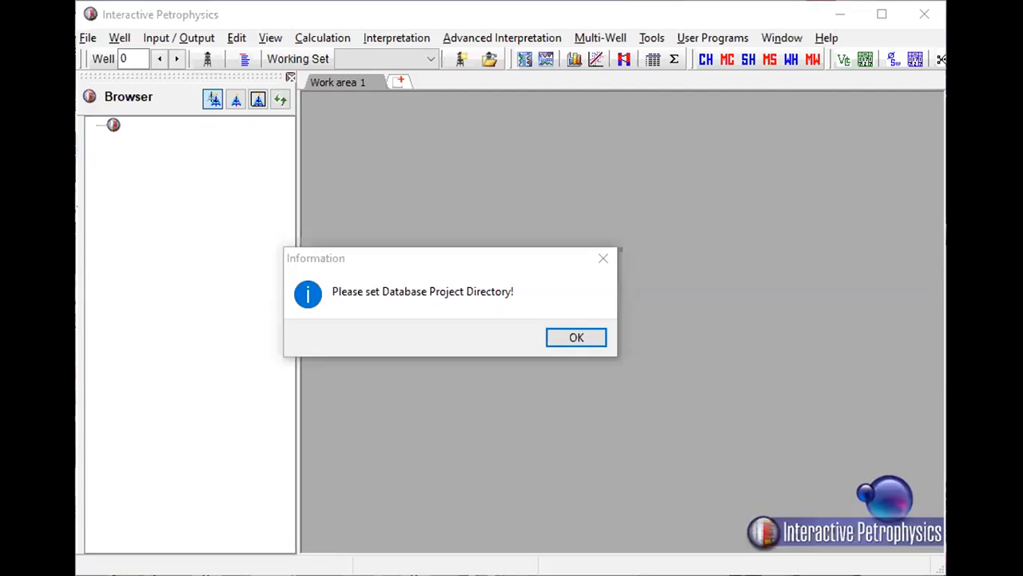
- Open the IP database located in the Desktop DATA folder and dismiss the list of wells to load
{"action": "left_click", "coordinate": [576, 338]}
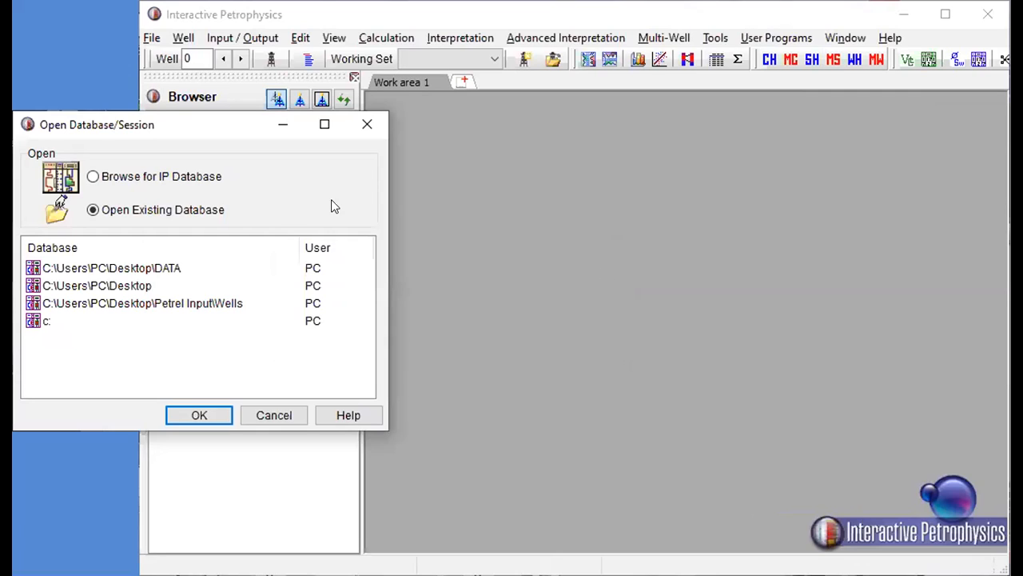
{"action": "left_click", "coordinate": [170, 178]}
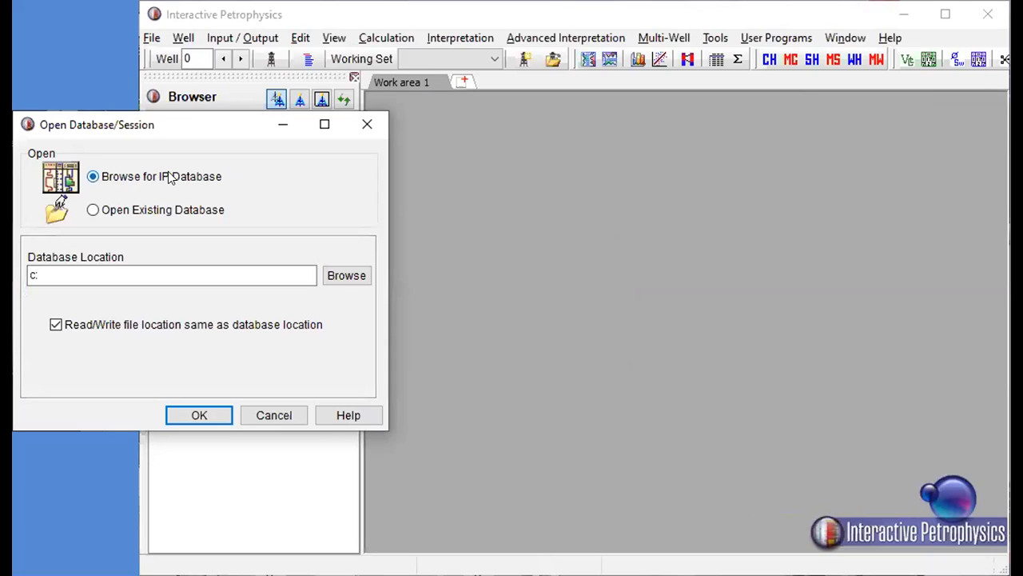
{"action": "left_click", "coordinate": [347, 274]}
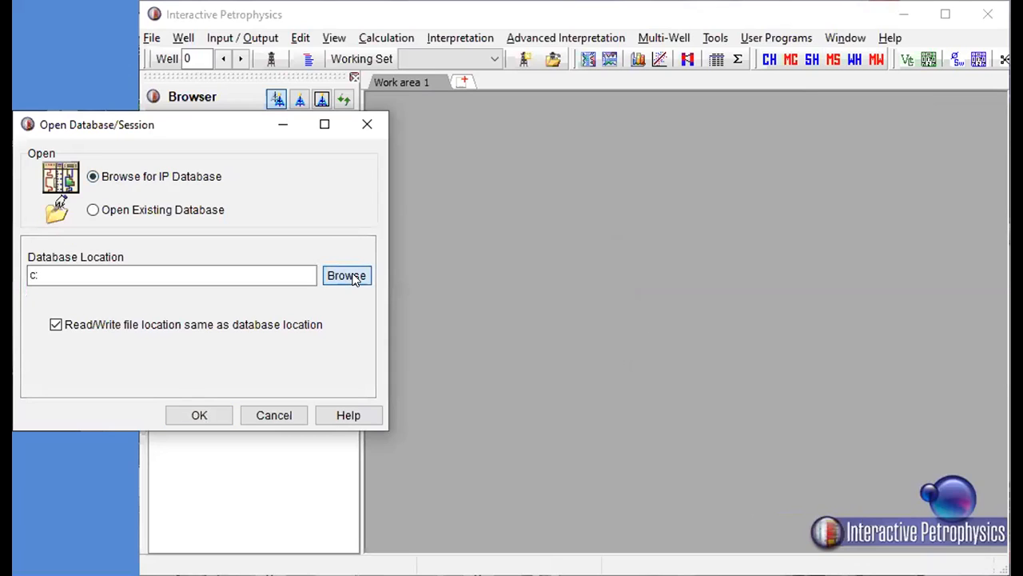
{"action": "scroll", "coordinate": [645, 300], "scroll_direction": "down", "scroll_amount": 1}
{"action": "scroll", "coordinate": [641, 303], "scroll_direction": "down", "scroll_amount": 3}
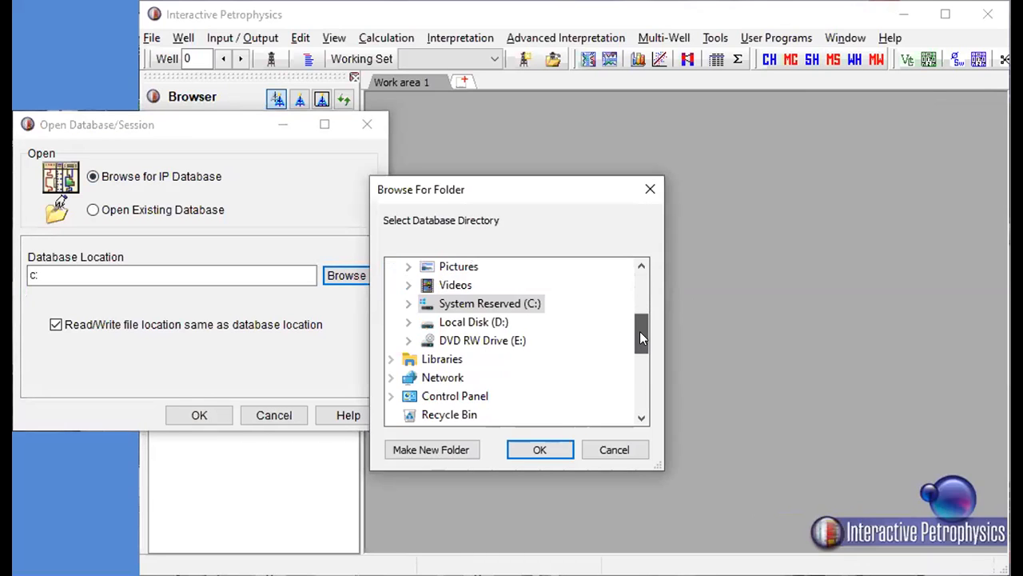
{"action": "left_click_drag", "start_coordinate": [640, 343], "coordinate": [640, 348]}
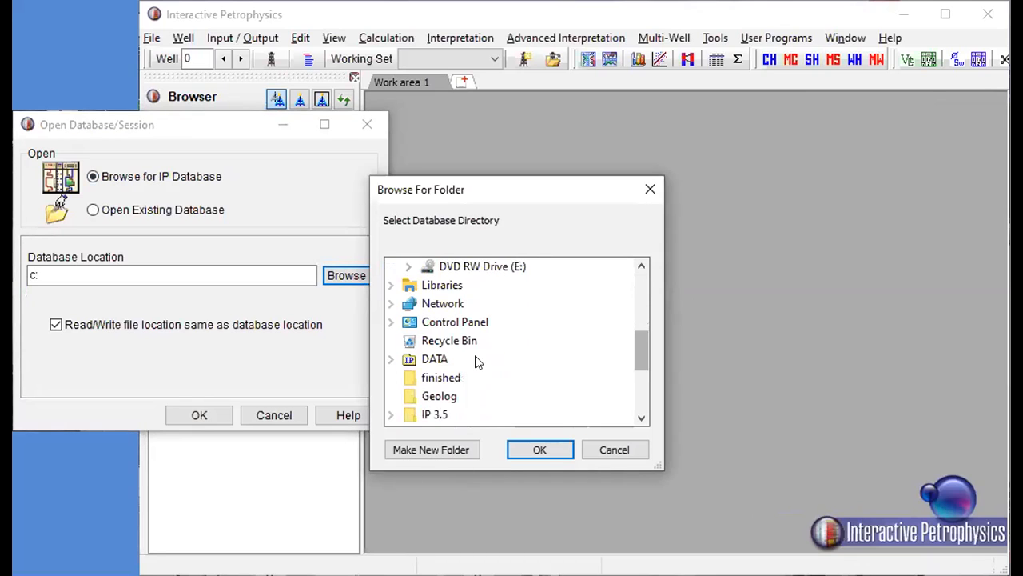
{"action": "left_click", "coordinate": [435, 360]}
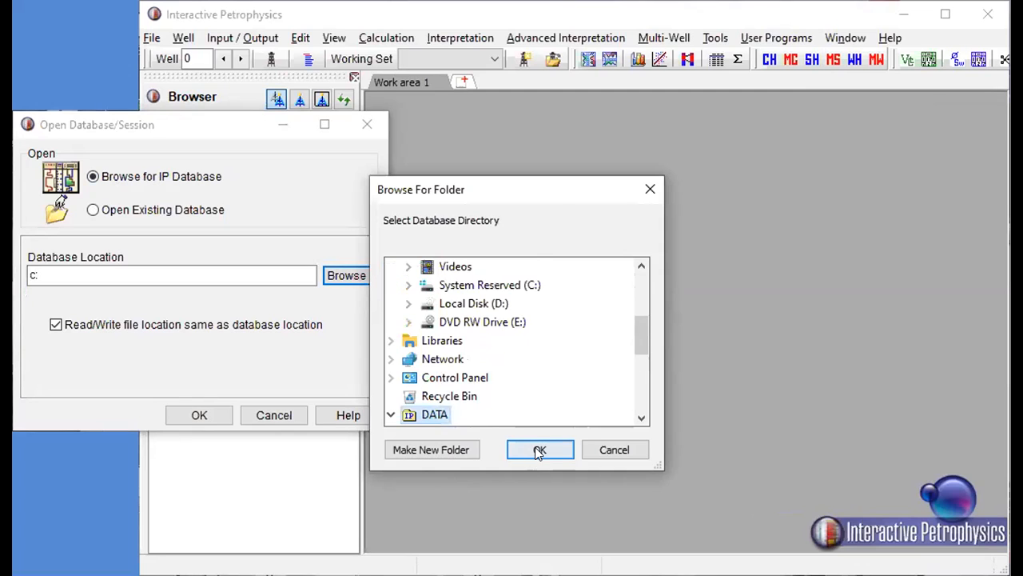
{"action": "left_click", "coordinate": [540, 451]}
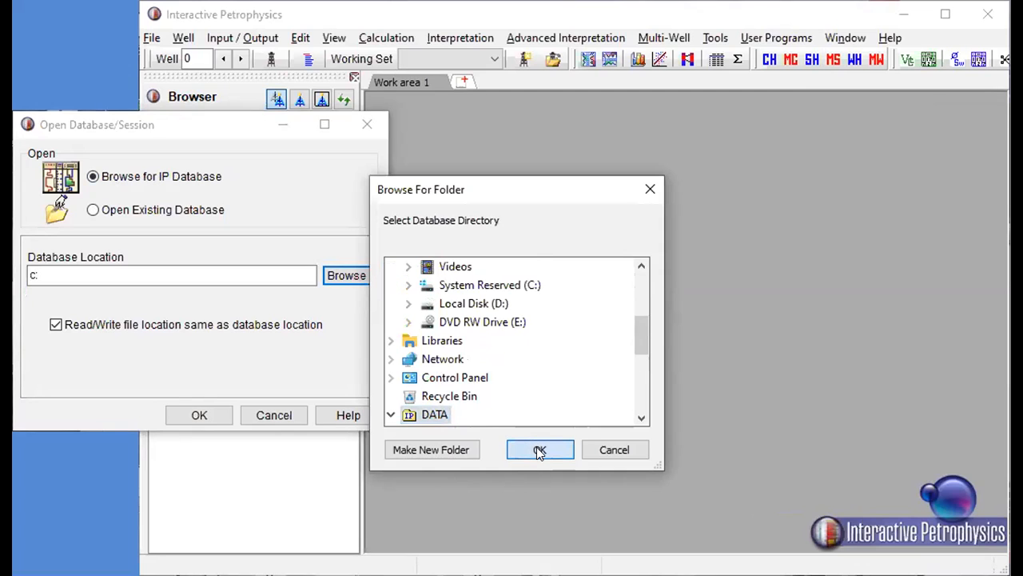
{"action": "left_click", "coordinate": [214, 413]}
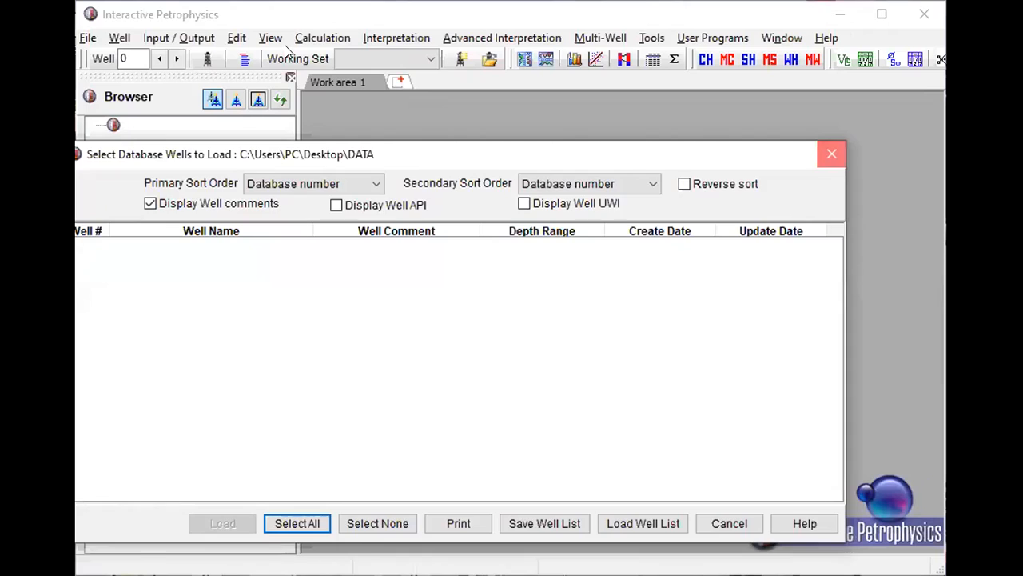
{"action": "left_click", "coordinate": [833, 154]}
- Open Training.las from the DATA folder for a LAS/LBS load
{"action": "left_click", "coordinate": [170, 40]}
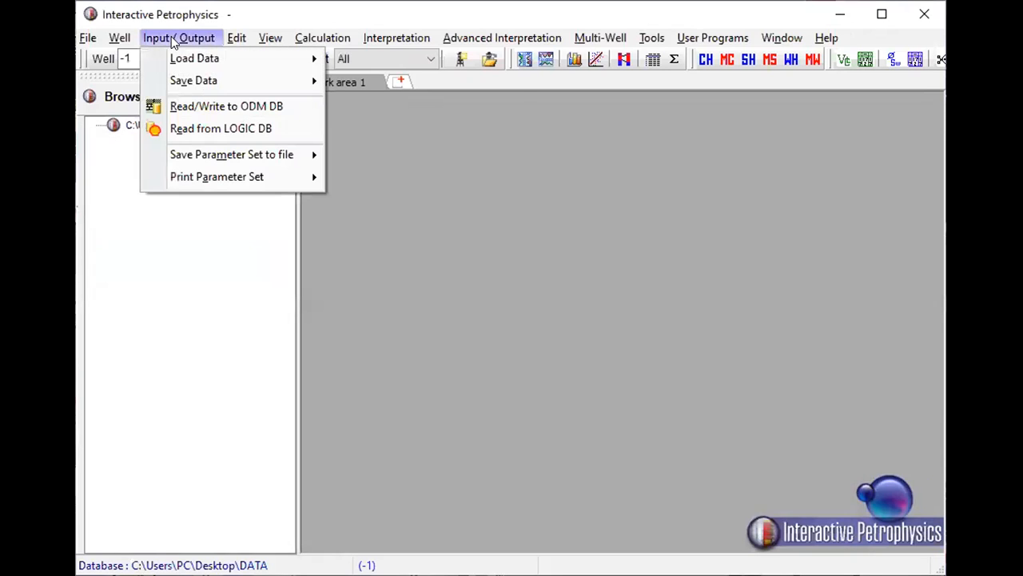
{"action": "mouse_move", "coordinate": [179, 57]}
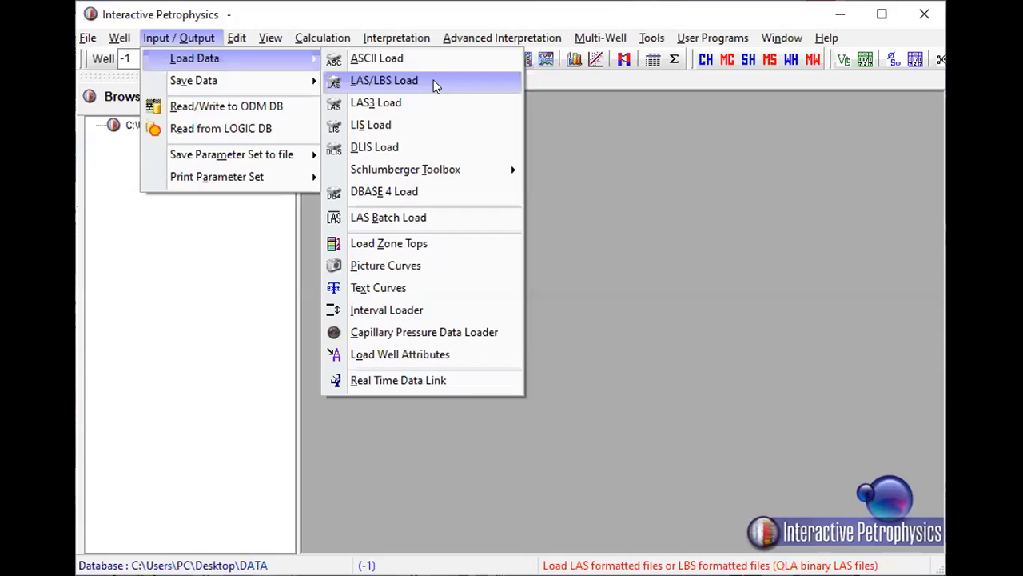
{"action": "left_click", "coordinate": [435, 85]}
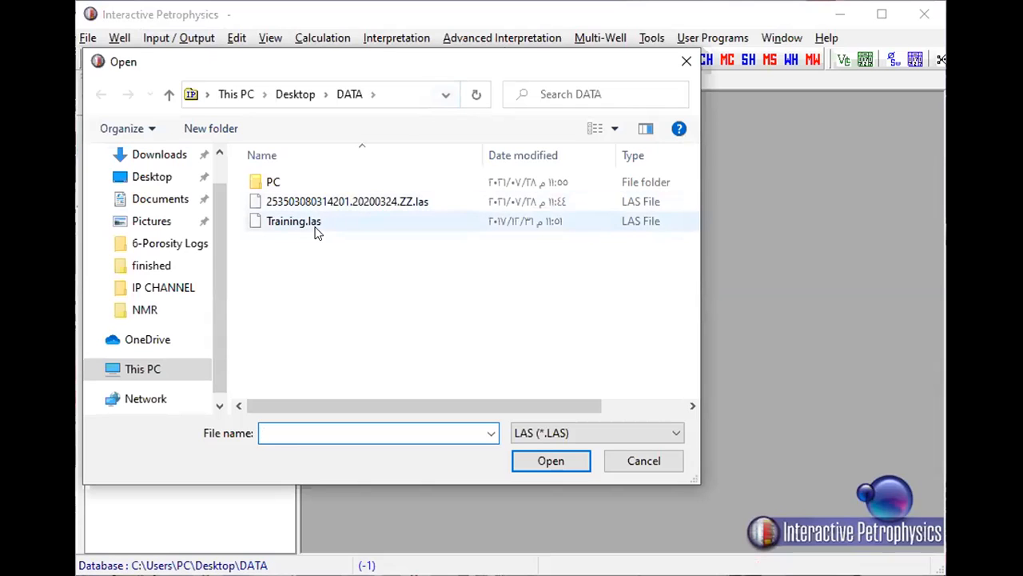
{"action": "left_click", "coordinate": [343, 217]}
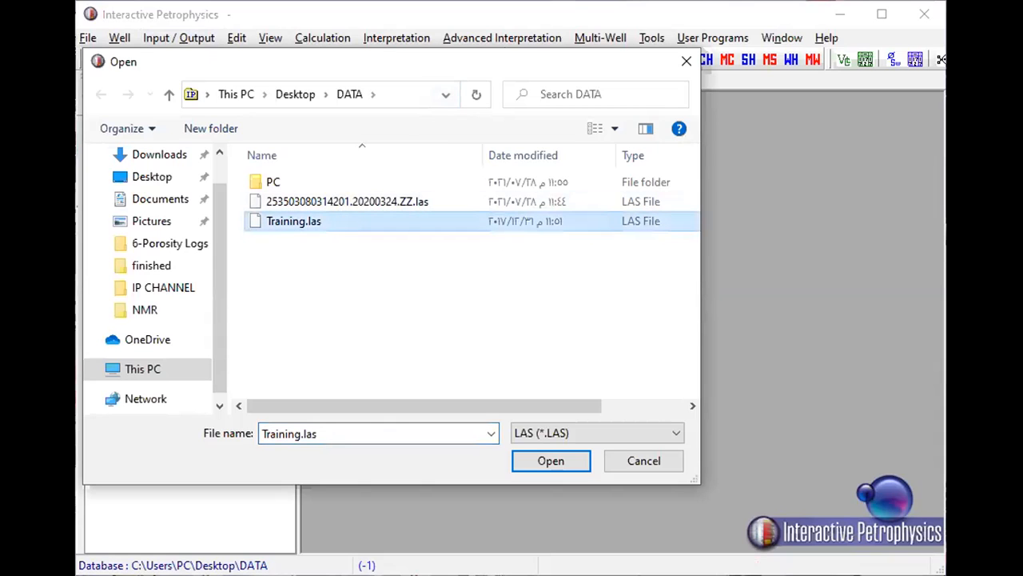
{"action": "left_click", "coordinate": [567, 461]}
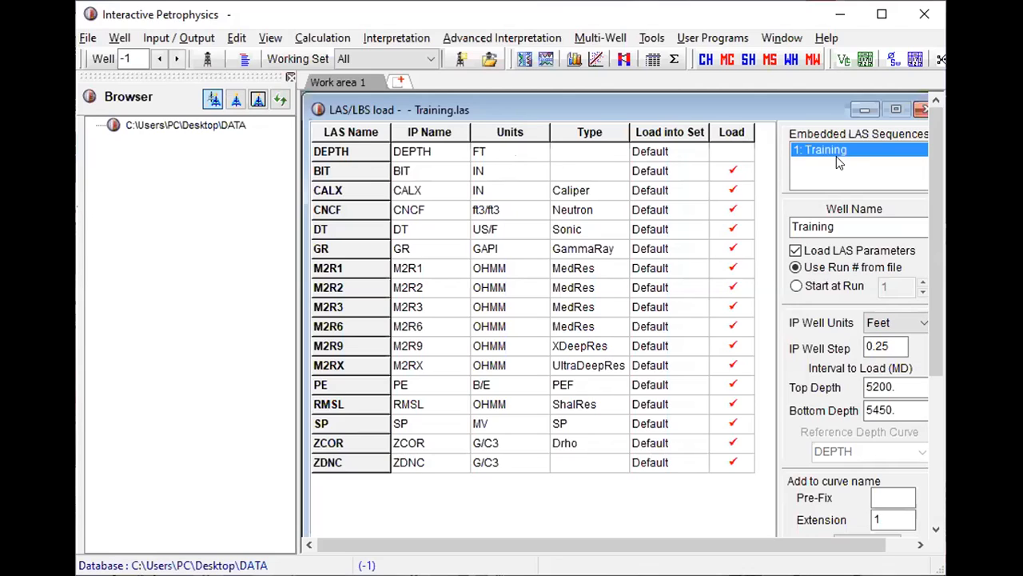
- Load the Training.las curves into the database with the Default set, and hide the database browser
{"action": "left_click", "coordinate": [734, 151]}
{"action": "scroll", "coordinate": [772, 356], "scroll_direction": "down", "scroll_amount": 3}
{"action": "left_click_drag", "start_coordinate": [936, 362], "coordinate": [941, 515]}
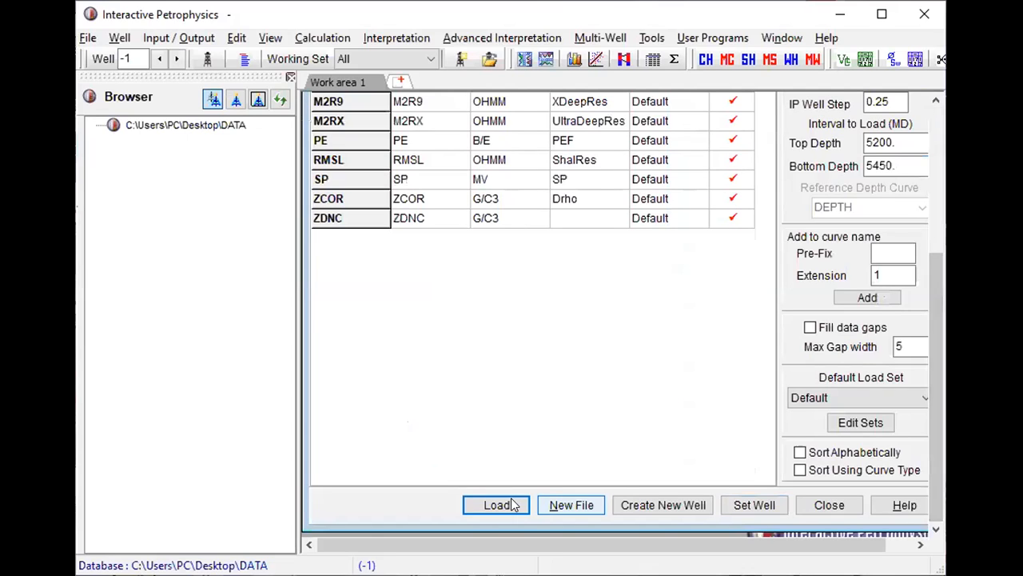
{"action": "left_click", "coordinate": [513, 505]}
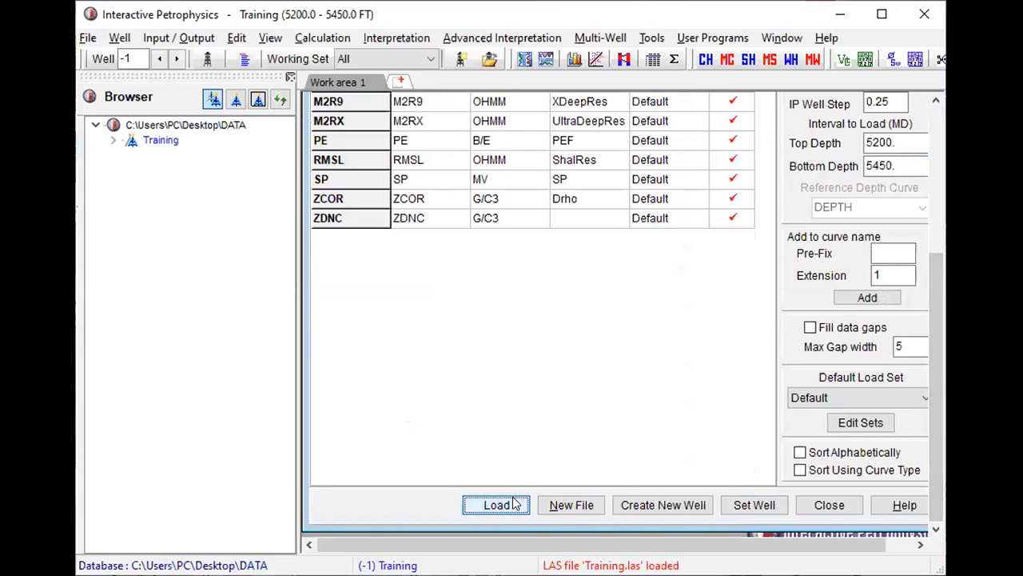
{"action": "left_click", "coordinate": [290, 78]}
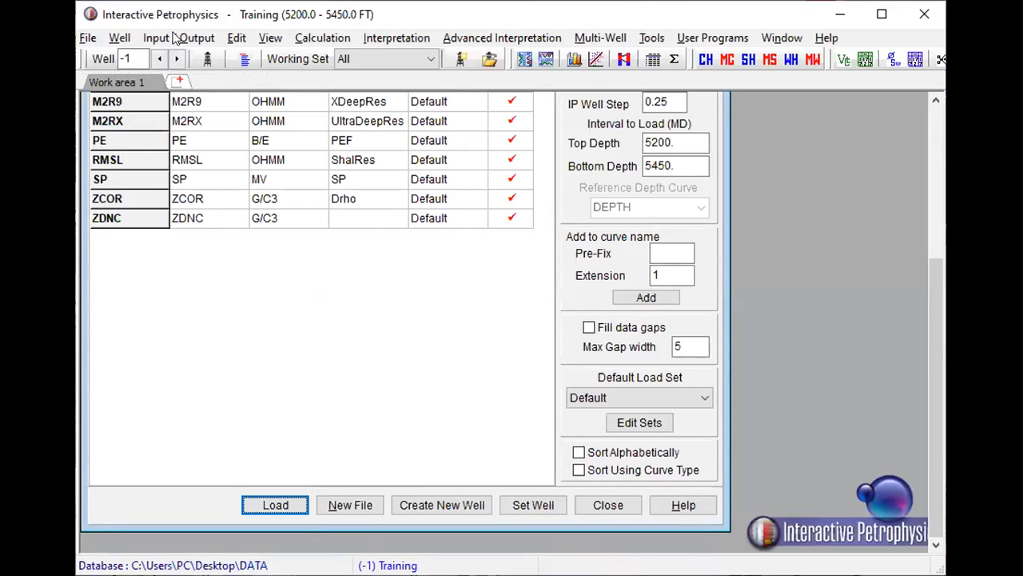
- Create a log plot of the Training well with the Triple Combo default format, and maximize the plot and program windows
{"action": "left_click", "coordinate": [524, 60]}
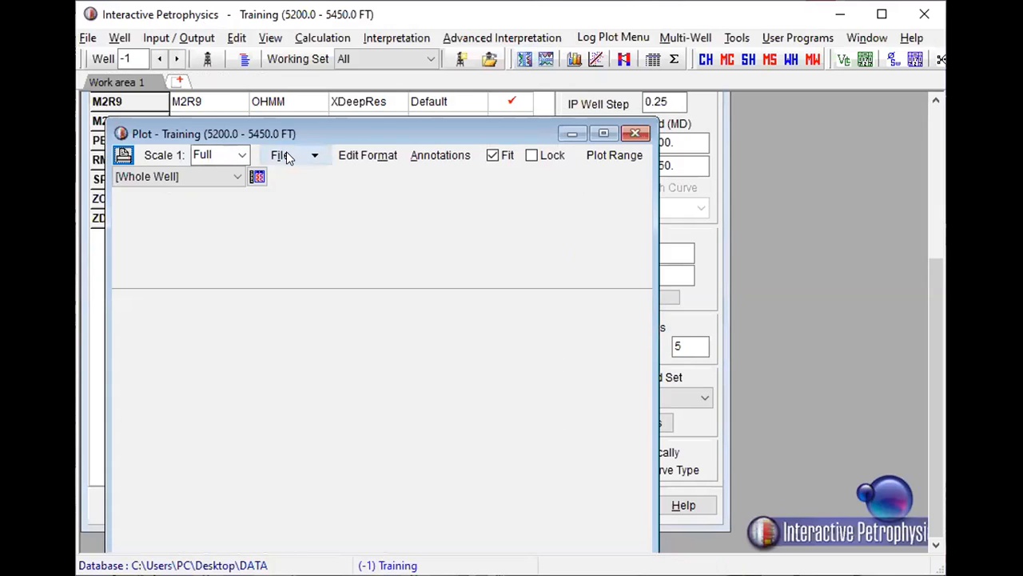
{"action": "left_click", "coordinate": [318, 155]}
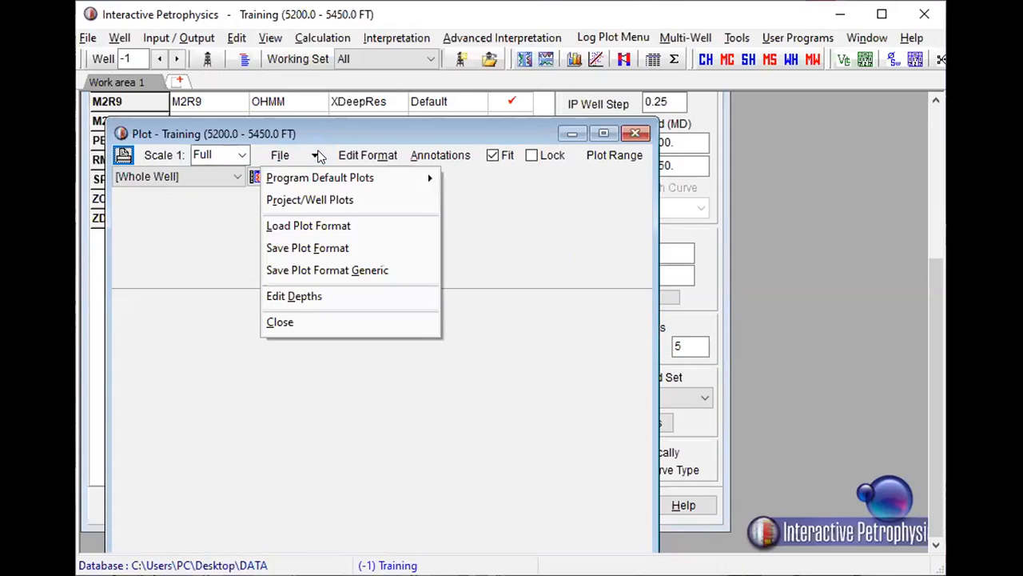
{"action": "mouse_move", "coordinate": [321, 173]}
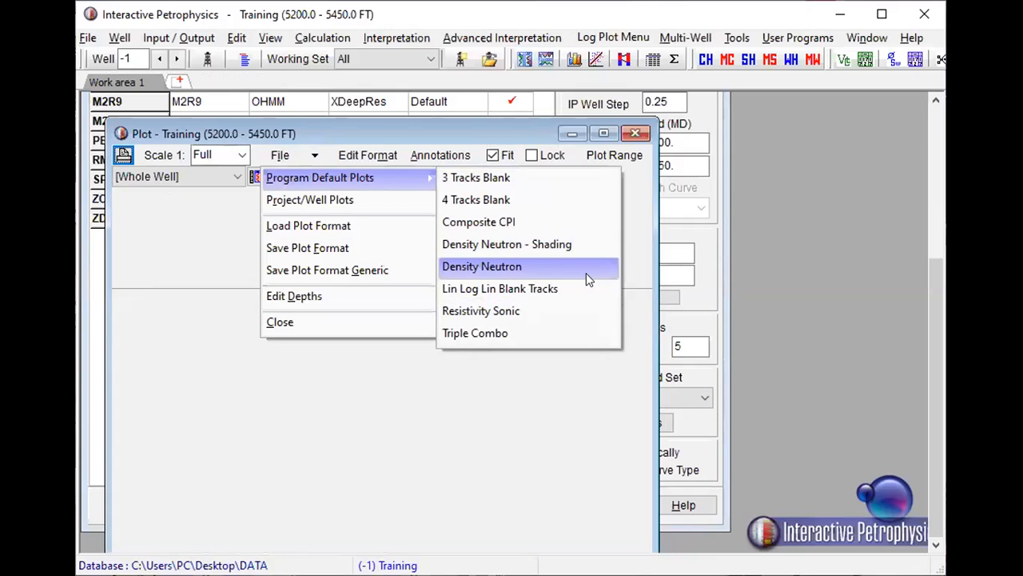
{"action": "left_click", "coordinate": [559, 332]}
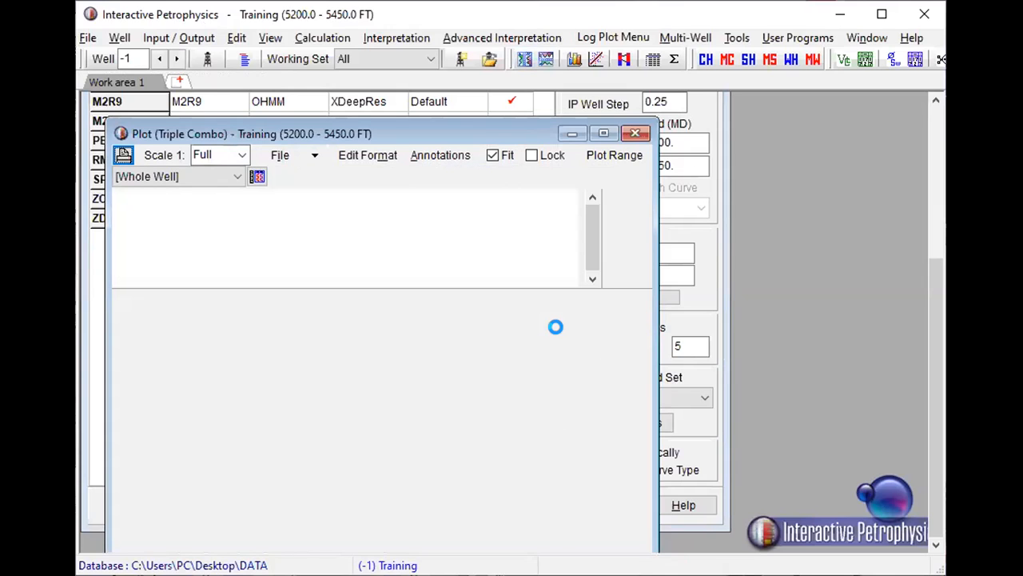
{"action": "left_click", "coordinate": [608, 136]}
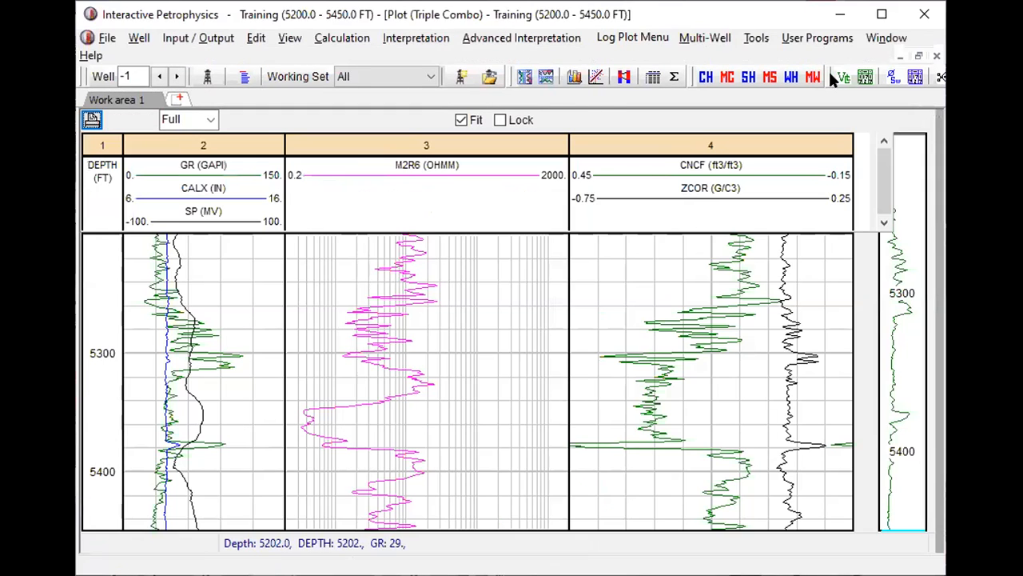
{"action": "left_click", "coordinate": [879, 16]}
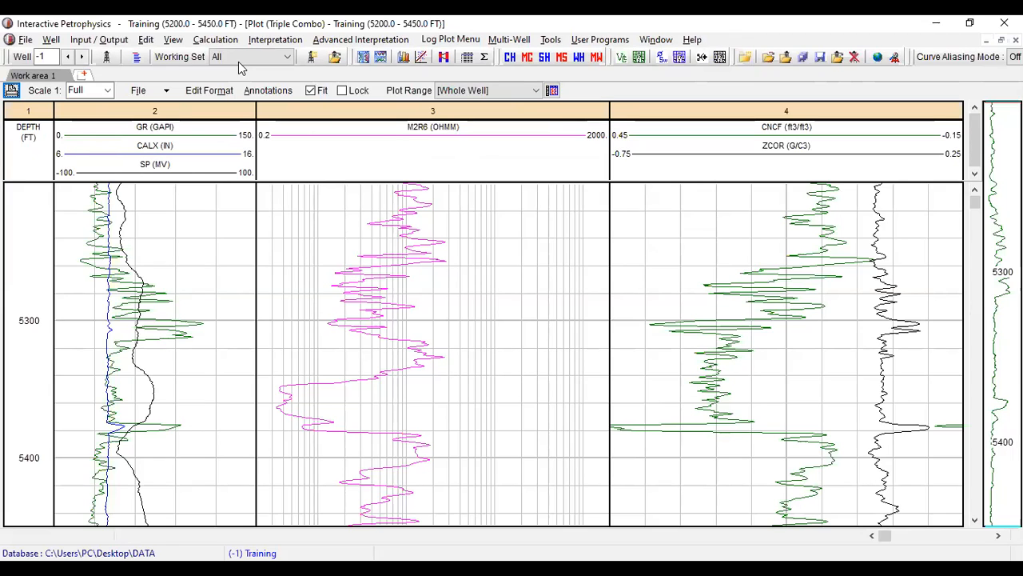
{"action": "left_click_drag", "start_coordinate": [220, 103], "coordinate": [192, 171]}
{"action": "mouse_move", "coordinate": [191, 172]}
{"action": "left_mouse_down"}
{"action": "mouse_move", "coordinate": [187, 147]}
{"action": "mouse_move", "coordinate": [206, 158]}
{"action": "left_mouse_up"}
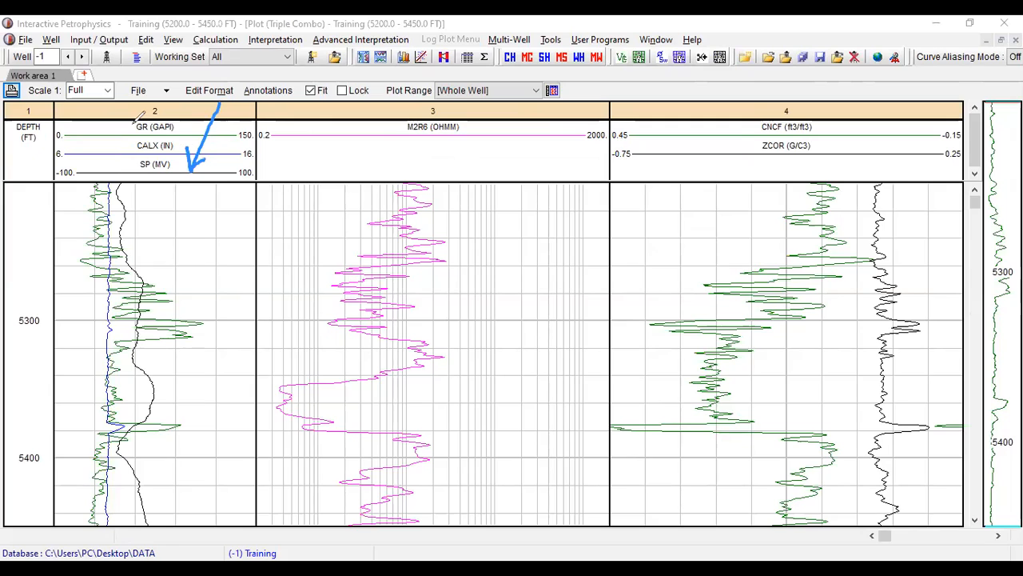
{"action": "mouse_move", "coordinate": [190, 123]}
{"action": "left_mouse_down"}
{"action": "mouse_move", "coordinate": [132, 127]}
{"action": "mouse_move", "coordinate": [136, 120]}
{"action": "left_mouse_up"}
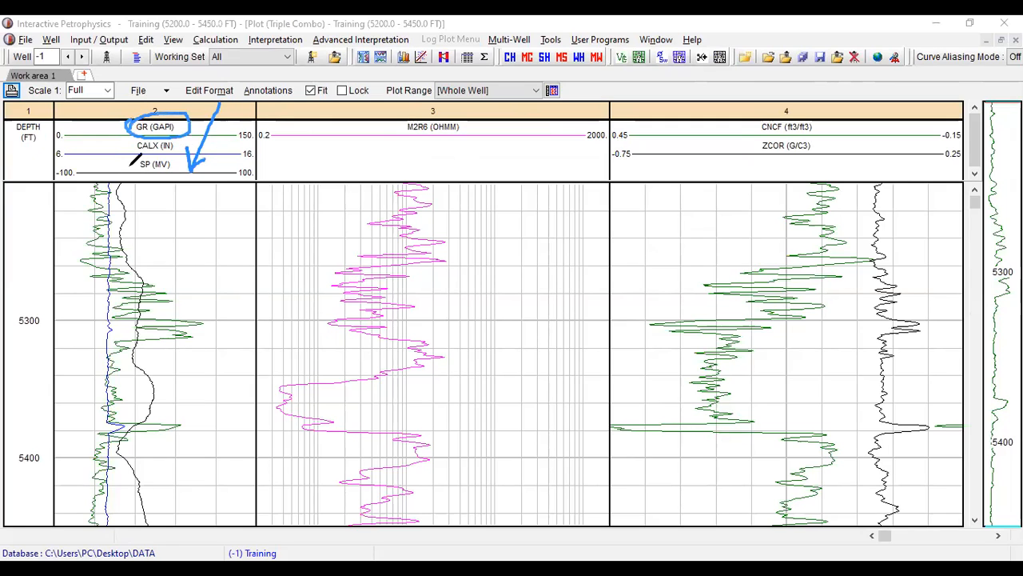
{"action": "left_click_drag", "start_coordinate": [175, 165], "coordinate": [179, 163]}
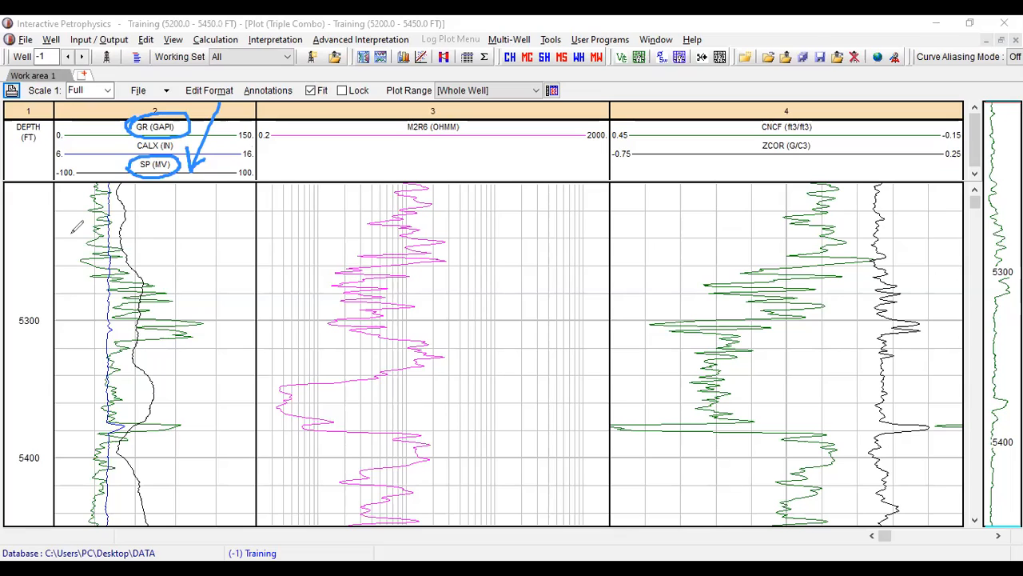
{"action": "mouse_move", "coordinate": [159, 139]}
{"action": "left_mouse_down"}
{"action": "mouse_move", "coordinate": [186, 152]}
{"action": "mouse_move", "coordinate": [127, 150]}
{"action": "left_mouse_up"}
{"action": "left_click_drag", "start_coordinate": [166, 197], "coordinate": [183, 222]}
{"action": "left_click", "coordinate": [183, 194]}
{"action": "mouse_move", "coordinate": [193, 187]}
{"action": "left_mouse_down"}
{"action": "mouse_move", "coordinate": [200, 220]}
{"action": "mouse_move", "coordinate": [206, 196]}
{"action": "mouse_move", "coordinate": [223, 213]}
{"action": "left_mouse_up"}
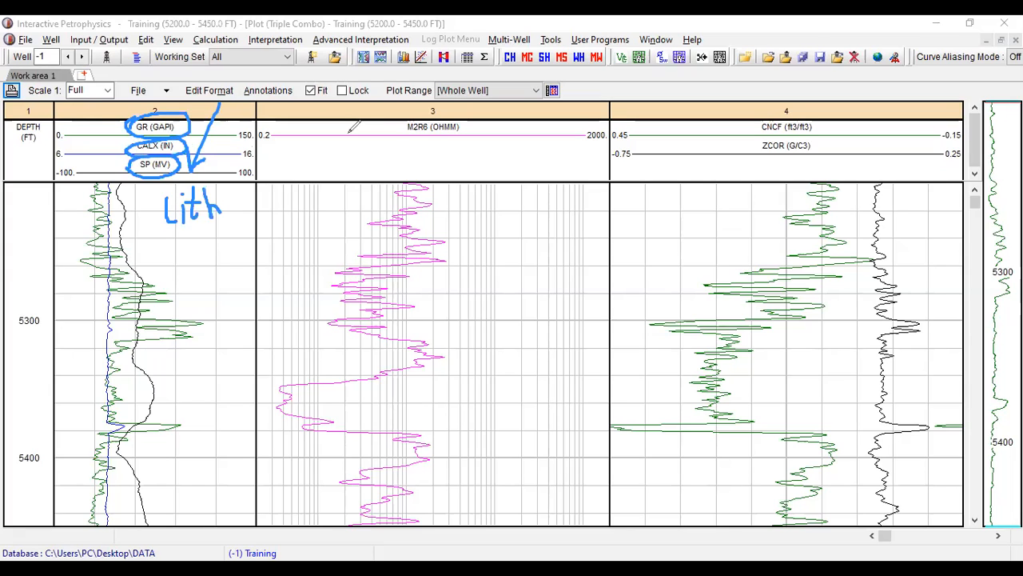
{"action": "left_click_drag", "start_coordinate": [349, 128], "coordinate": [383, 164]}
{"action": "mouse_move", "coordinate": [759, 134]}
{"action": "left_mouse_down"}
{"action": "mouse_move", "coordinate": [777, 120]}
{"action": "mouse_move", "coordinate": [788, 127]}
{"action": "mouse_move", "coordinate": [756, 134]}
{"action": "left_mouse_up"}
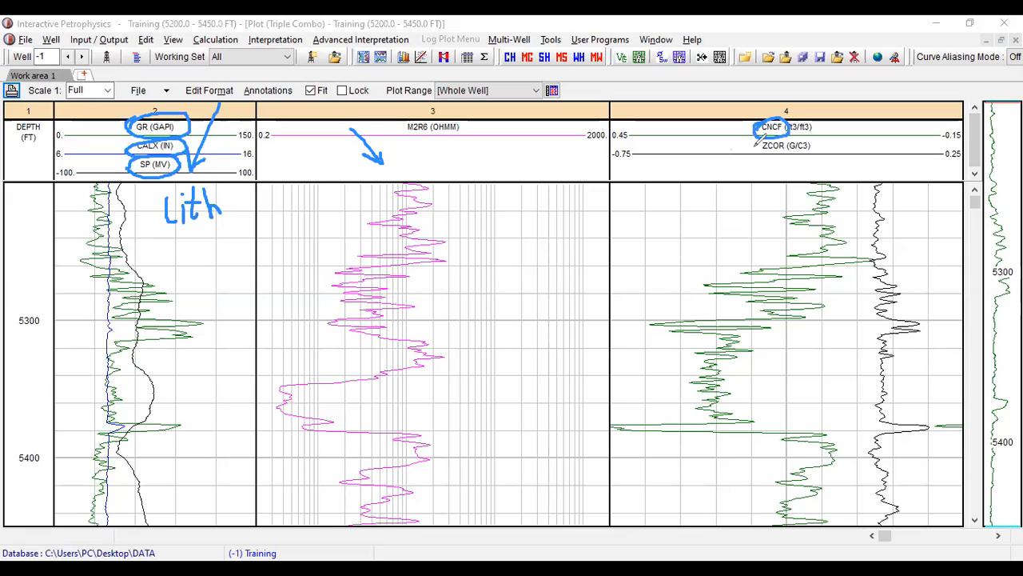
{"action": "left_click_drag", "start_coordinate": [755, 135], "coordinate": [769, 151]}
{"action": "key", "text": "Escape"}
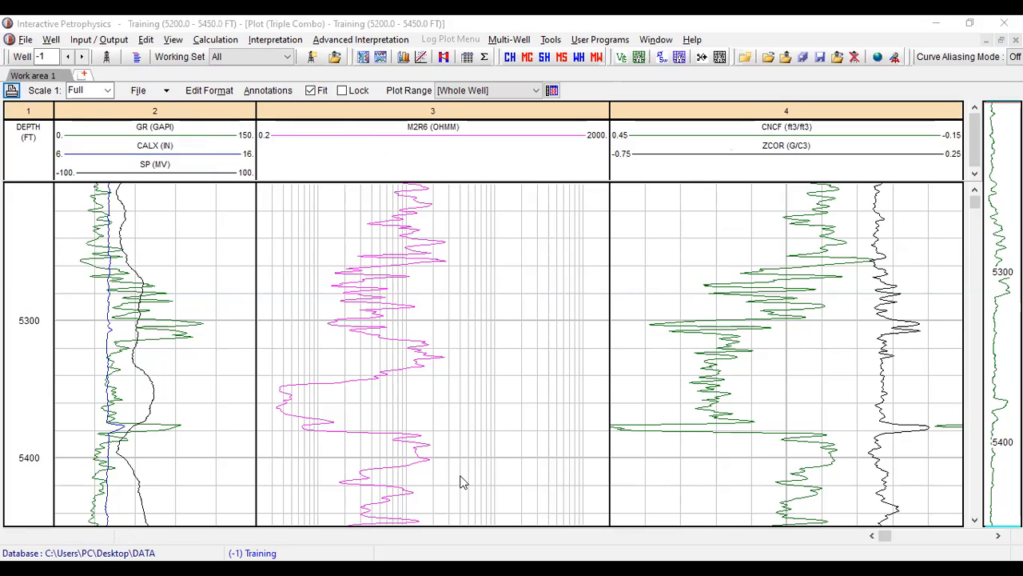
- Show the Database Browser and expand the Training well down to the curves of its Default set
{"action": "left_click", "coordinate": [173, 39]}
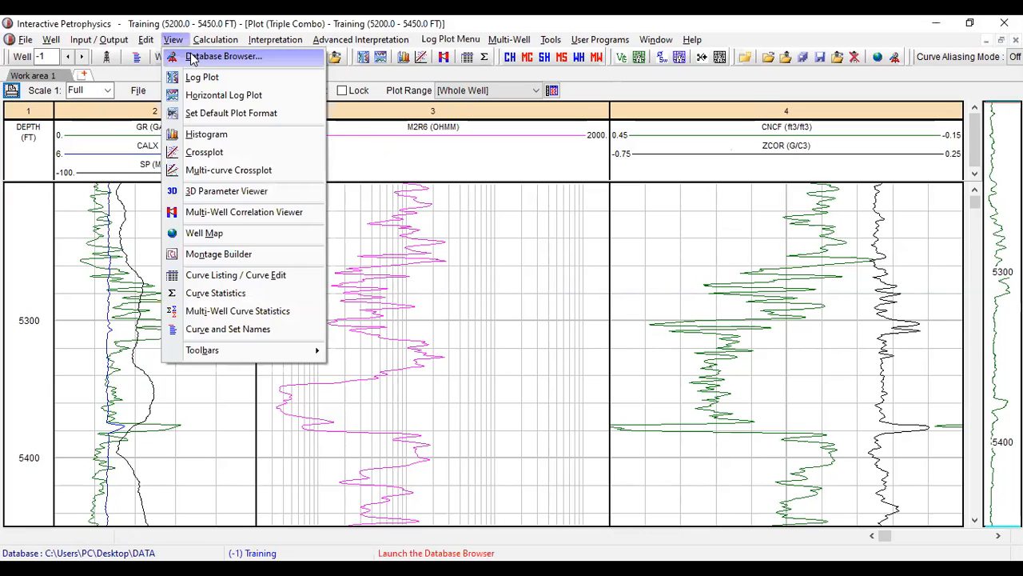
{"action": "left_click", "coordinate": [192, 57]}
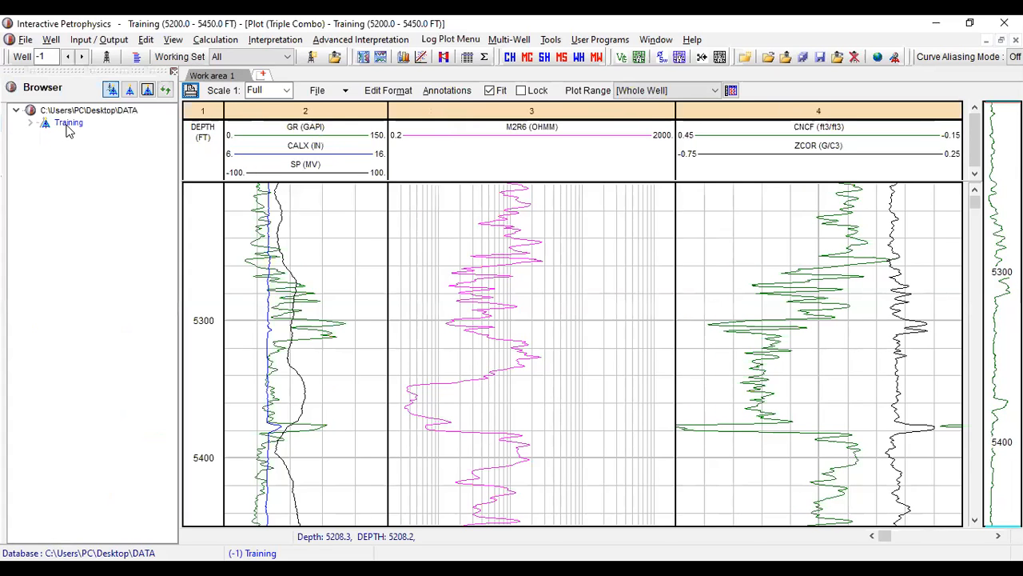
{"action": "left_click", "coordinate": [76, 122]}
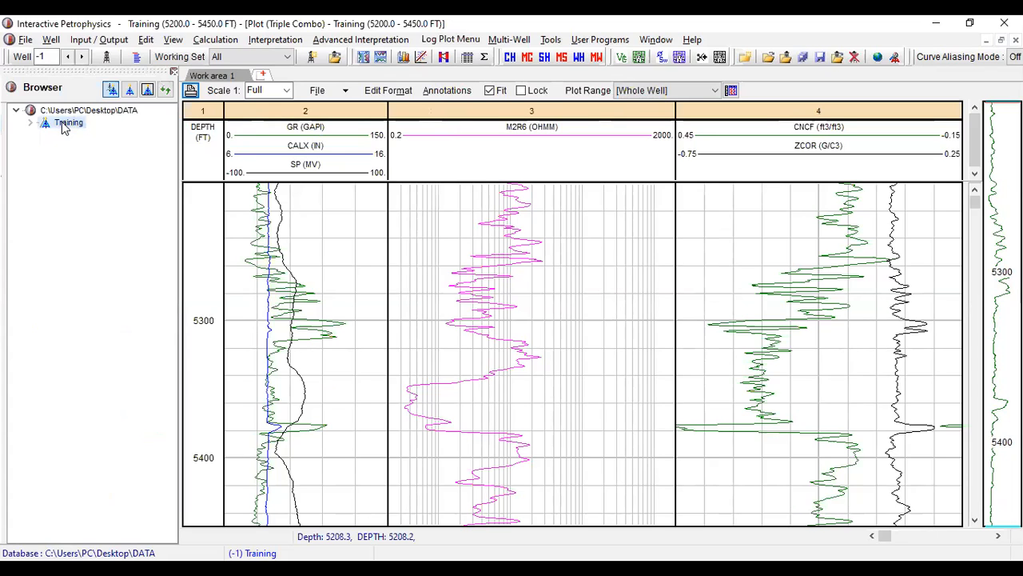
{"action": "double_click", "coordinate": [67, 129]}
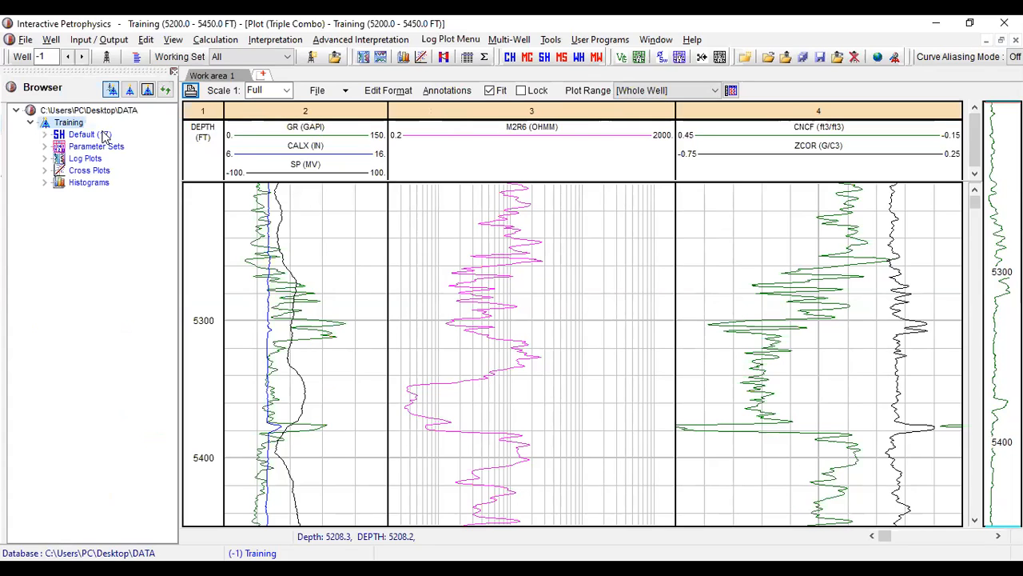
{"action": "double_click", "coordinate": [89, 135]}
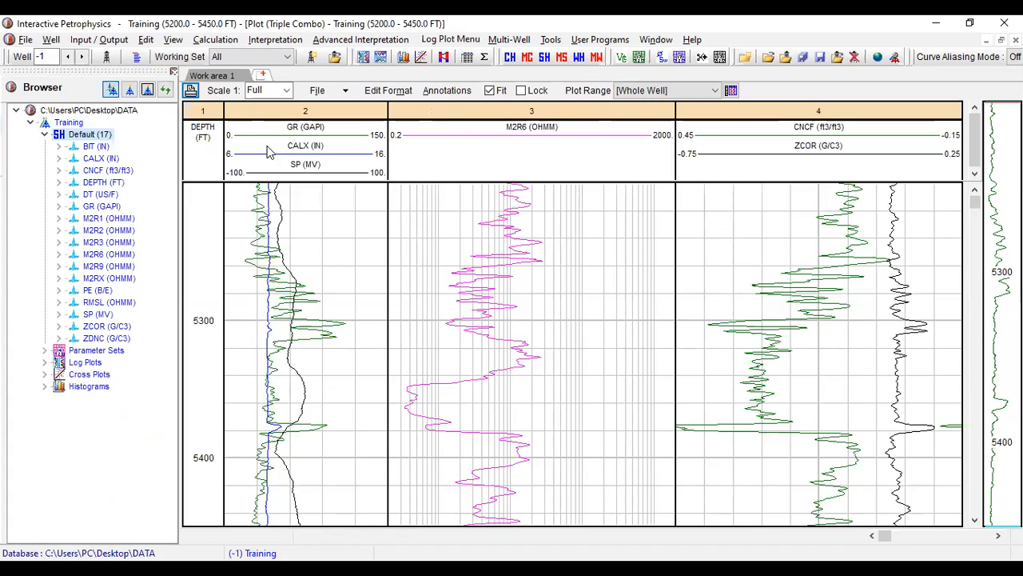
- Add the BIT curve to track 2 of the log plot and enlarge the plot header to fit its scale
{"action": "left_click", "coordinate": [90, 151]}
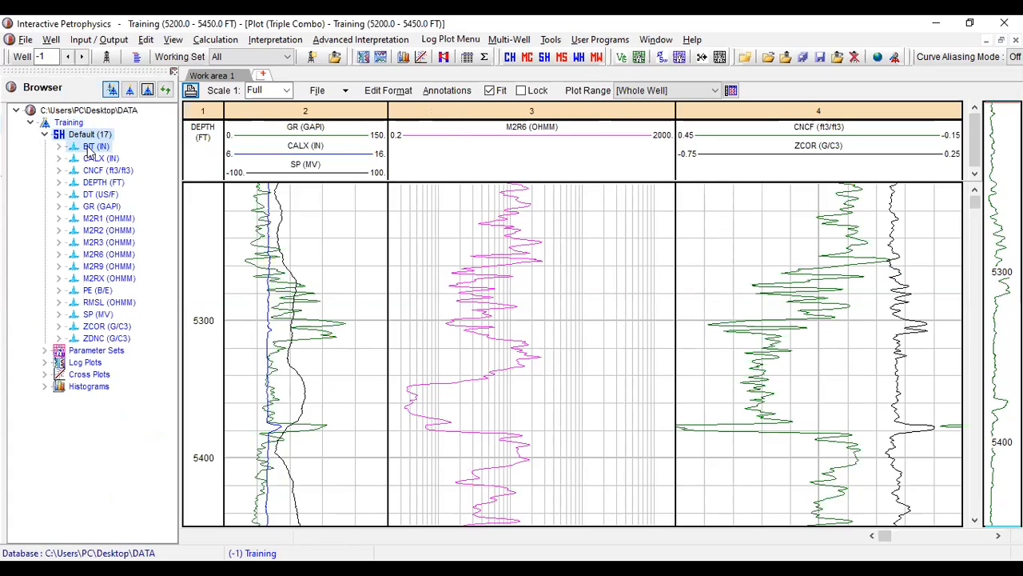
{"action": "left_click_drag", "start_coordinate": [89, 151], "coordinate": [289, 206]}
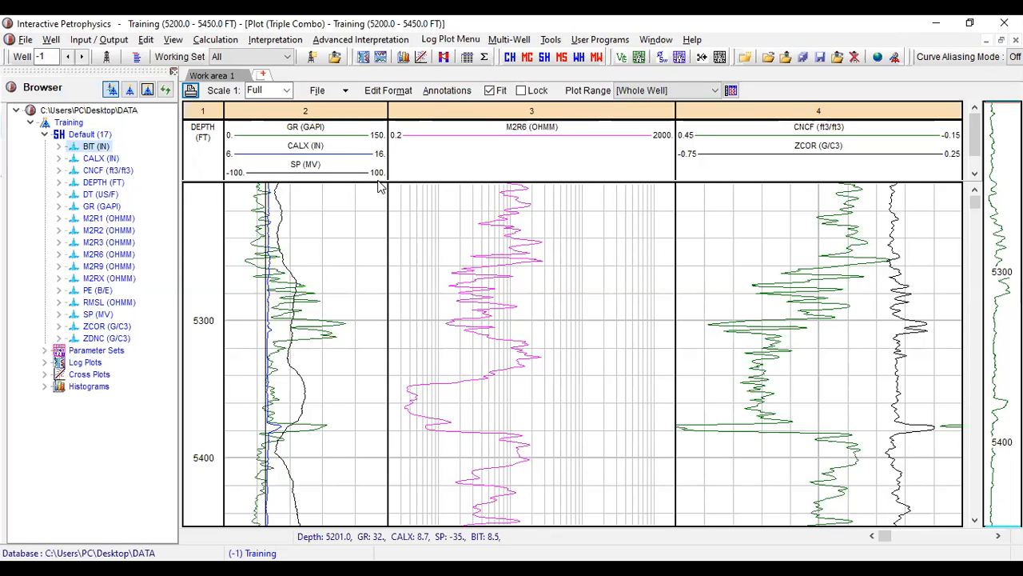
{"action": "left_click_drag", "start_coordinate": [377, 182], "coordinate": [370, 221]}
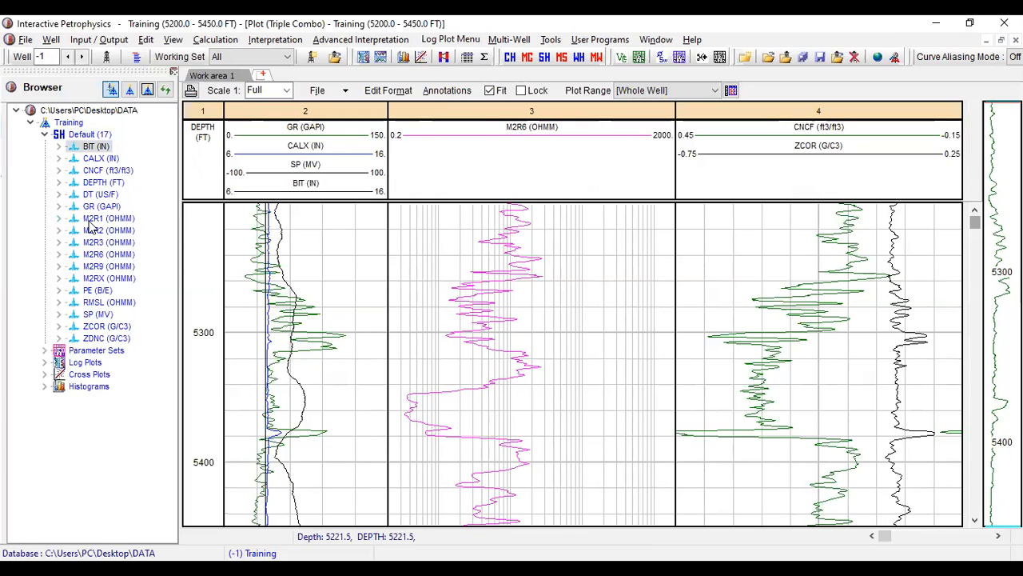
- Add the ZDNC curve to track 4 of the log plot and set its scale from 1.95 to 2.95
{"action": "left_click", "coordinate": [103, 340]}
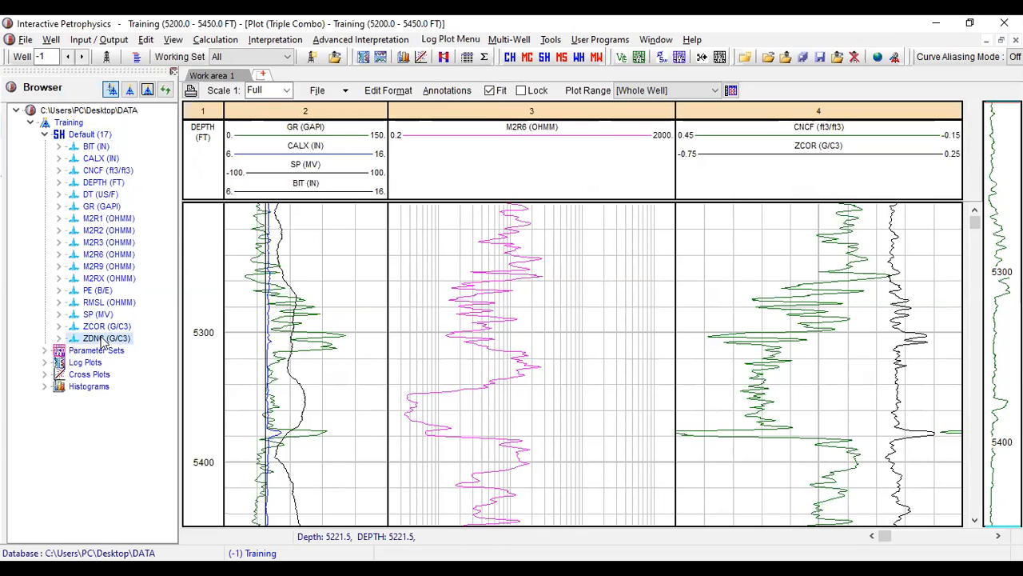
{"action": "left_click_drag", "start_coordinate": [102, 340], "coordinate": [953, 174]}
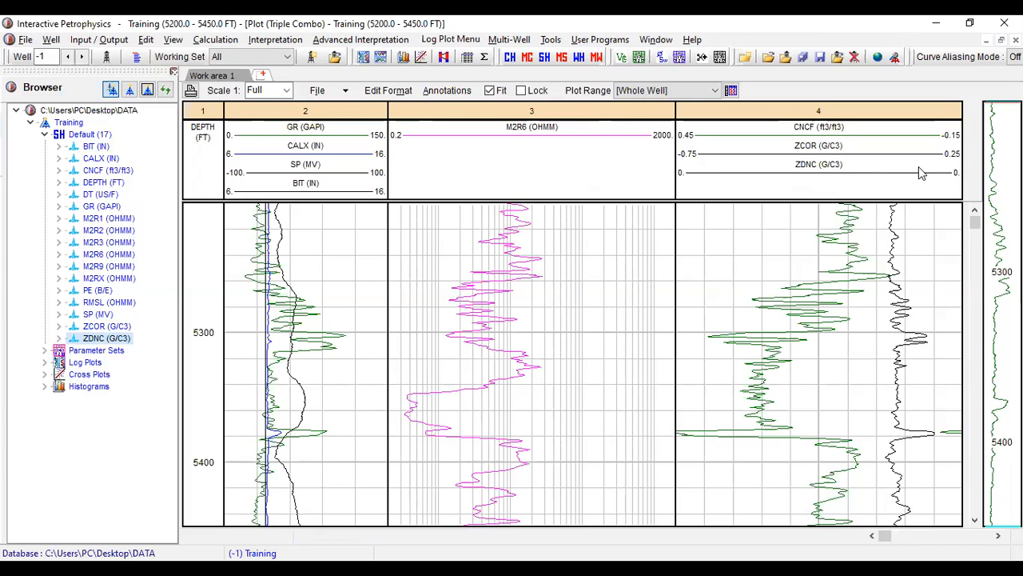
{"action": "double_click", "coordinate": [764, 143]}
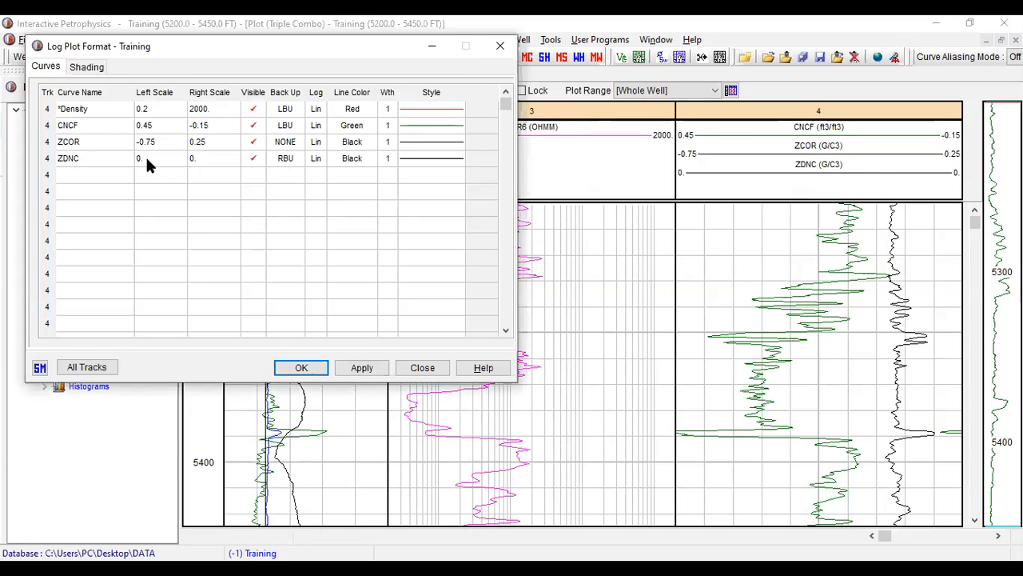
{"action": "left_click", "coordinate": [159, 158]}
{"action": "type", "text": "1"}
{"action": "type", "text": "95"}
{"action": "left_click", "coordinate": [193, 158]}
{"action": "type", "text": "2.95"}
- Format the CNCF curve in track 4 with a Blue line colour and a dashed line style
{"action": "left_click", "coordinate": [361, 128]}
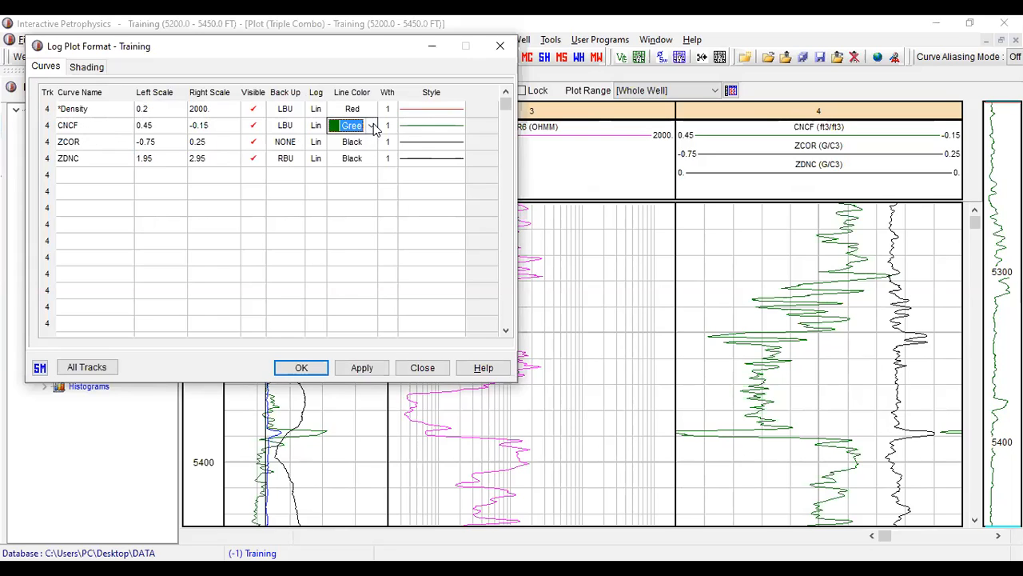
{"action": "left_click", "coordinate": [371, 126]}
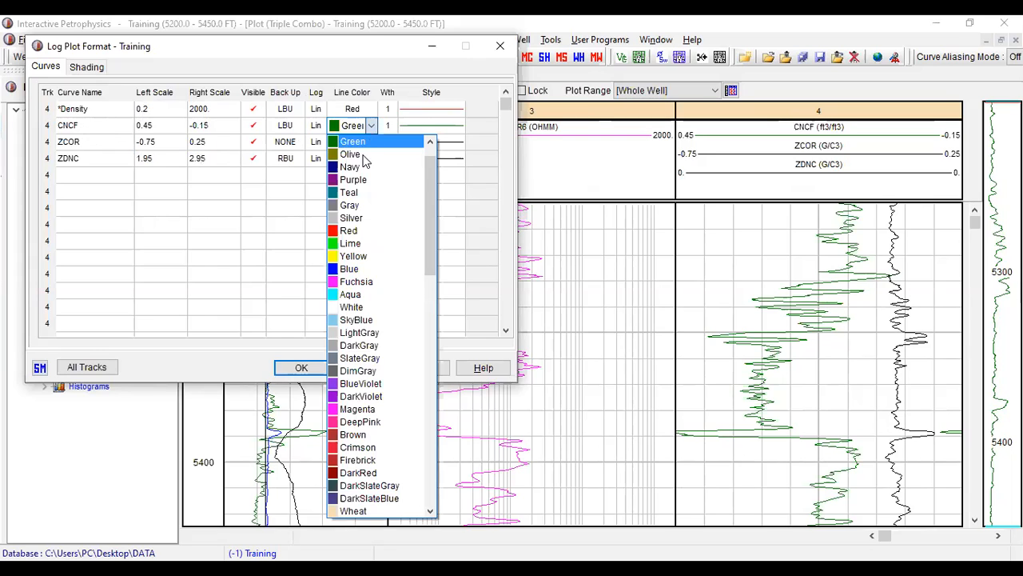
{"action": "left_click", "coordinate": [350, 270]}
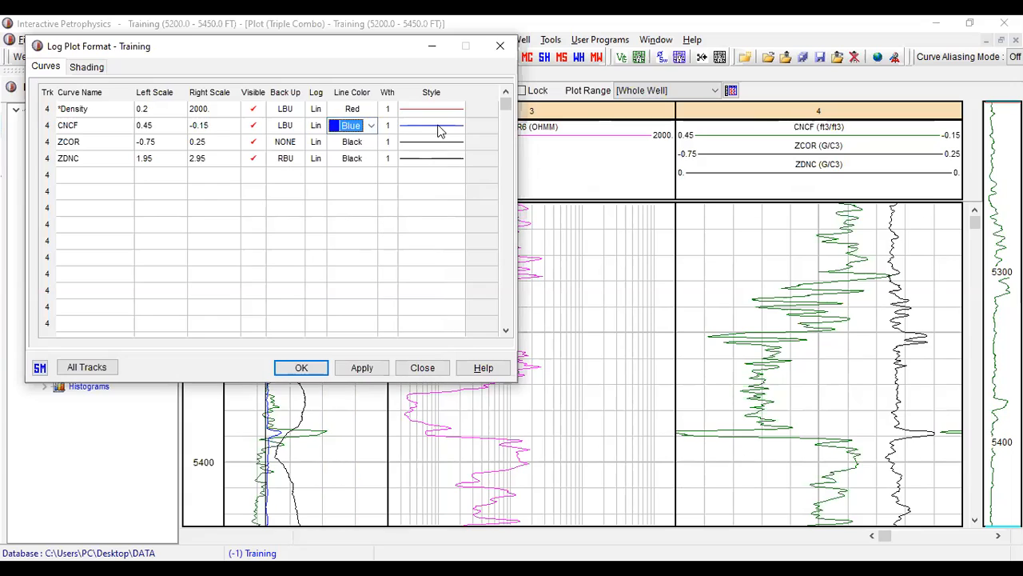
{"action": "left_click", "coordinate": [447, 128]}
{"action": "left_click", "coordinate": [459, 128]}
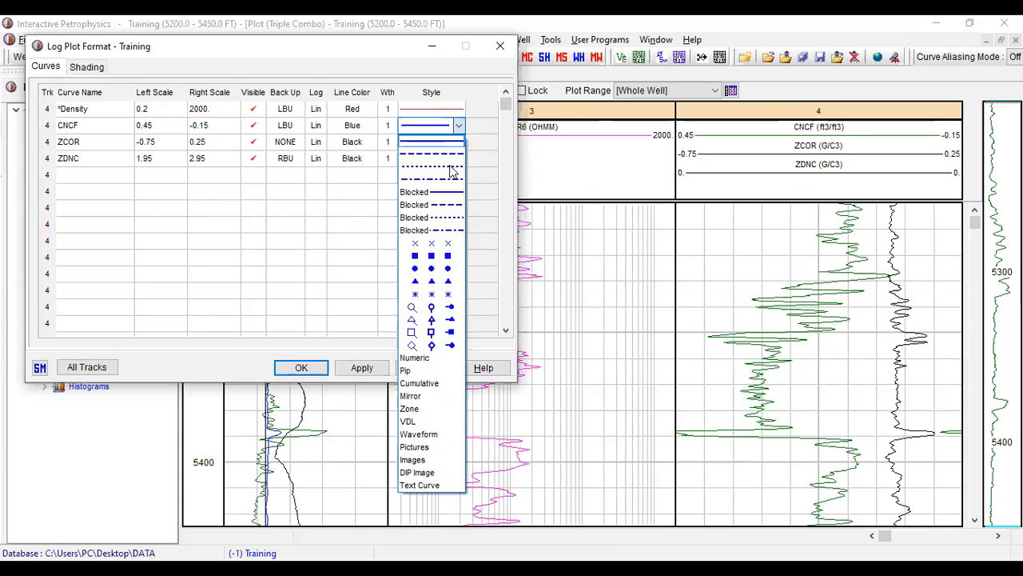
{"action": "left_click", "coordinate": [450, 154]}
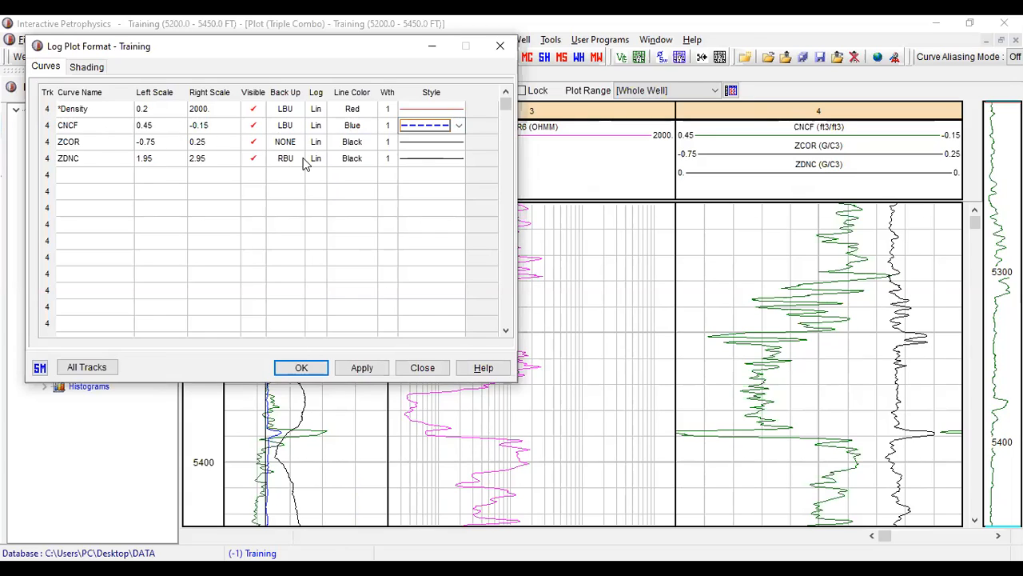
{"action": "left_click", "coordinate": [364, 162]}
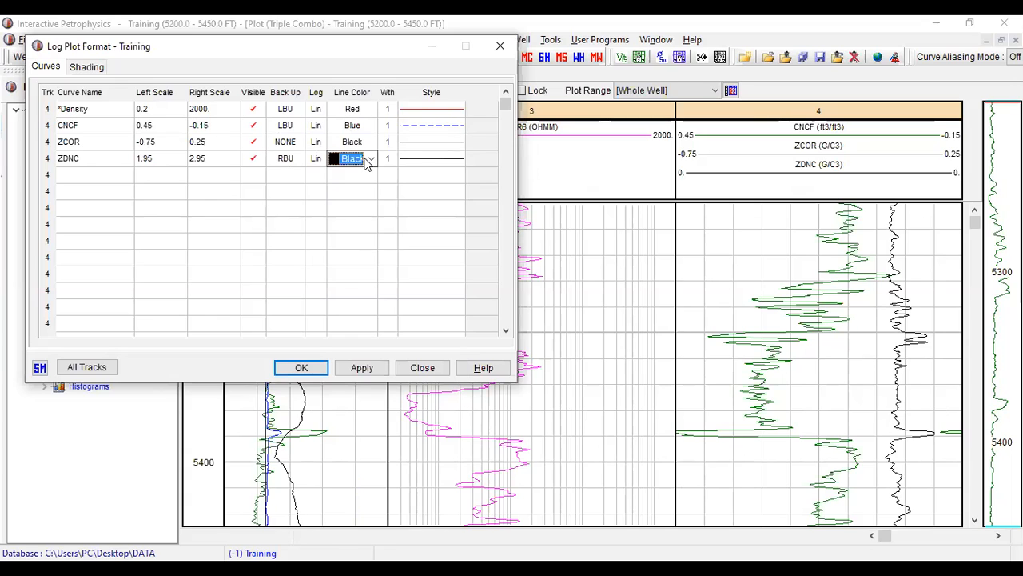
{"action": "left_click", "coordinate": [370, 142]}
{"action": "left_click", "coordinate": [371, 141]}
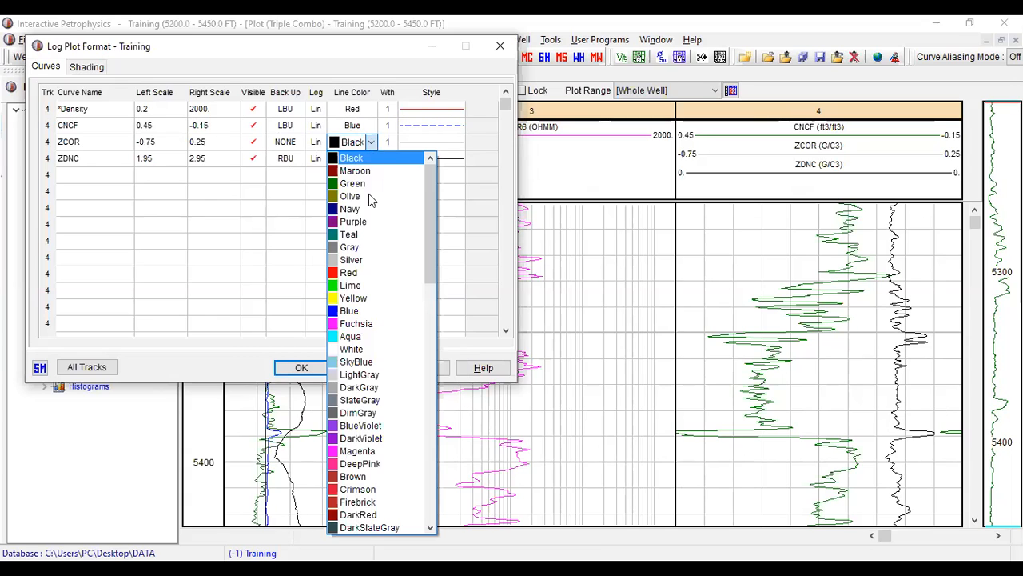
{"action": "left_click", "coordinate": [358, 274]}
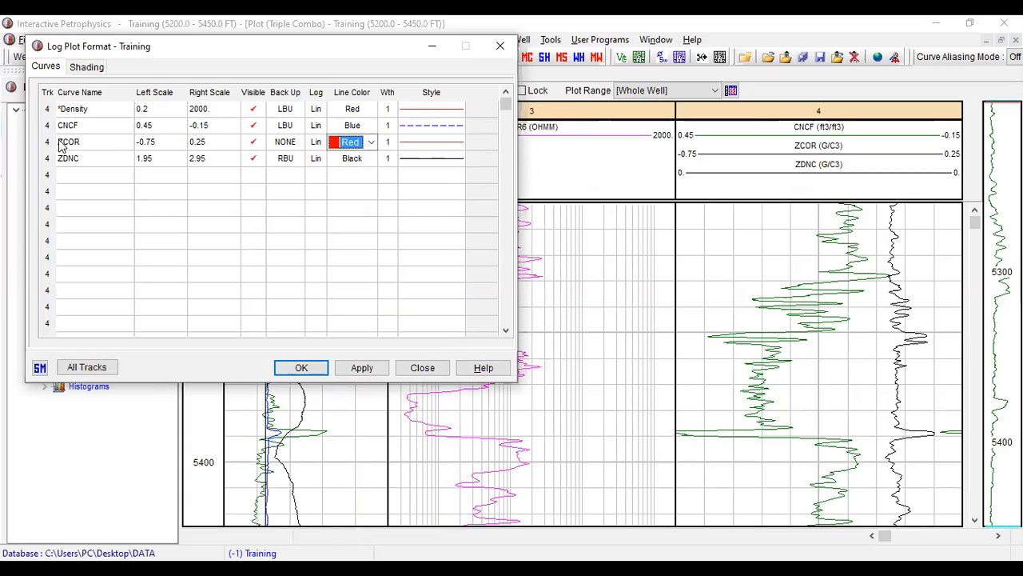
{"action": "left_click", "coordinate": [370, 142]}
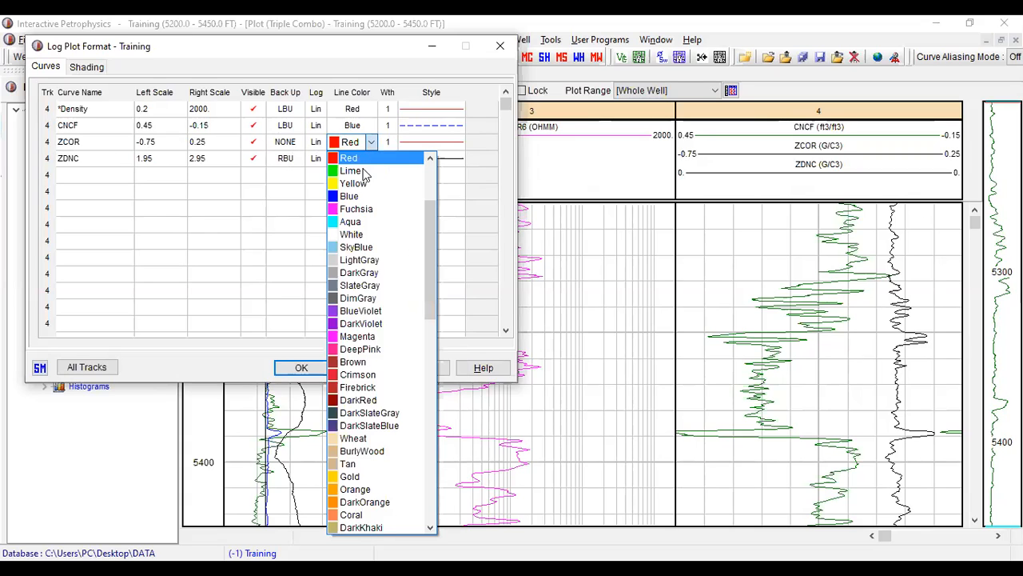
{"action": "scroll", "coordinate": [392, 376], "scroll_direction": "down", "scroll_amount": 8}
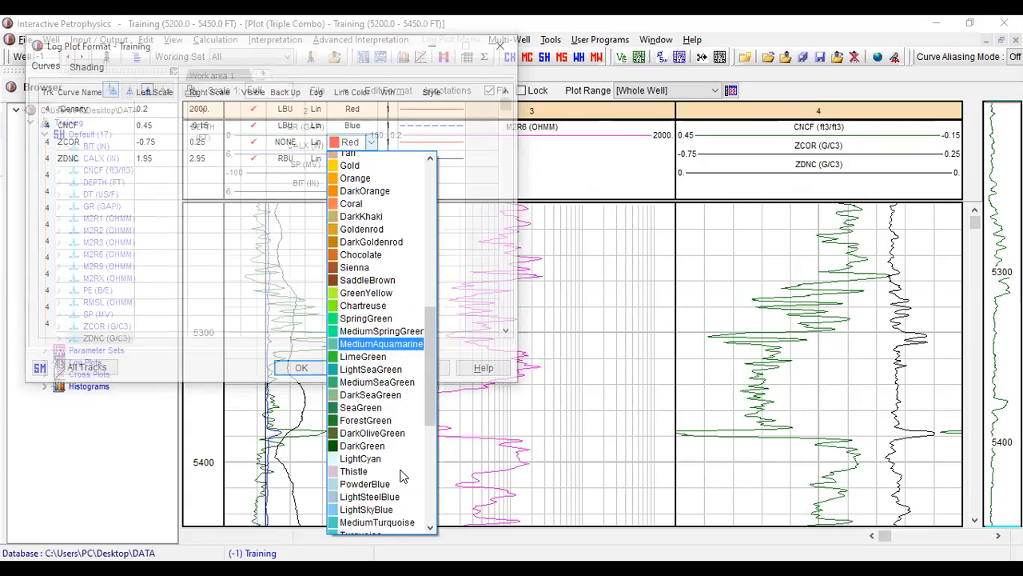
{"action": "scroll", "coordinate": [401, 472], "scroll_direction": "down", "scroll_amount": 1}
{"action": "scroll", "coordinate": [400, 450], "scroll_direction": "up", "scroll_amount": 6}
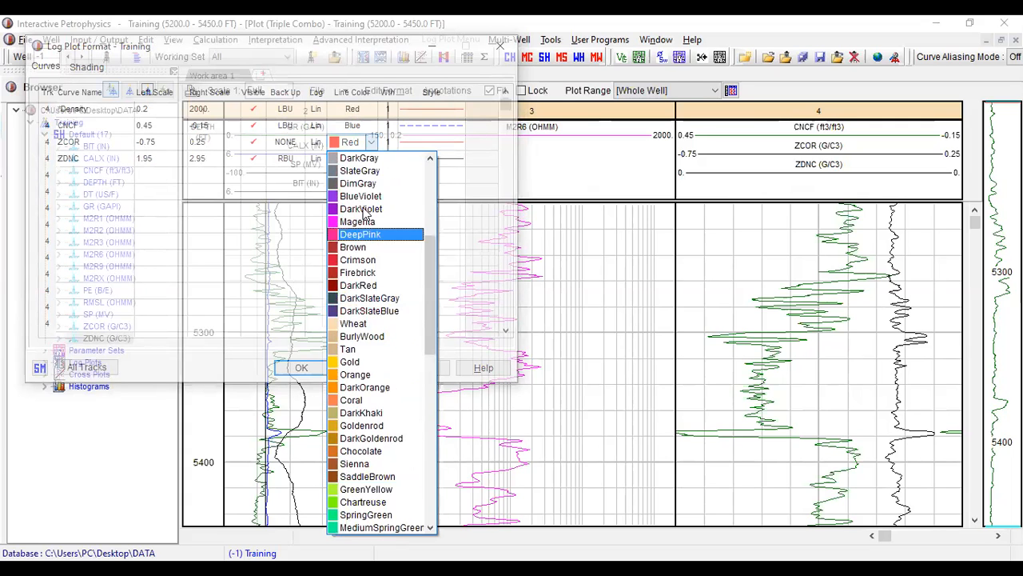
{"action": "scroll", "coordinate": [384, 420], "scroll_direction": "down", "scroll_amount": 6}
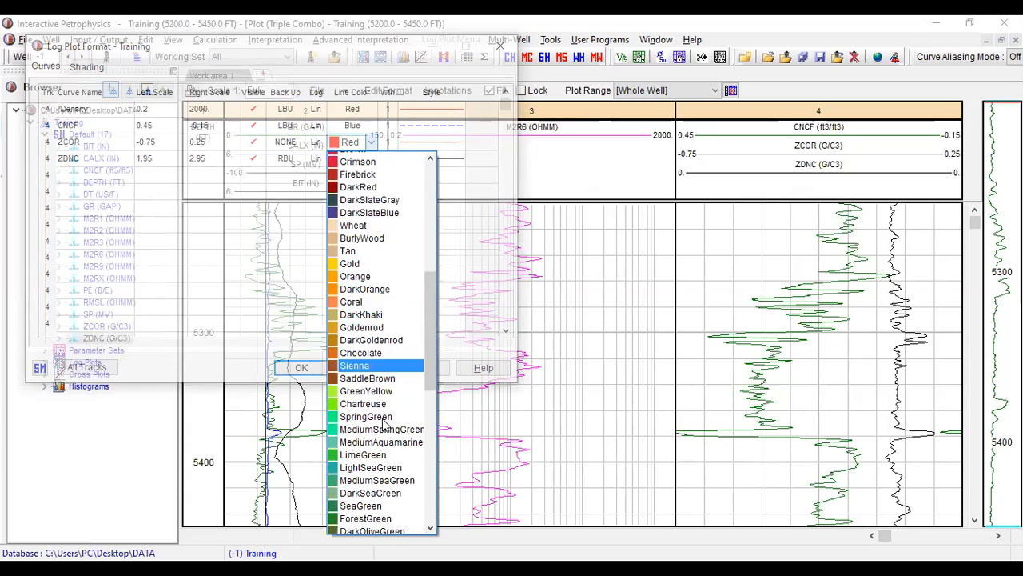
{"action": "left_click_drag", "start_coordinate": [432, 400], "coordinate": [438, 200]}
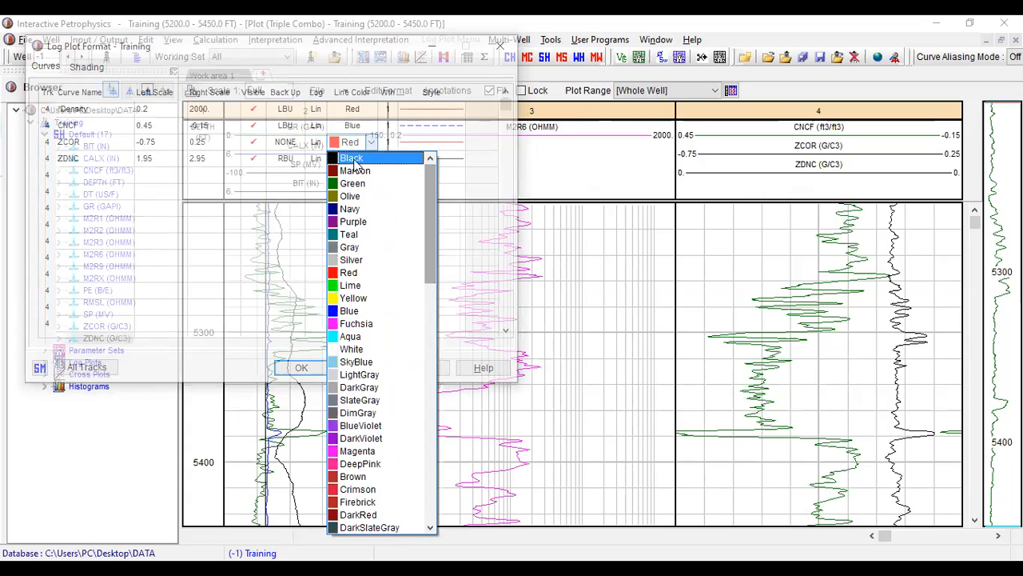
{"action": "left_click", "coordinate": [372, 157]}
- Set the ZDNC curve's line colour to Red and apply the track 4 format, ignoring the missing *Density curve
{"action": "left_click", "coordinate": [371, 158]}
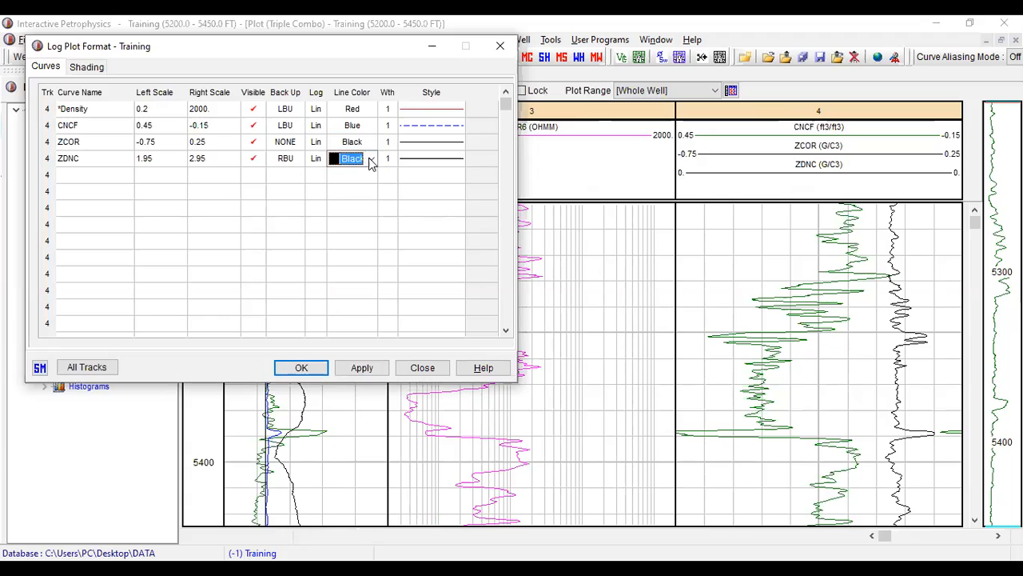
{"action": "left_click", "coordinate": [371, 159]}
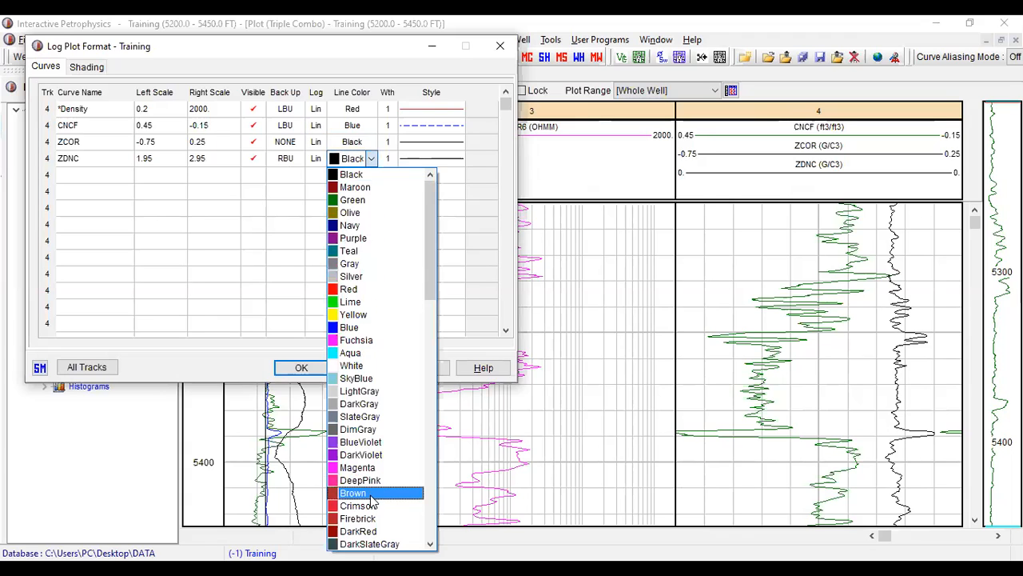
{"action": "scroll", "coordinate": [375, 510], "scroll_direction": "down", "scroll_amount": 1}
{"action": "scroll", "coordinate": [373, 505], "scroll_direction": "down", "scroll_amount": 1}
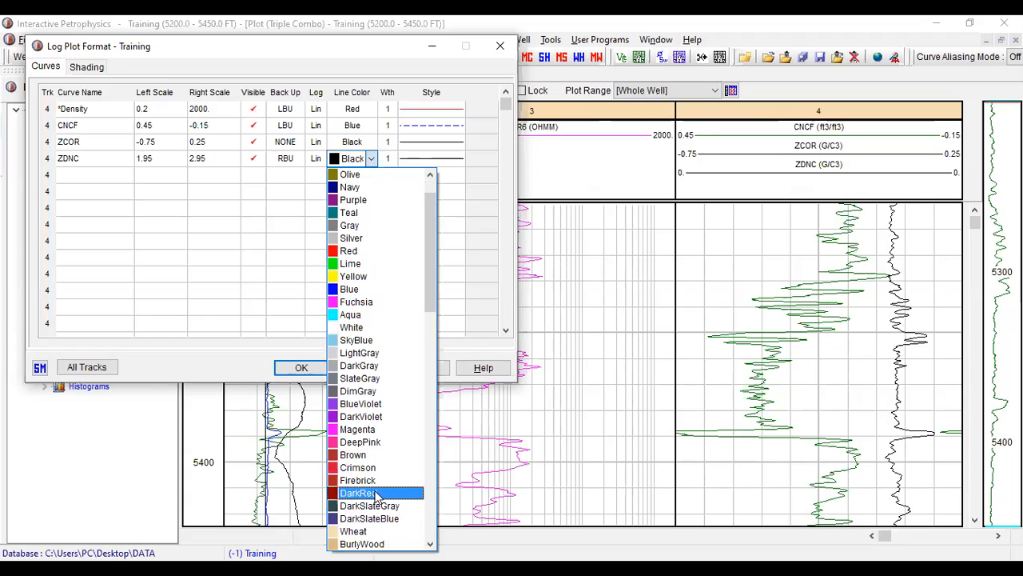
{"action": "scroll", "coordinate": [376, 495], "scroll_direction": "down", "scroll_amount": 5}
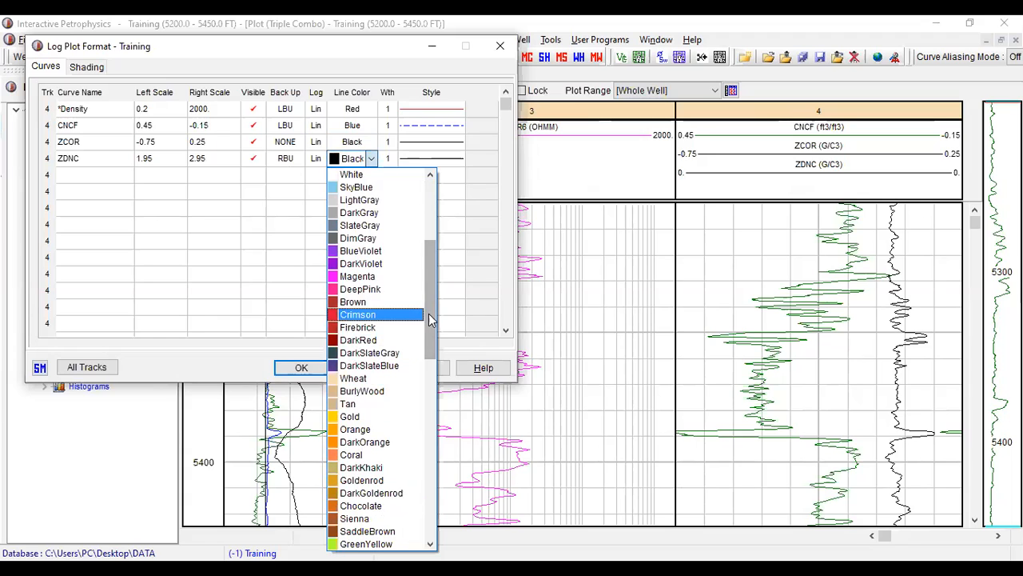
{"action": "scroll", "coordinate": [430, 326], "scroll_direction": "down", "scroll_amount": 1}
{"action": "left_click_drag", "start_coordinate": [430, 329], "coordinate": [434, 271]}
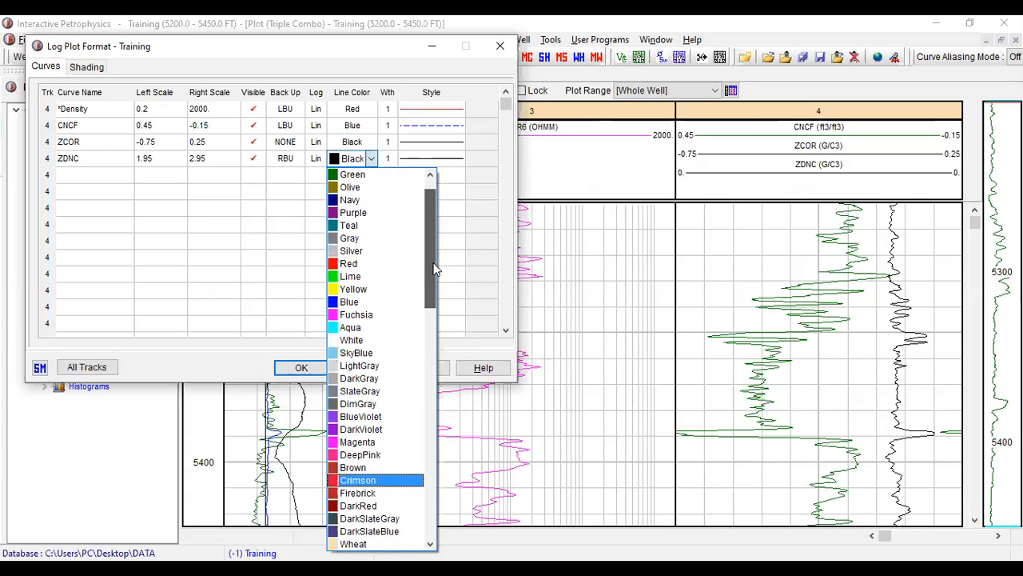
{"action": "left_click", "coordinate": [368, 265]}
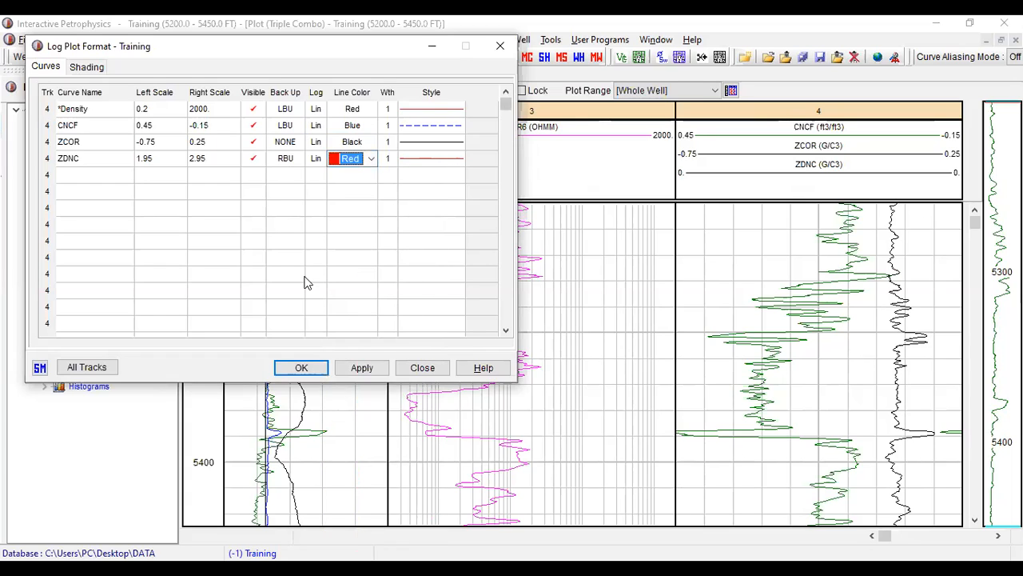
{"action": "left_click", "coordinate": [360, 373]}
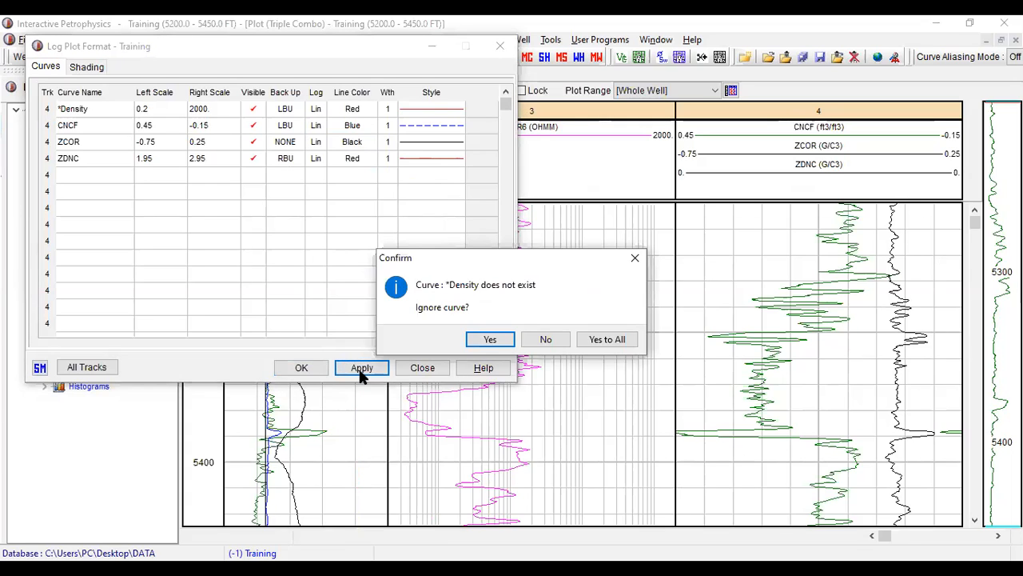
{"action": "left_click", "coordinate": [502, 343]}
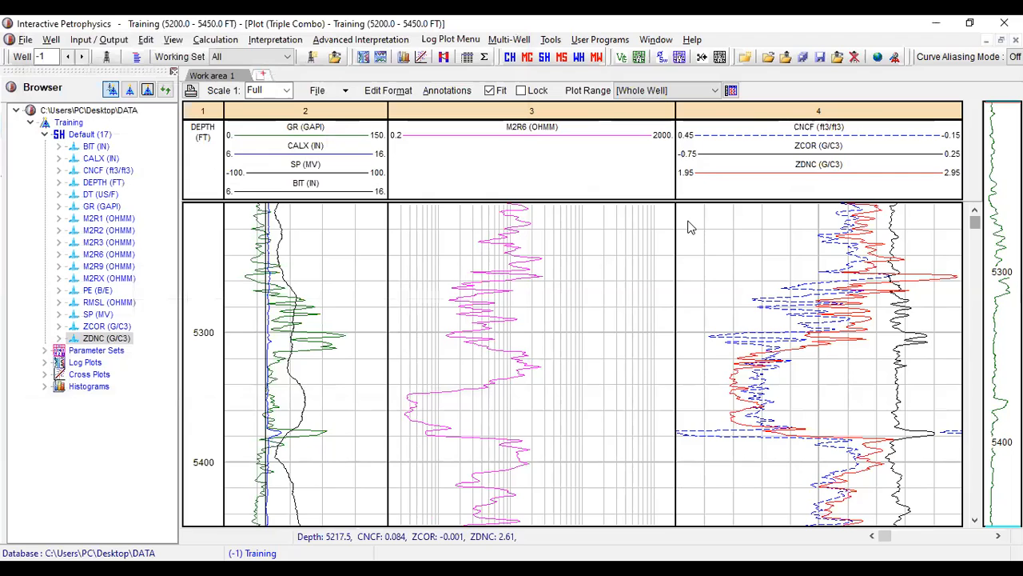
- Insert a new empty track in the log plot and order the tracks so it follows the CNCF, ZCOR and ZDNC track
{"action": "right_click", "coordinate": [629, 222]}
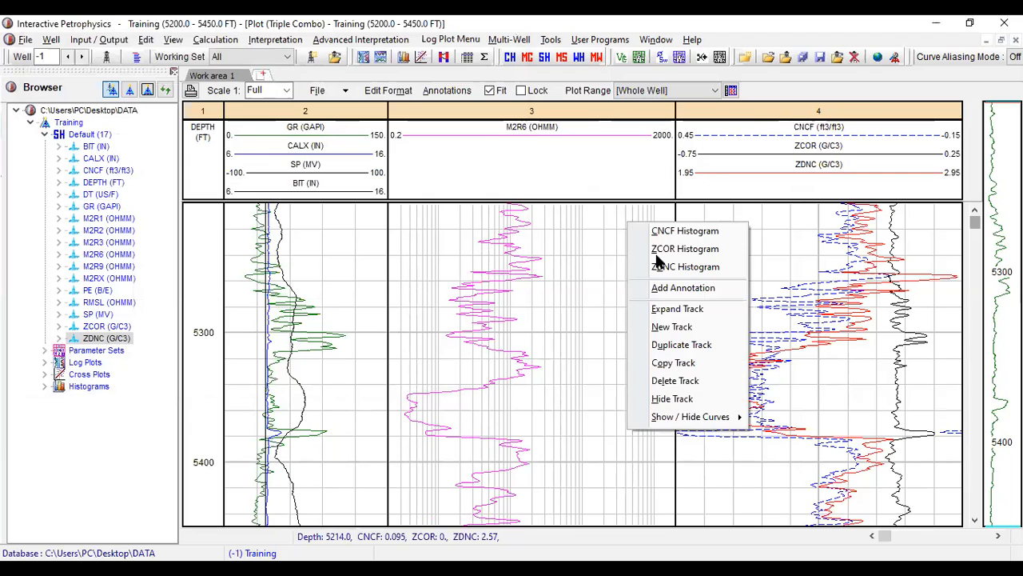
{"action": "left_click", "coordinate": [703, 328]}
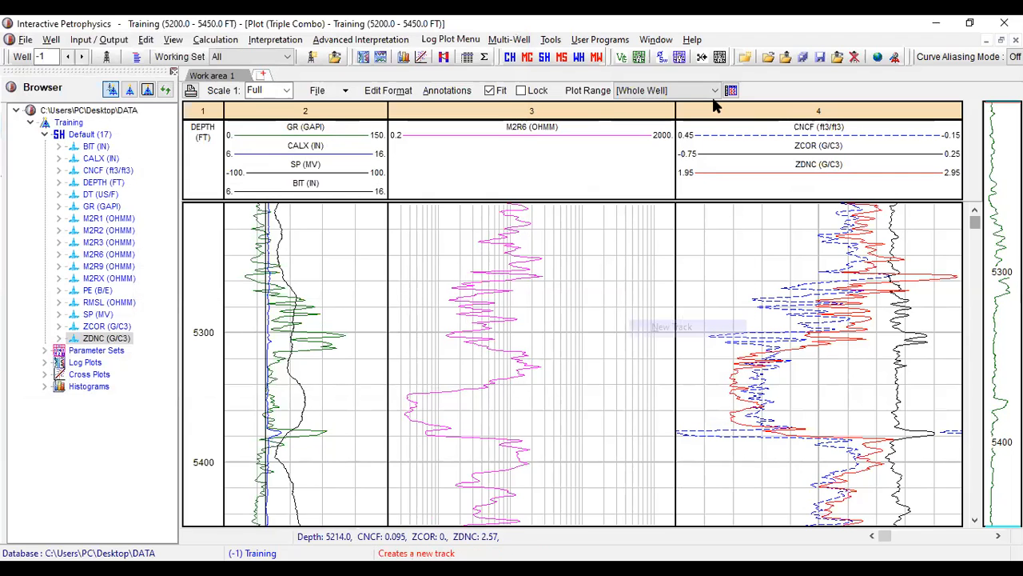
{"action": "left_click", "coordinate": [648, 152]}
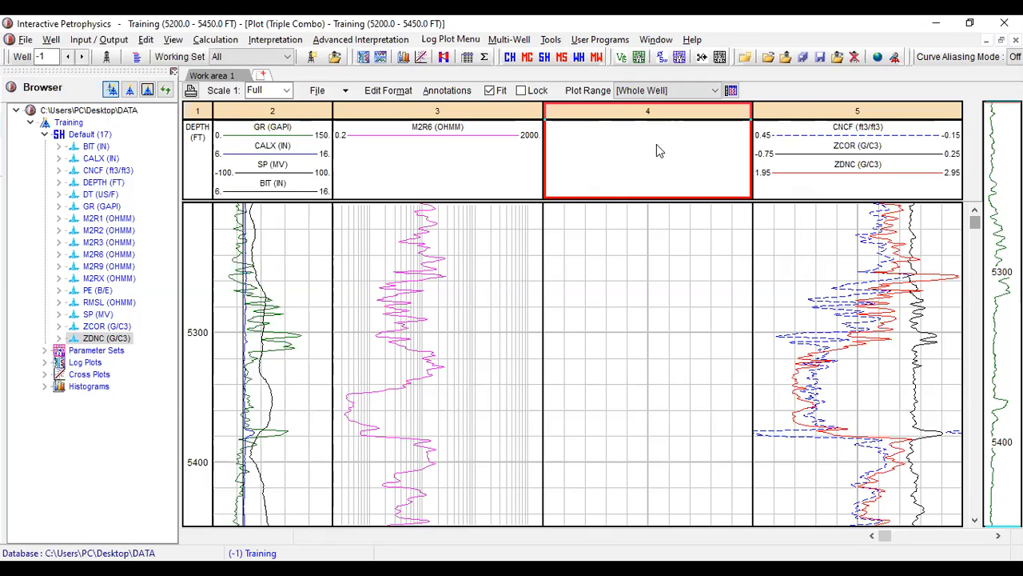
{"action": "left_click", "coordinate": [876, 151]}
{"action": "left_click_drag", "start_coordinate": [876, 150], "coordinate": [765, 184]}
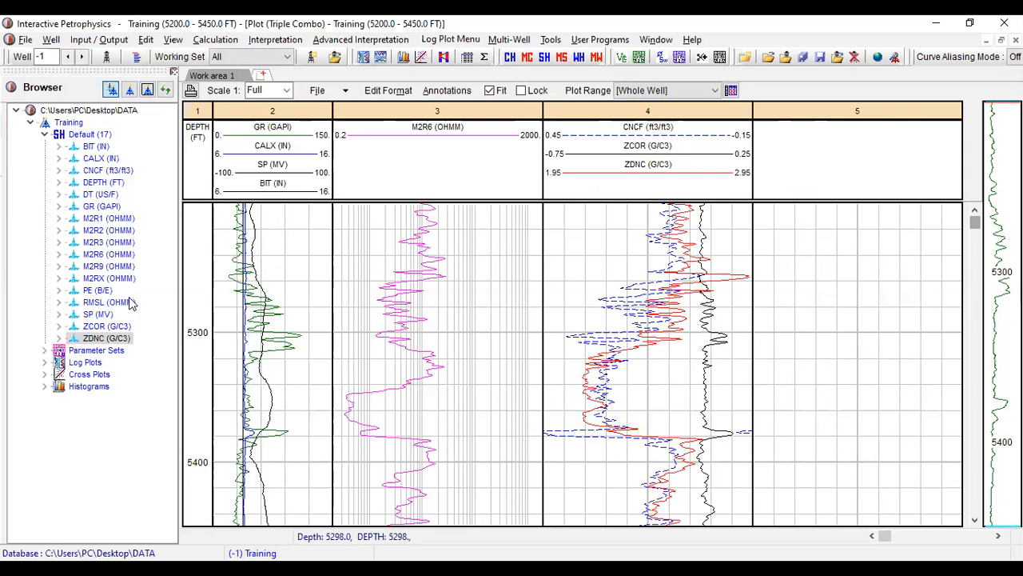
- Add the DT and PE curves from the Default set to the empty track 5
{"action": "left_click", "coordinate": [102, 196]}
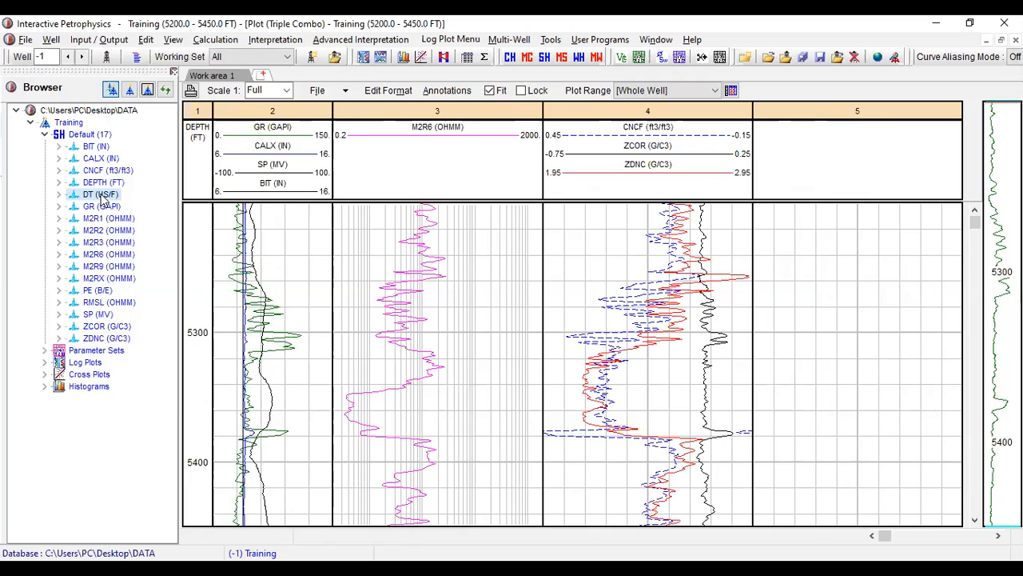
{"action": "left_click_drag", "start_coordinate": [103, 196], "coordinate": [405, 231]}
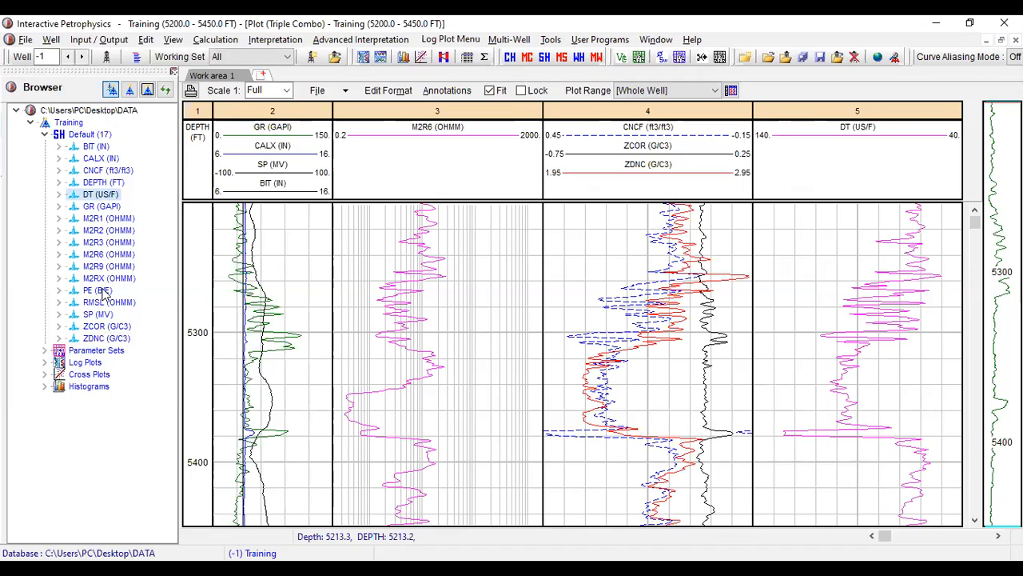
{"action": "left_click_drag", "start_coordinate": [103, 294], "coordinate": [851, 152]}
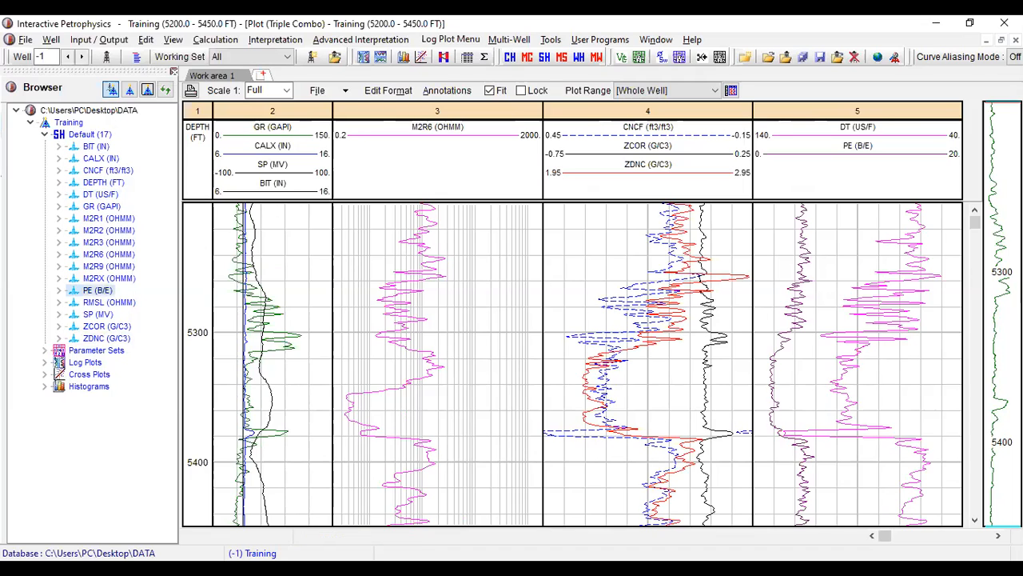
- Set the DT curve's line colour in track 5 to MidnightBlue and apply the track format
{"action": "double_click", "coordinate": [880, 144]}
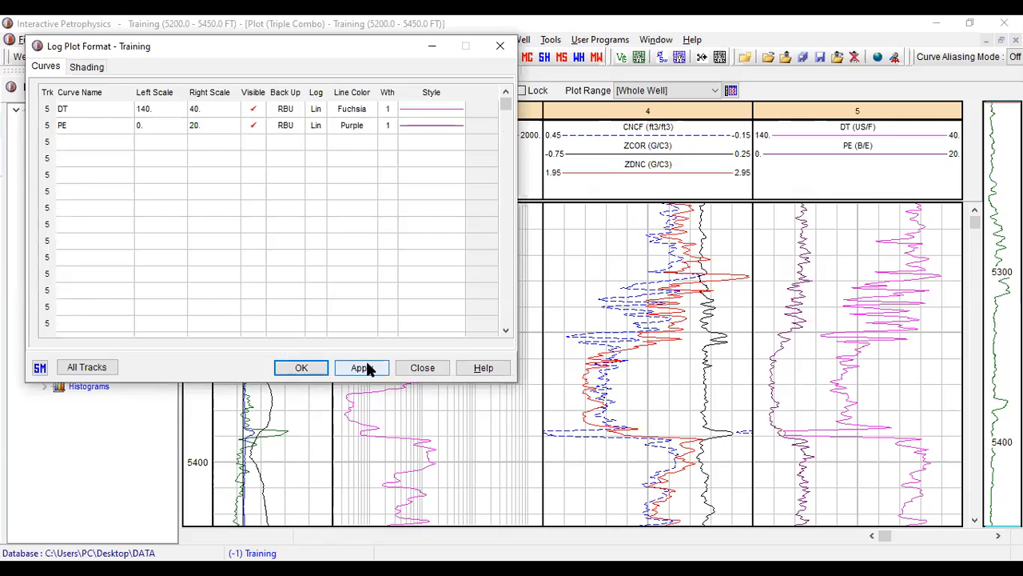
{"action": "left_click", "coordinate": [373, 112]}
{"action": "left_click", "coordinate": [371, 110]}
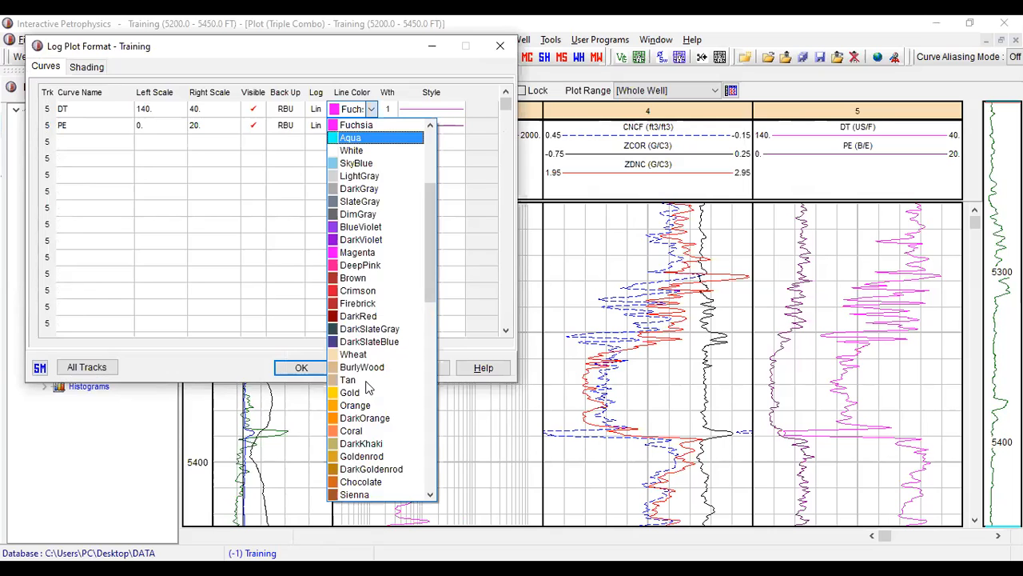
{"action": "scroll", "coordinate": [366, 388], "scroll_direction": "down", "scroll_amount": 4}
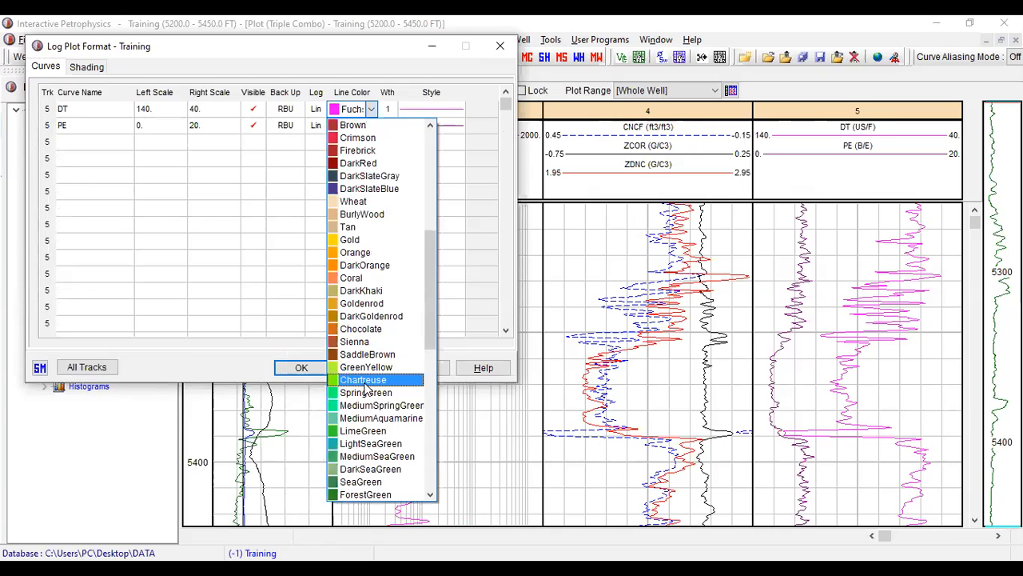
{"action": "scroll", "coordinate": [370, 436], "scroll_direction": "down", "scroll_amount": 4}
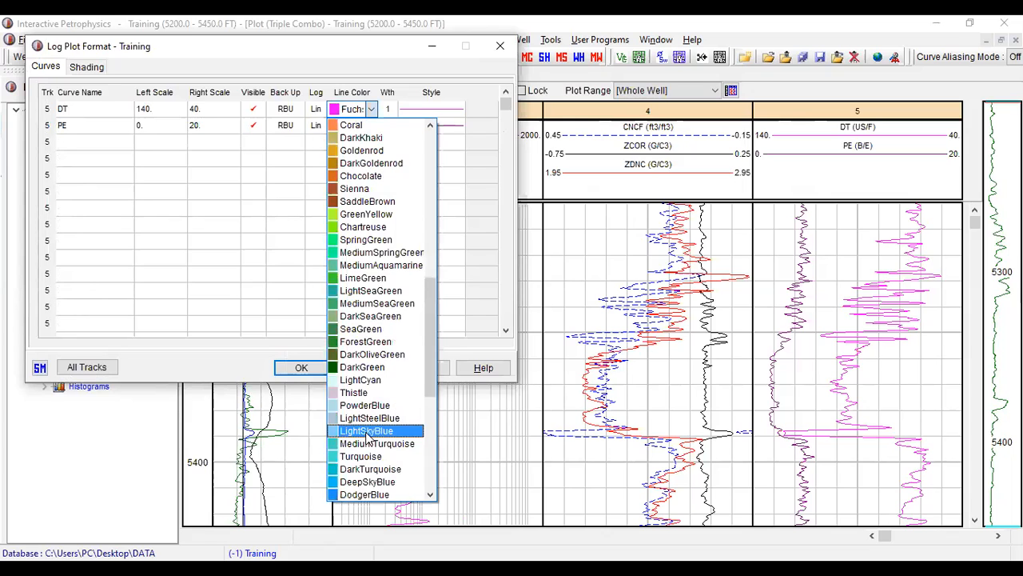
{"action": "scroll", "coordinate": [369, 438], "scroll_direction": "down", "scroll_amount": 4}
{"action": "scroll", "coordinate": [366, 439], "scroll_direction": "down", "scroll_amount": 4}
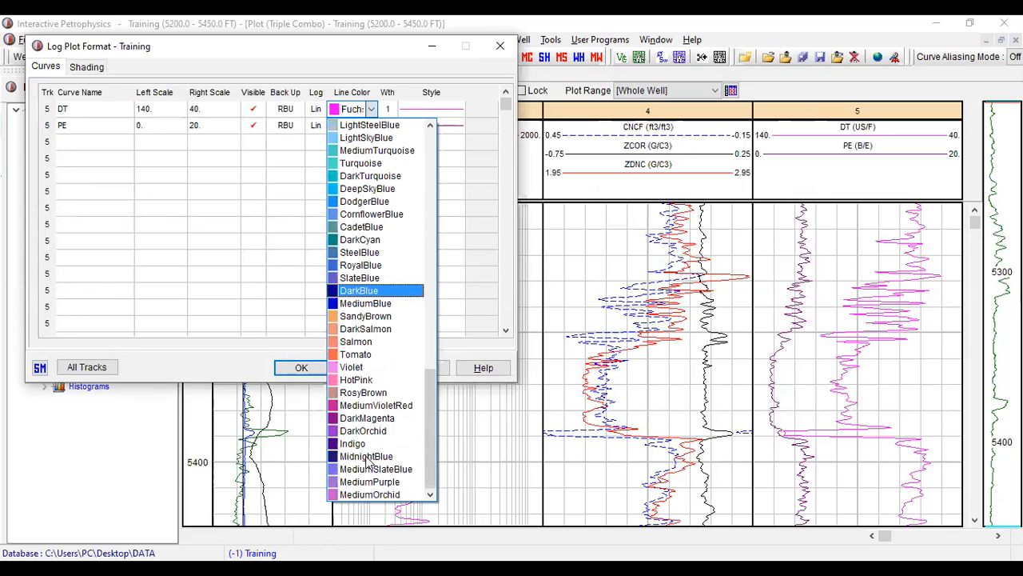
{"action": "scroll", "coordinate": [368, 467], "scroll_direction": "up", "scroll_amount": 1}
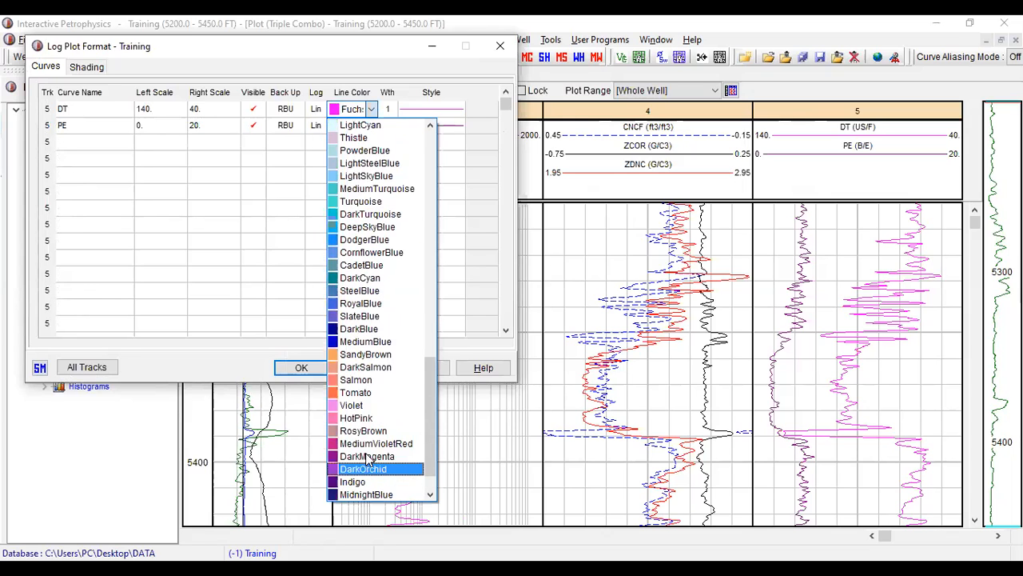
{"action": "scroll", "coordinate": [372, 468], "scroll_direction": "down", "scroll_amount": 1}
{"action": "key", "text": "Return"}
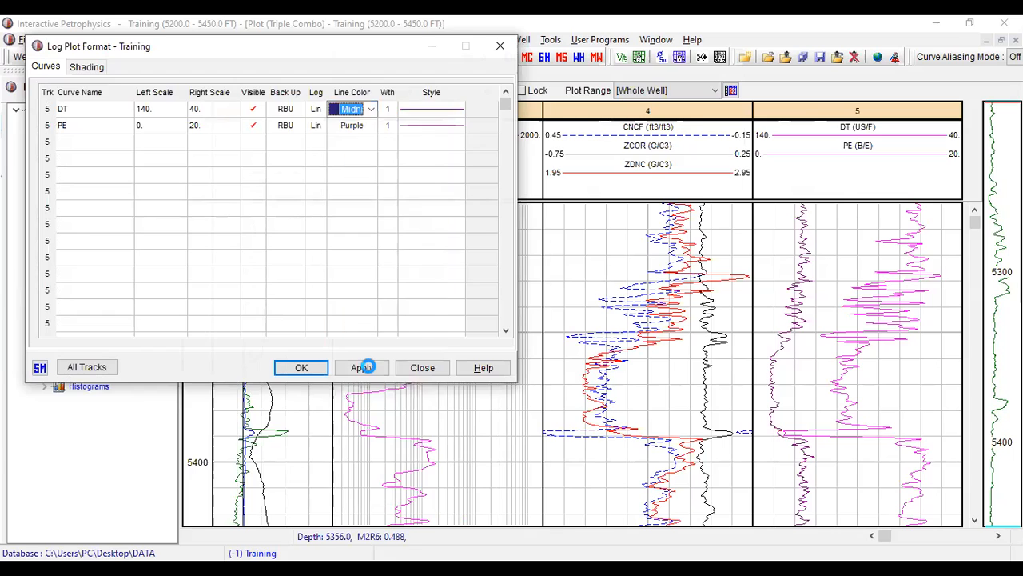
{"action": "left_click", "coordinate": [364, 368]}
{"action": "left_click", "coordinate": [306, 368]}
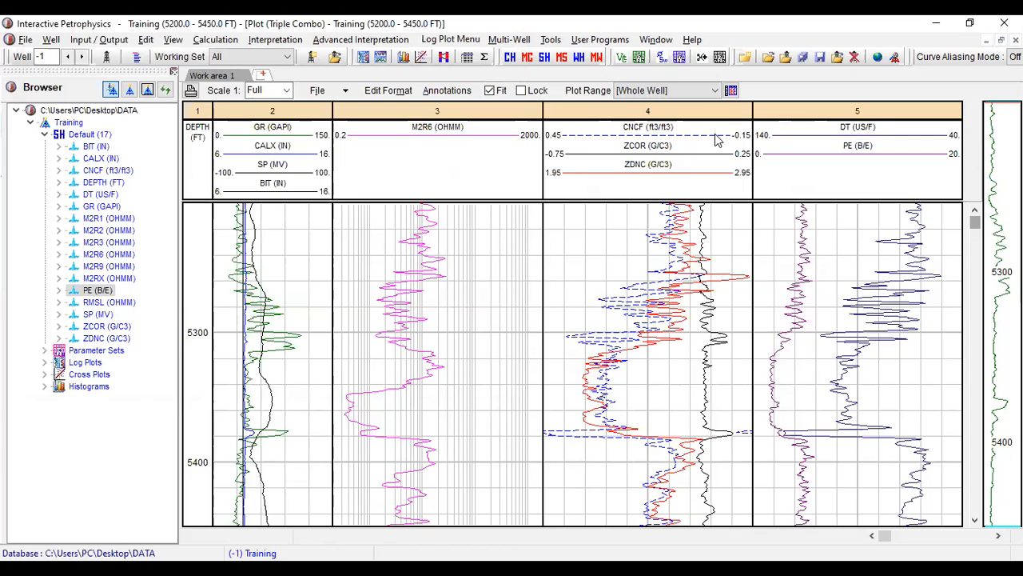
{"action": "left_click", "coordinate": [611, 55]}
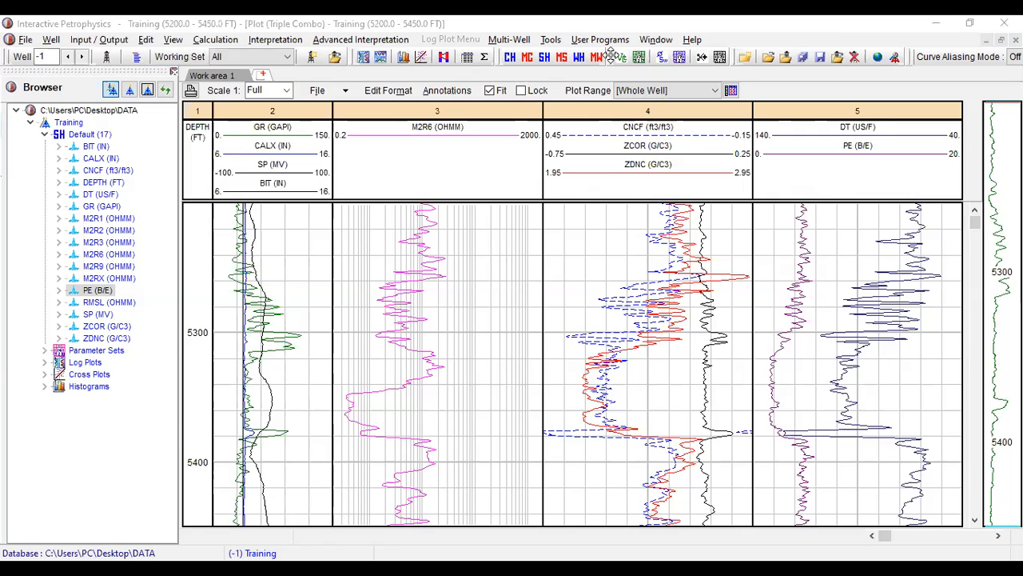
{"action": "key", "text": "alt+Tab"}
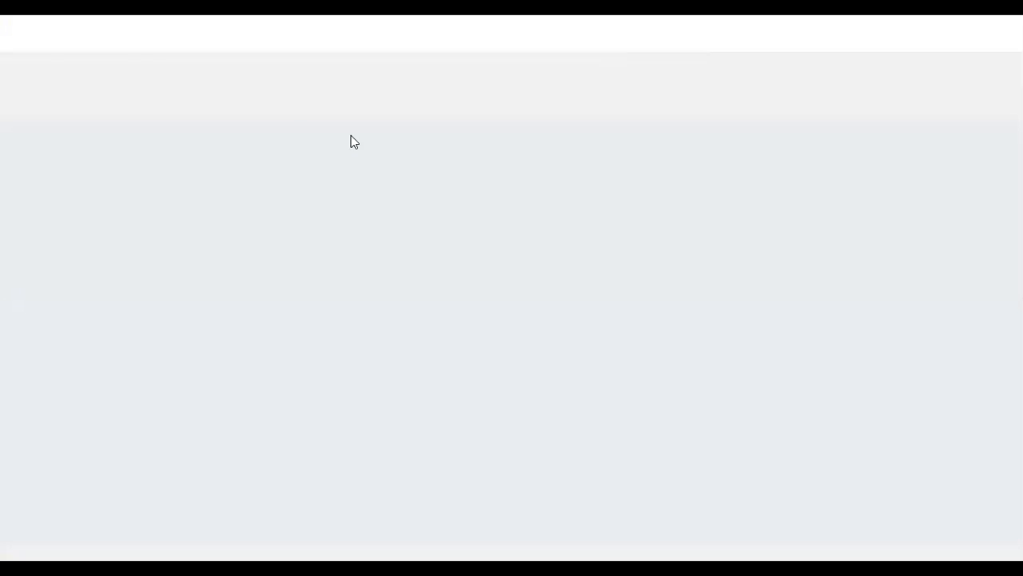
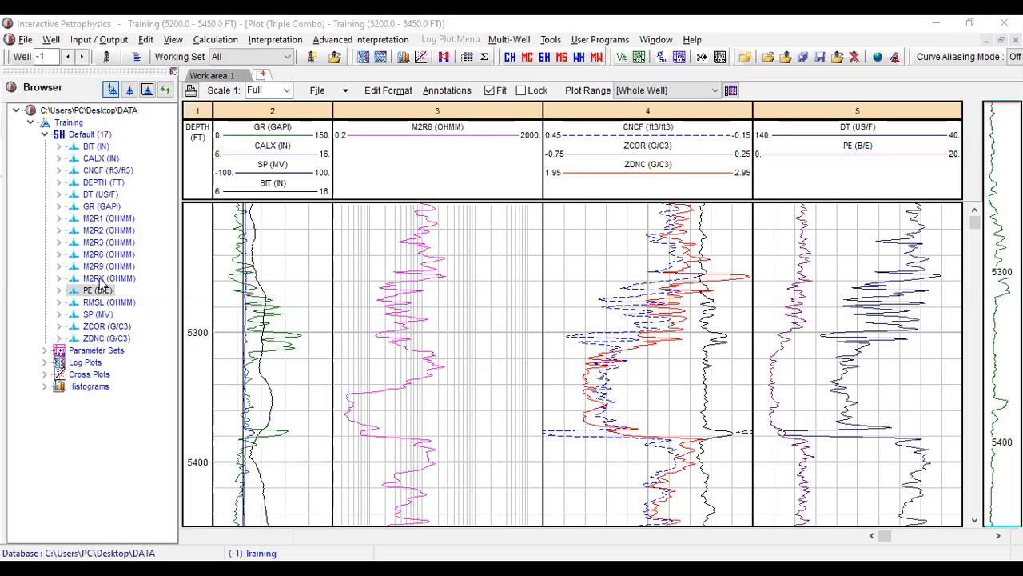
- Add the M2RX, M2R3 and RMSL curves from the Default set to track 3 of the log plot
{"action": "left_click", "coordinate": [104, 278]}
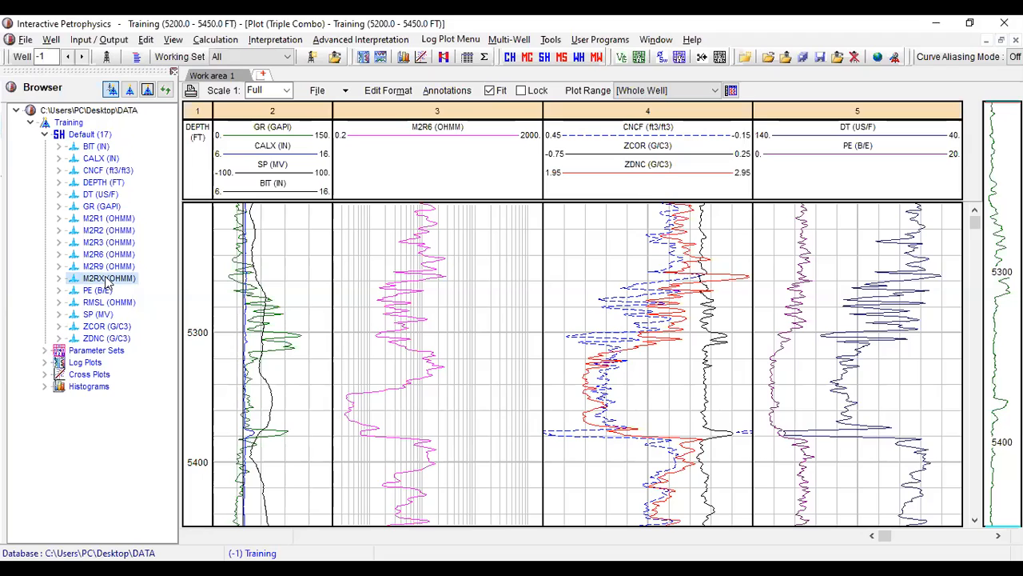
{"action": "left_click_drag", "start_coordinate": [108, 281], "coordinate": [383, 237]}
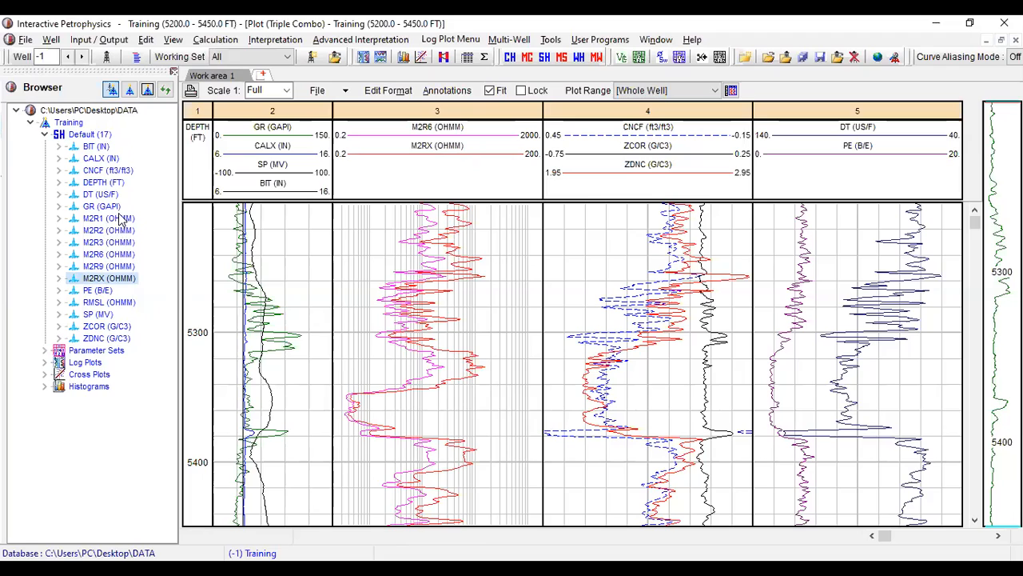
{"action": "left_click", "coordinate": [116, 243]}
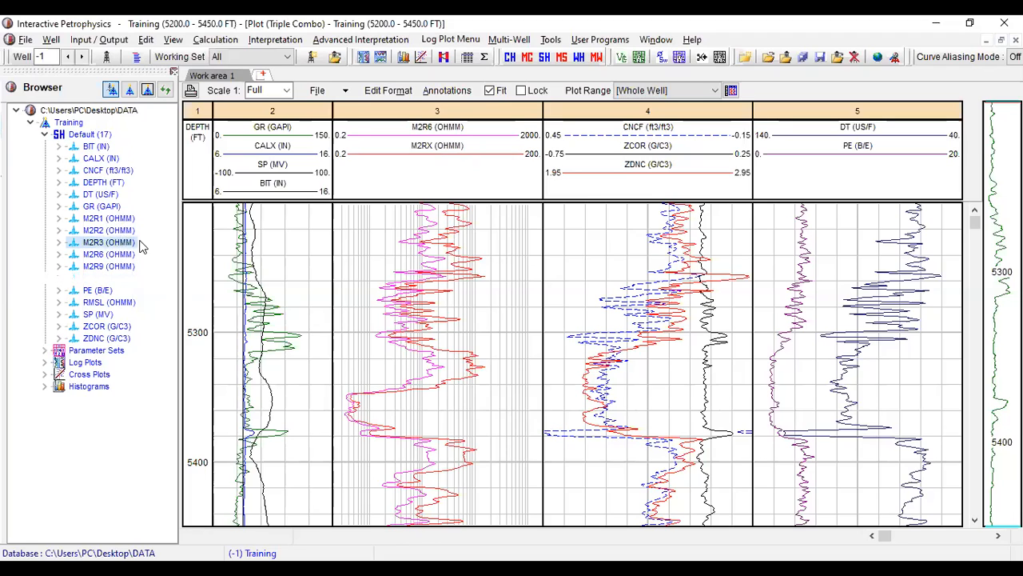
{"action": "left_click_drag", "start_coordinate": [141, 246], "coordinate": [493, 272]}
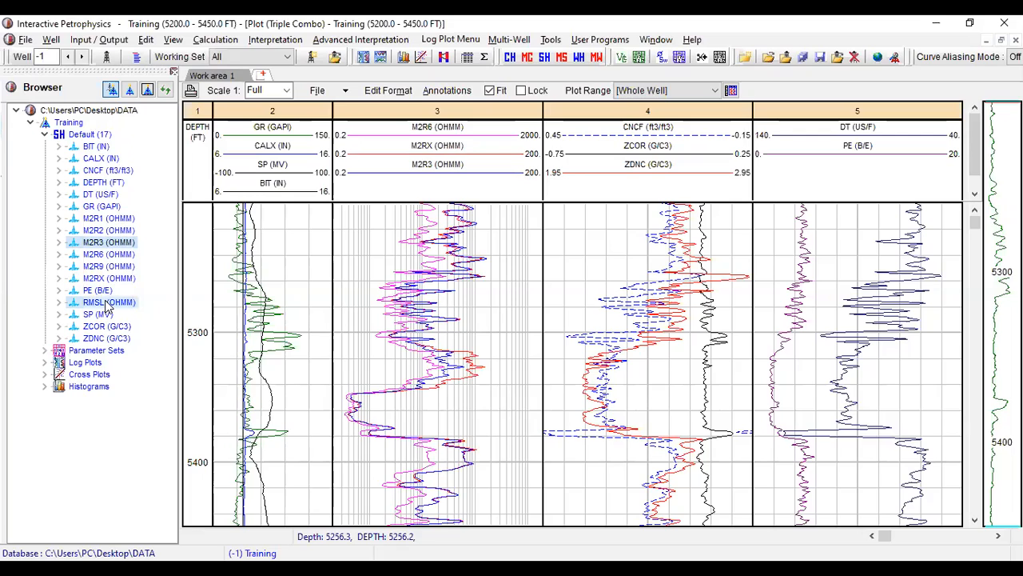
{"action": "left_click_drag", "start_coordinate": [106, 303], "coordinate": [460, 150]}
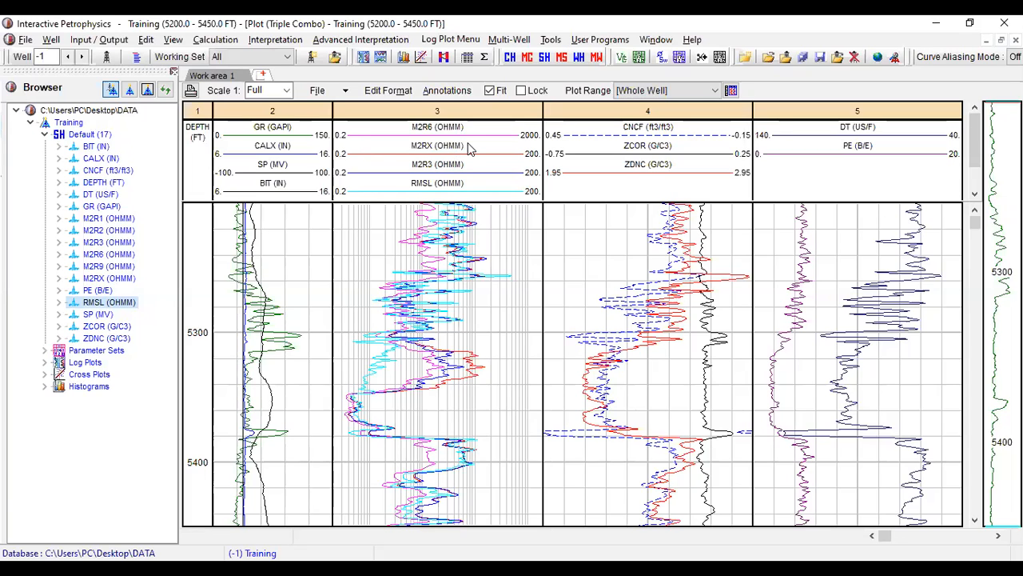
- Open the track 3 format and hide the *DeepRes, M2R6 and *MicroRes curves
{"action": "double_click", "coordinate": [396, 149]}
{"action": "double_click", "coordinate": [426, 126]}
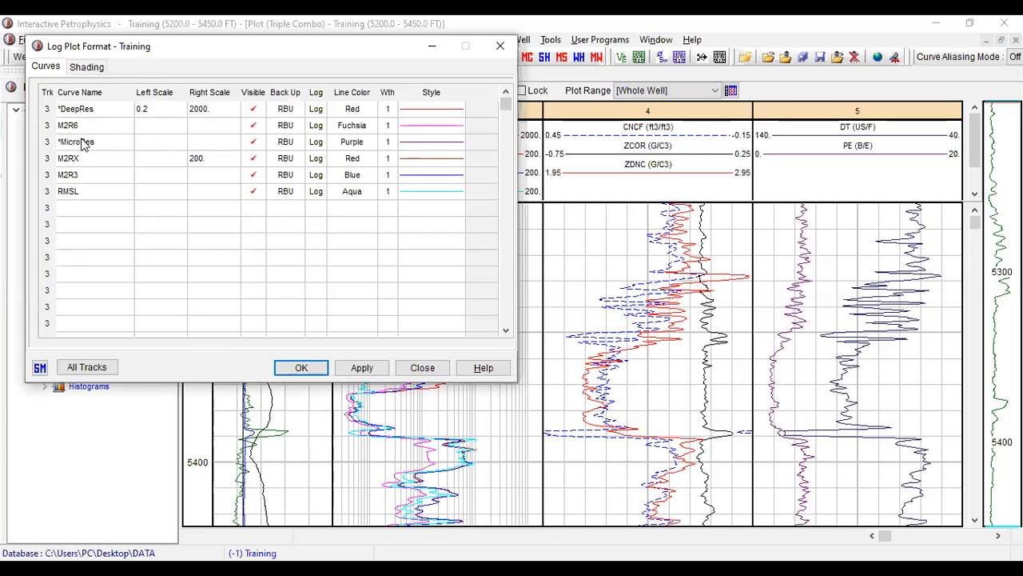
{"action": "left_click", "coordinate": [254, 112]}
{"action": "left_click", "coordinate": [254, 142]}
{"action": "left_click", "coordinate": [253, 125]}
- Set the M2RX curve's left scale to 0.2 and its right scale to 2000
{"action": "left_click", "coordinate": [144, 158]}
{"action": "type", "text": "0.2"}
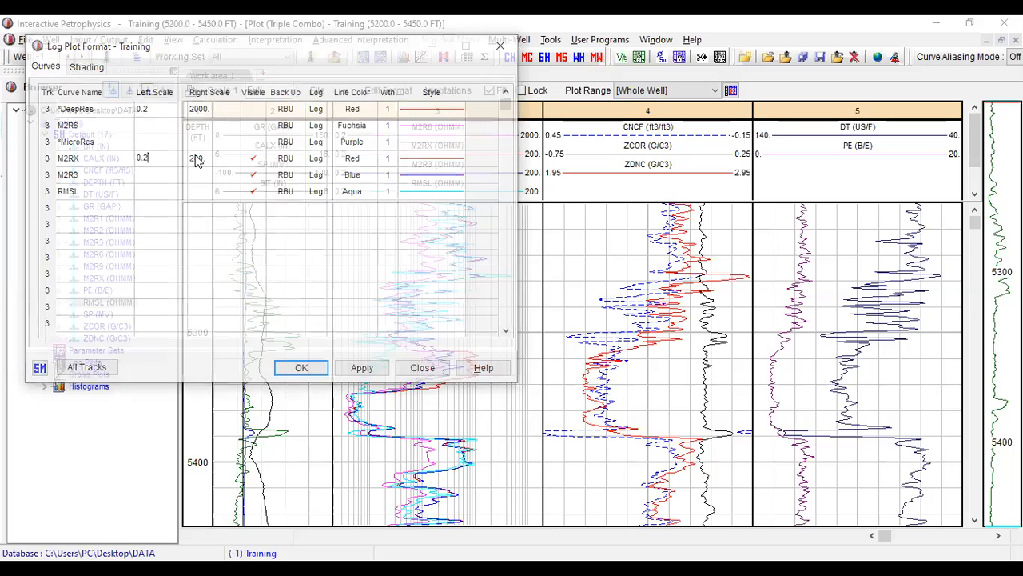
{"action": "left_click", "coordinate": [203, 158]}
{"action": "type", "text": "2000"}
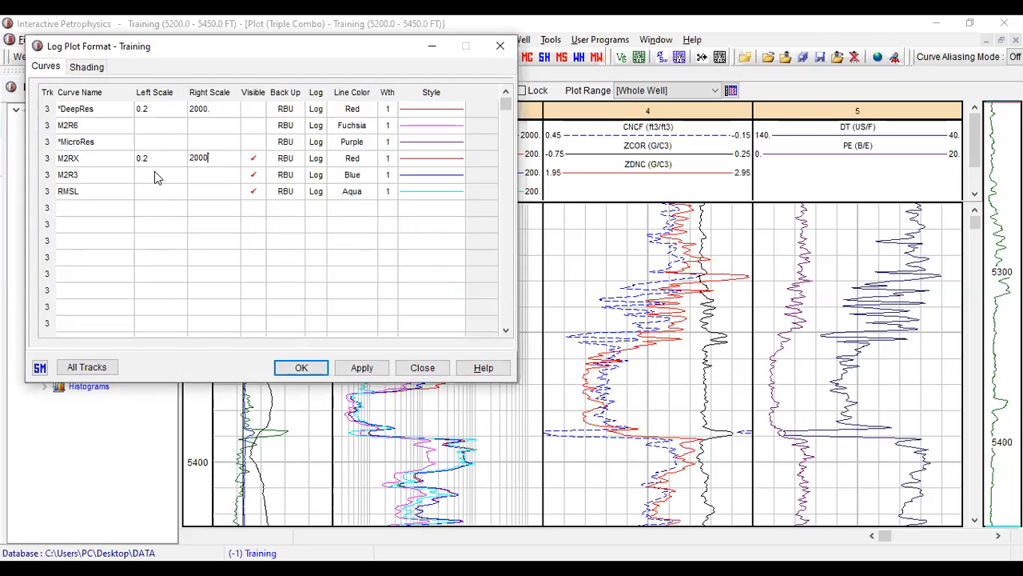
- Set the left scale to 0.2 and the right scale to 2000 for both the M2R3 and RMSL curves
{"action": "left_click", "coordinate": [150, 171]}
{"action": "type", "text": "0.2"}
{"action": "left_click", "coordinate": [209, 176]}
{"action": "type", "text": "2000"}
{"action": "left_click", "coordinate": [142, 192]}
{"action": "type", "text": "0.2"}
{"action": "left_click", "coordinate": [206, 191]}
{"action": "type", "text": "2000"}
- Give the M2RX curve a Blue line colour and a dashed line style
{"action": "left_click", "coordinate": [351, 158]}
{"action": "left_click", "coordinate": [367, 213]}
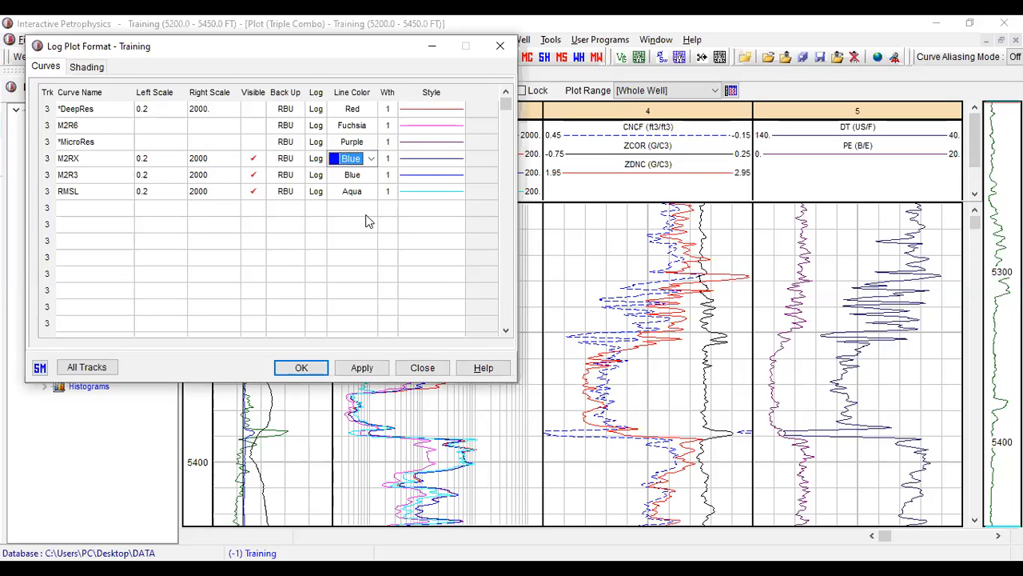
{"action": "left_click", "coordinate": [455, 160]}
{"action": "left_click", "coordinate": [459, 160]}
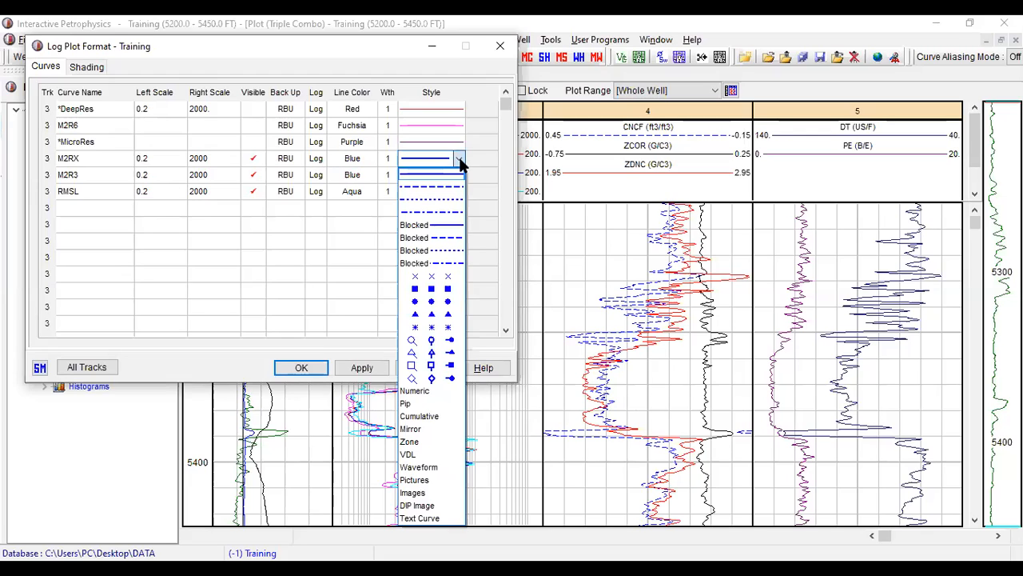
{"action": "left_click", "coordinate": [432, 186]}
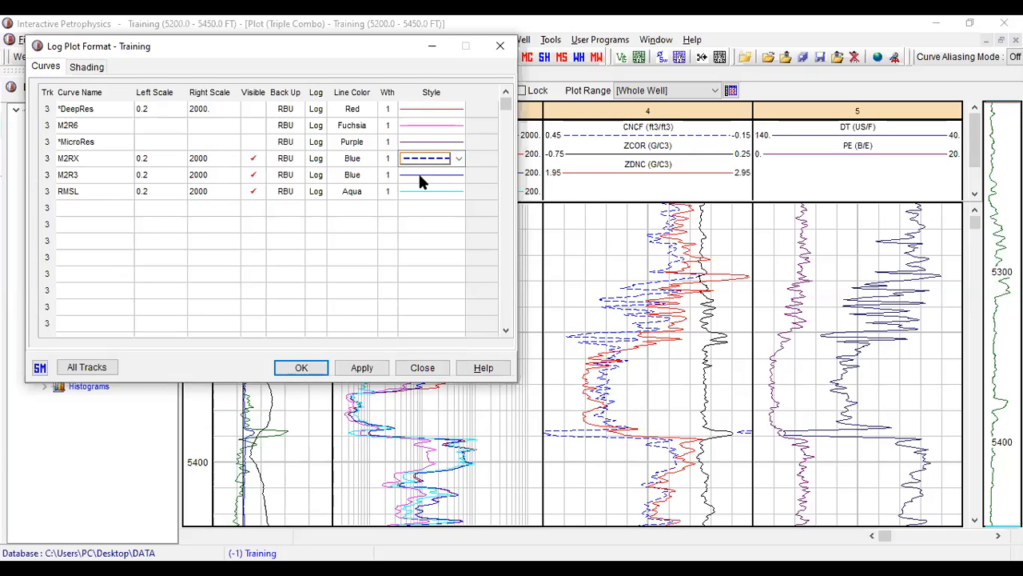
- Give the M2R3 curve a DarkGreen line colour and a dash-dot line style
{"action": "left_click", "coordinate": [368, 176]}
{"action": "left_click", "coordinate": [371, 177]}
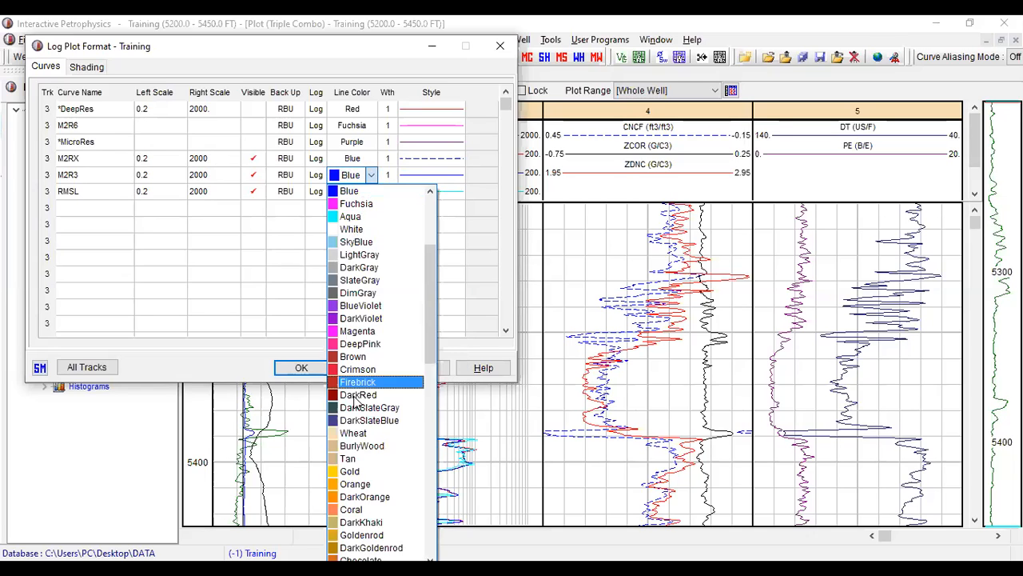
{"action": "left_click_drag", "start_coordinate": [434, 352], "coordinate": [447, 265]}
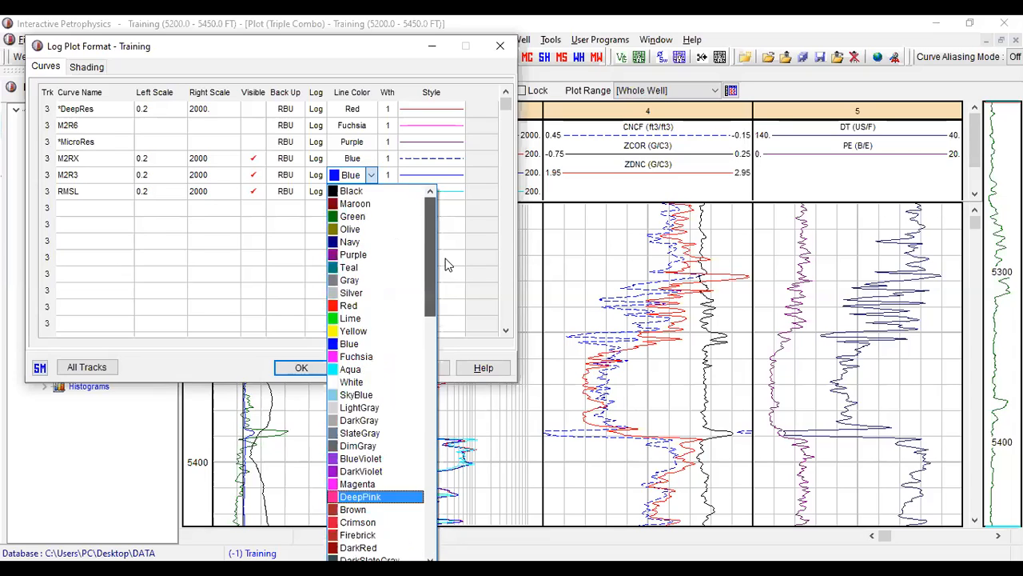
{"action": "scroll", "coordinate": [443, 323], "scroll_direction": "down", "scroll_amount": 3}
{"action": "left_click_drag", "start_coordinate": [441, 331], "coordinate": [442, 367]}
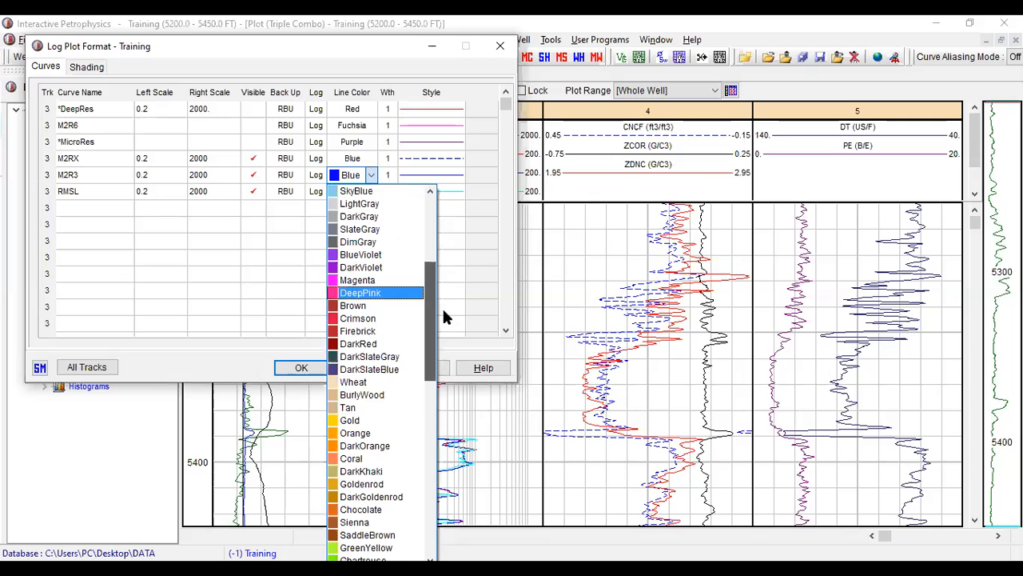
{"action": "scroll", "coordinate": [442, 303], "scroll_direction": "up", "scroll_amount": 5}
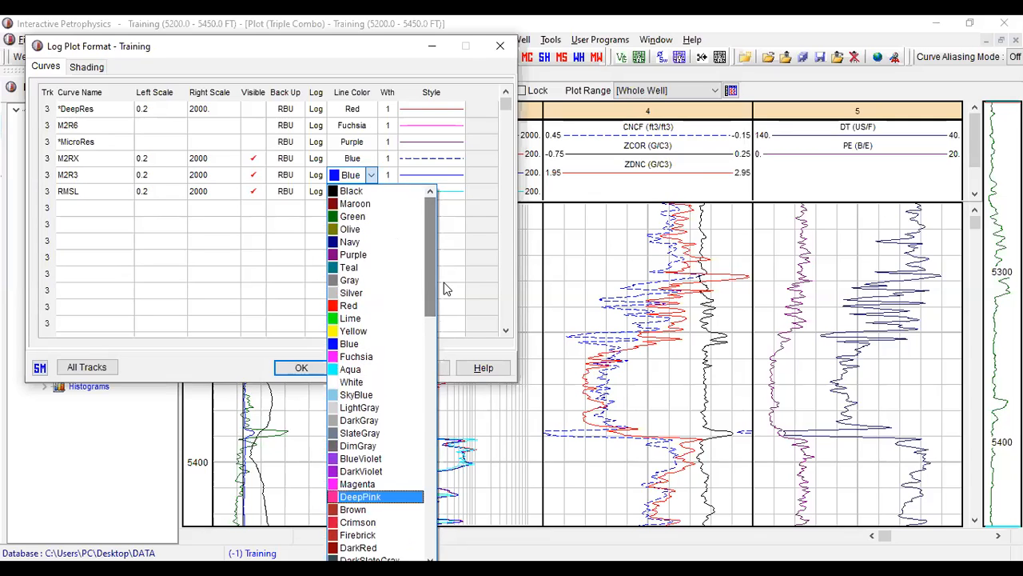
{"action": "left_click_drag", "start_coordinate": [430, 269], "coordinate": [429, 415]}
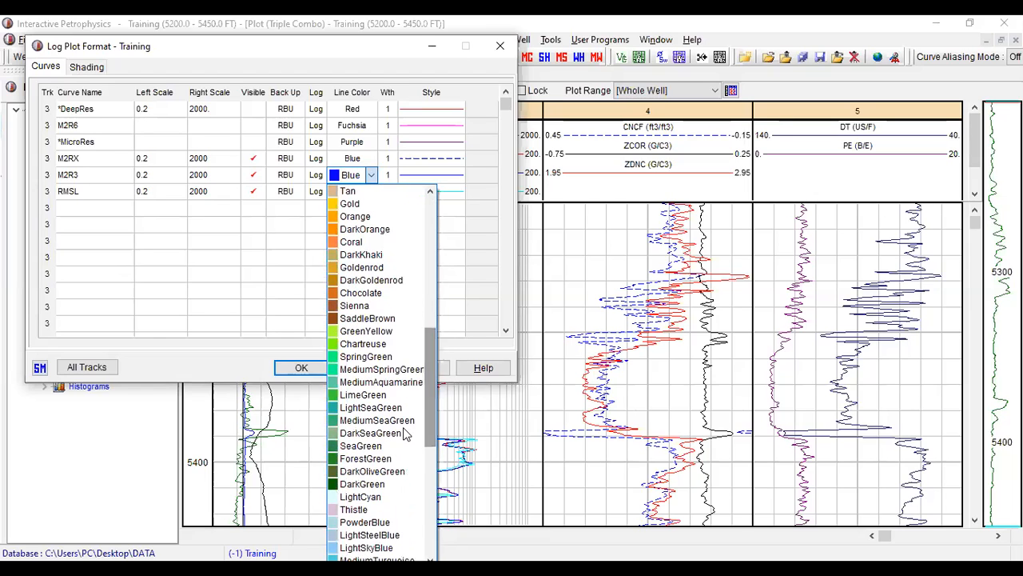
{"action": "left_click", "coordinate": [357, 482]}
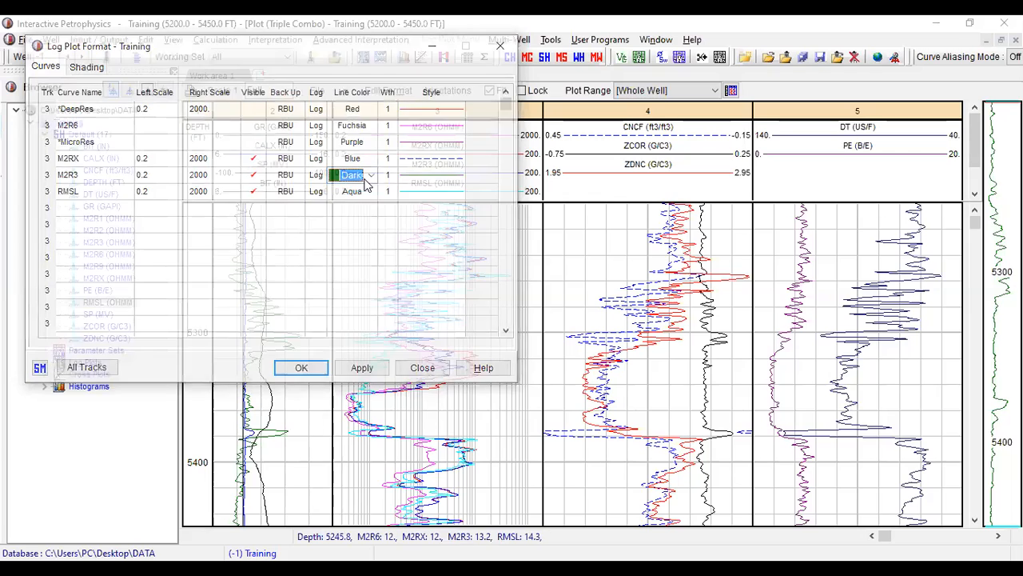
{"action": "left_click", "coordinate": [459, 177]}
{"action": "left_click", "coordinate": [458, 176]}
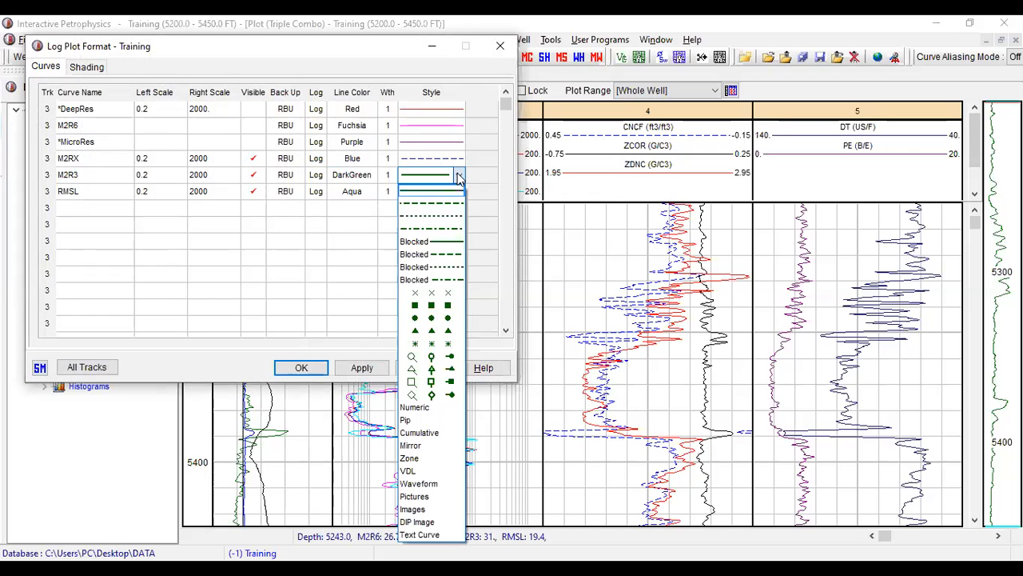
{"action": "left_click", "coordinate": [453, 230]}
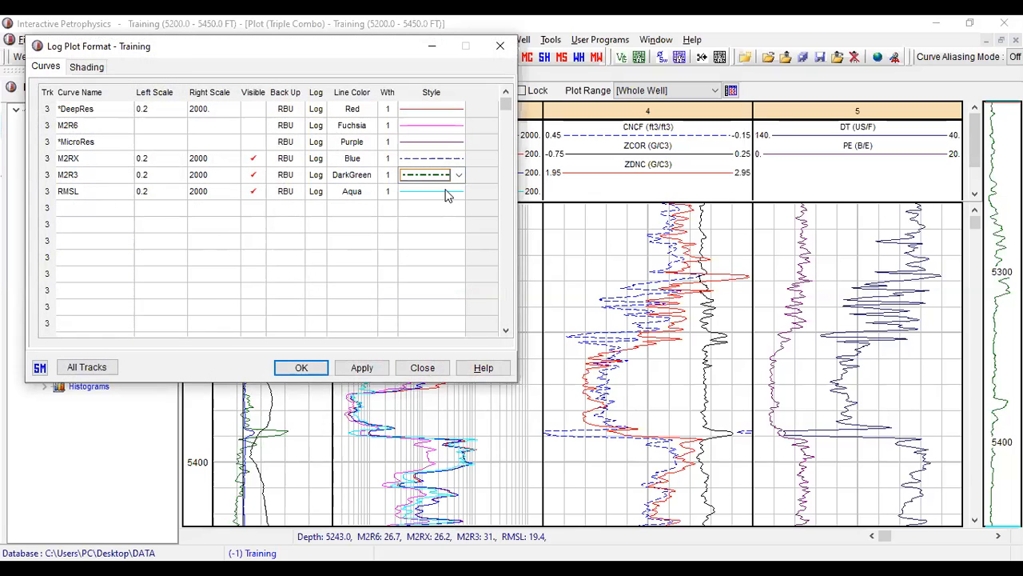
- Set the RMSL curve's line colour to Red, keeping its solid line style
{"action": "left_click", "coordinate": [458, 194]}
{"action": "left_click", "coordinate": [459, 195]}
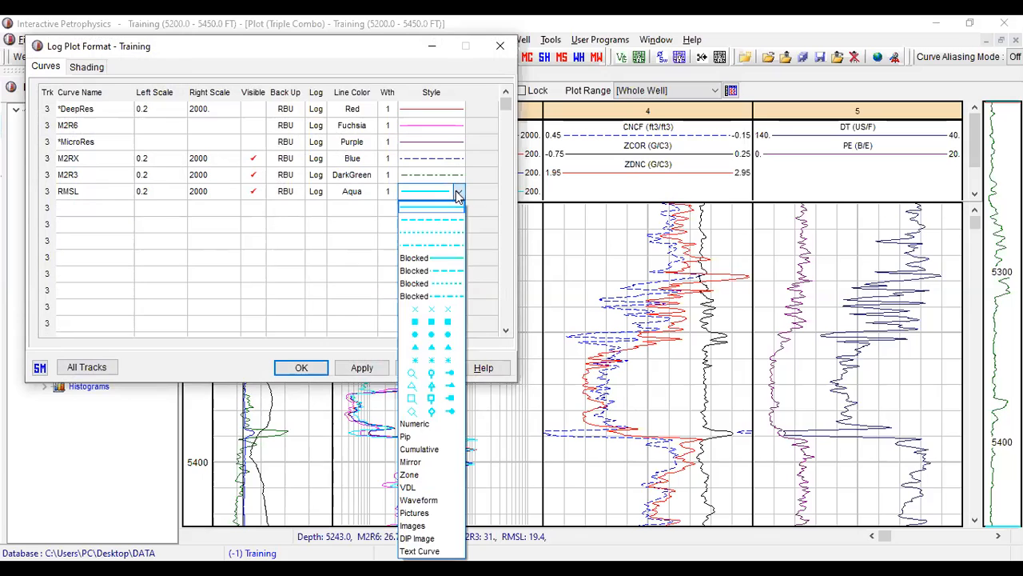
{"action": "left_click", "coordinate": [337, 193]}
{"action": "left_click", "coordinate": [371, 194]}
{"action": "left_click", "coordinate": [370, 194]}
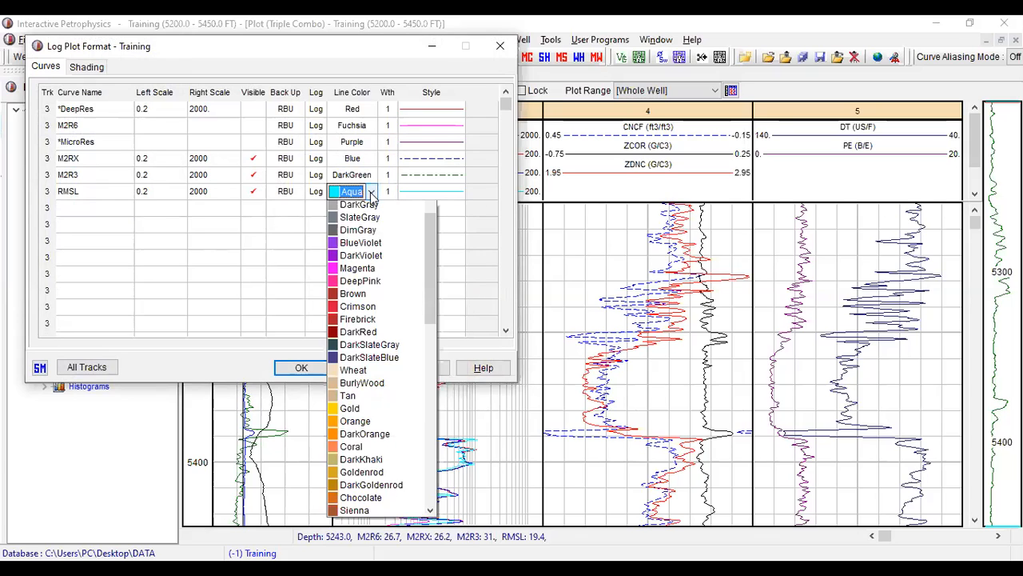
{"action": "scroll", "coordinate": [392, 357], "scroll_direction": "down", "scroll_amount": 3}
{"action": "left_click_drag", "start_coordinate": [432, 343], "coordinate": [431, 290]}
{"action": "left_click", "coordinate": [373, 221]}
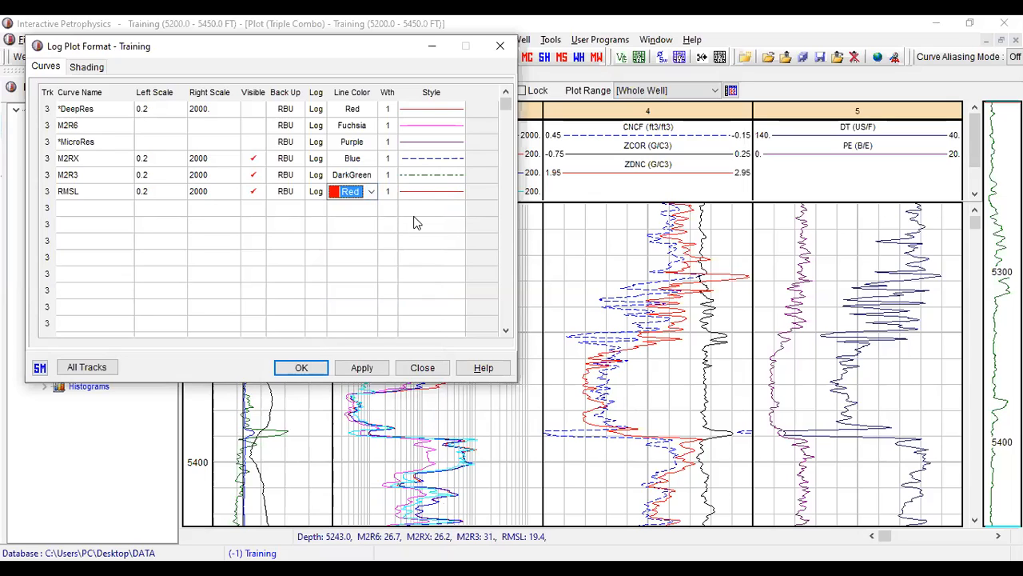
- Apply the track 3 format and close it, ignoring the missing *DeepRes and *MicroRes curves
{"action": "left_click", "coordinate": [369, 368]}
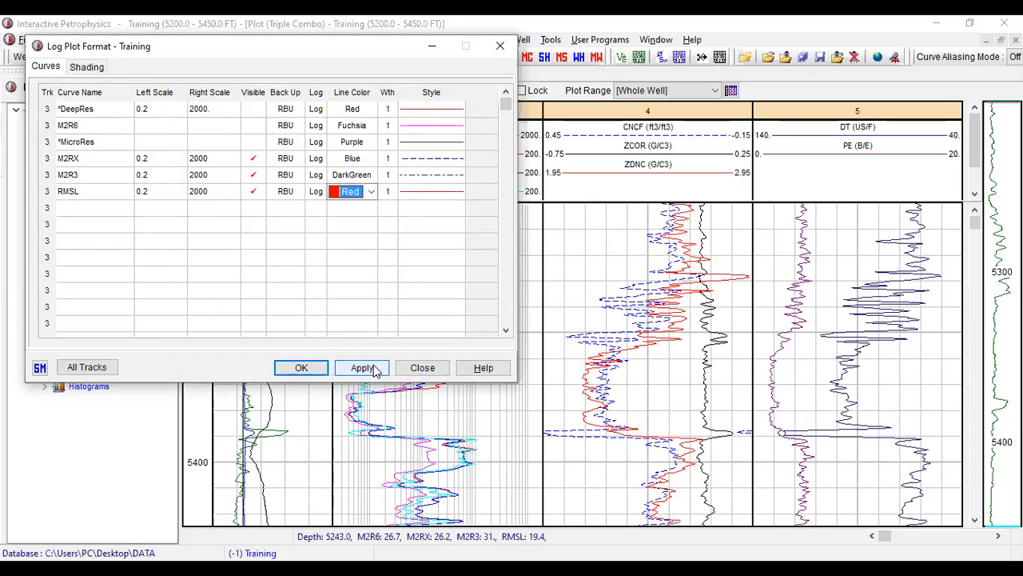
{"action": "left_click", "coordinate": [373, 368]}
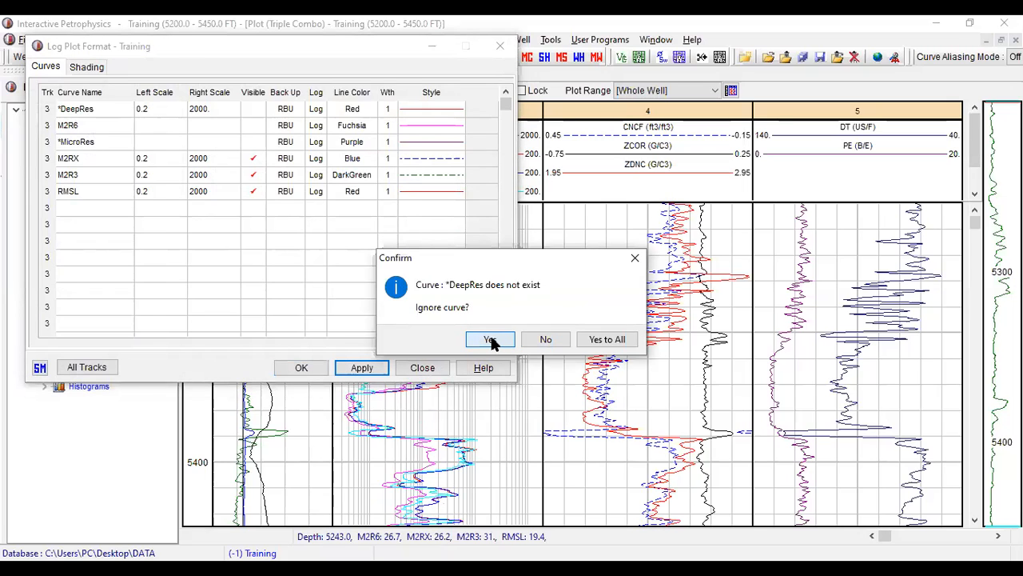
{"action": "left_click", "coordinate": [490, 337]}
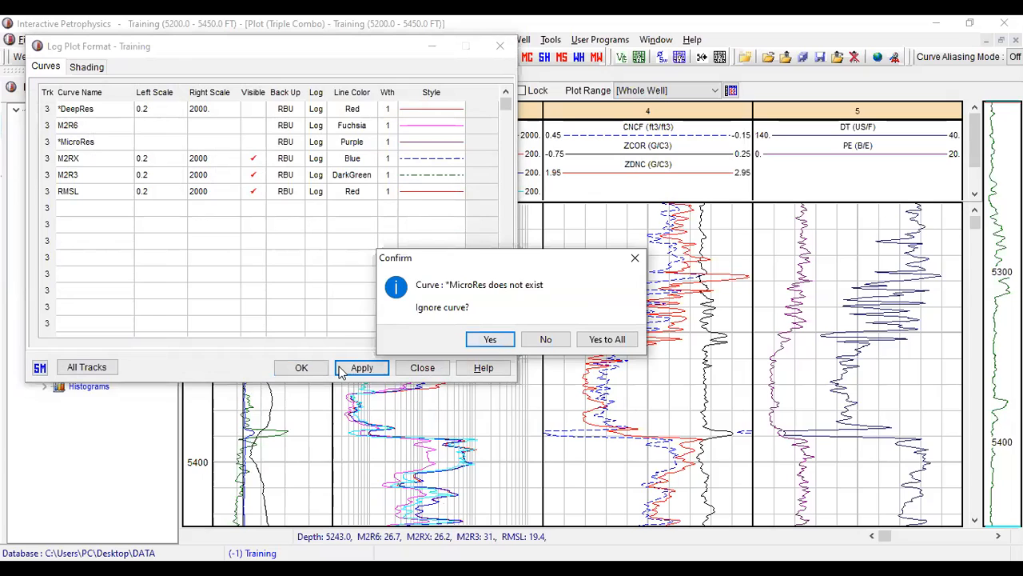
{"action": "left_click", "coordinate": [300, 368]}
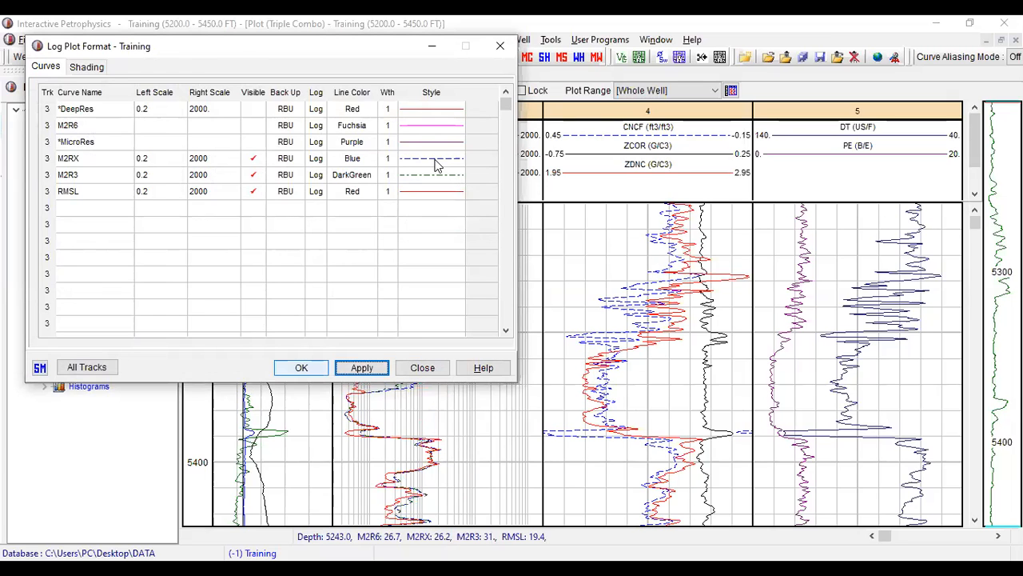
{"action": "left_click", "coordinate": [303, 367]}
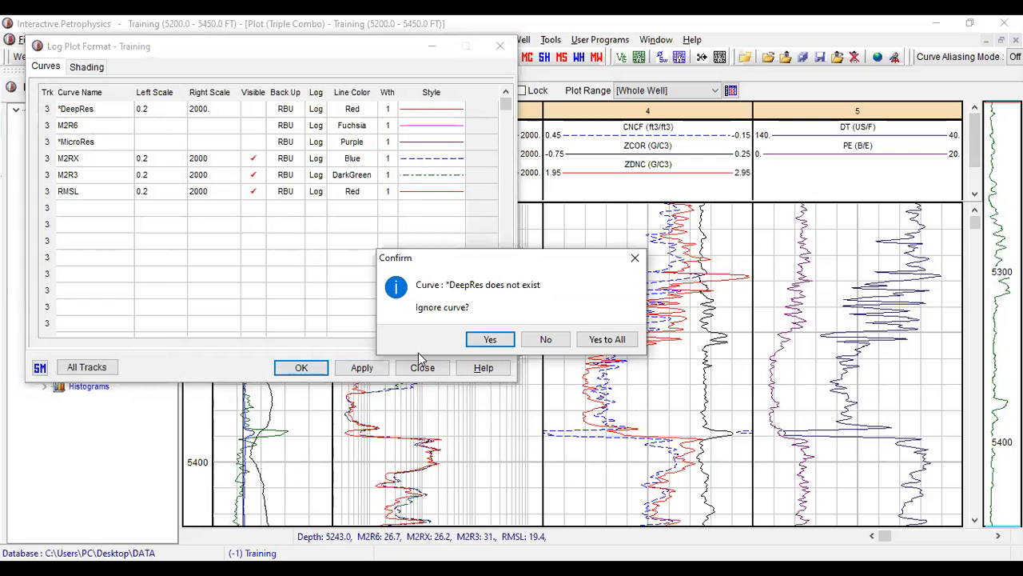
{"action": "key", "text": "Return"}
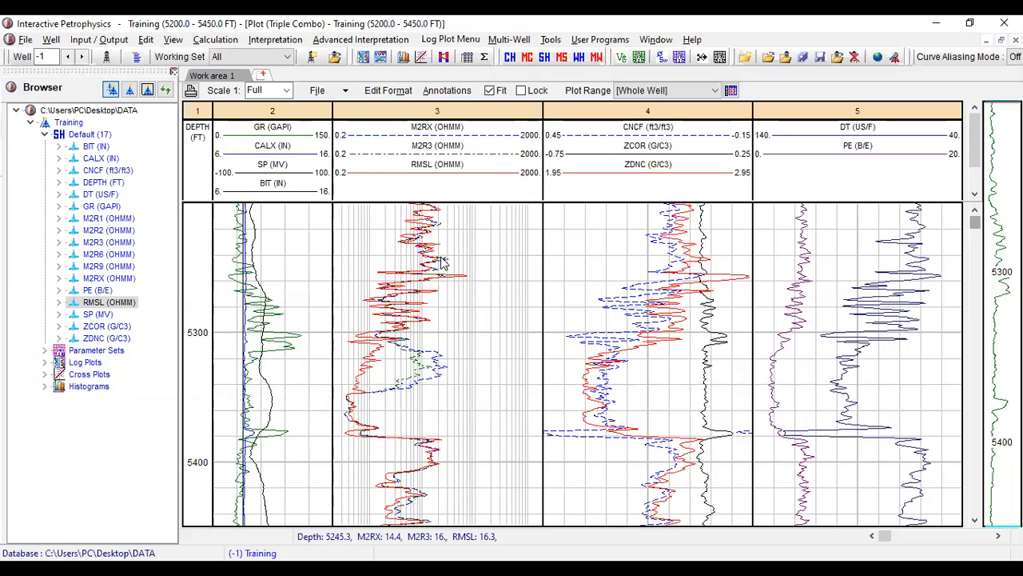
- Define a shading in track 3 with RMSL as the left-side curve and M2R3 as the right-side curve
{"action": "double_click", "coordinate": [402, 175]}
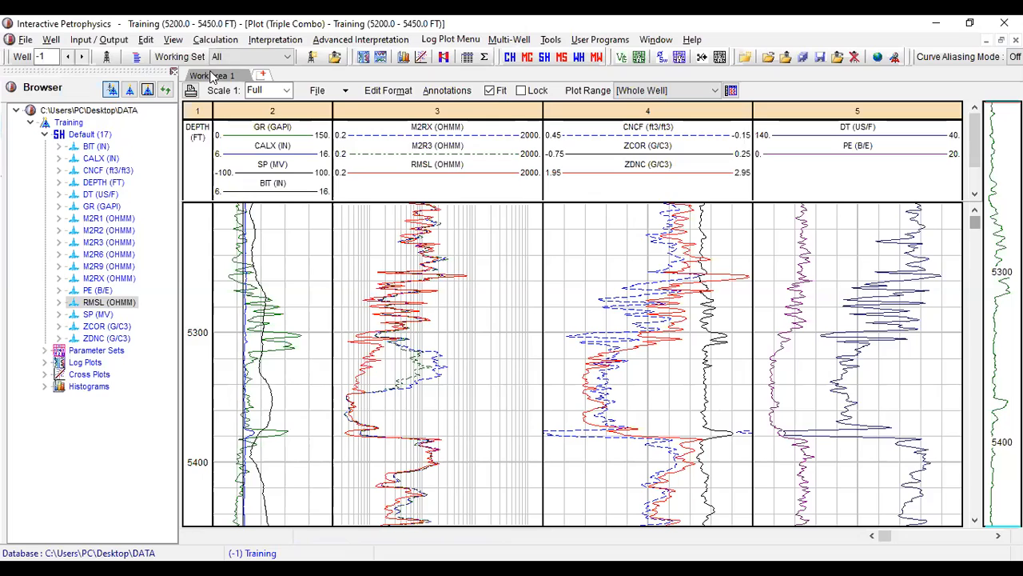
{"action": "left_click", "coordinate": [95, 68]}
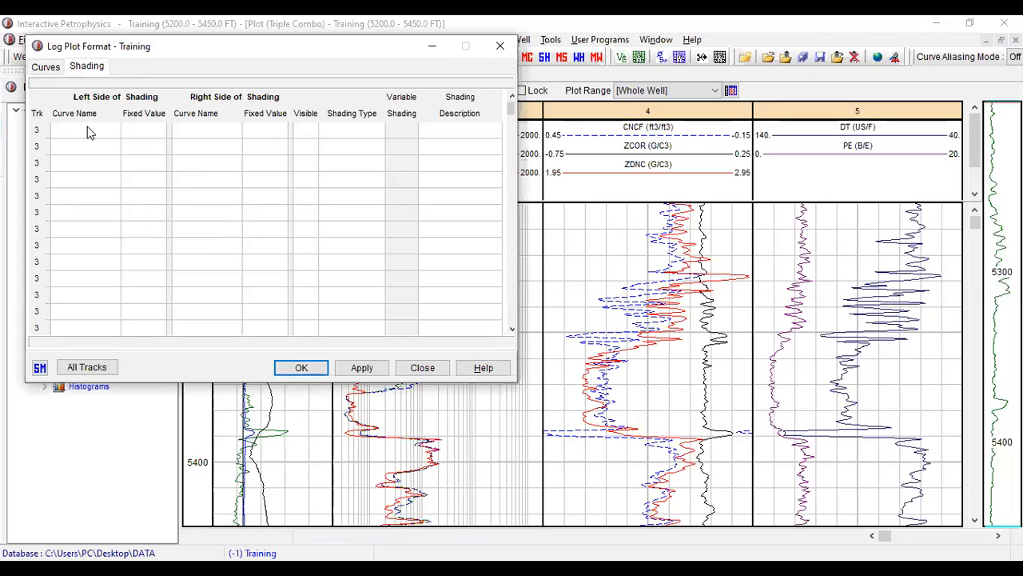
{"action": "left_click", "coordinate": [117, 133]}
{"action": "left_click", "coordinate": [112, 132]}
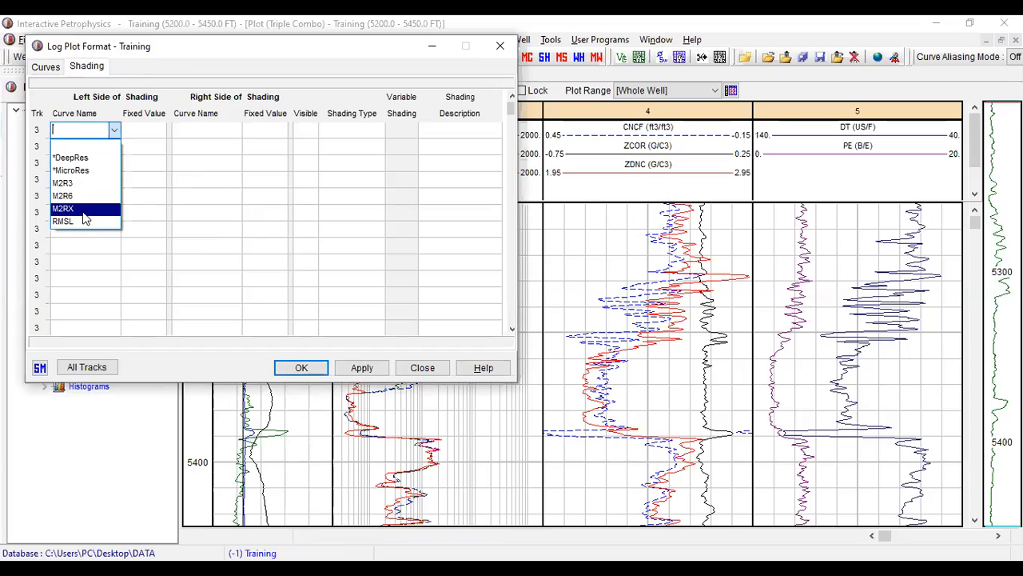
{"action": "left_click", "coordinate": [80, 221]}
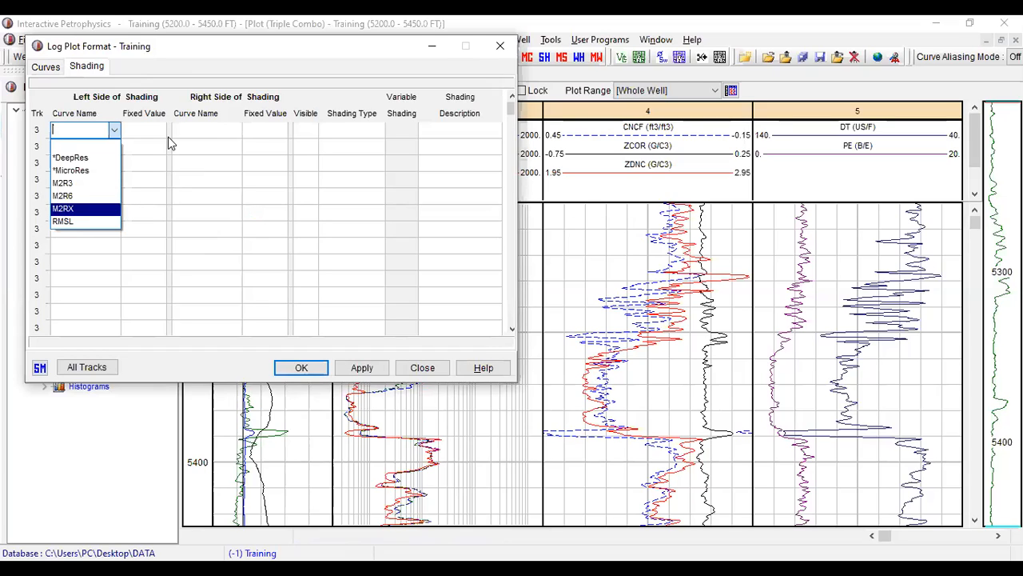
{"action": "left_click", "coordinate": [238, 131]}
{"action": "left_click", "coordinate": [236, 131]}
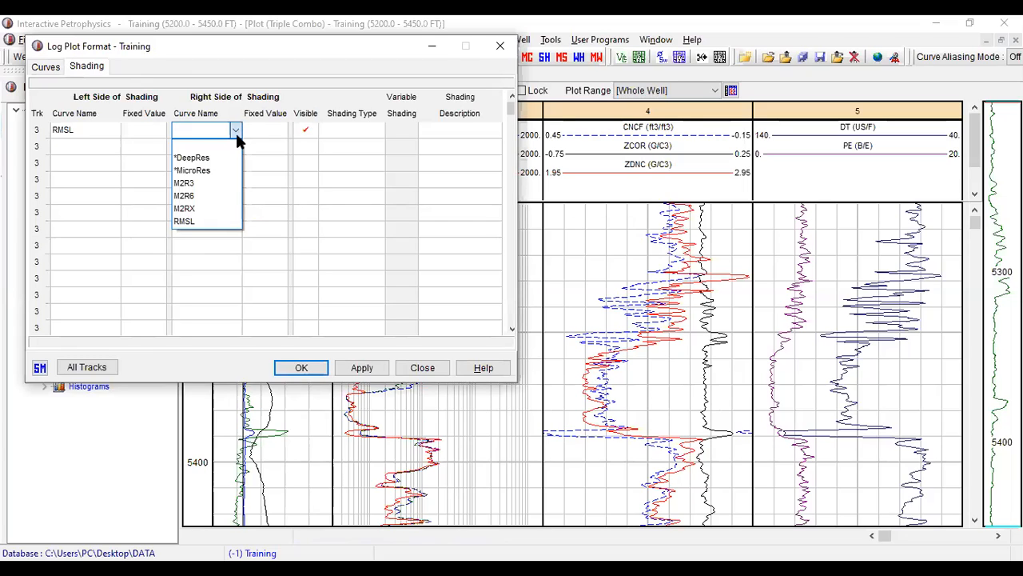
{"action": "left_click", "coordinate": [222, 184]}
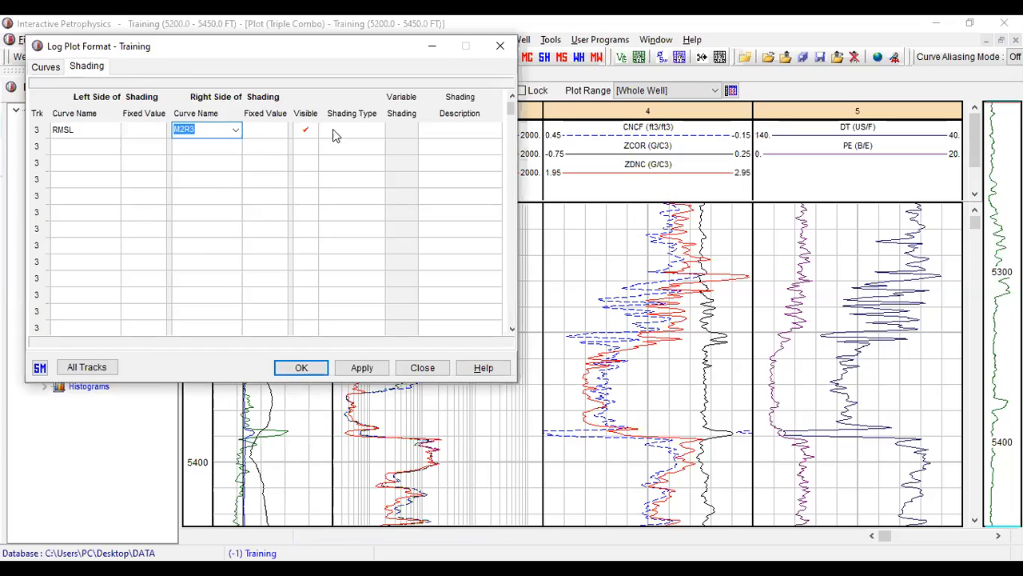
- Set the shading type between RMSL and M2R3 to Yellow
{"action": "left_click", "coordinate": [378, 134]}
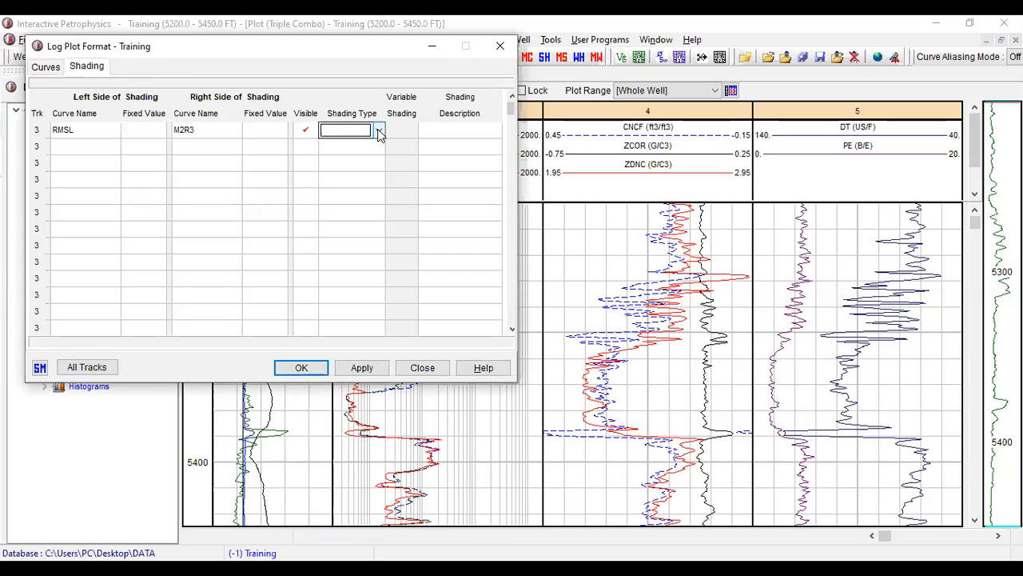
{"action": "left_click", "coordinate": [379, 133]}
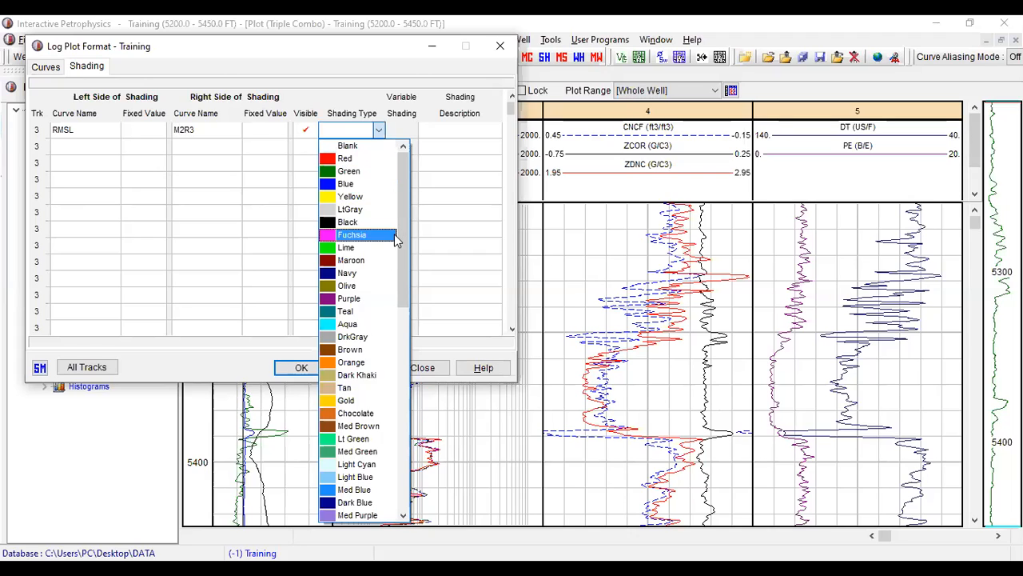
{"action": "left_click", "coordinate": [404, 414]}
{"action": "left_click_drag", "start_coordinate": [403, 415], "coordinate": [429, 295]}
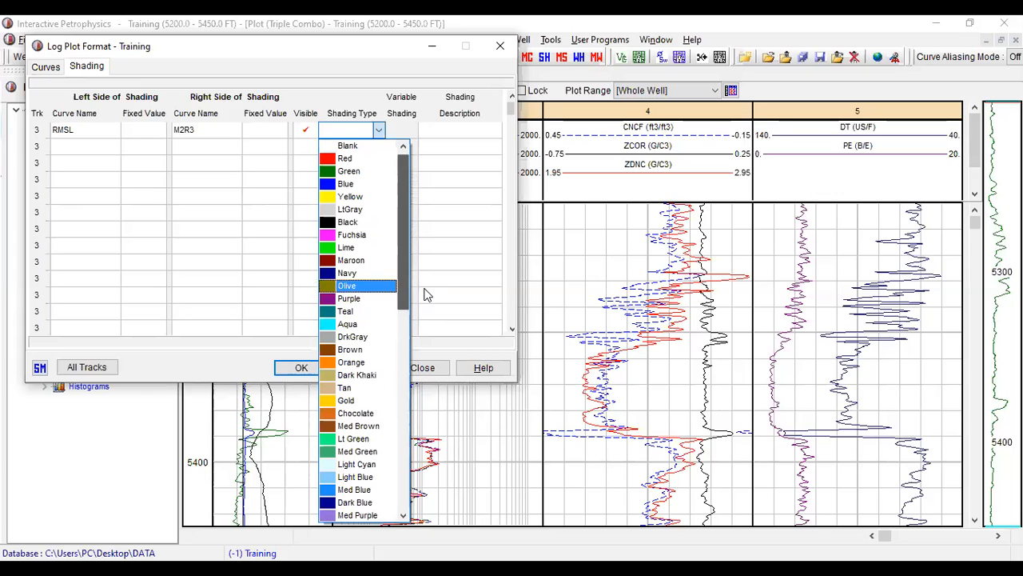
{"action": "left_click", "coordinate": [364, 196]}
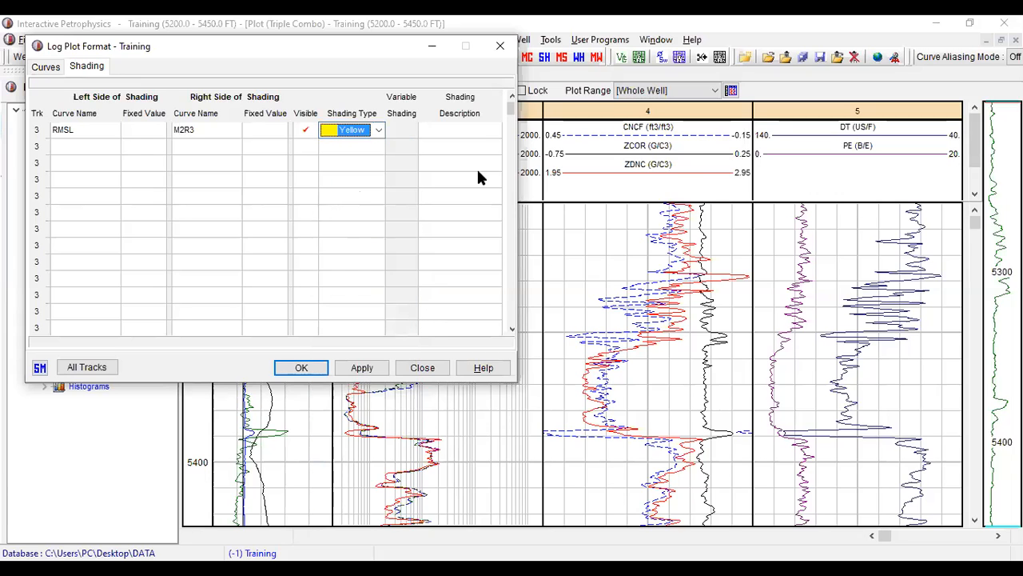
- Add a second track 3 shading from M2R3 on the left side to M2RX on the right side, coloured Orange
{"action": "left_click", "coordinate": [78, 145]}
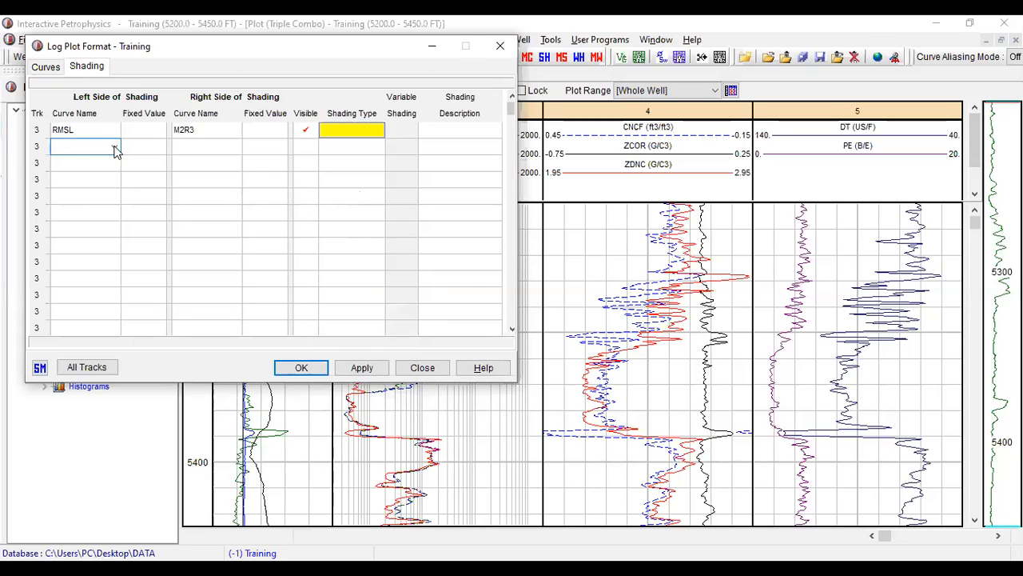
{"action": "left_click", "coordinate": [115, 148]}
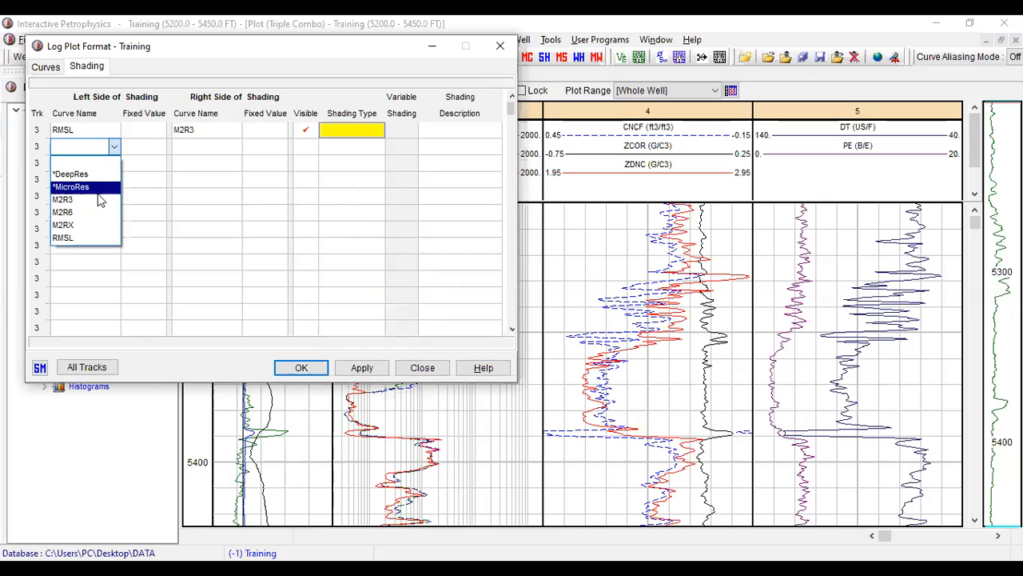
{"action": "left_click", "coordinate": [96, 199]}
{"action": "left_click", "coordinate": [189, 146]}
{"action": "left_click", "coordinate": [236, 149]}
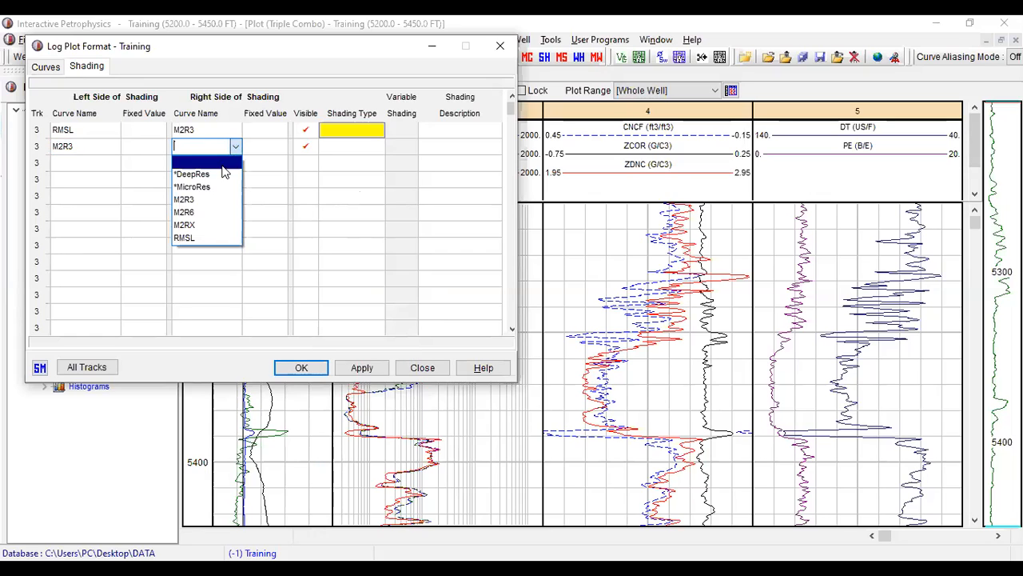
{"action": "left_click", "coordinate": [192, 224]}
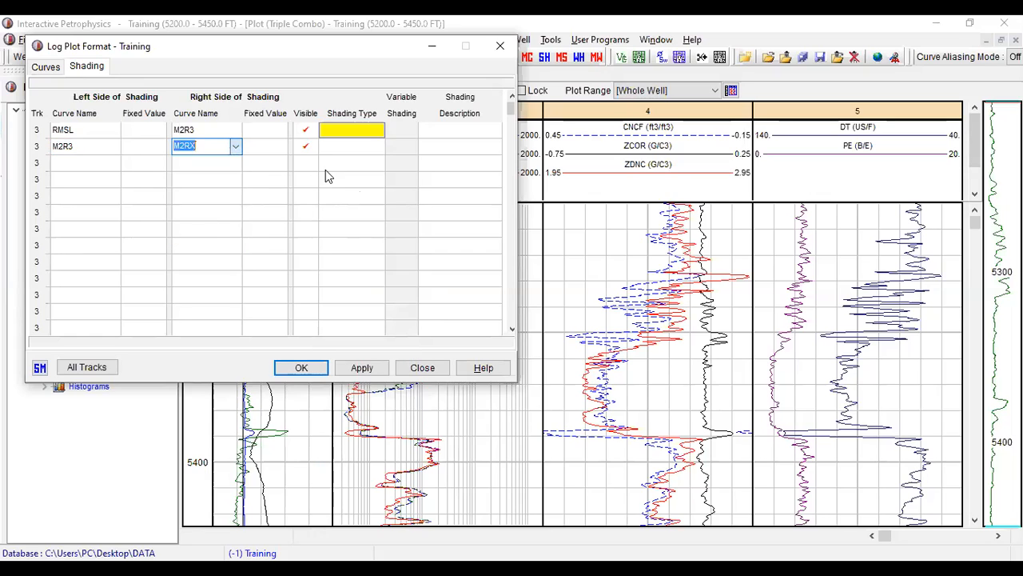
{"action": "left_click", "coordinate": [362, 150]}
{"action": "left_click", "coordinate": [379, 147]}
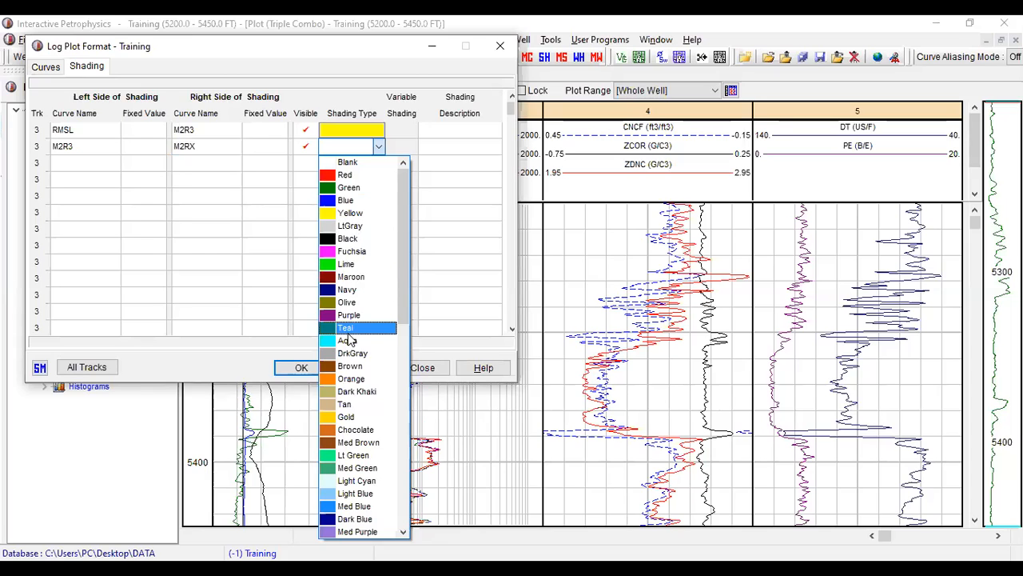
{"action": "left_click", "coordinate": [364, 382]}
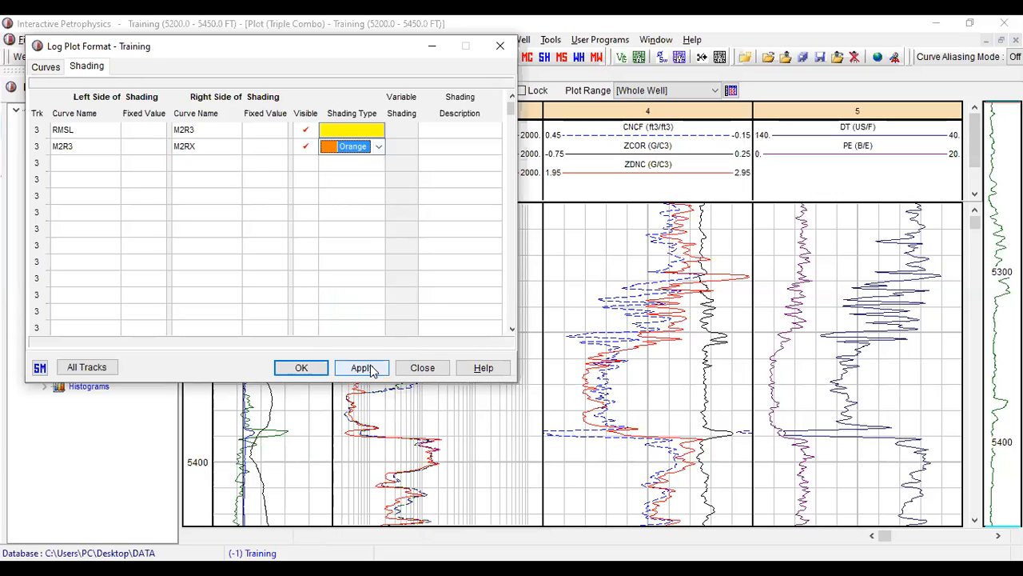
- Apply the track 3 shading and close the format, ignoring the missing *DeepRes and *MicroRes curves
{"action": "left_click", "coordinate": [370, 369]}
{"action": "left_click", "coordinate": [490, 339]}
{"action": "left_click", "coordinate": [499, 341]}
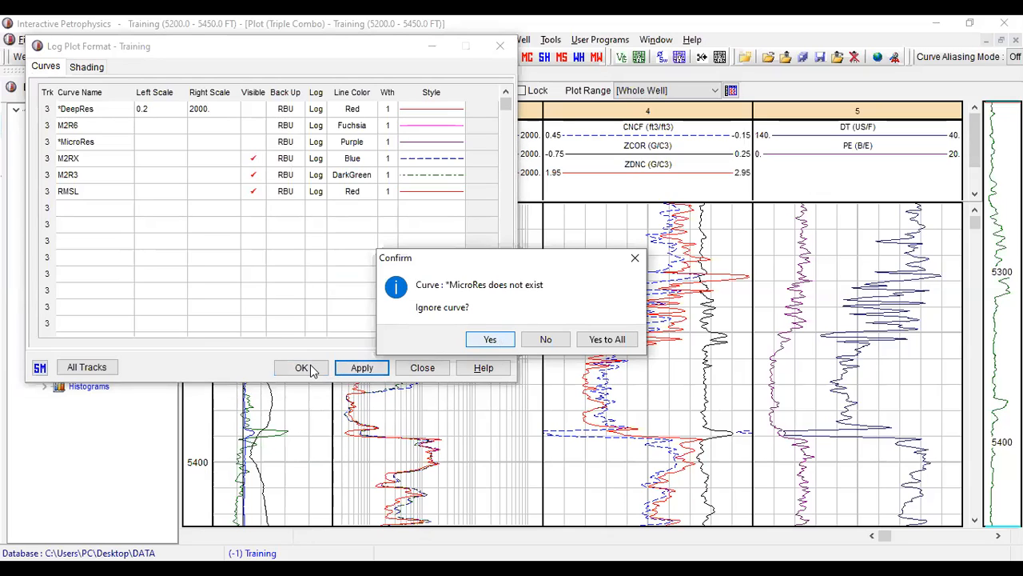
{"action": "left_click", "coordinate": [301, 367]}
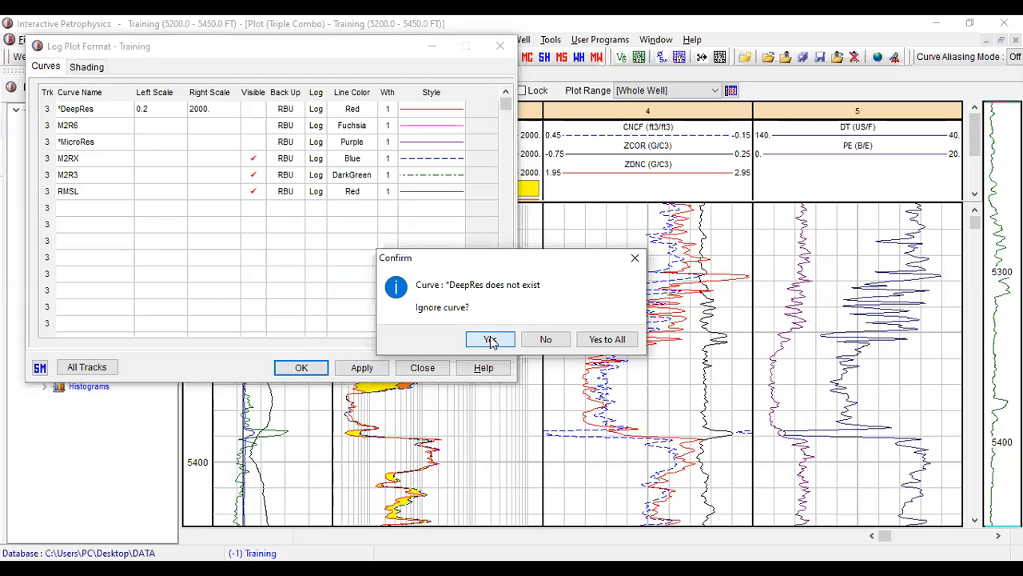
{"action": "left_click", "coordinate": [490, 339]}
{"action": "left_click", "coordinate": [491, 339]}
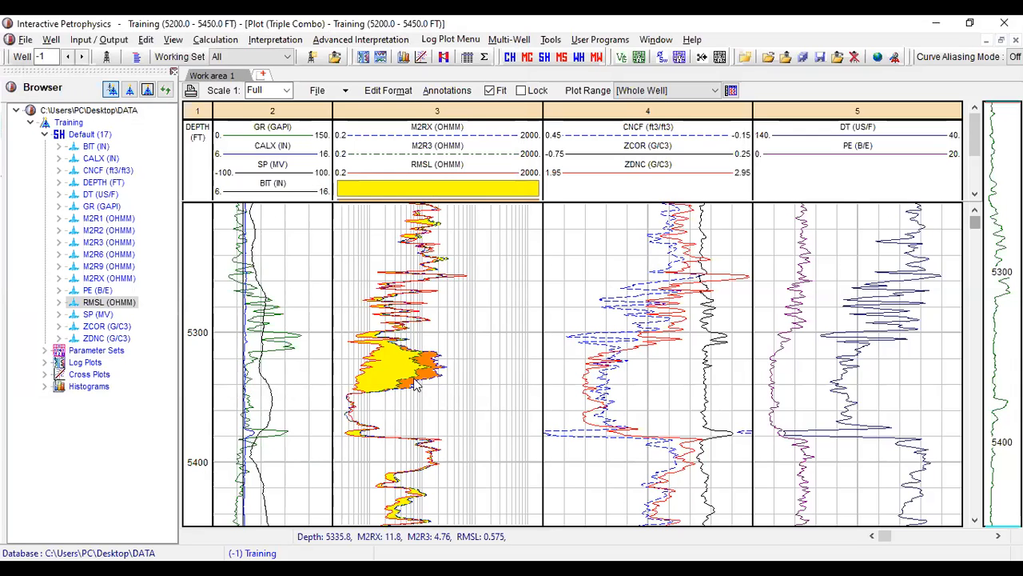
- Define a shading in track 4 with ZDNC as the left-side curve and CNCF as the right-side curve
{"action": "double_click", "coordinate": [643, 155]}
{"action": "left_click", "coordinate": [82, 130]}
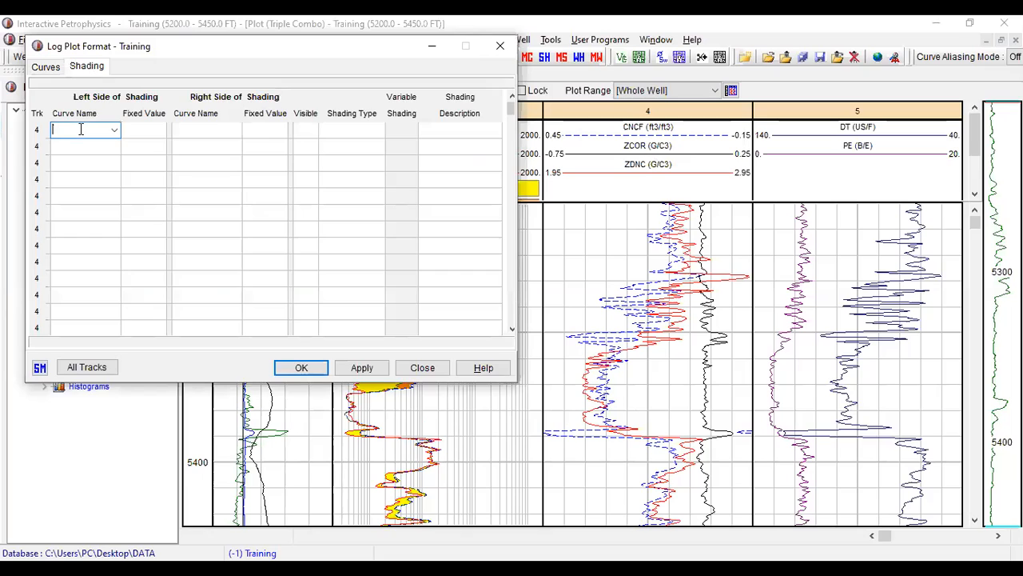
{"action": "left_click", "coordinate": [114, 132]}
{"action": "key", "text": "Down"}
{"action": "key", "text": "Down"}
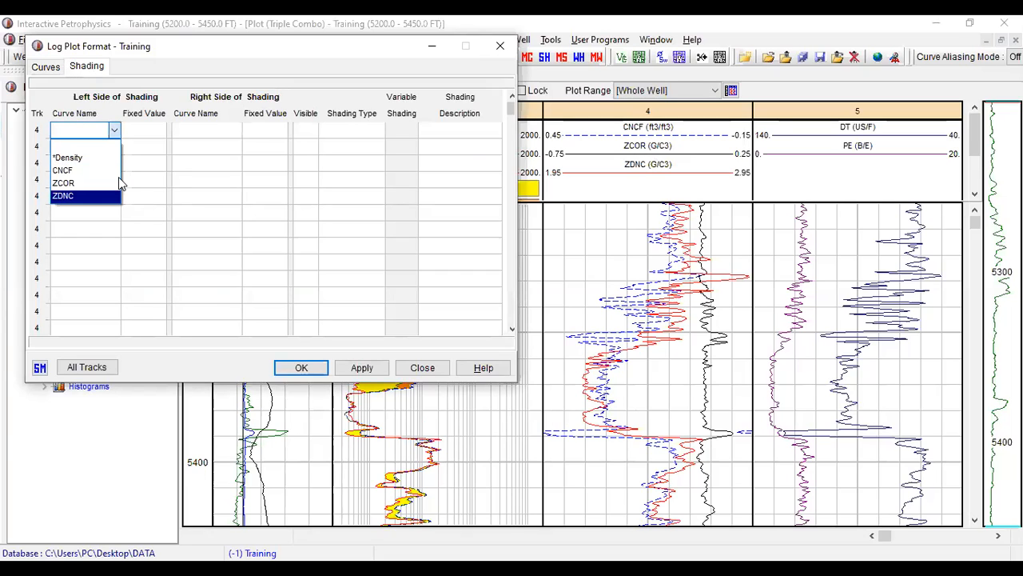
{"action": "key", "text": "Return"}
{"action": "left_click", "coordinate": [236, 134]}
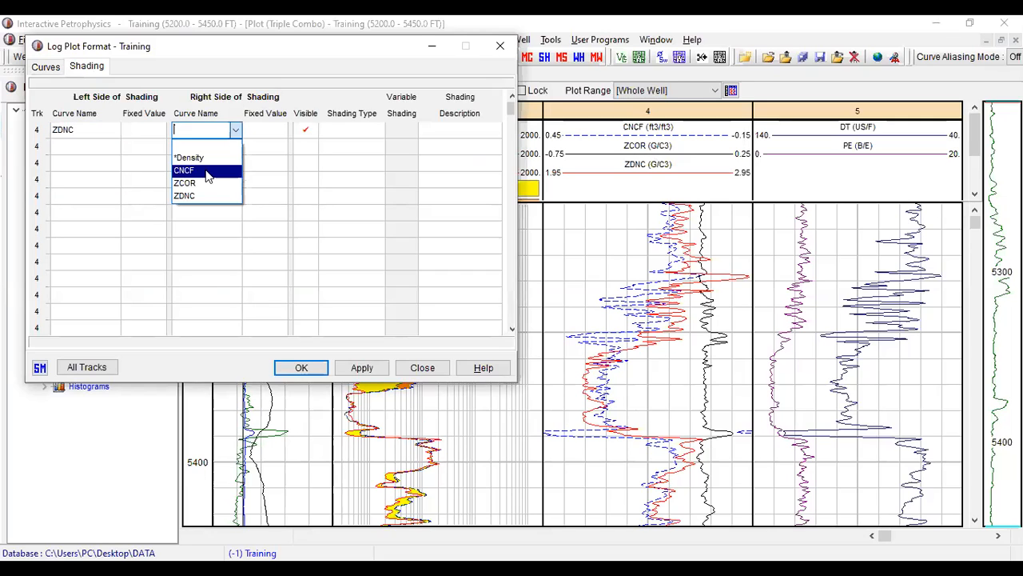
{"action": "left_click", "coordinate": [207, 170]}
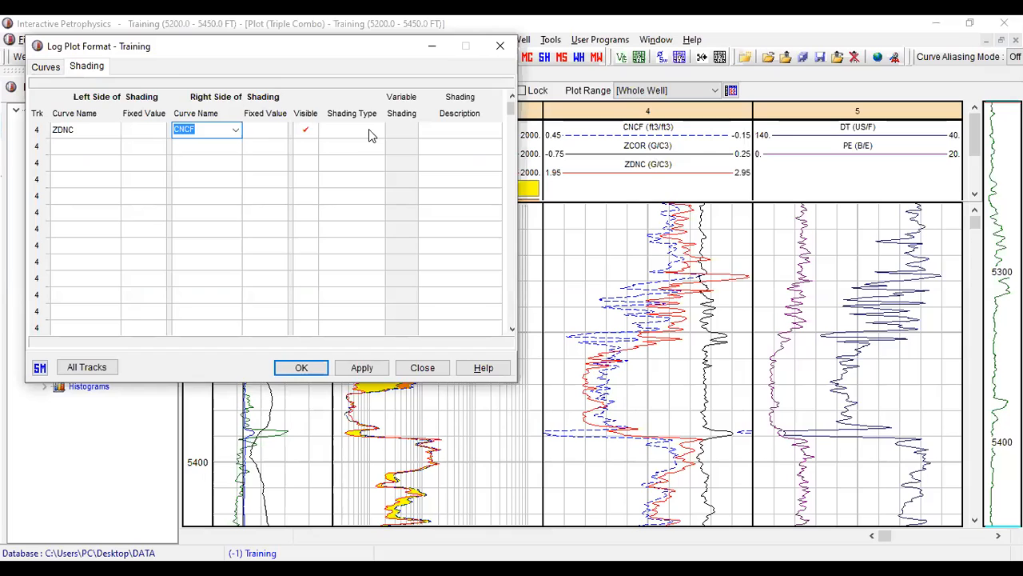
- Set the shading type between ZDNC and CNCF in track 4 to the SANDSTONE lithology pattern
{"action": "left_click", "coordinate": [377, 132]}
{"action": "left_click", "coordinate": [379, 133]}
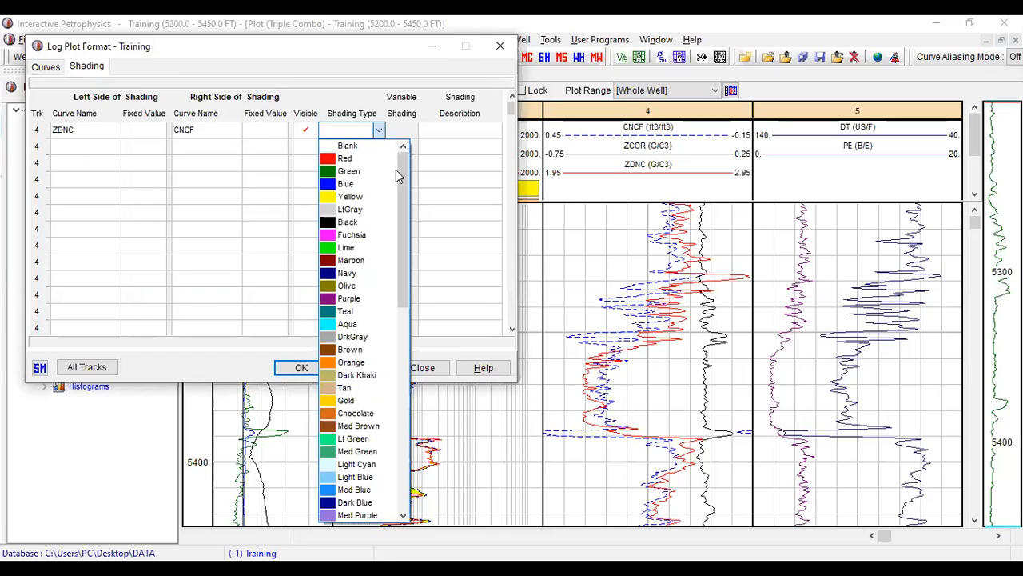
{"action": "left_click_drag", "start_coordinate": [401, 181], "coordinate": [400, 196]}
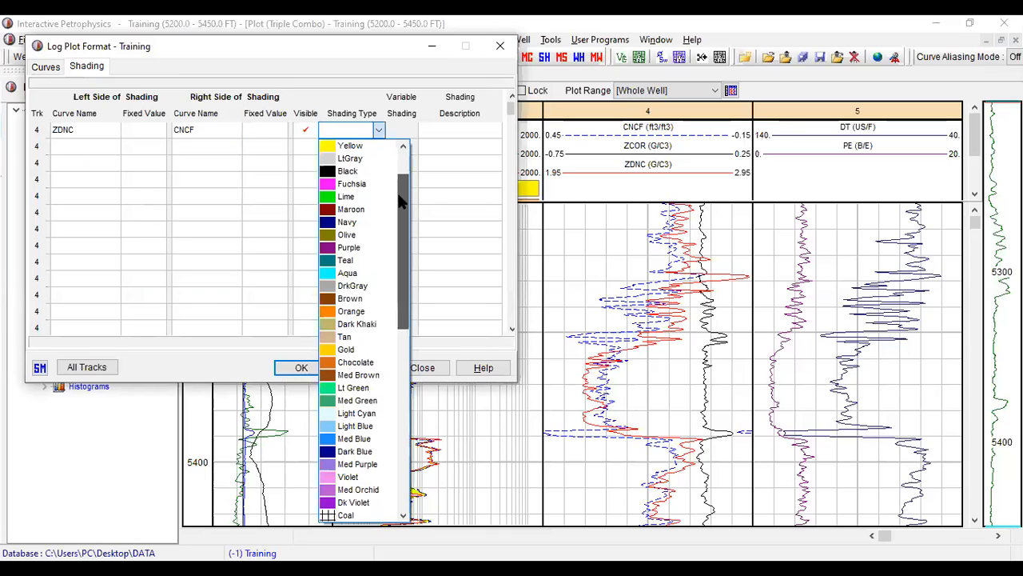
{"action": "scroll", "coordinate": [395, 223], "scroll_direction": "down", "scroll_amount": 1}
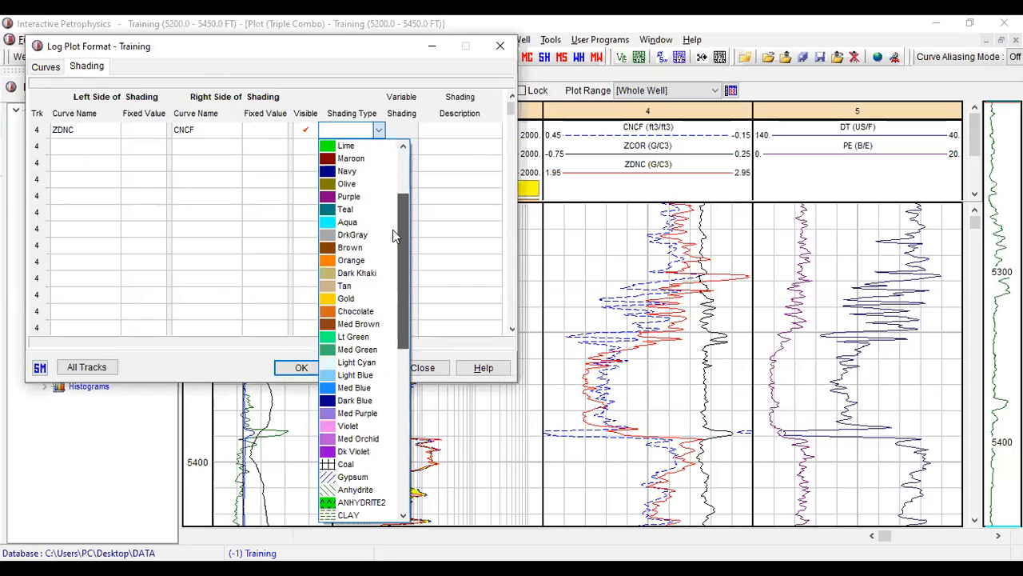
{"action": "scroll", "coordinate": [393, 230], "scroll_direction": "down", "scroll_amount": 1}
{"action": "scroll", "coordinate": [389, 344], "scroll_direction": "down", "scroll_amount": 6}
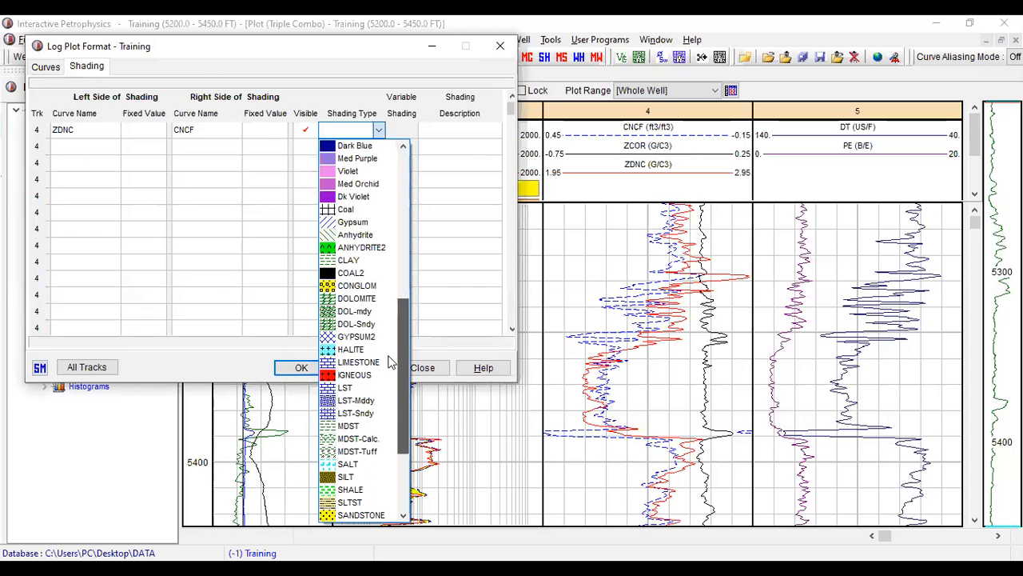
{"action": "scroll", "coordinate": [392, 375], "scroll_direction": "down", "scroll_amount": 3}
{"action": "scroll", "coordinate": [392, 400], "scroll_direction": "down", "scroll_amount": 1}
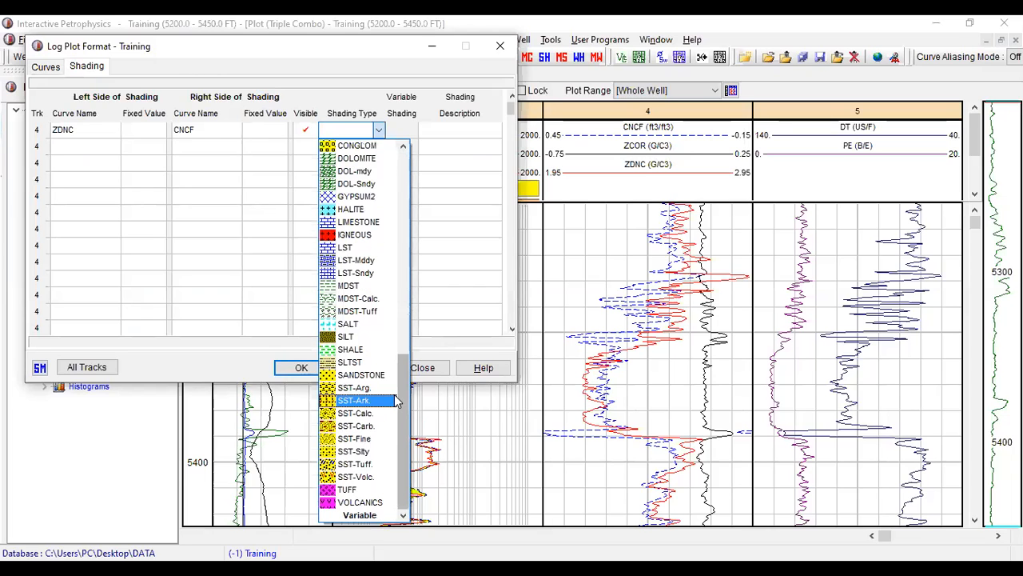
{"action": "scroll", "coordinate": [406, 379], "scroll_direction": "up", "scroll_amount": 1}
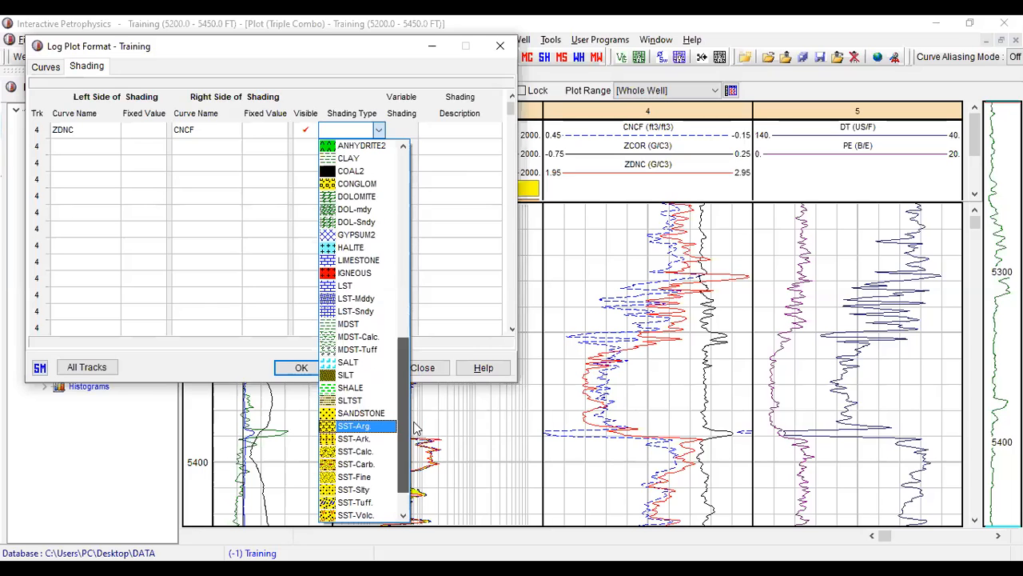
{"action": "scroll", "coordinate": [415, 428], "scroll_direction": "down", "scroll_amount": 1}
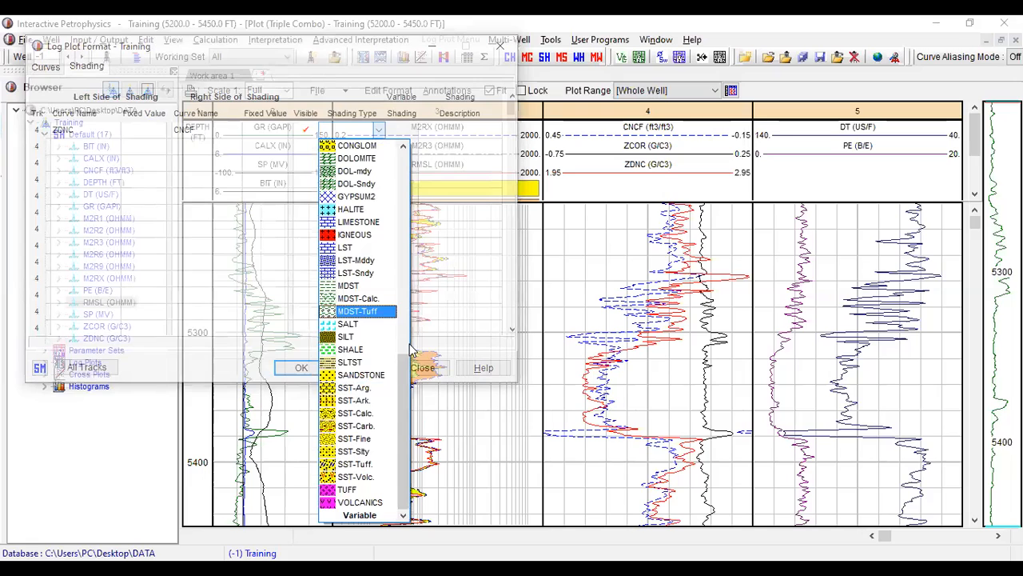
{"action": "scroll", "coordinate": [411, 341], "scroll_direction": "up", "scroll_amount": 2}
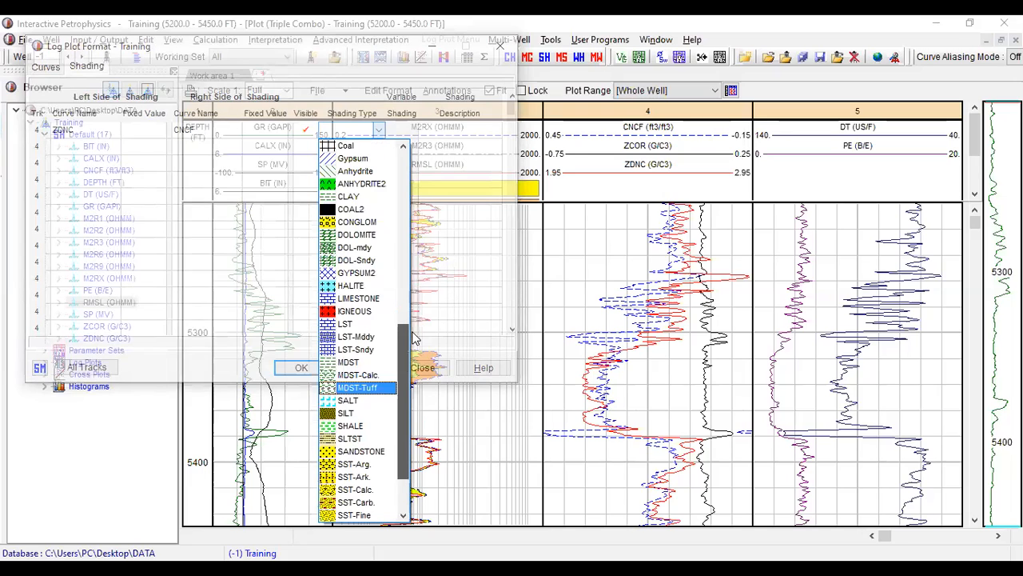
{"action": "scroll", "coordinate": [414, 324], "scroll_direction": "up", "scroll_amount": 1}
{"action": "scroll", "coordinate": [419, 299], "scroll_direction": "up", "scroll_amount": 2}
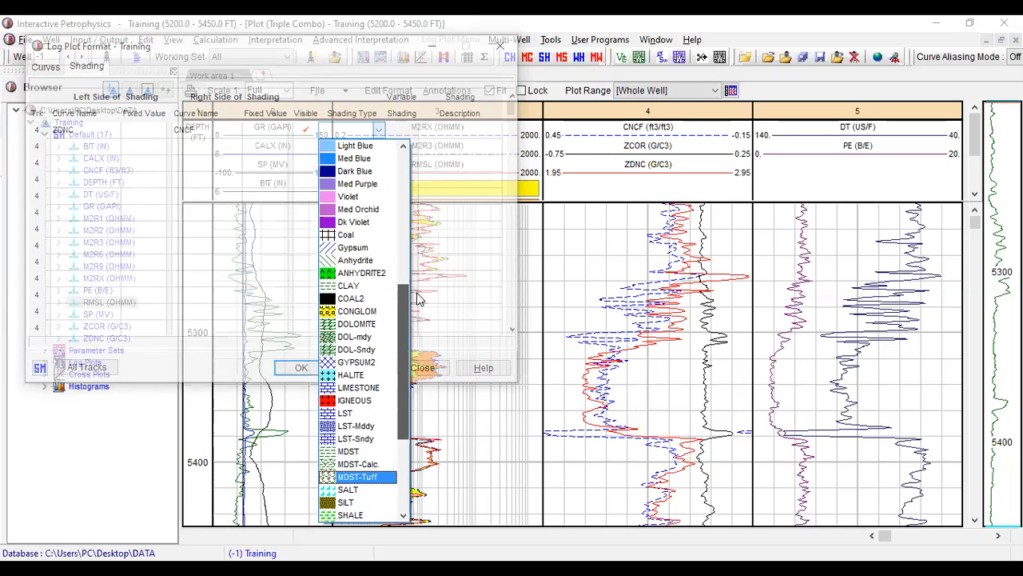
{"action": "scroll", "coordinate": [411, 327], "scroll_direction": "down", "scroll_amount": 3}
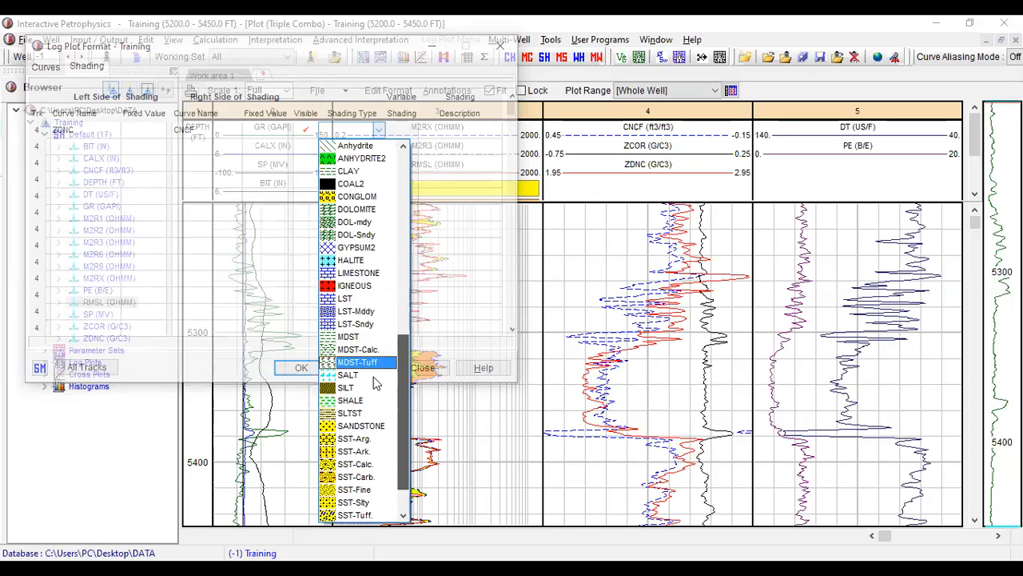
{"action": "scroll", "coordinate": [373, 377], "scroll_direction": "down", "scroll_amount": 2}
{"action": "left_click", "coordinate": [389, 374]}
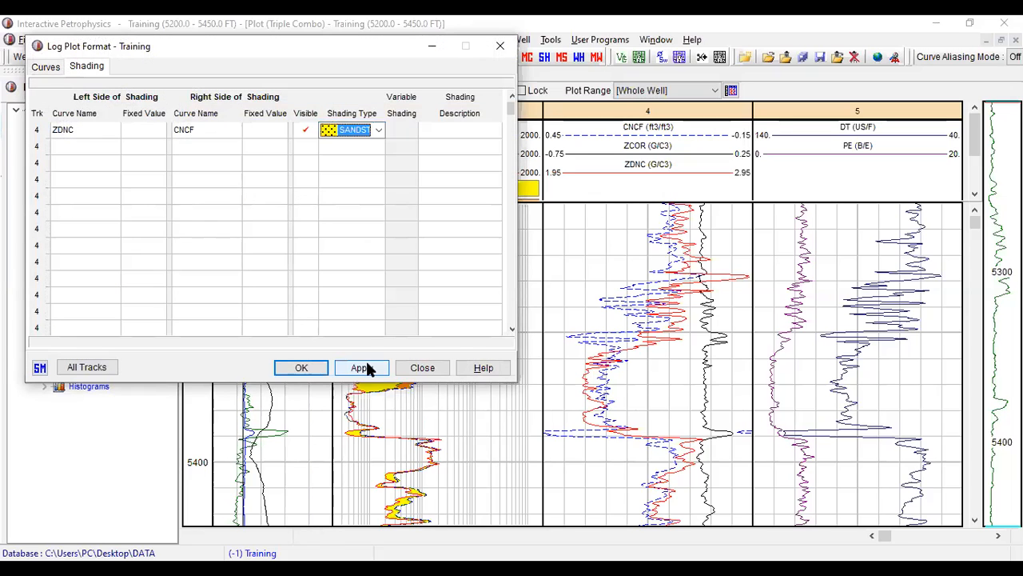
- Apply the track 4 shading, ignoring the missing *Density curve, and close the log plot format
{"action": "left_click", "coordinate": [360, 366]}
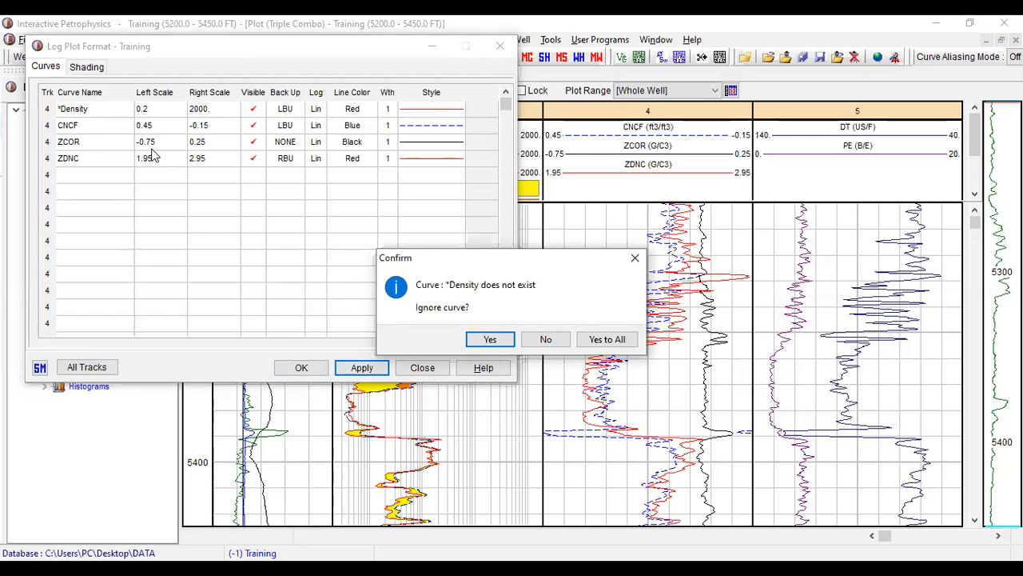
{"action": "left_click", "coordinate": [494, 342]}
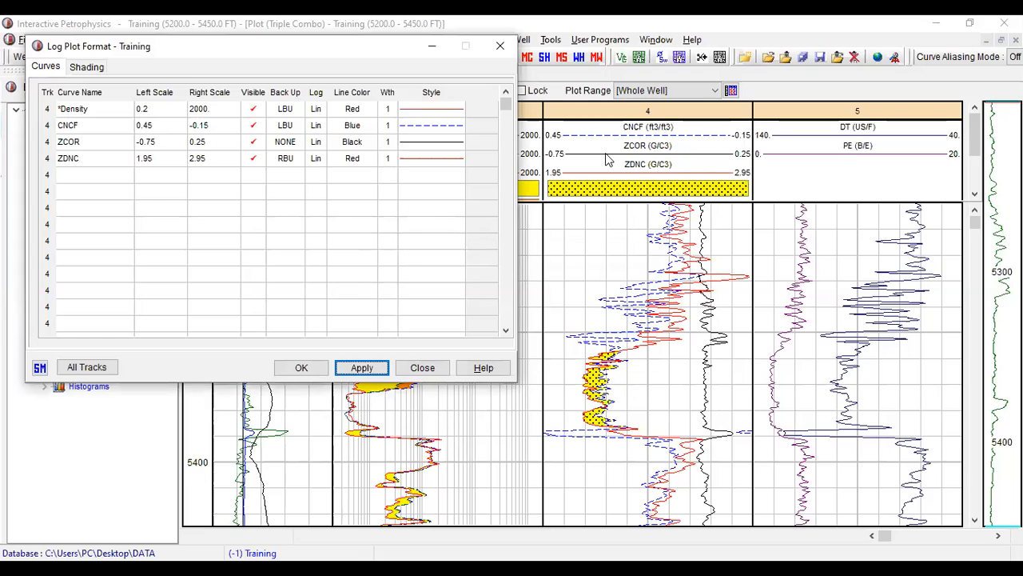
{"action": "left_click", "coordinate": [502, 49]}
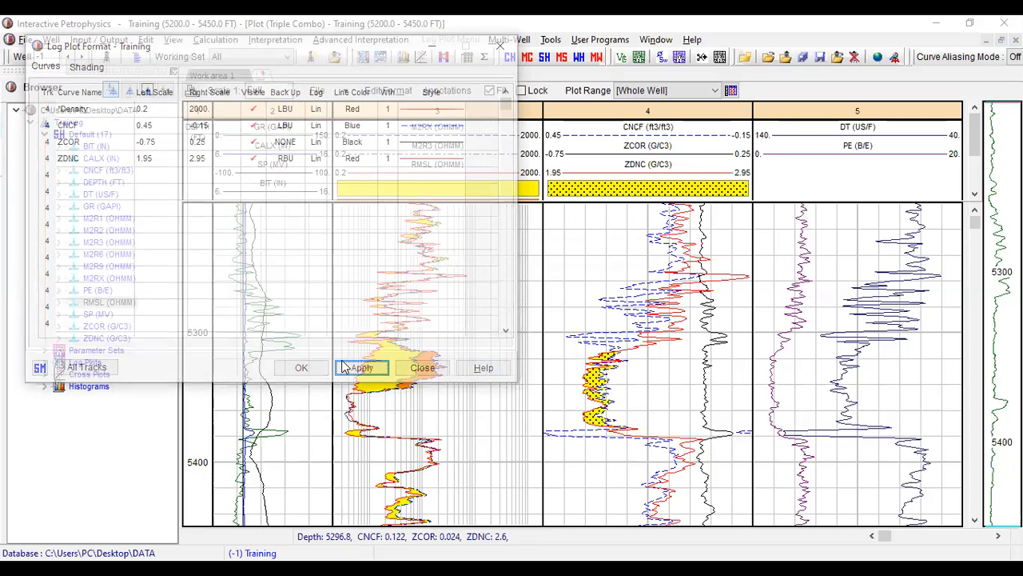
{"action": "left_click", "coordinate": [366, 373]}
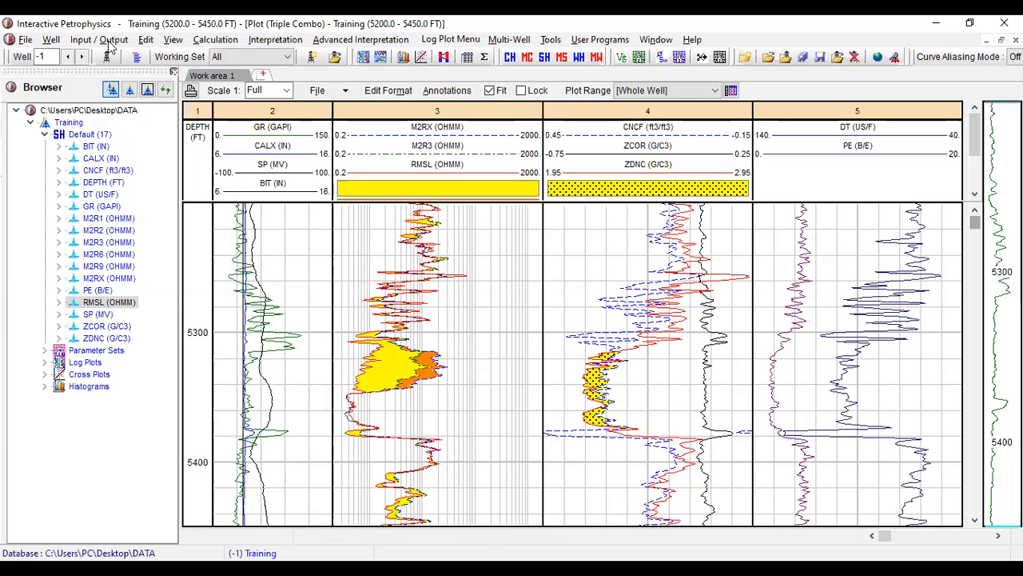
- Save the plot format to the Desktop as a plot file named "triple comp"
{"action": "left_click", "coordinate": [26, 40]}
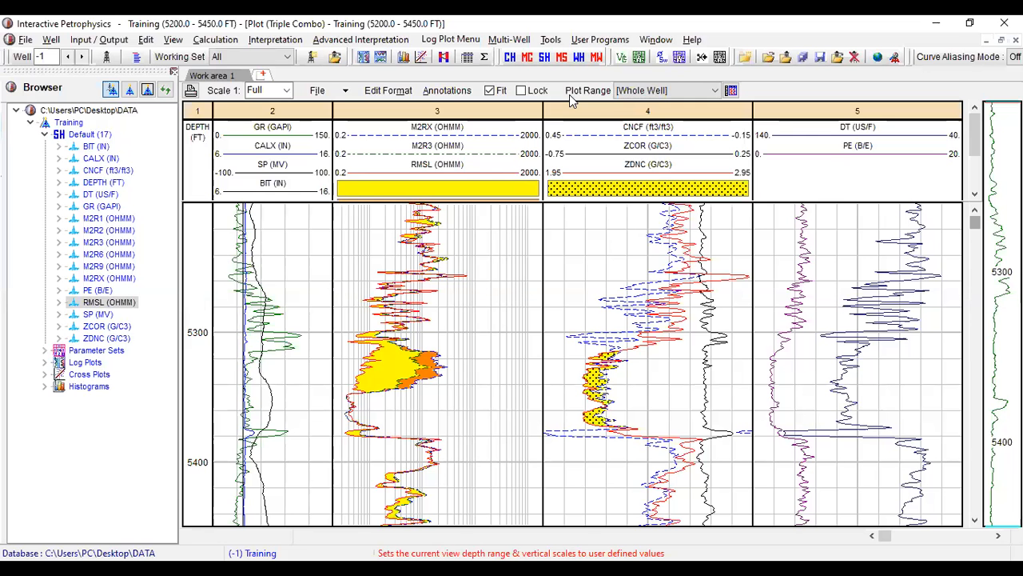
{"action": "left_click", "coordinate": [349, 90]}
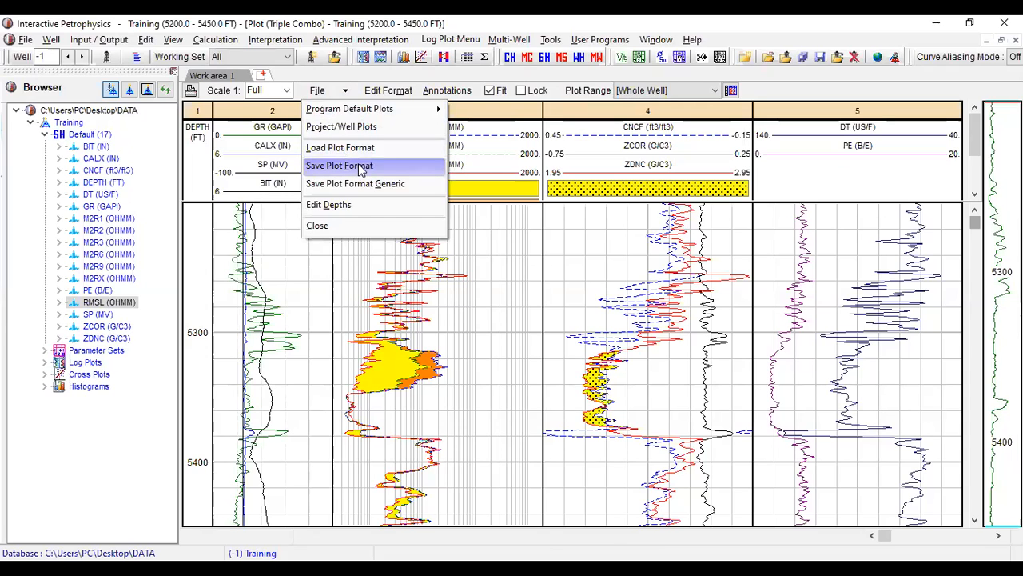
{"action": "left_click", "coordinate": [361, 168]}
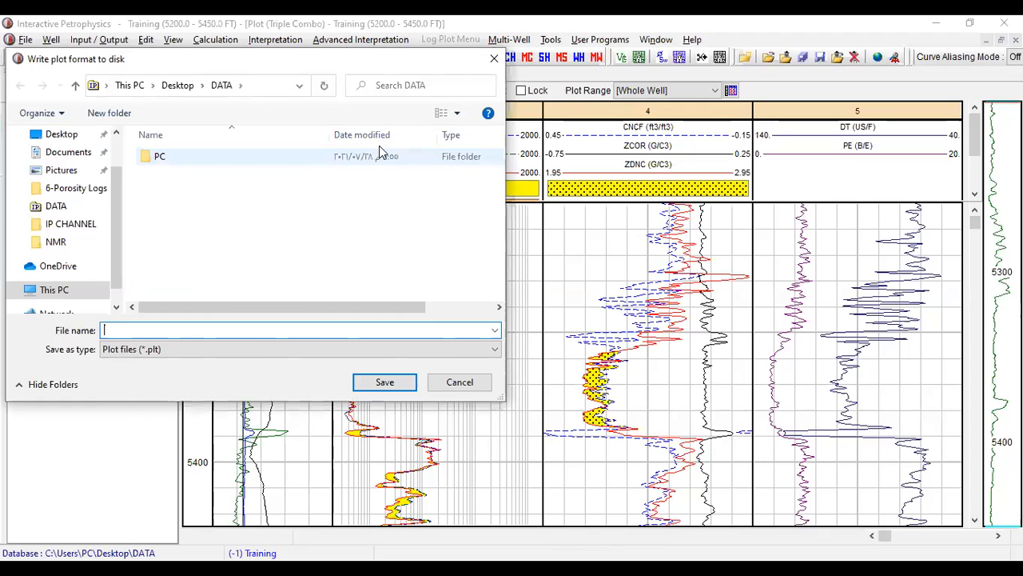
{"action": "left_click", "coordinate": [86, 140]}
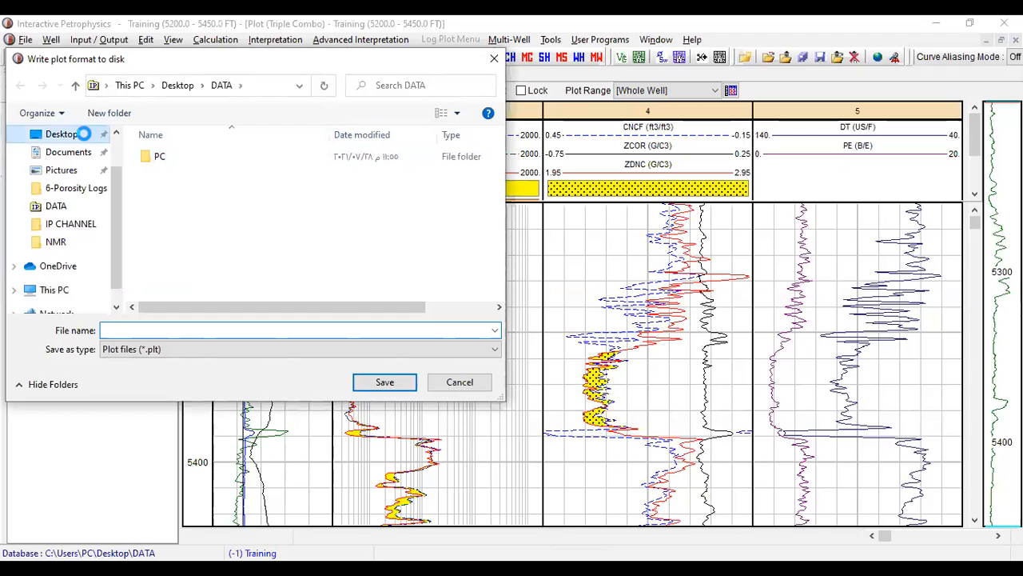
{"action": "left_click", "coordinate": [139, 330]}
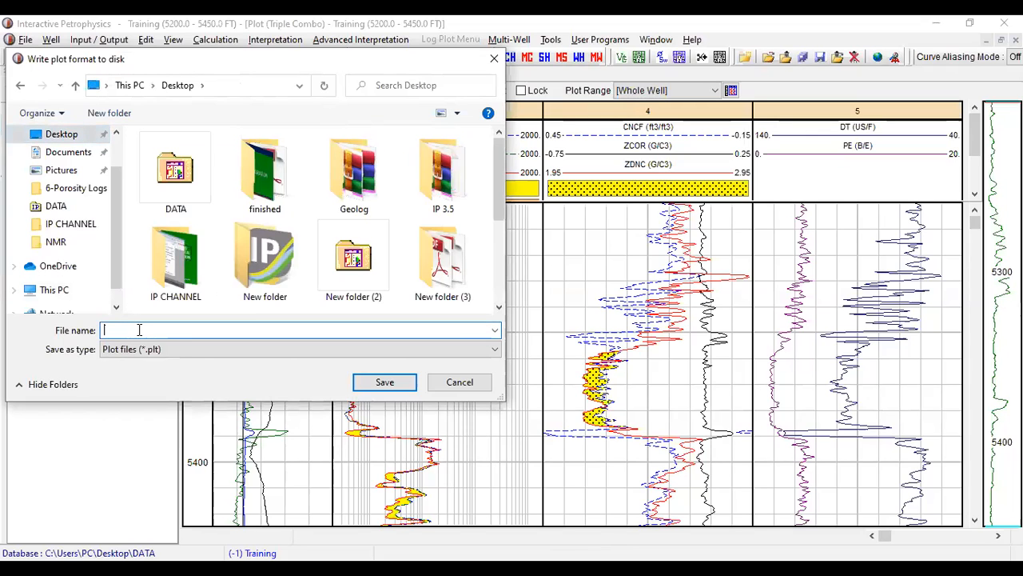
{"action": "type", "text": "triple comp"}
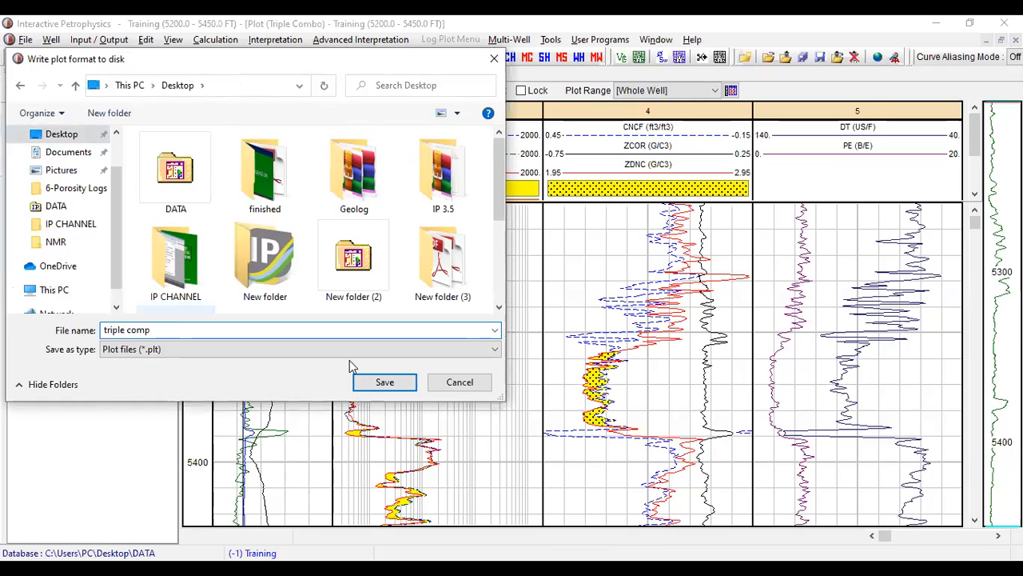
{"action": "left_click", "coordinate": [385, 383]}
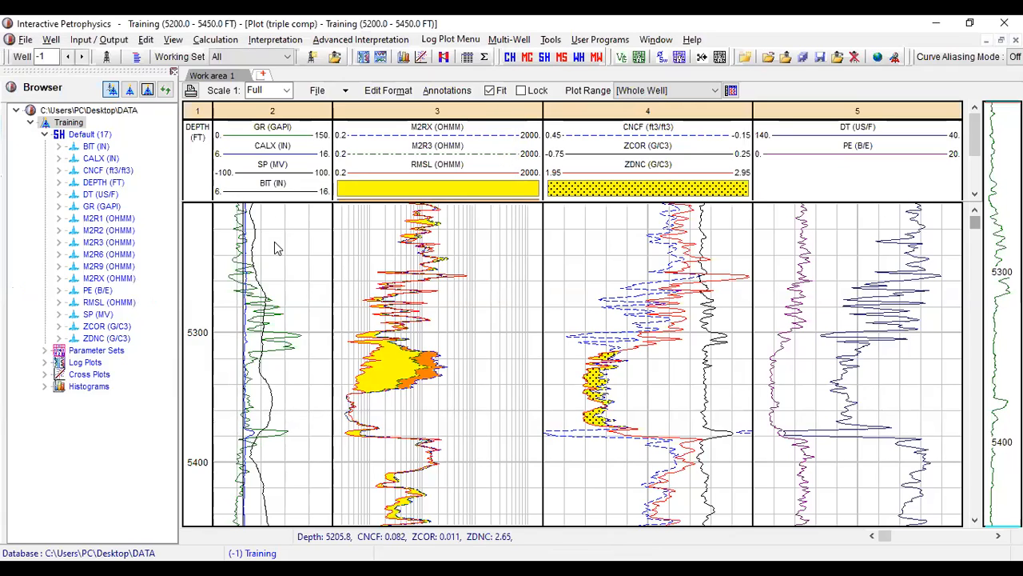
- Expand the Training well's Log Plots in the browser tree to examine its plot folders
{"action": "left_click", "coordinate": [30, 122]}
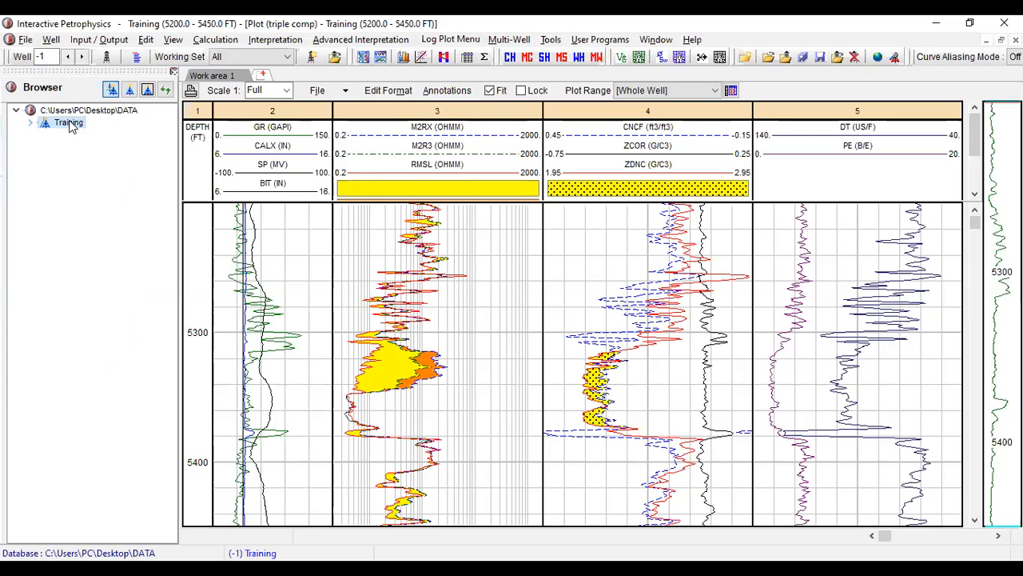
{"action": "double_click", "coordinate": [47, 120]}
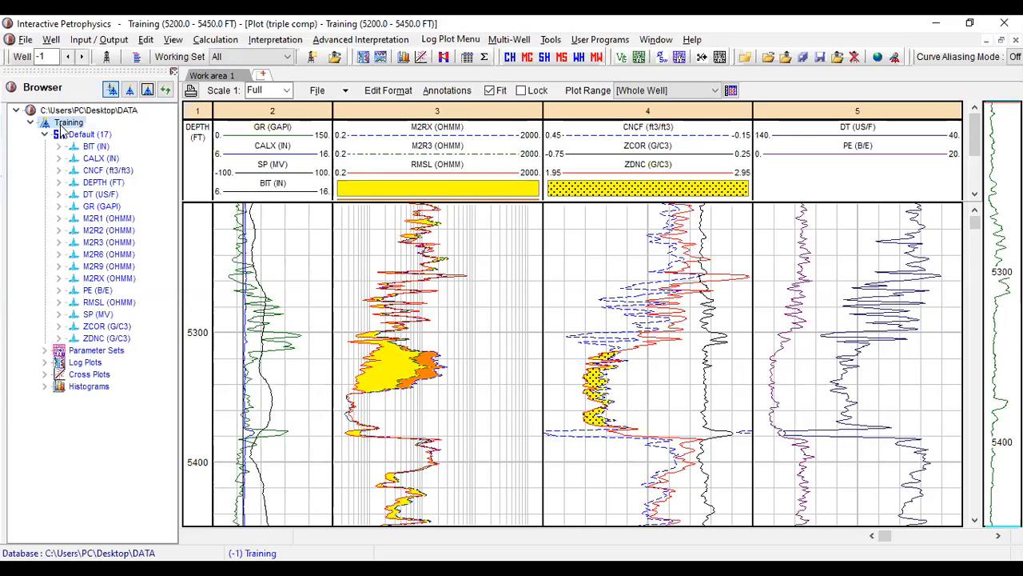
{"action": "left_click", "coordinate": [89, 363]}
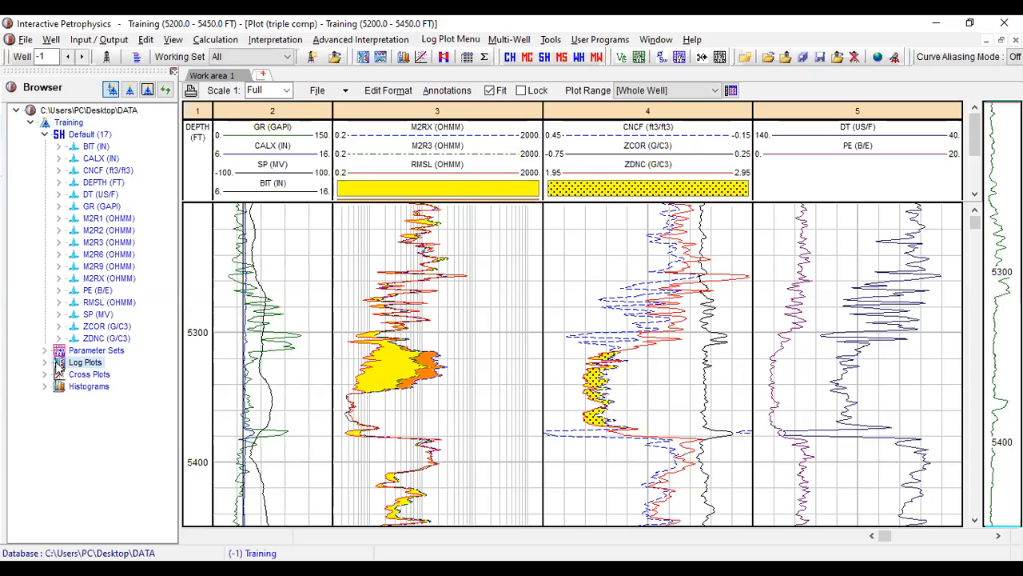
{"action": "double_click", "coordinate": [63, 361]}
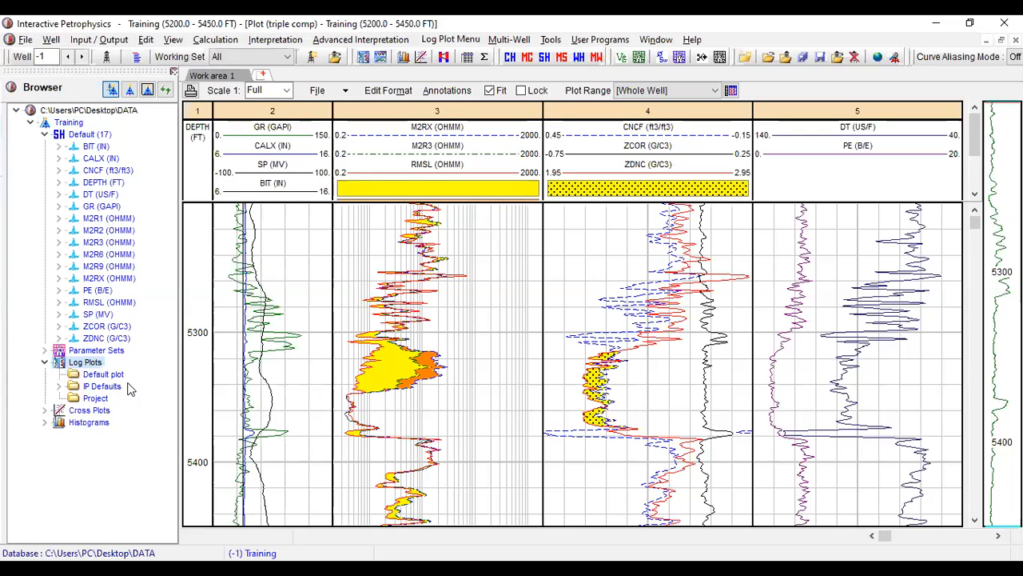
{"action": "left_click", "coordinate": [70, 374]}
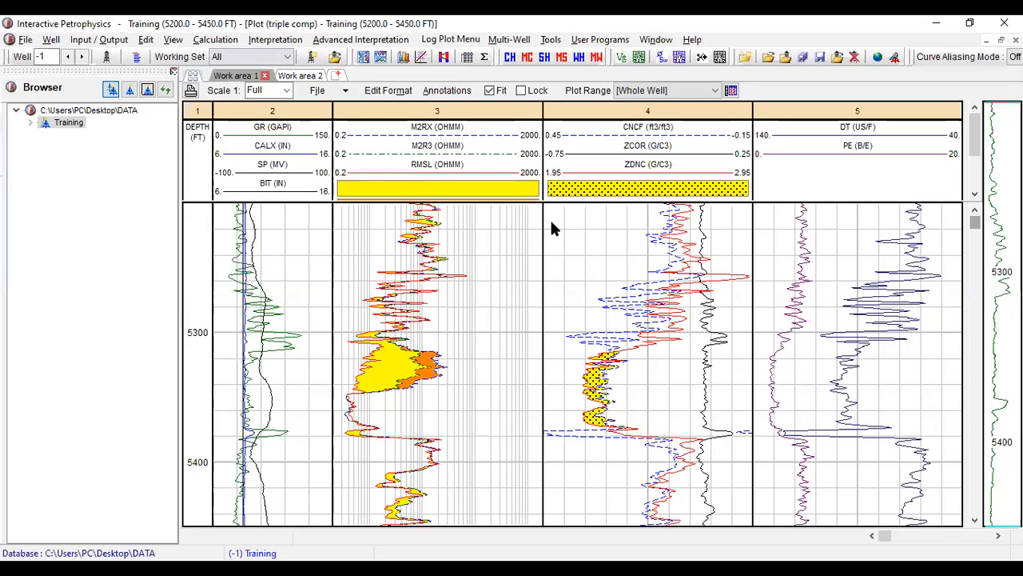
- Try the log plot at vertical scales of 100 and 200, and return the scale to Full
{"action": "left_click", "coordinate": [290, 93]}
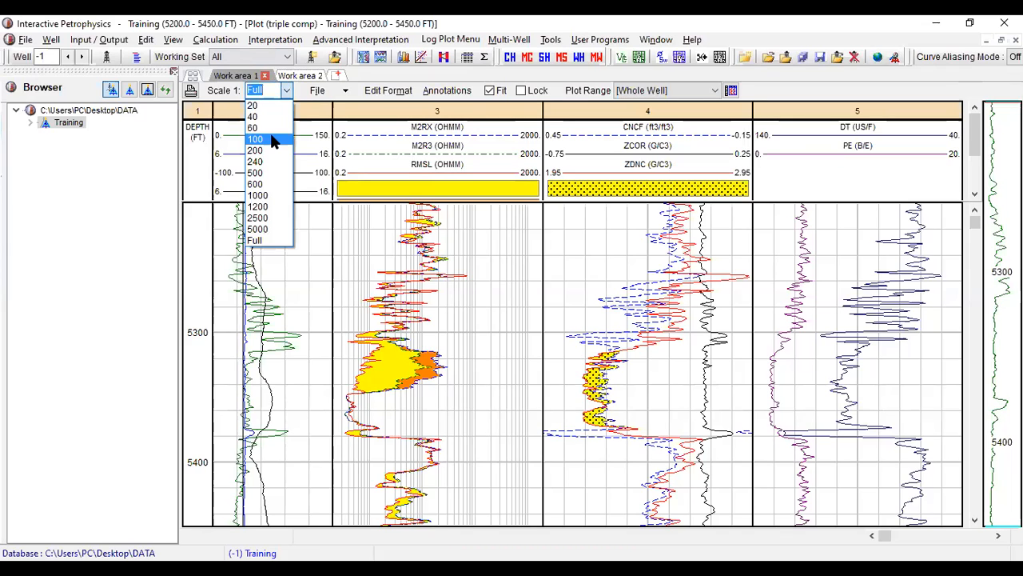
{"action": "left_click", "coordinate": [272, 142]}
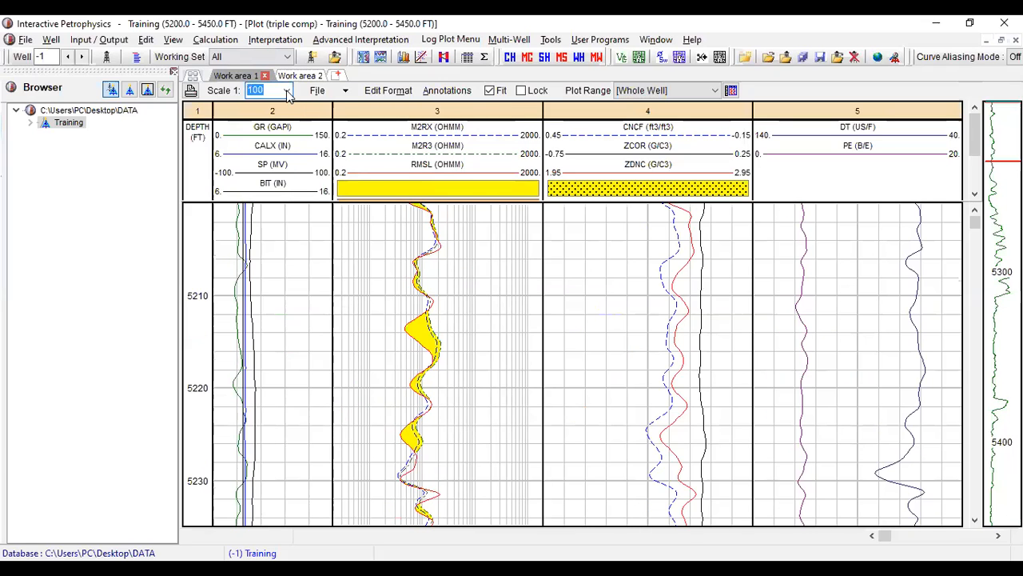
{"action": "left_click", "coordinate": [290, 93]}
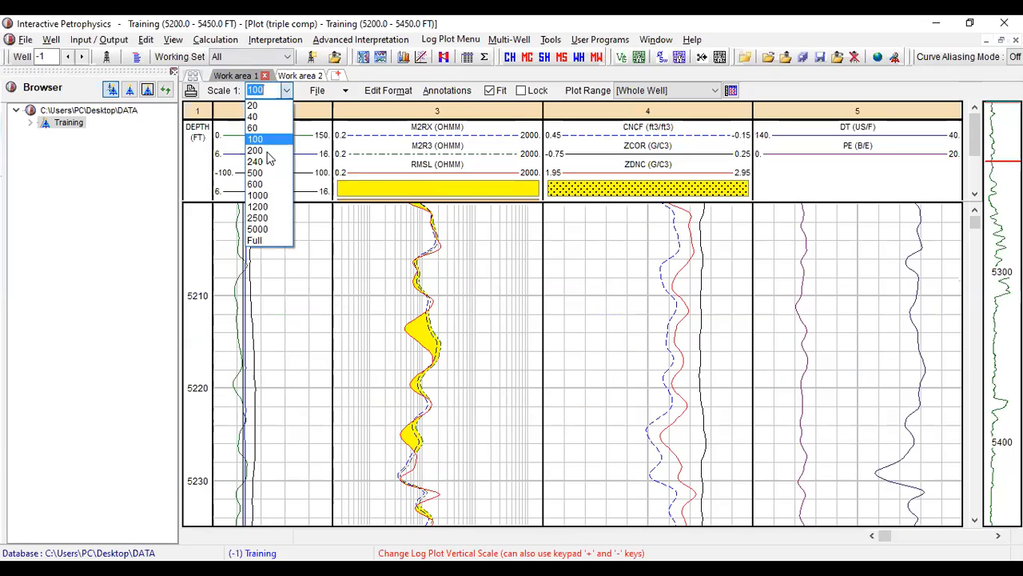
{"action": "left_click", "coordinate": [287, 94]}
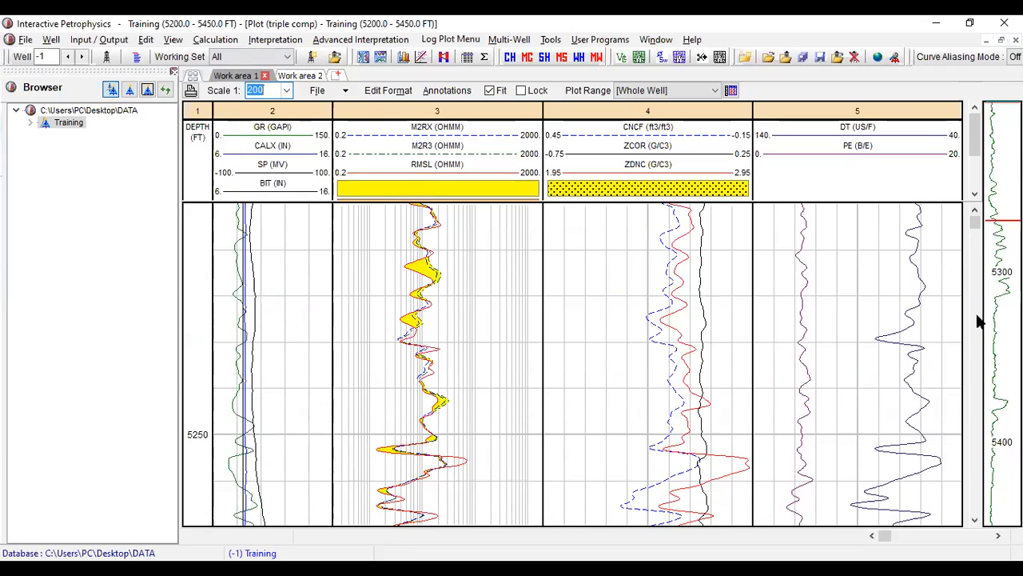
{"action": "scroll", "coordinate": [979, 322], "scroll_direction": "down", "scroll_amount": 3}
{"action": "scroll", "coordinate": [980, 344], "scroll_direction": "down", "scroll_amount": 6}
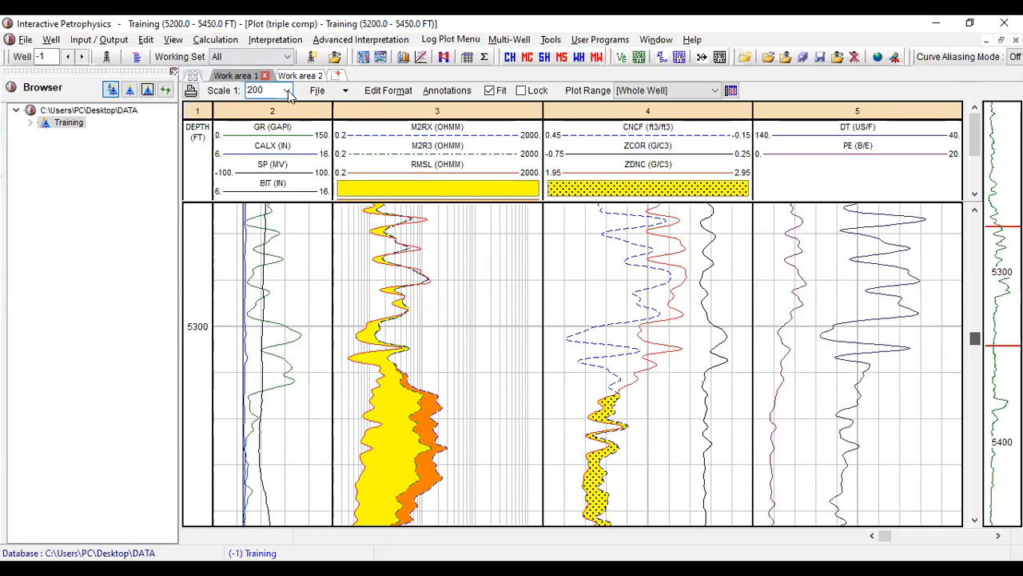
{"action": "left_click", "coordinate": [288, 91]}
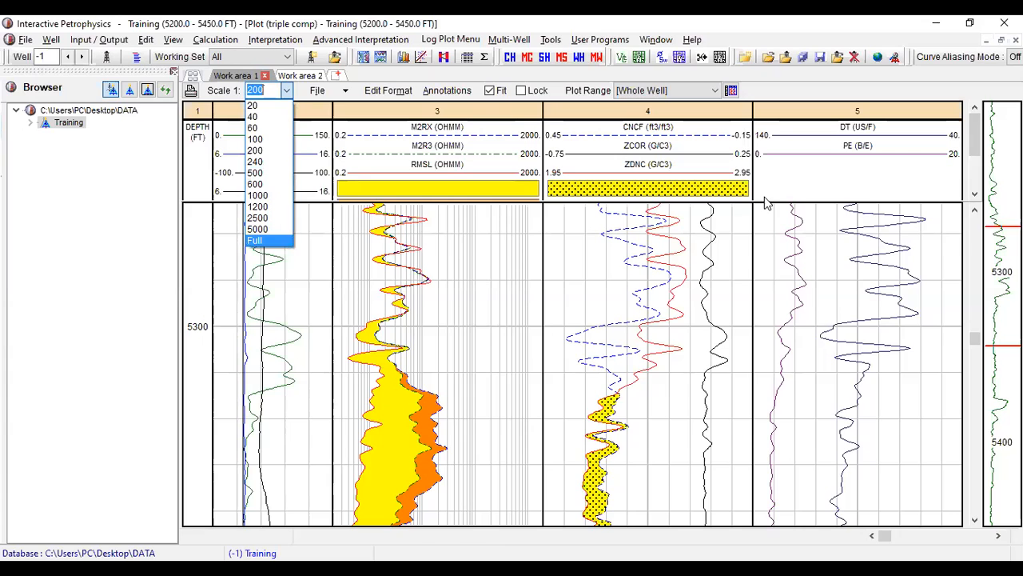
{"action": "left_click", "coordinate": [280, 240]}
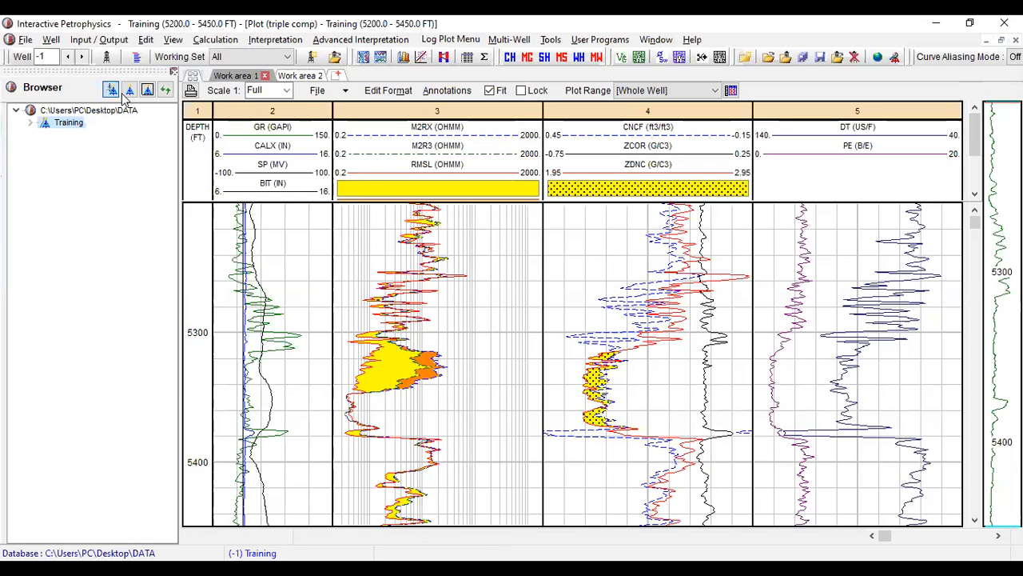
- Create a new tops zone set named "FM Tops" for the Training well
{"action": "key", "text": "alt+w"}
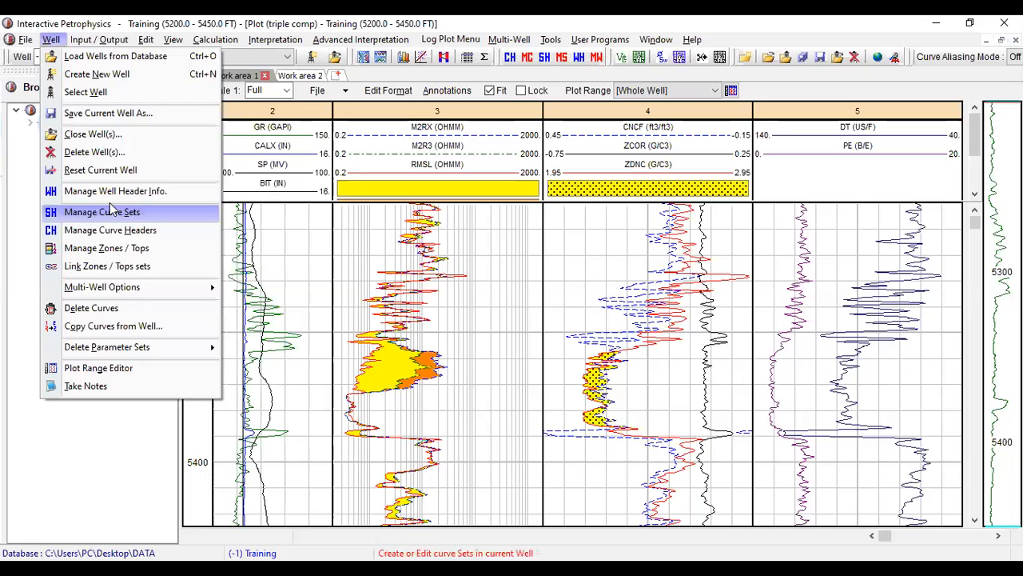
{"action": "left_click", "coordinate": [145, 250]}
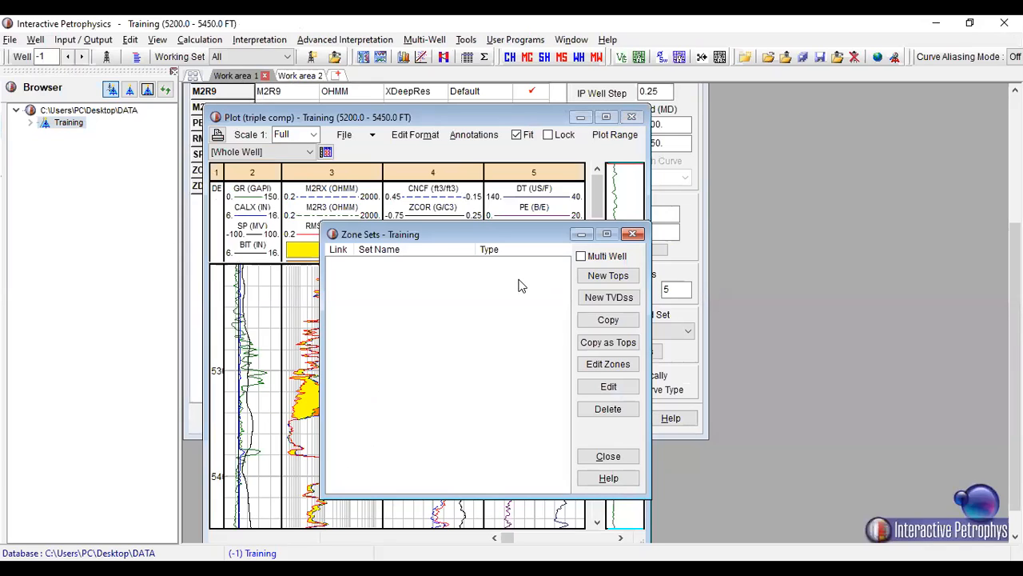
{"action": "left_click", "coordinate": [608, 276]}
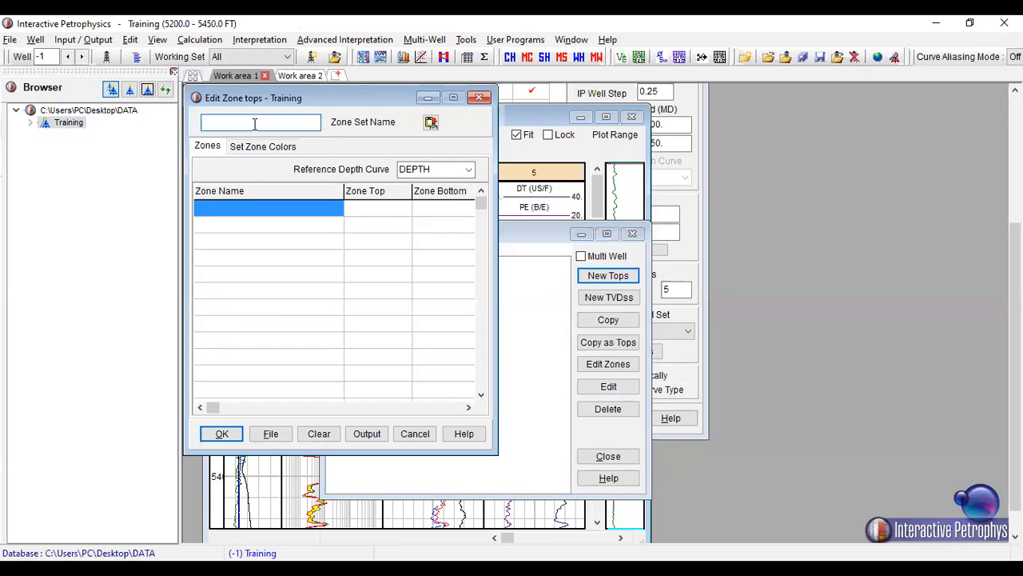
{"action": "type", "text": "FM Tops"}
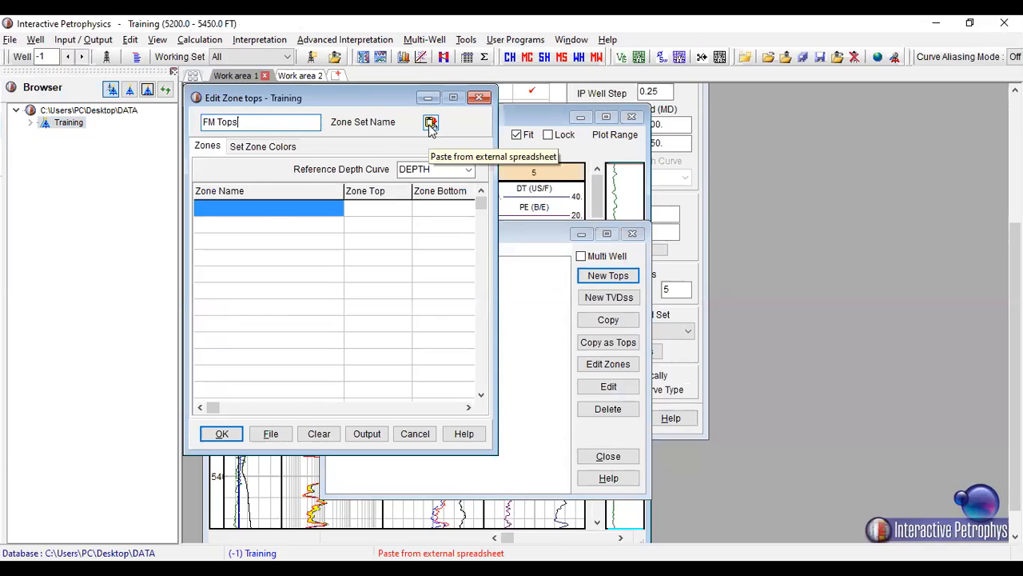
- Name the first zone of the FM Tops set "zone 1"
{"action": "left_click", "coordinate": [265, 206]}
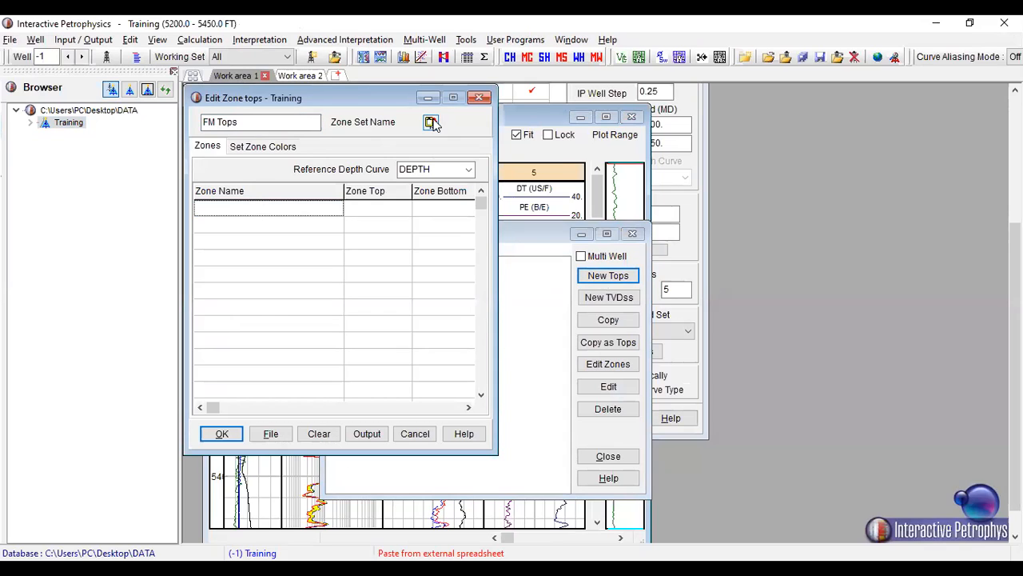
{"action": "left_click", "coordinate": [250, 213]}
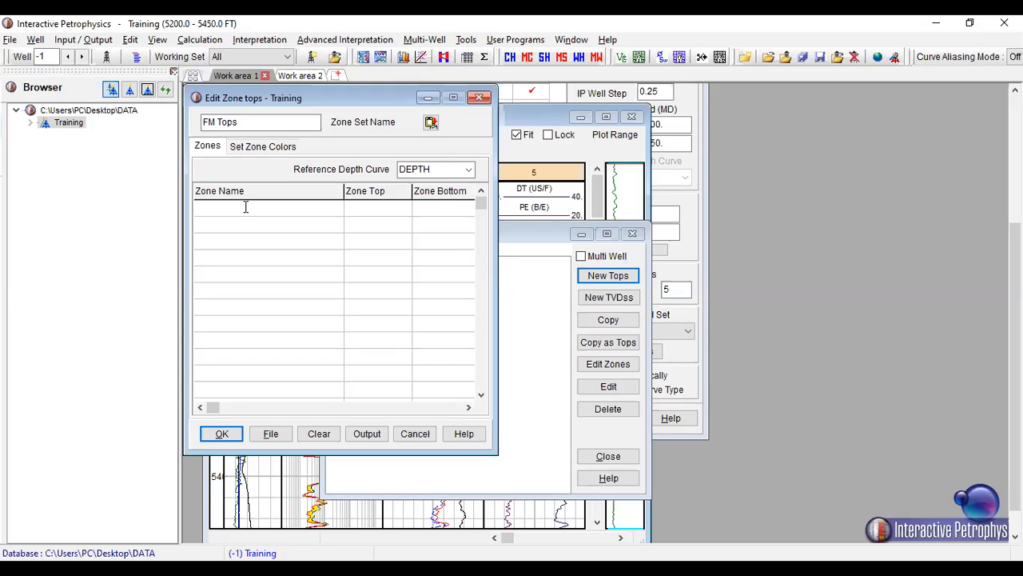
{"action": "type", "text": "zone 1"}
- Rearrange the zone windows and widen the log plot window so the plot depths can be read beside the zone table
{"action": "left_click_drag", "start_coordinate": [381, 107], "coordinate": [937, 209]}
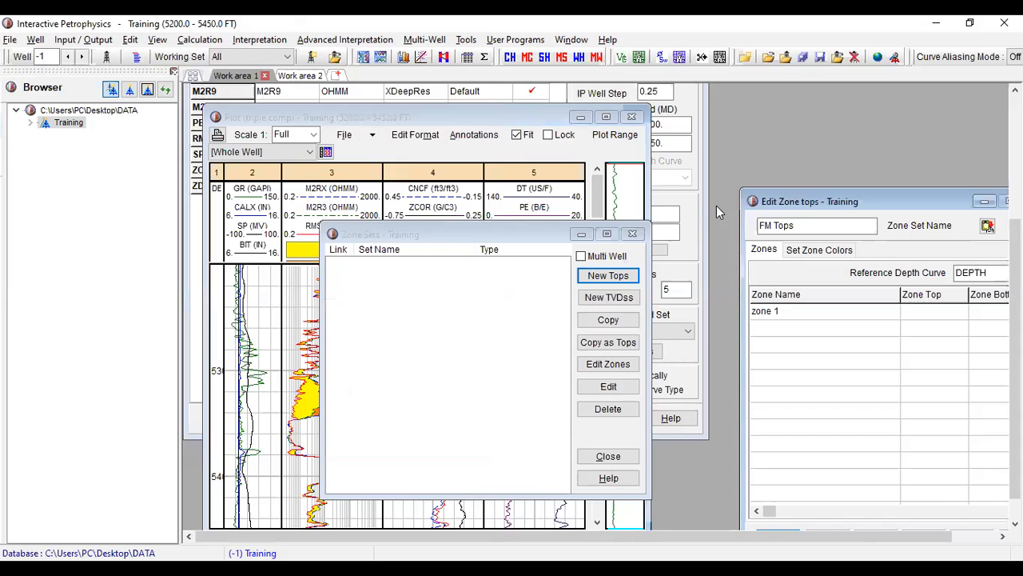
{"action": "left_click", "coordinate": [510, 240]}
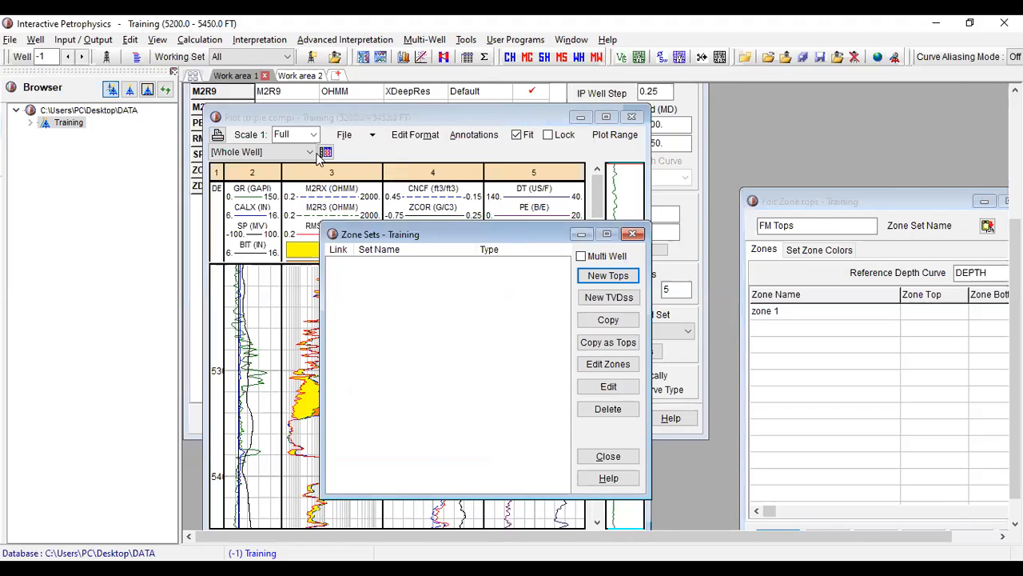
{"action": "left_click_drag", "start_coordinate": [510, 240], "coordinate": [821, 106]}
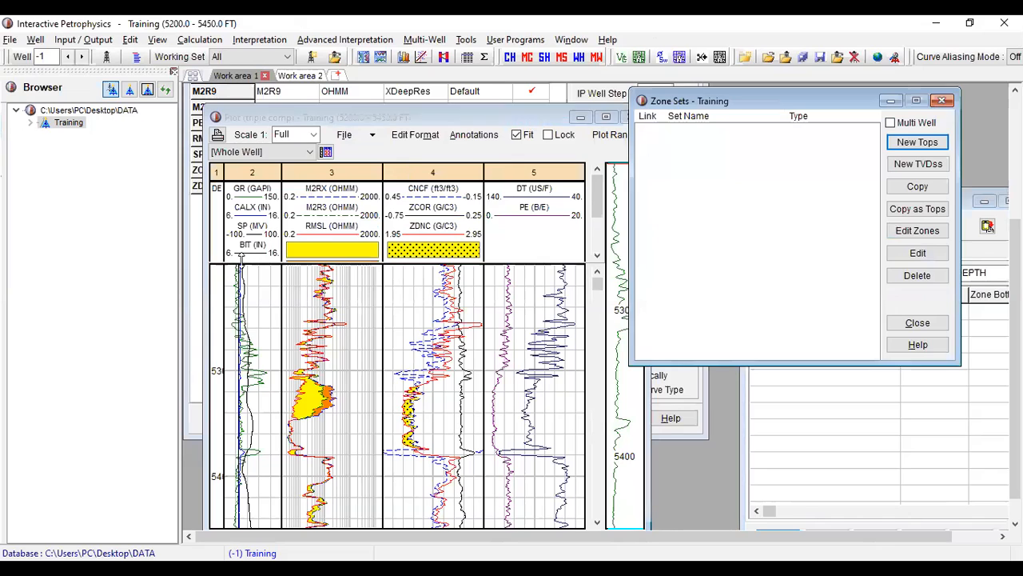
{"action": "left_click", "coordinate": [226, 254]}
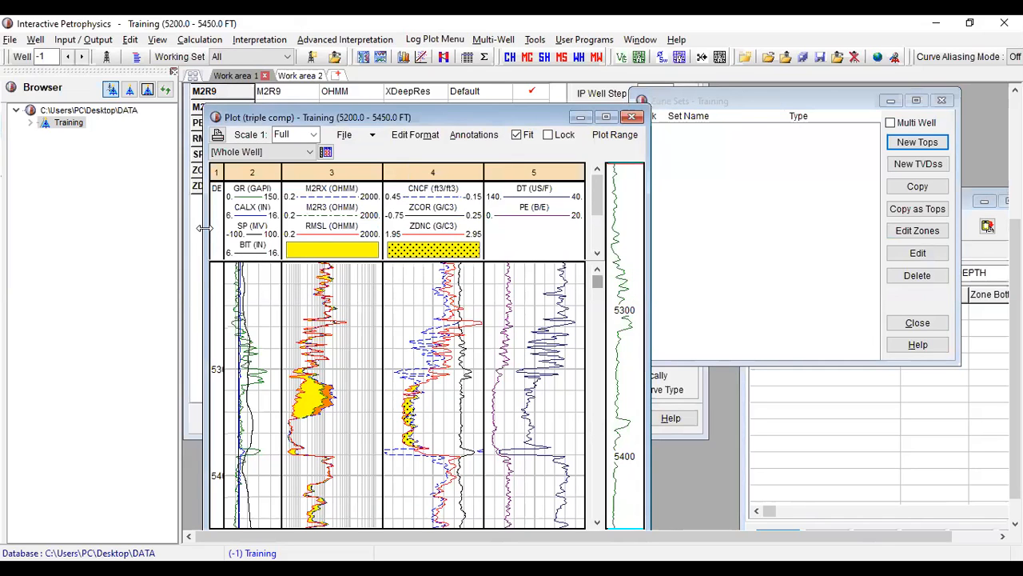
{"action": "left_click_drag", "start_coordinate": [204, 229], "coordinate": [190, 229]}
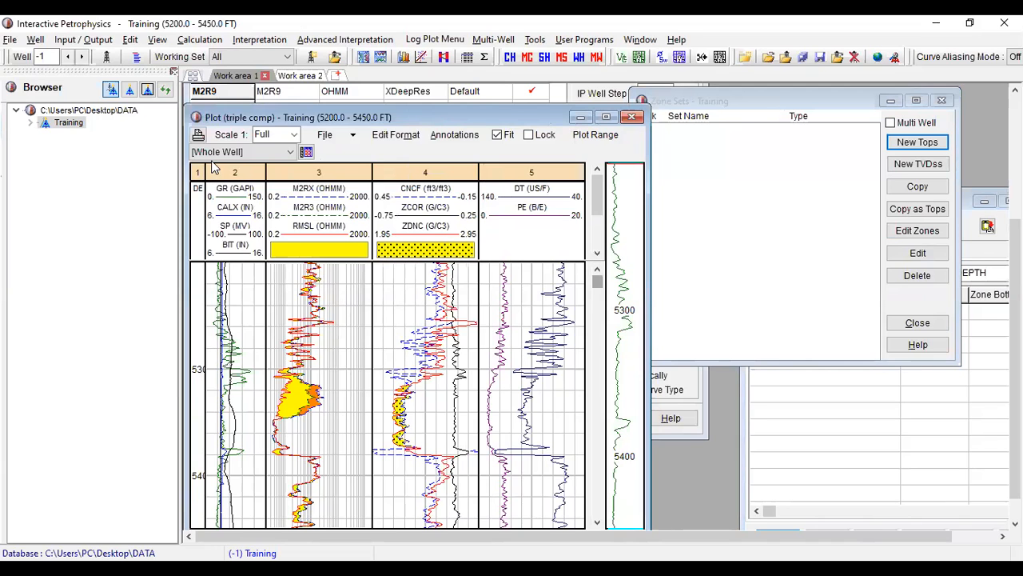
{"action": "left_click", "coordinate": [601, 117]}
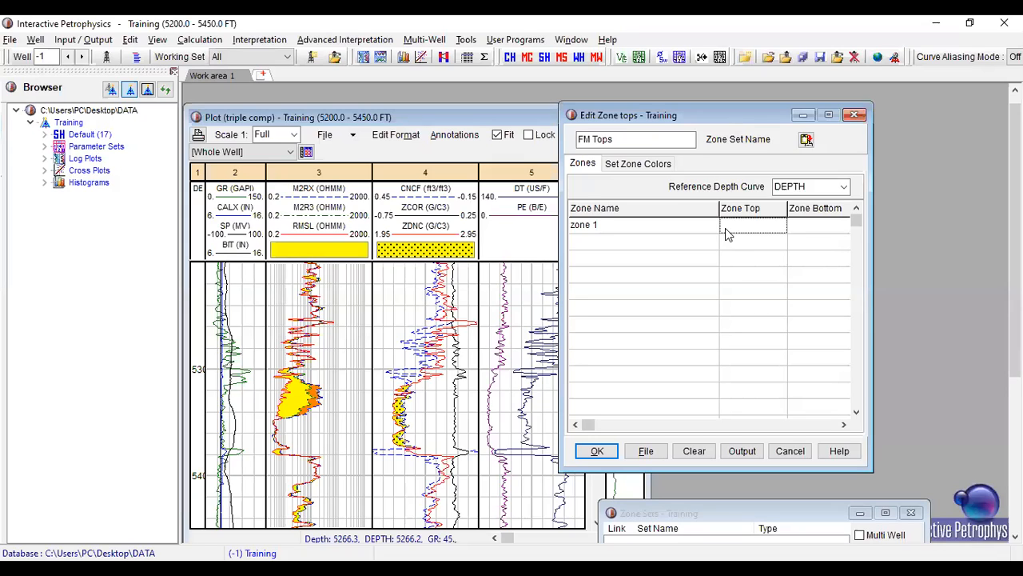
- Set zone 1's top to 5200 and its bottom to 5300
{"action": "left_click", "coordinate": [732, 224]}
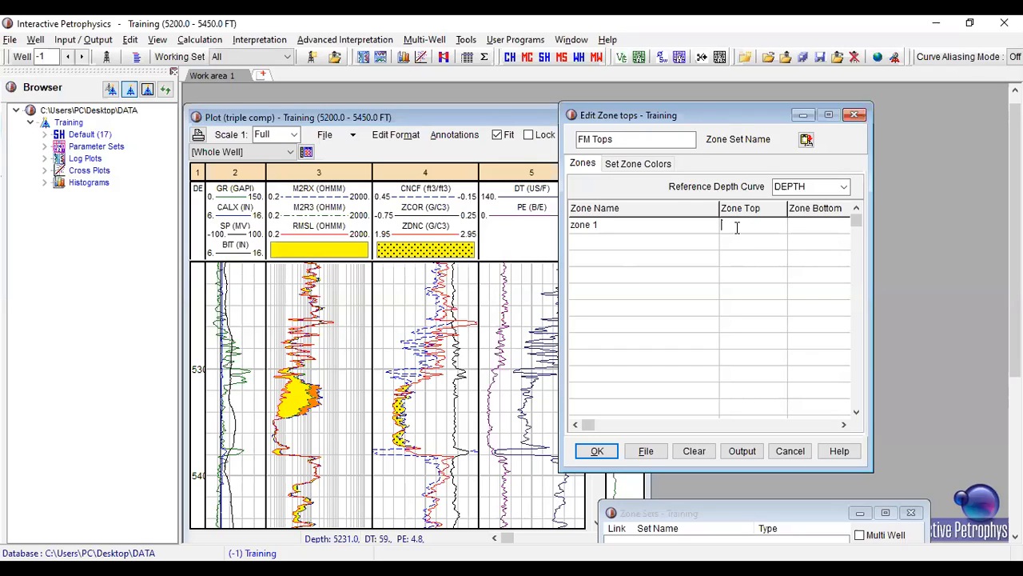
{"action": "type", "text": "5200"}
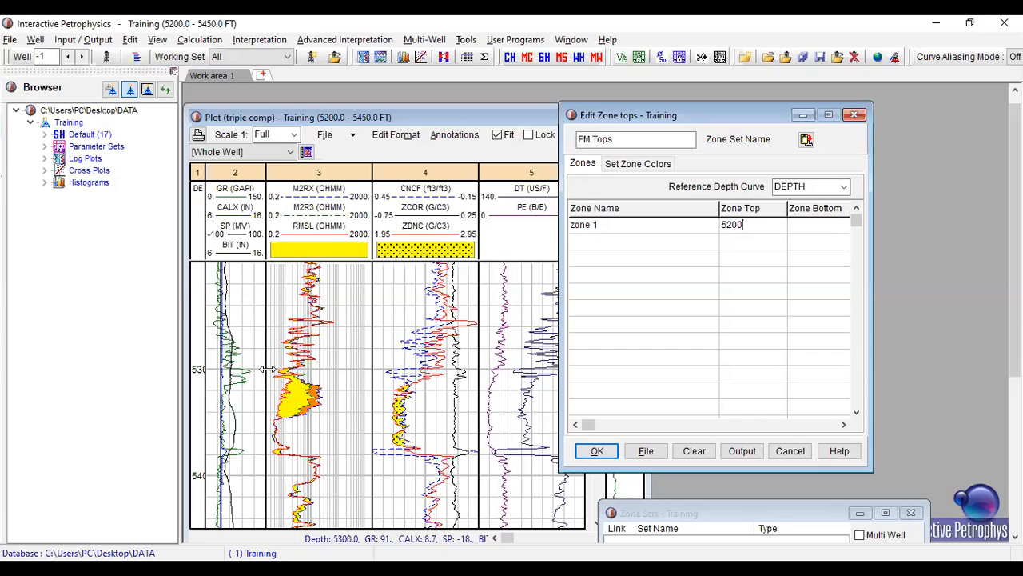
{"action": "left_click", "coordinate": [812, 227]}
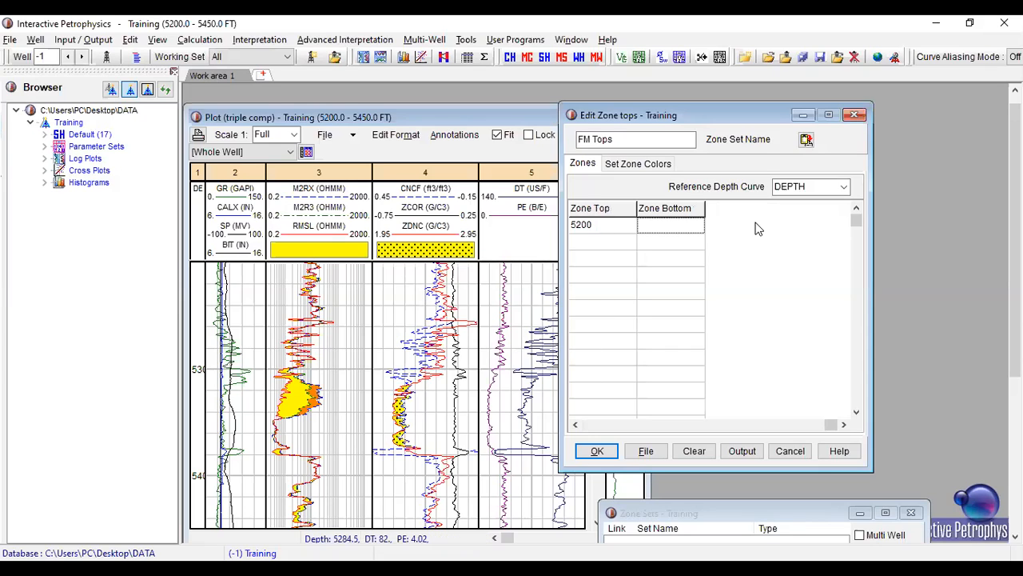
{"action": "left_click", "coordinate": [672, 230]}
{"action": "type", "text": "5300"}
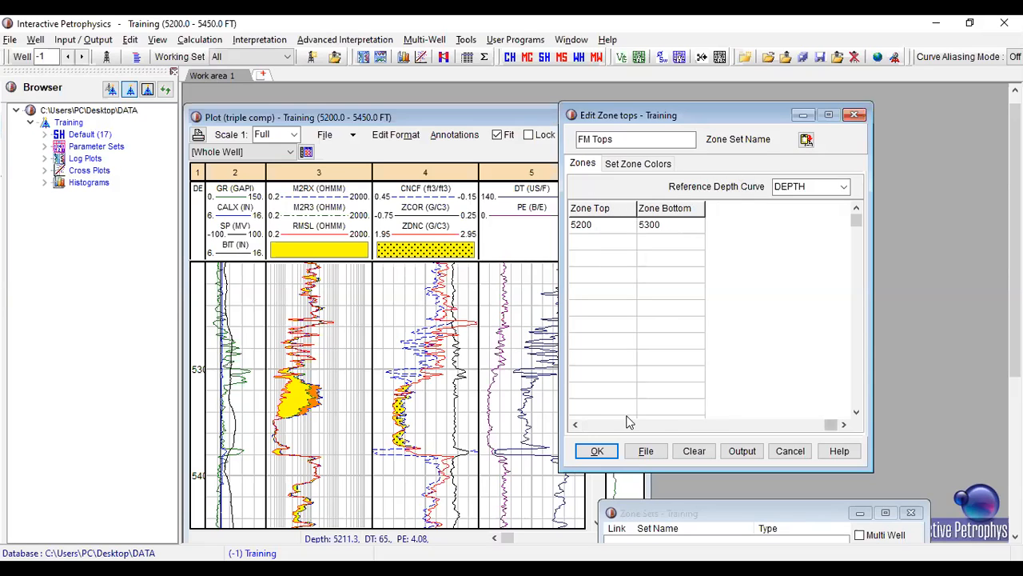
- Add "zone 2" to the zone table with top 5300 and bottom 5380
{"action": "left_click", "coordinate": [696, 426]}
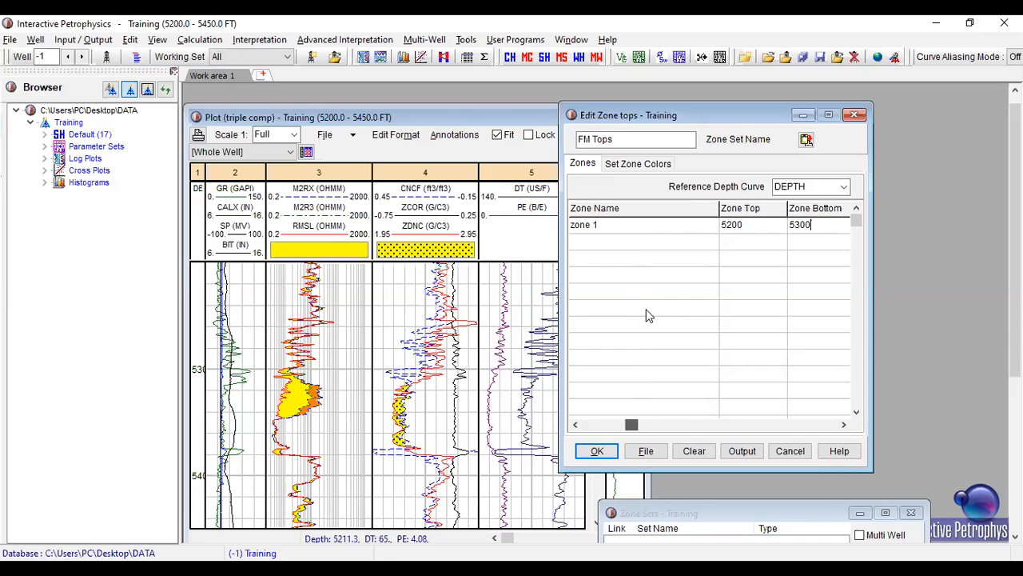
{"action": "left_click", "coordinate": [633, 243]}
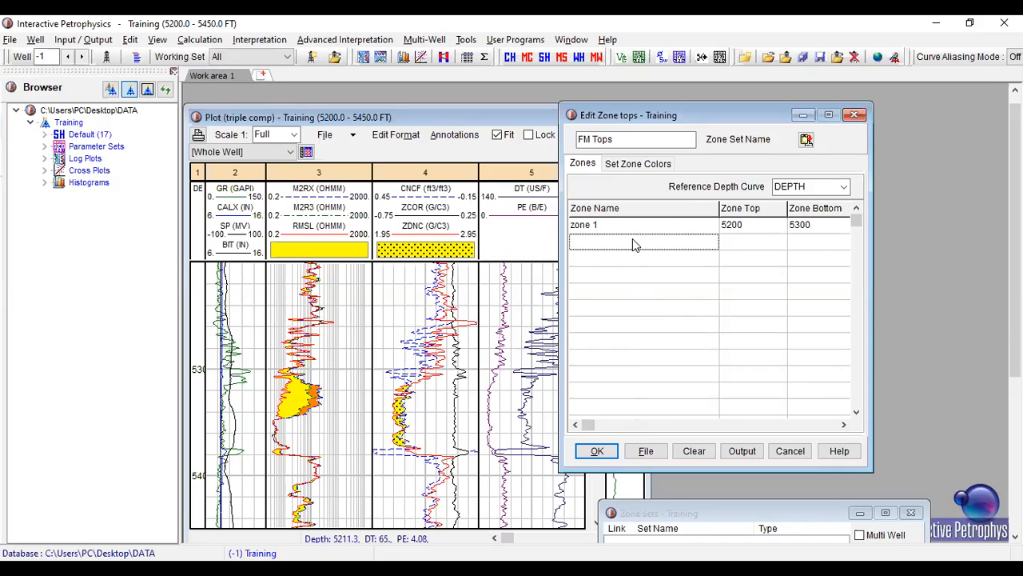
{"action": "type", "text": "zon"}
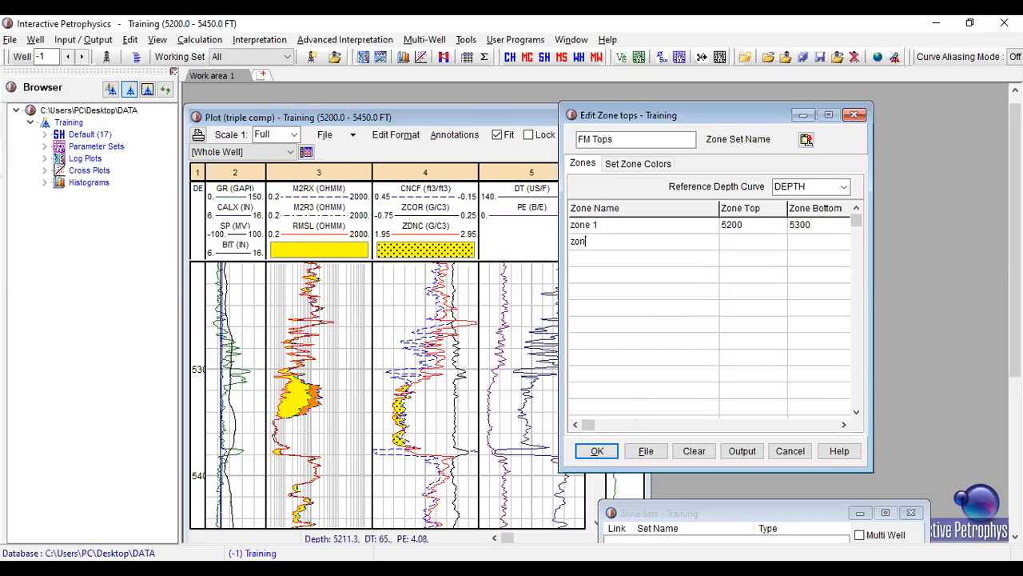
{"action": "type", "text": "e 2"}
{"action": "left_click", "coordinate": [739, 240]}
{"action": "type", "text": "5300"}
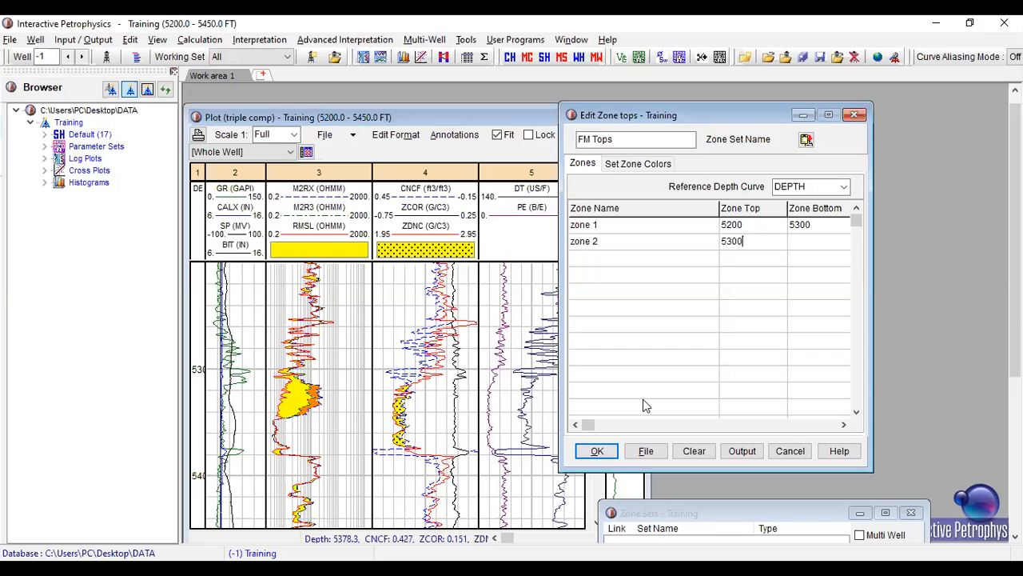
{"action": "left_click", "coordinate": [809, 243]}
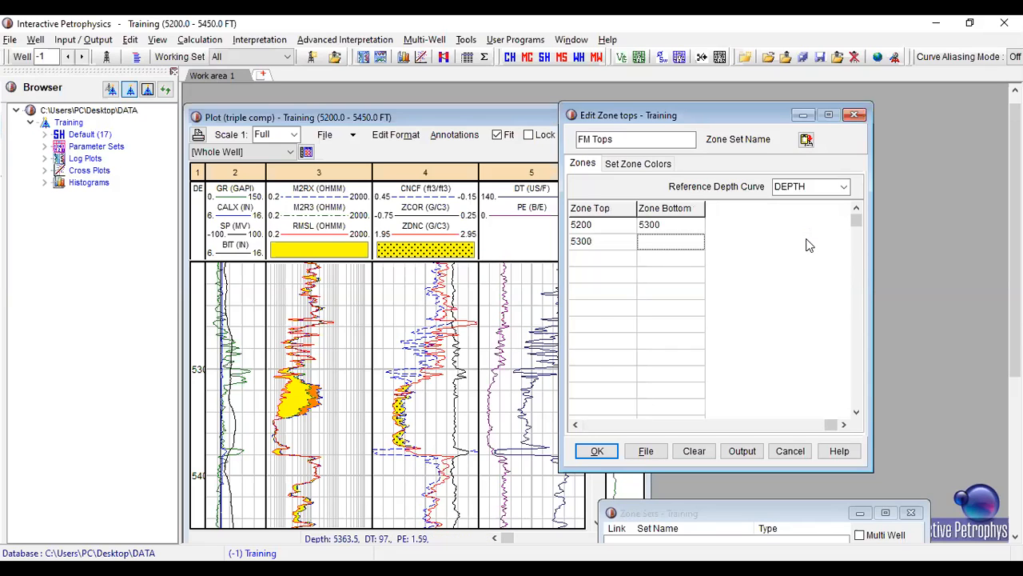
{"action": "type", "text": "5380"}
- Add "zone 3" to the zone table with its top at 5380
{"action": "left_click", "coordinate": [649, 426]}
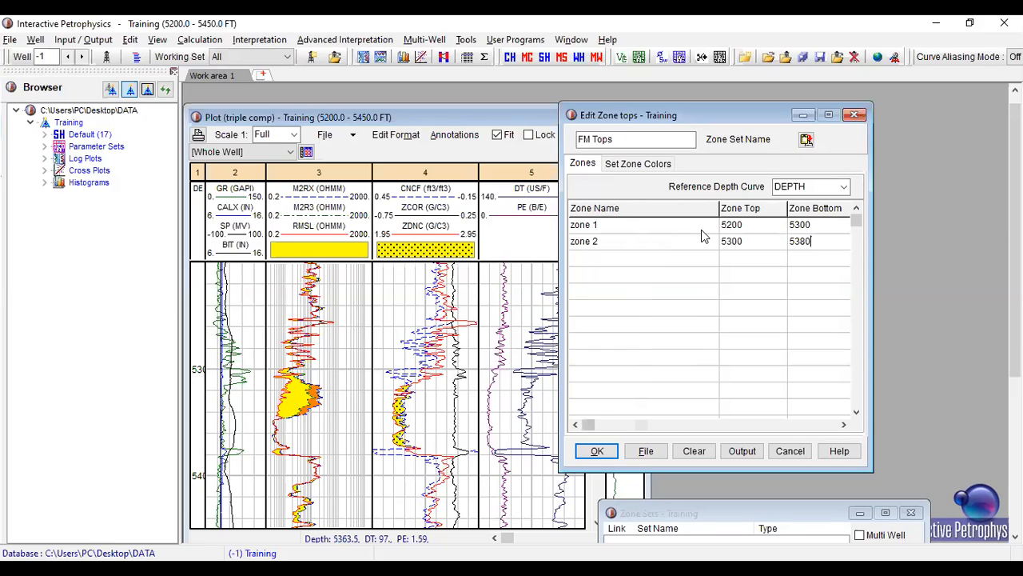
{"action": "left_click", "coordinate": [632, 263]}
{"action": "left_click", "coordinate": [631, 262]}
{"action": "type", "text": "zone 3"}
{"action": "left_click", "coordinate": [749, 253]}
{"action": "type", "text": "5380"}
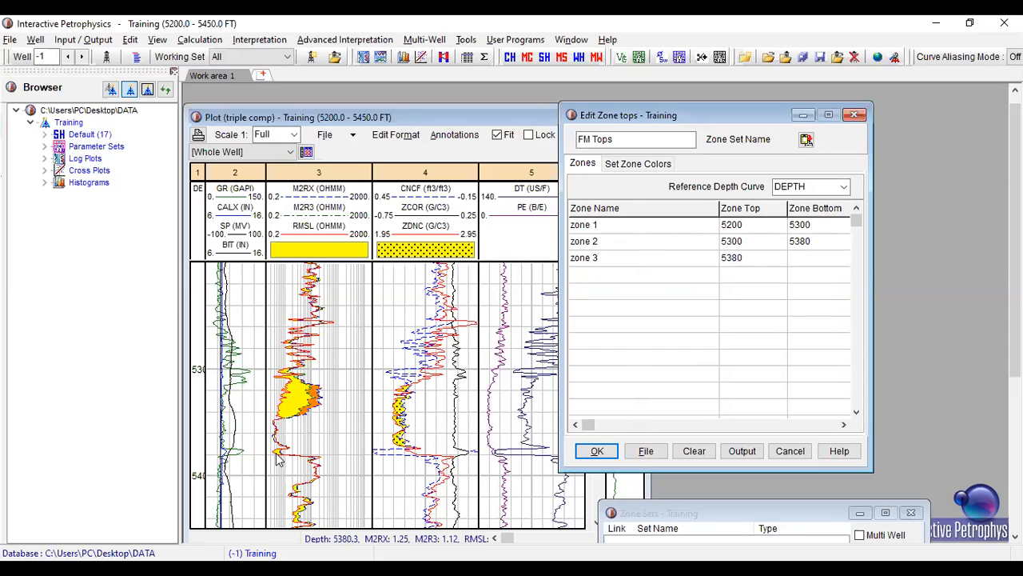
- Set zone 3's bottom to 5440, checking the depth on the log plot, and accept the FM Tops zone set
{"action": "left_click", "coordinate": [801, 264]}
{"action": "left_click", "coordinate": [667, 257]}
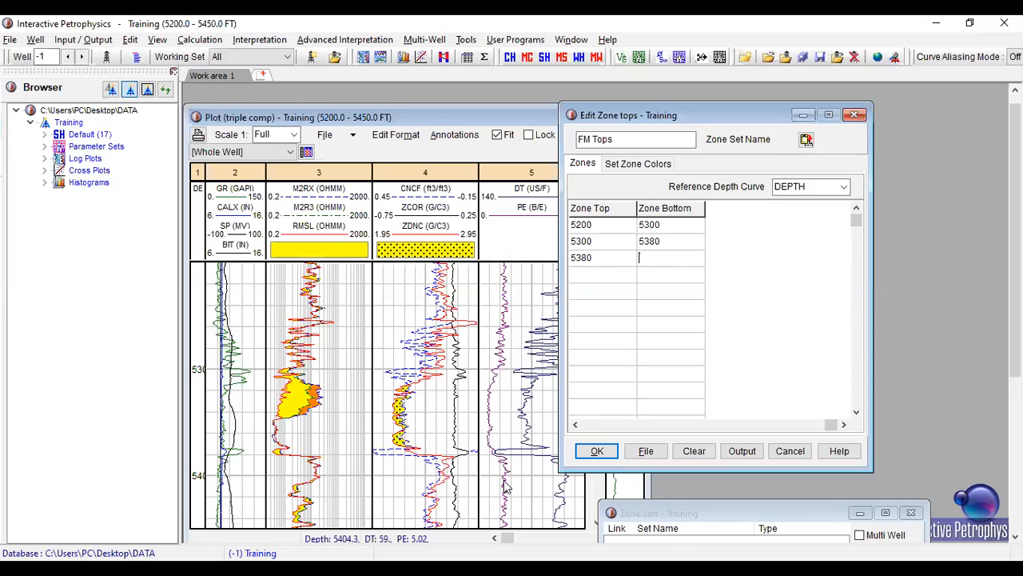
{"action": "left_click", "coordinate": [496, 133]}
{"action": "left_click", "coordinate": [236, 501]}
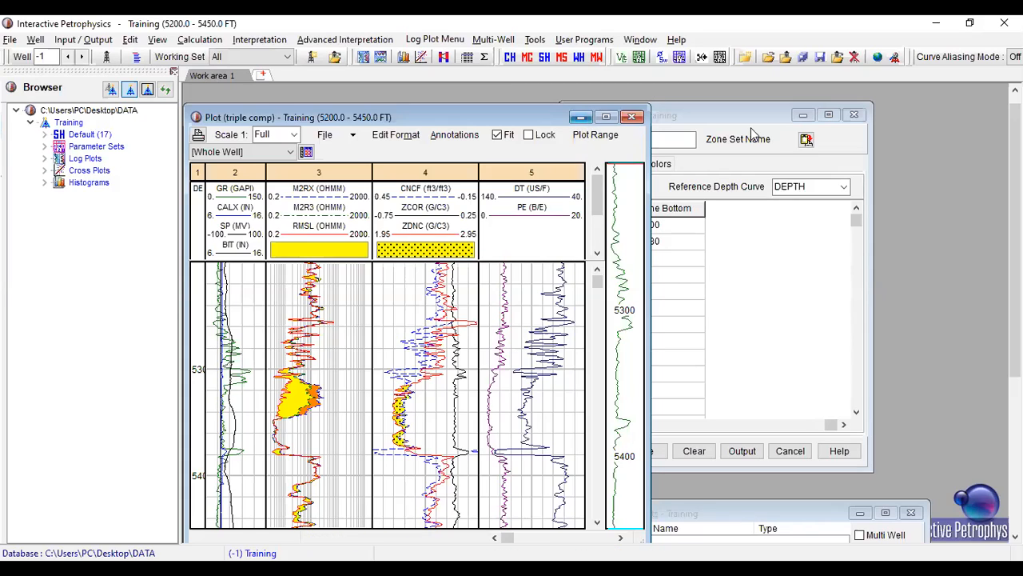
{"action": "left_click", "coordinate": [655, 252]}
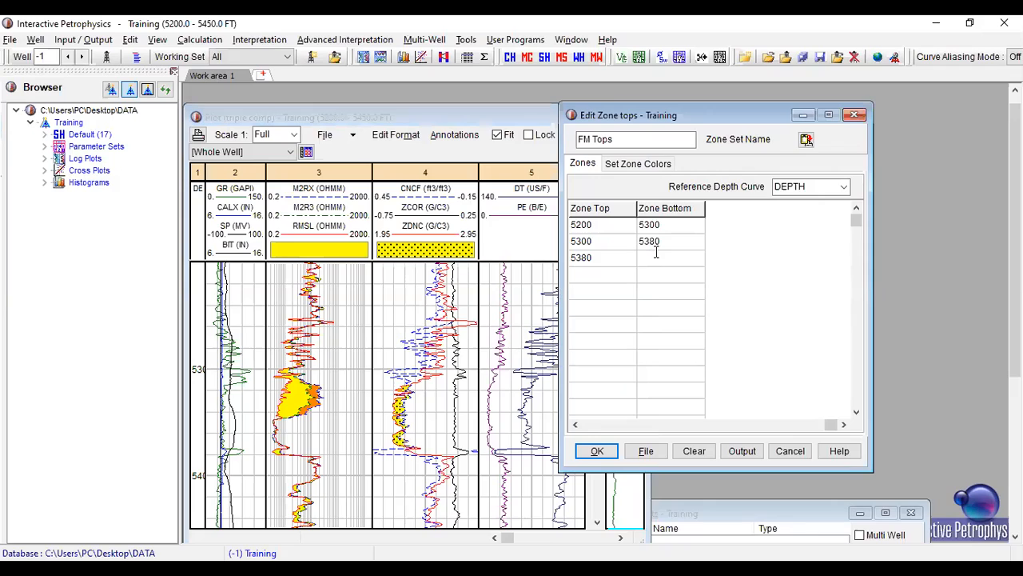
{"action": "type", "text": "5440"}
{"action": "left_click", "coordinate": [599, 451]}
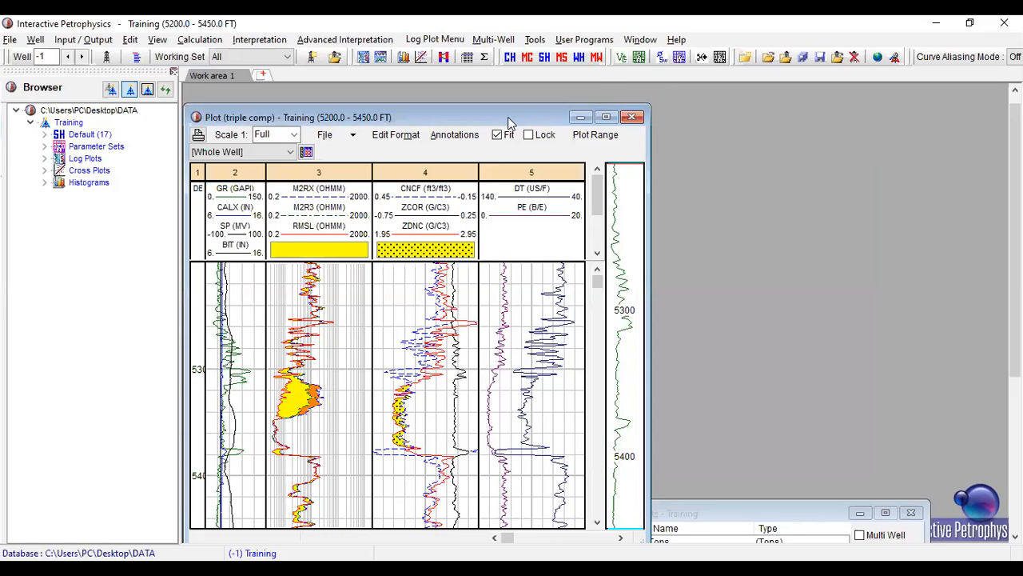
- Maximize the triple combo plot and add a second curve row with the Zone style to its depth track
{"action": "left_click_drag", "start_coordinate": [502, 124], "coordinate": [718, 98]}
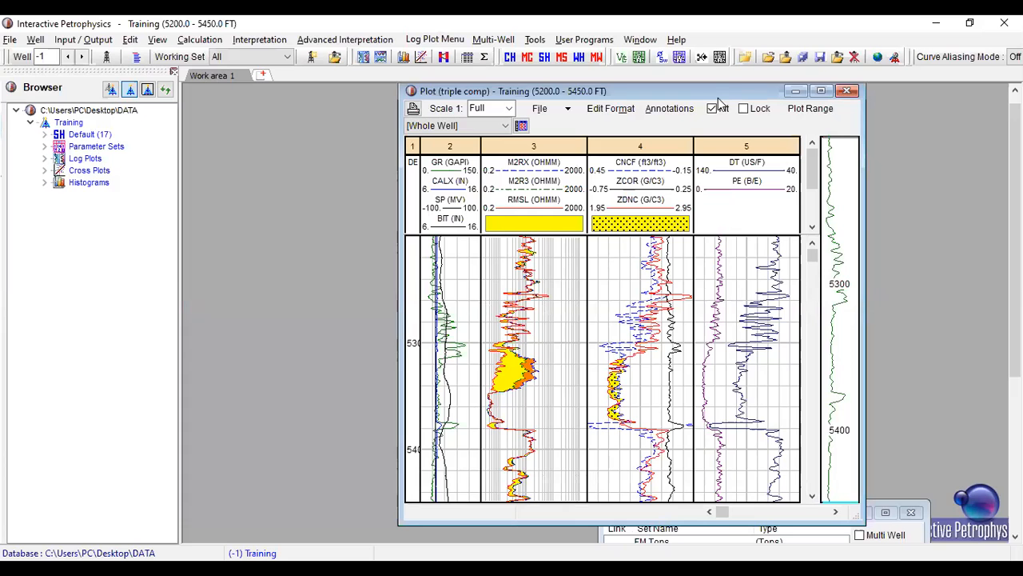
{"action": "left_click", "coordinate": [821, 90]}
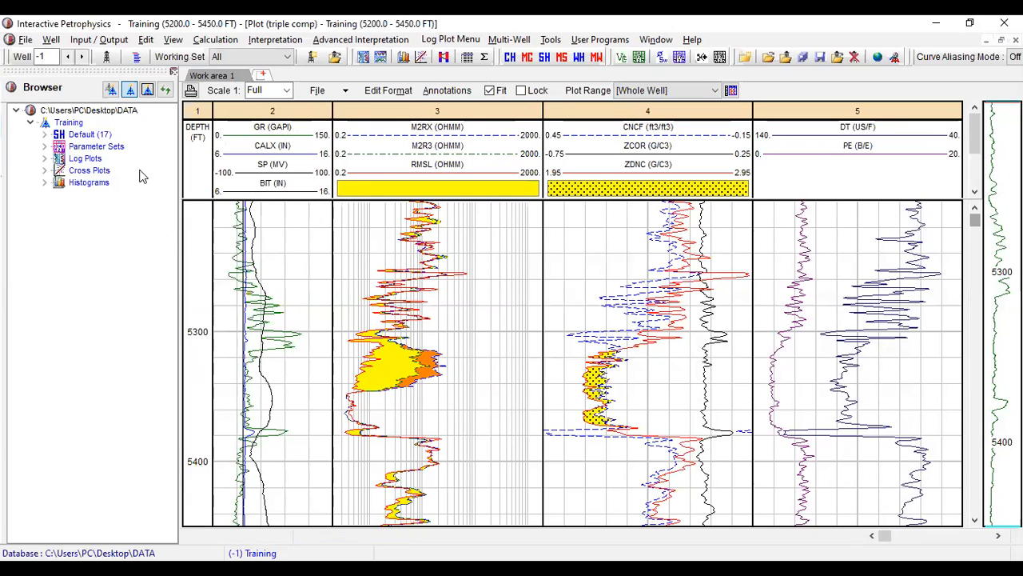
{"action": "double_click", "coordinate": [194, 150]}
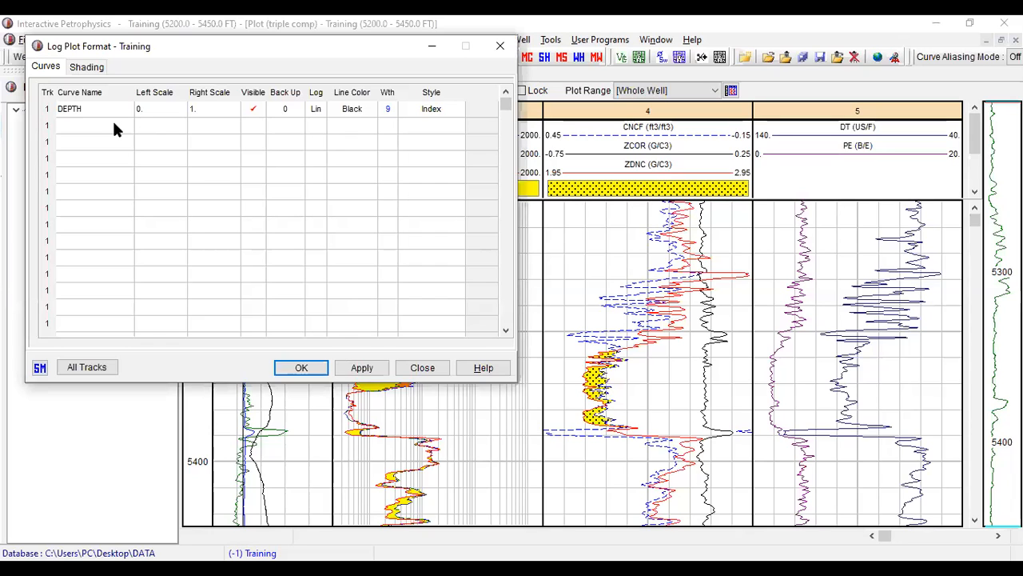
{"action": "left_click", "coordinate": [444, 124]}
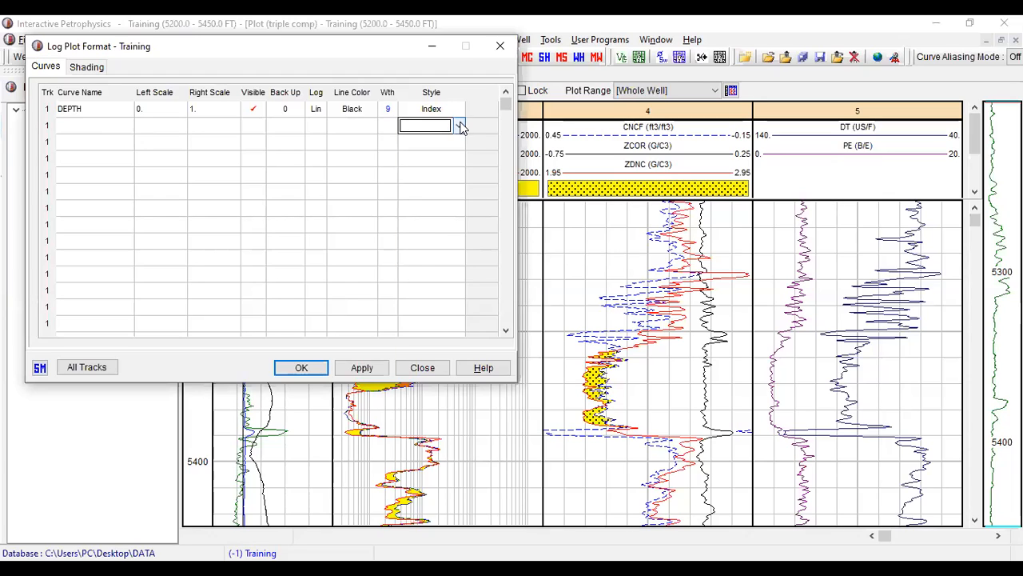
{"action": "left_click", "coordinate": [460, 126]}
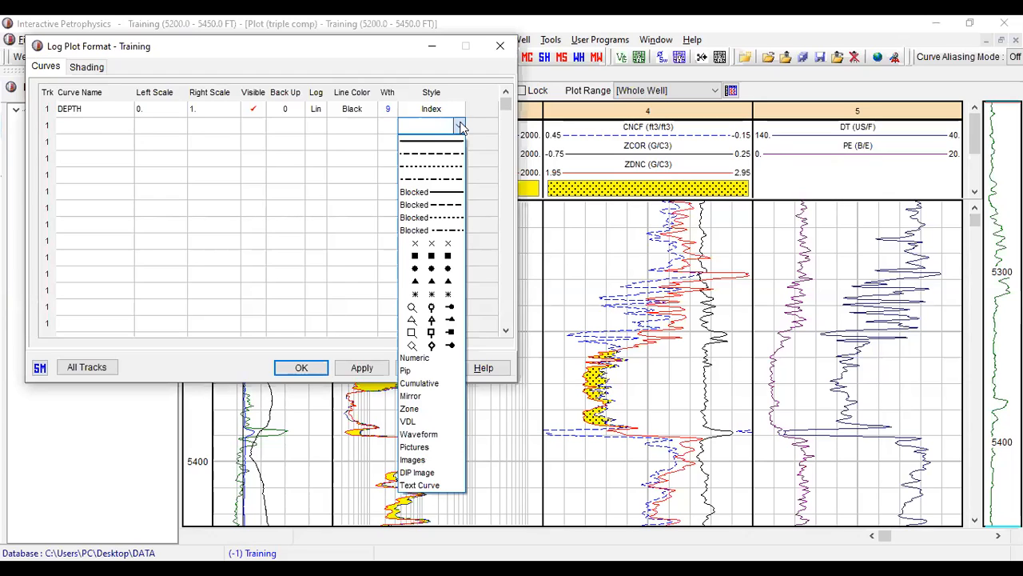
{"action": "left_click", "coordinate": [424, 408]}
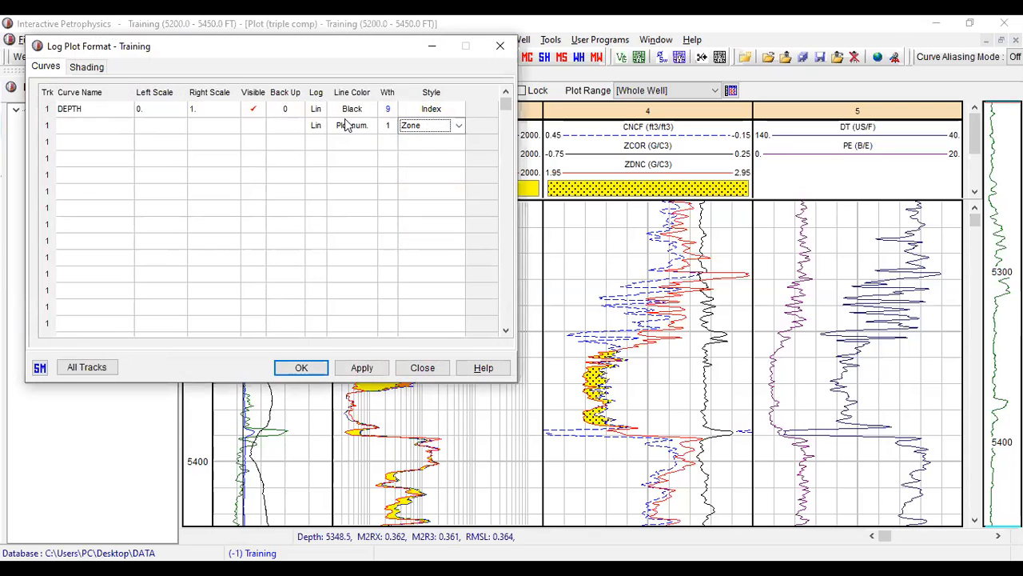
- Assign the FM Tops set to the depth track's Zone row, make it visible, and apply the format to the plot
{"action": "left_click", "coordinate": [112, 126]}
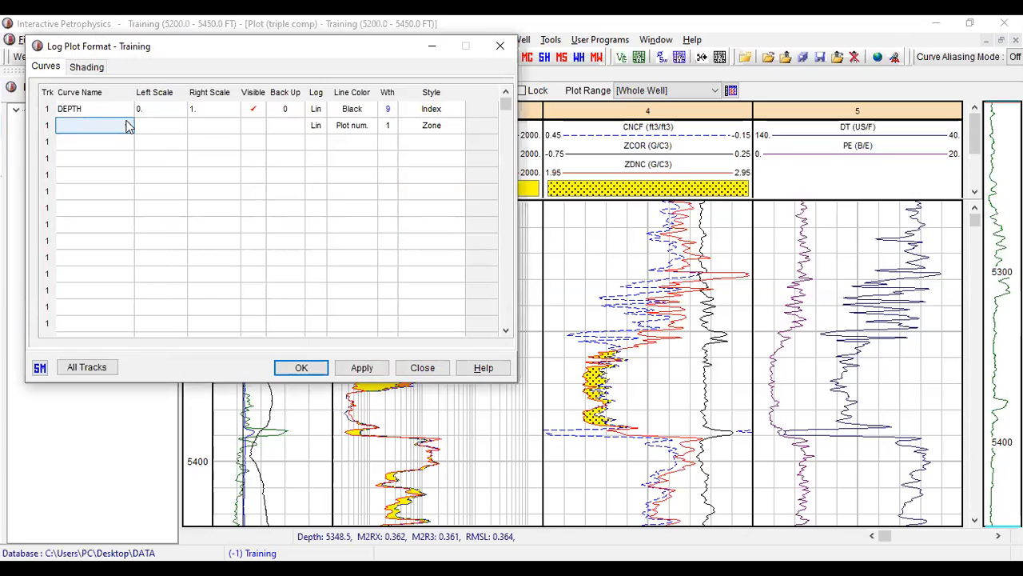
{"action": "left_click", "coordinate": [128, 126]}
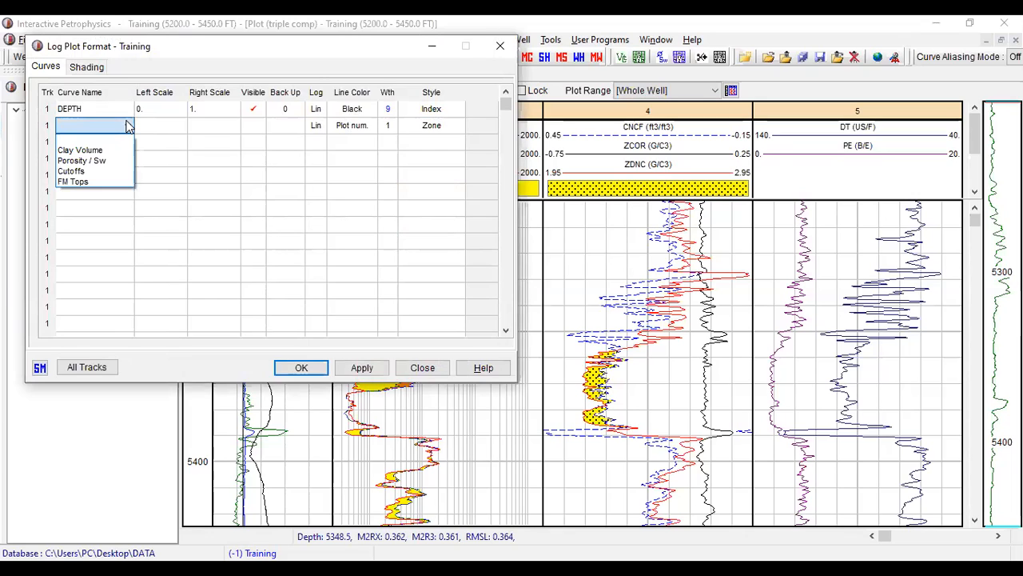
{"action": "left_click", "coordinate": [102, 182]}
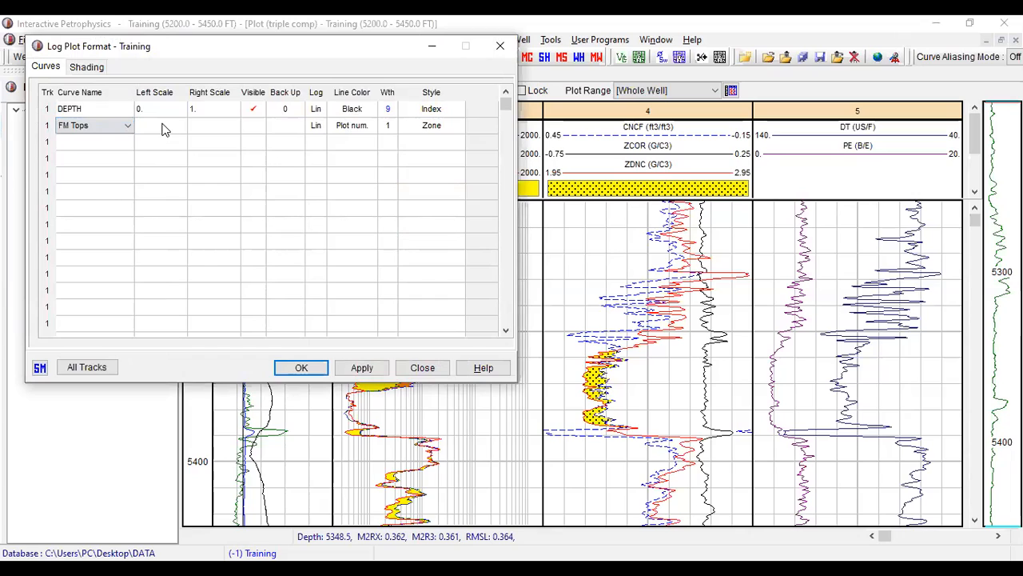
{"action": "left_click", "coordinate": [252, 126]}
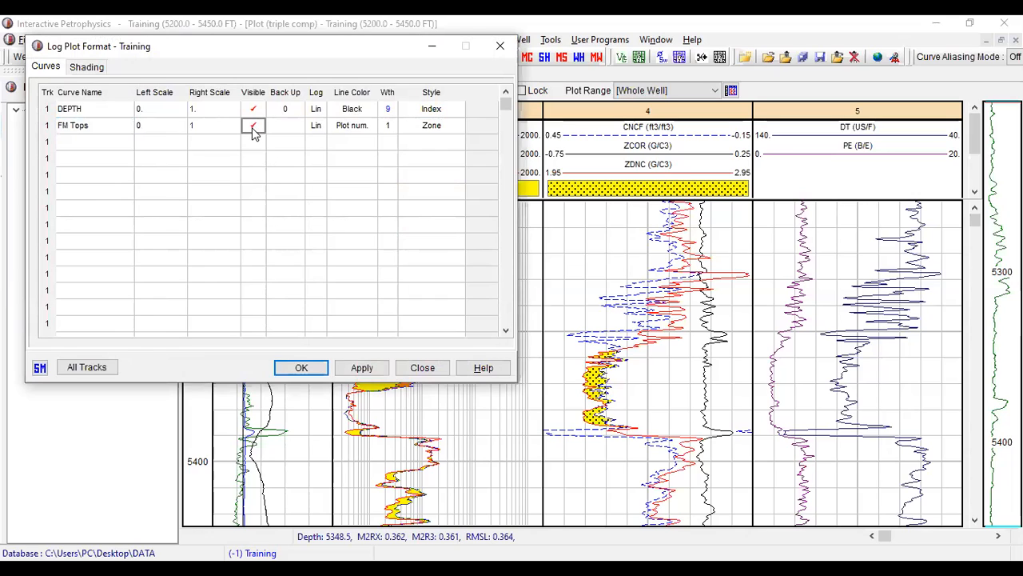
{"action": "left_click", "coordinate": [362, 371]}
{"action": "left_click", "coordinate": [311, 366]}
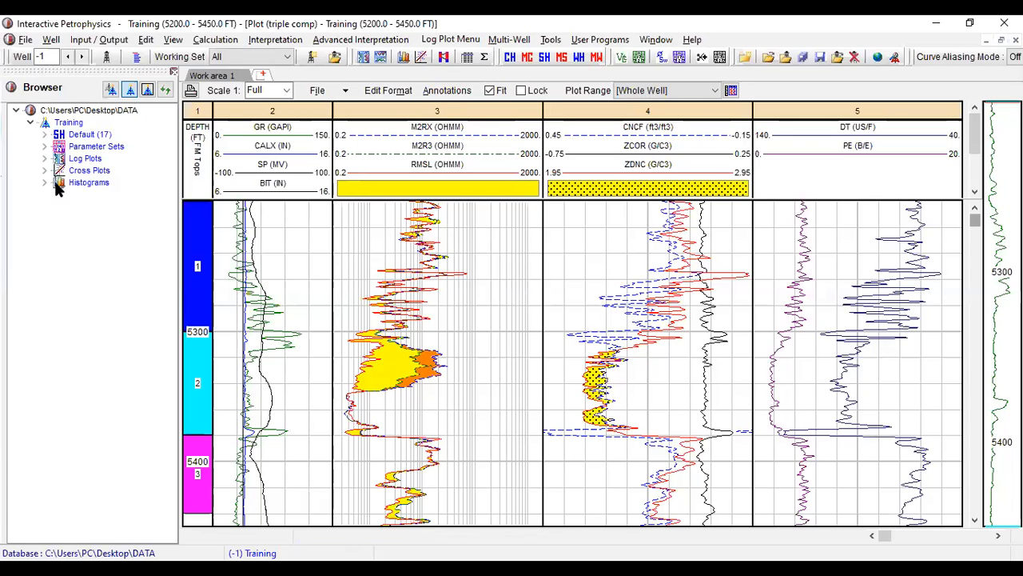
- Start the Clay Volume interpretation for the Training well
{"action": "key", "text": "alt+Tab"}
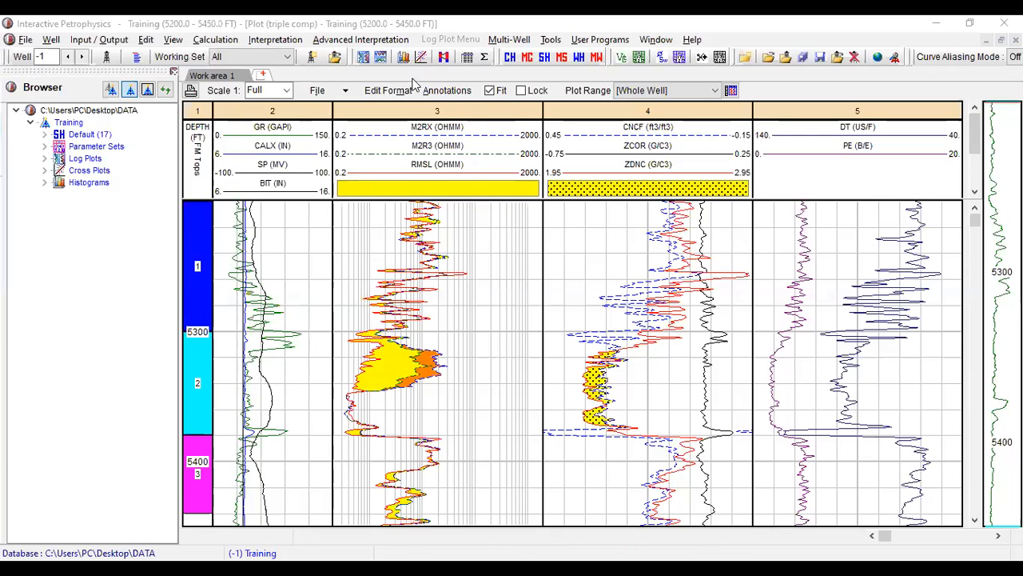
{"action": "left_click", "coordinate": [275, 39]}
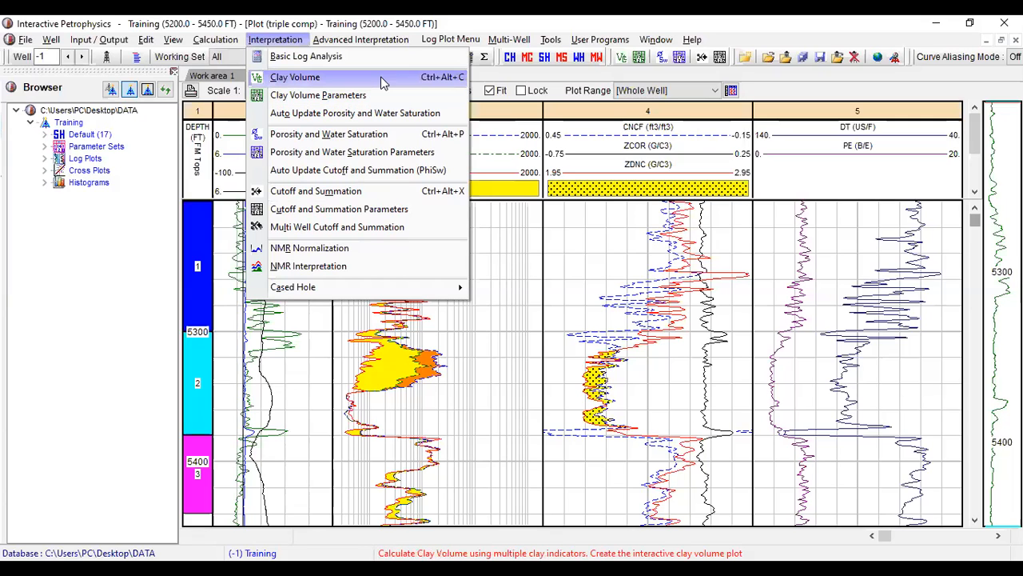
- Open the Clay Volume analysis for the Training well and enable the Gamma Ray and Density-Neutron clay indicators
{"action": "left_click", "coordinate": [382, 79]}
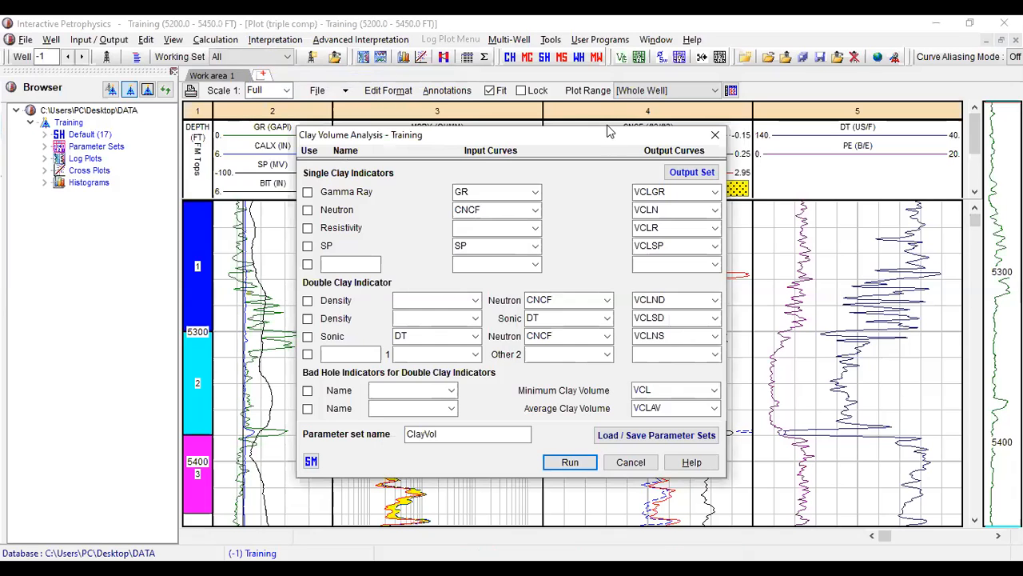
{"action": "left_click_drag", "start_coordinate": [608, 130], "coordinate": [541, 28]}
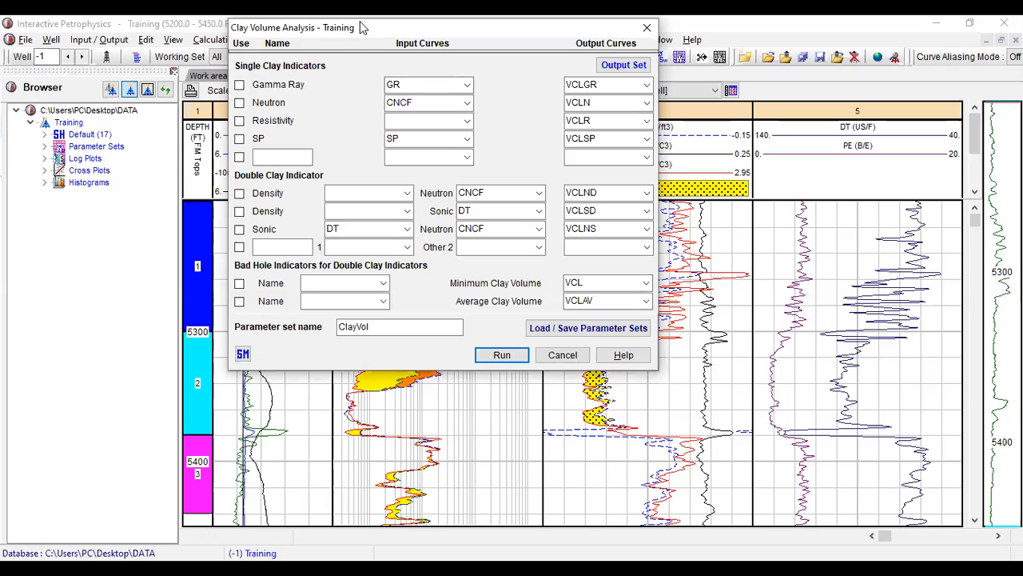
{"action": "left_click_drag", "start_coordinate": [366, 27], "coordinate": [132, 118]}
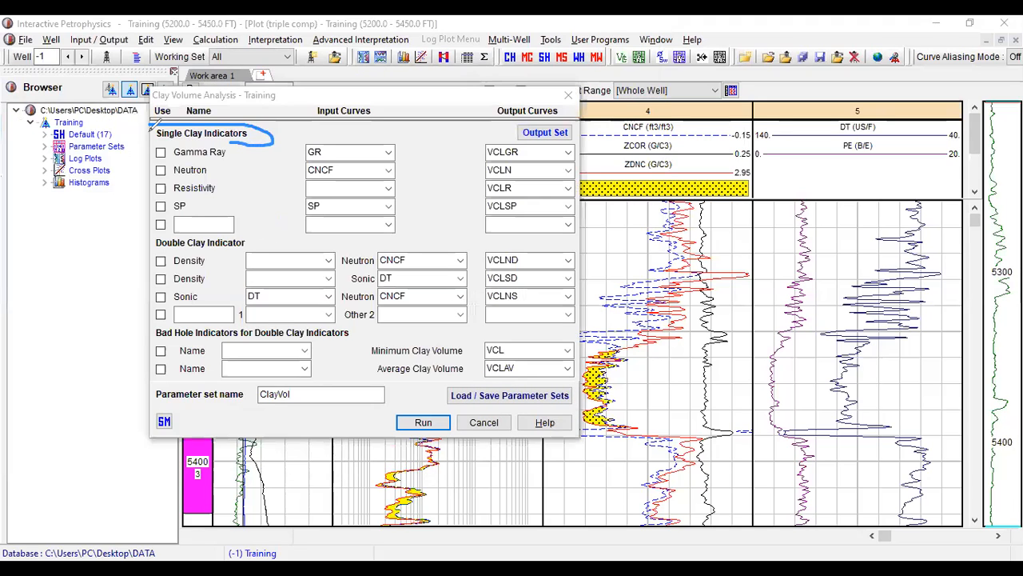
{"action": "left_click_drag", "start_coordinate": [149, 129], "coordinate": [231, 143]}
{"action": "mouse_move", "coordinate": [148, 239]}
{"action": "left_mouse_down"}
{"action": "mouse_move", "coordinate": [254, 240]}
{"action": "mouse_move", "coordinate": [169, 238]}
{"action": "left_mouse_up"}
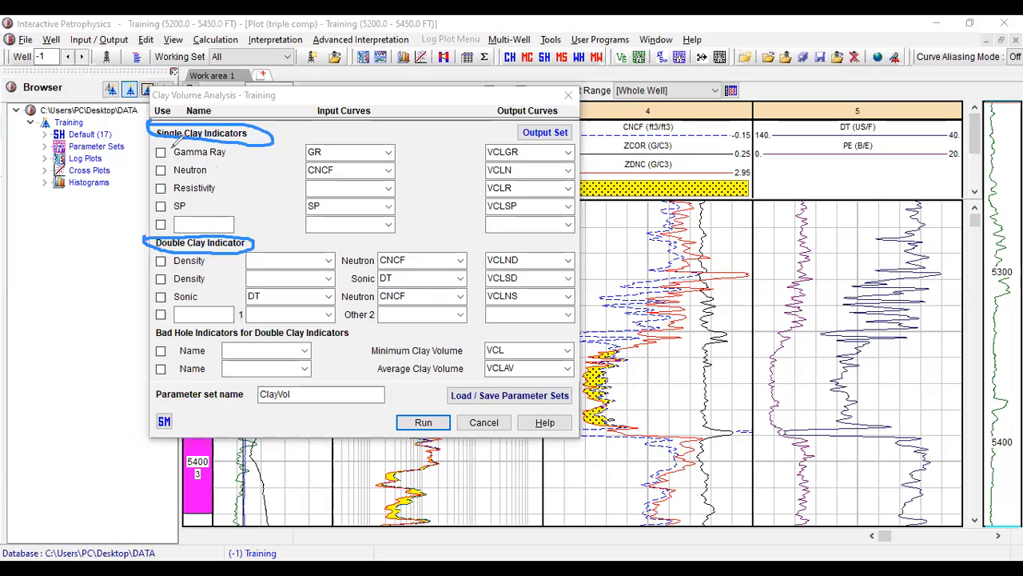
{"action": "left_click", "coordinate": [161, 152]}
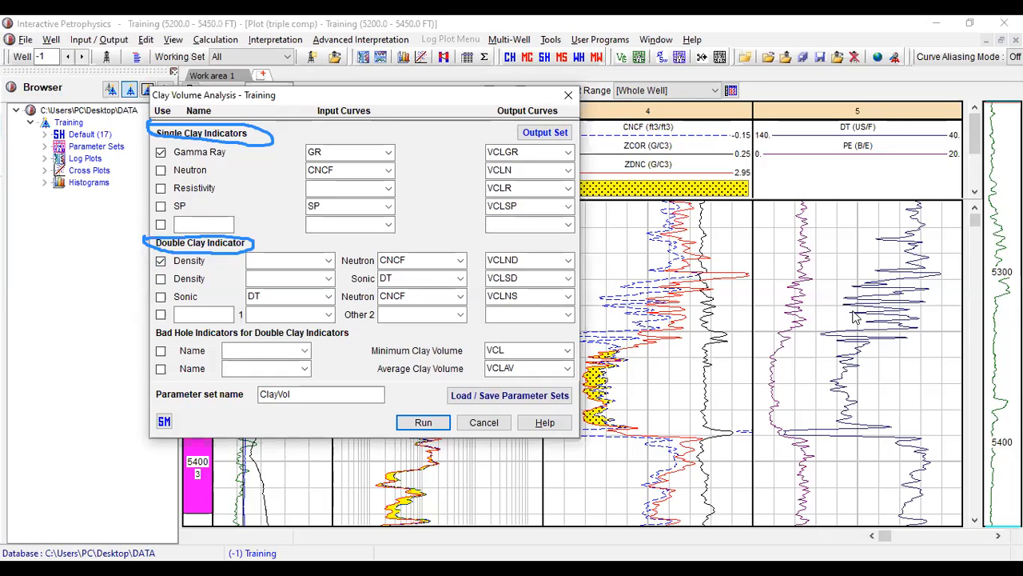
- Assign the ZDNC curve as the density input of the Density-Neutron double clay indicator
{"action": "left_click", "coordinate": [705, 129]}
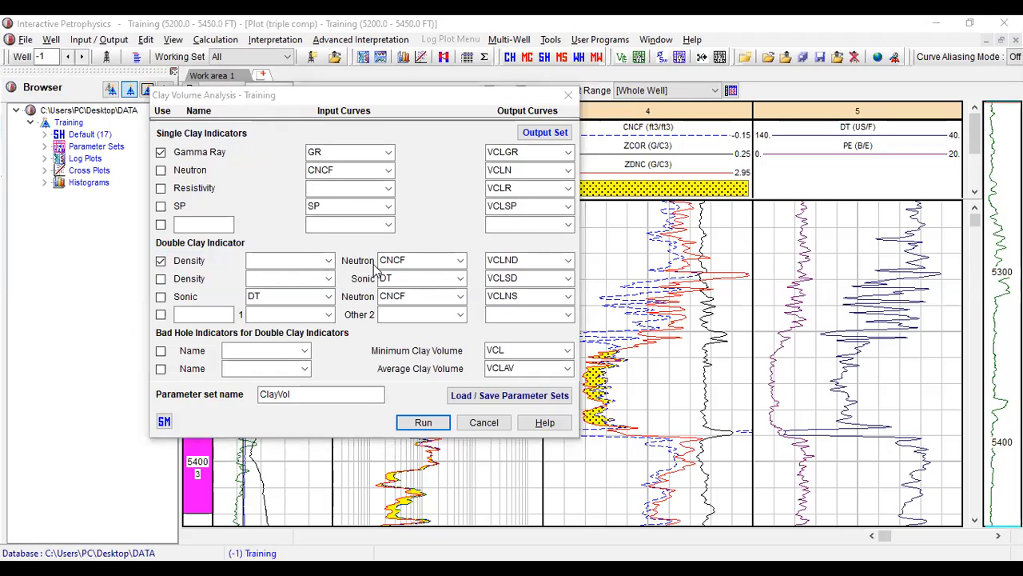
{"action": "left_click", "coordinate": [252, 205]}
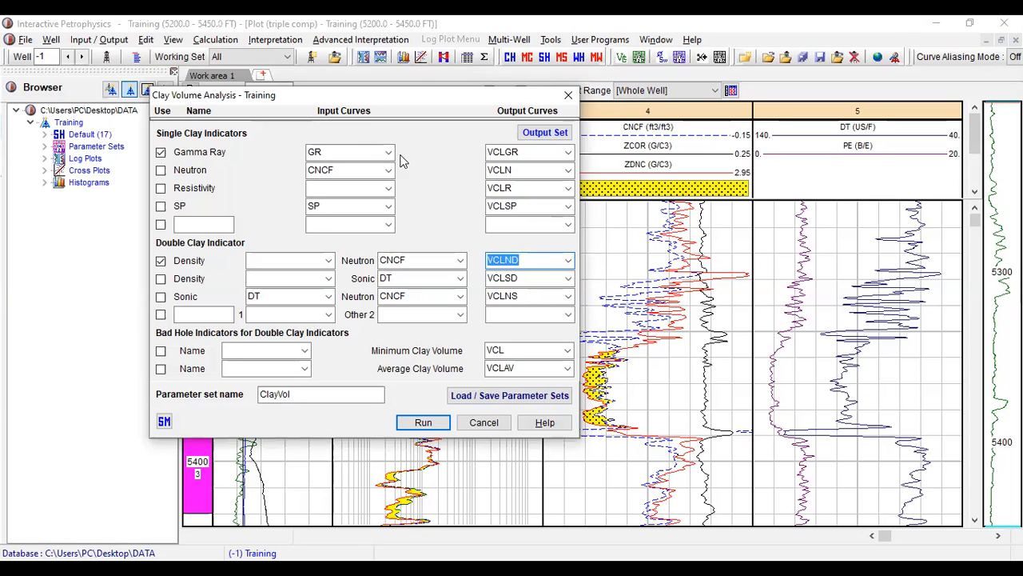
{"action": "left_click_drag", "start_coordinate": [505, 152], "coordinate": [526, 152]}
{"action": "left_click", "coordinate": [506, 152]}
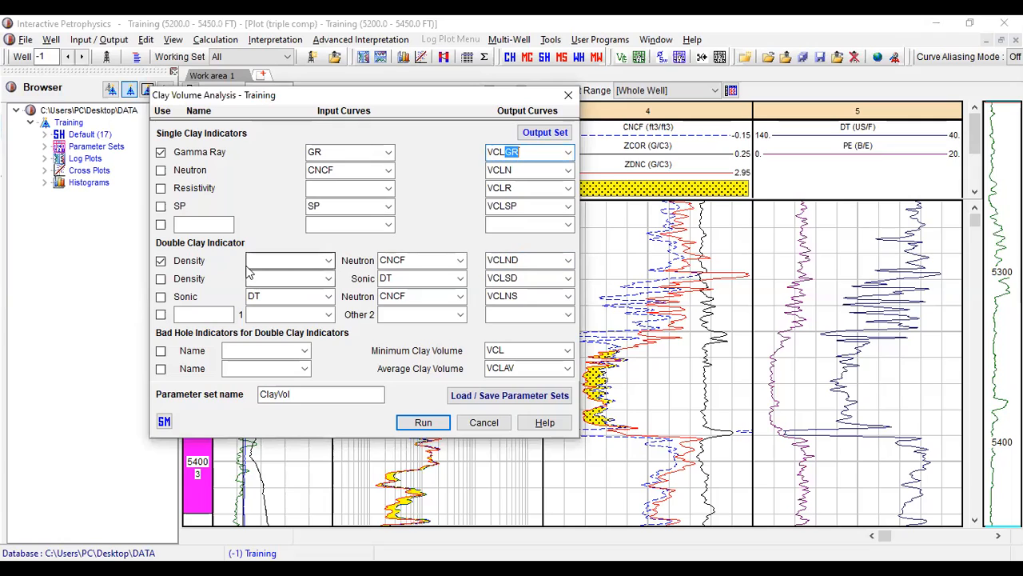
{"action": "left_click", "coordinate": [329, 261]}
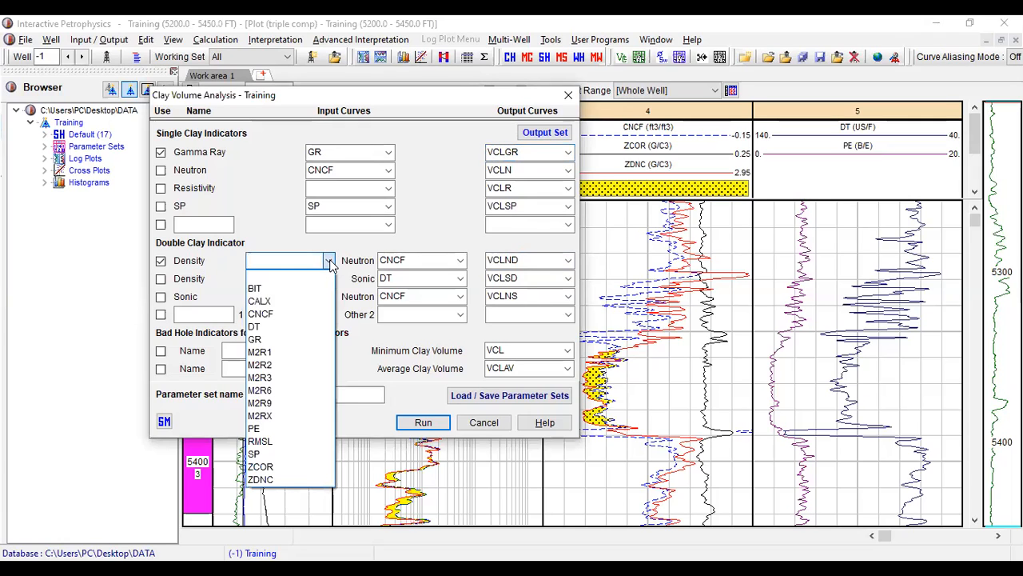
{"action": "left_click", "coordinate": [280, 481]}
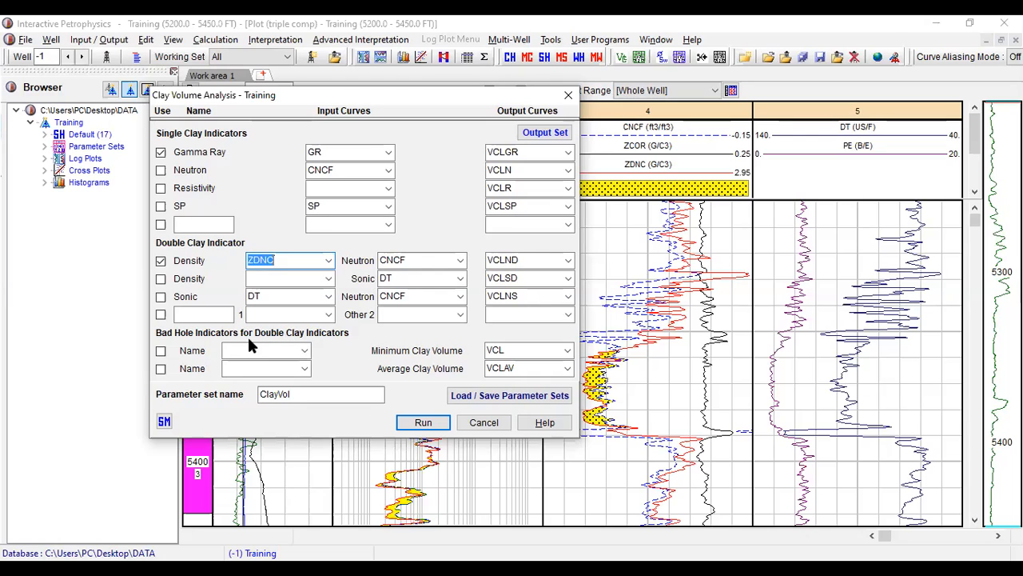
- Set CALX and ZCOR as the two bad hole indicators for the double clay indicators and enable both
{"action": "left_click", "coordinate": [307, 350]}
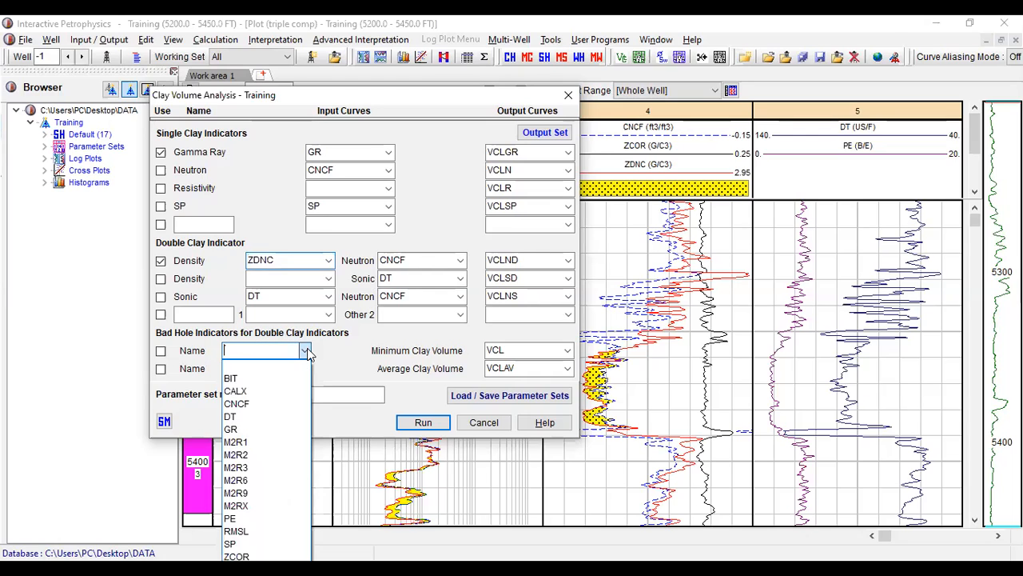
{"action": "left_click", "coordinate": [252, 389]}
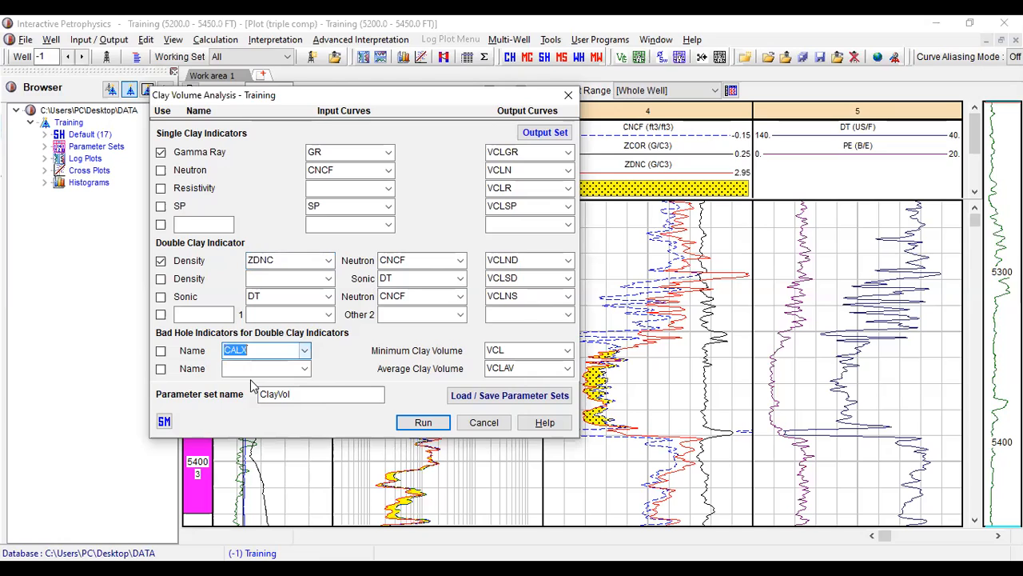
{"action": "left_click", "coordinate": [161, 350]}
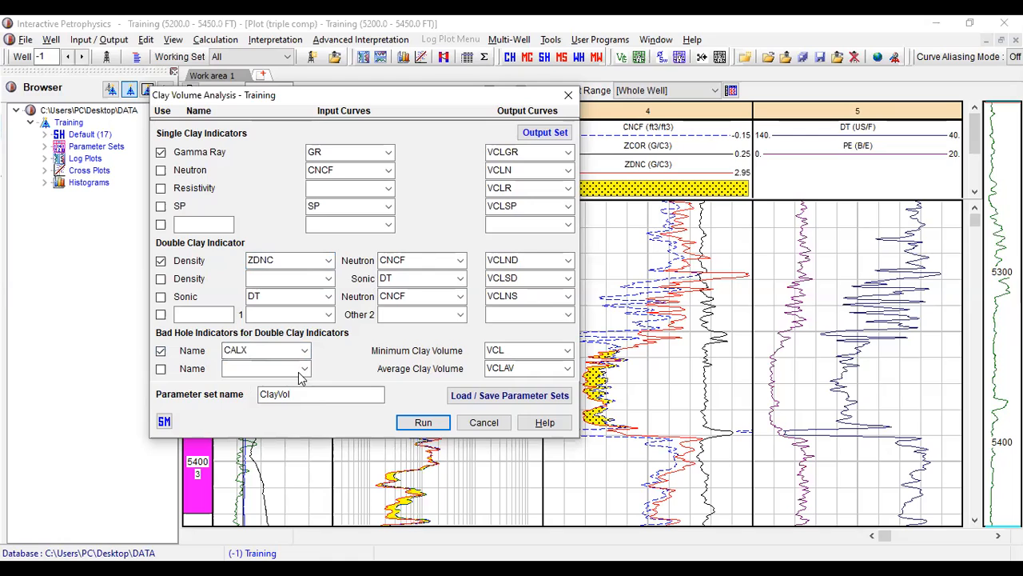
{"action": "left_click", "coordinate": [309, 372]}
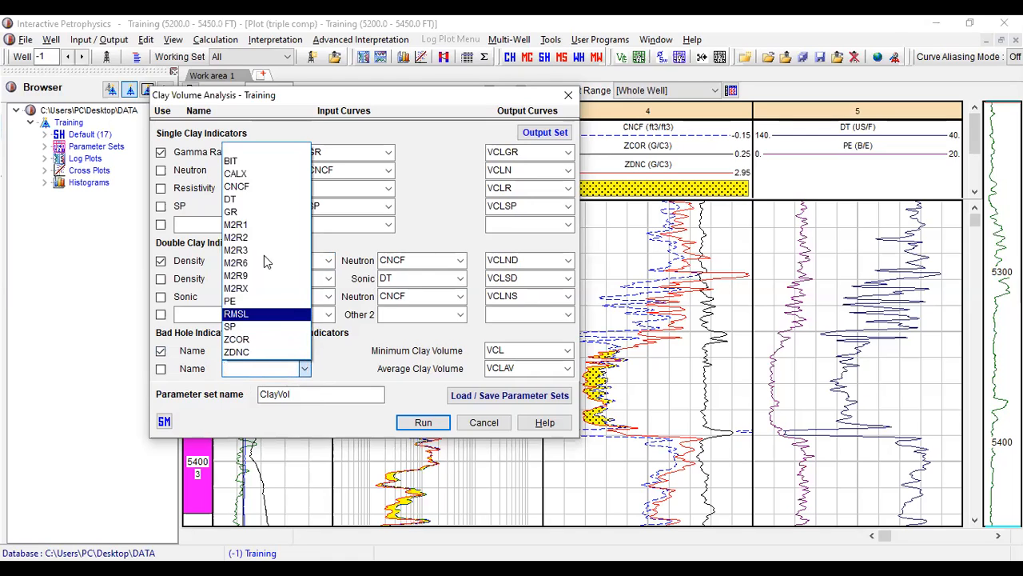
{"action": "left_click", "coordinate": [259, 339]}
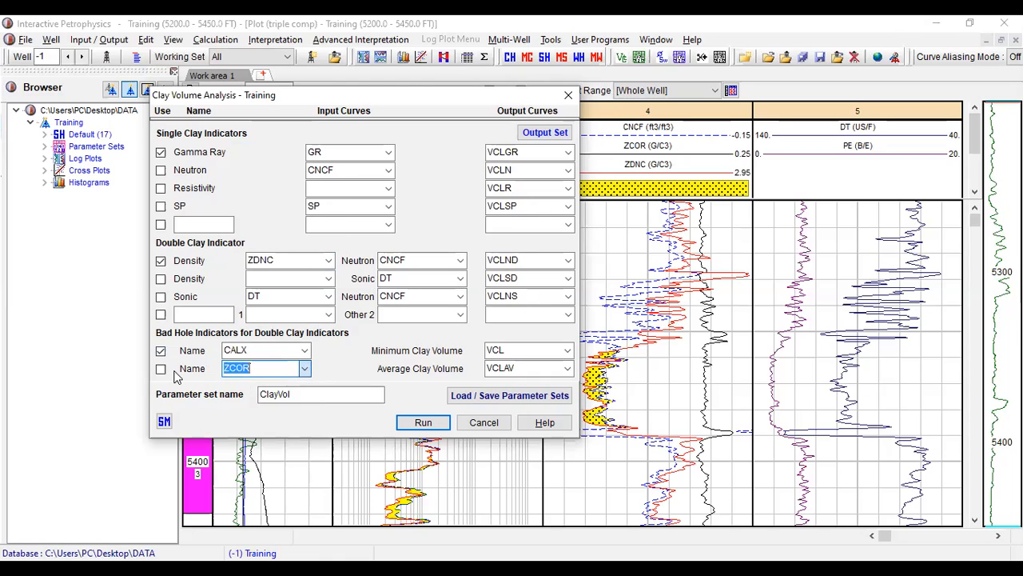
{"action": "left_click", "coordinate": [161, 372]}
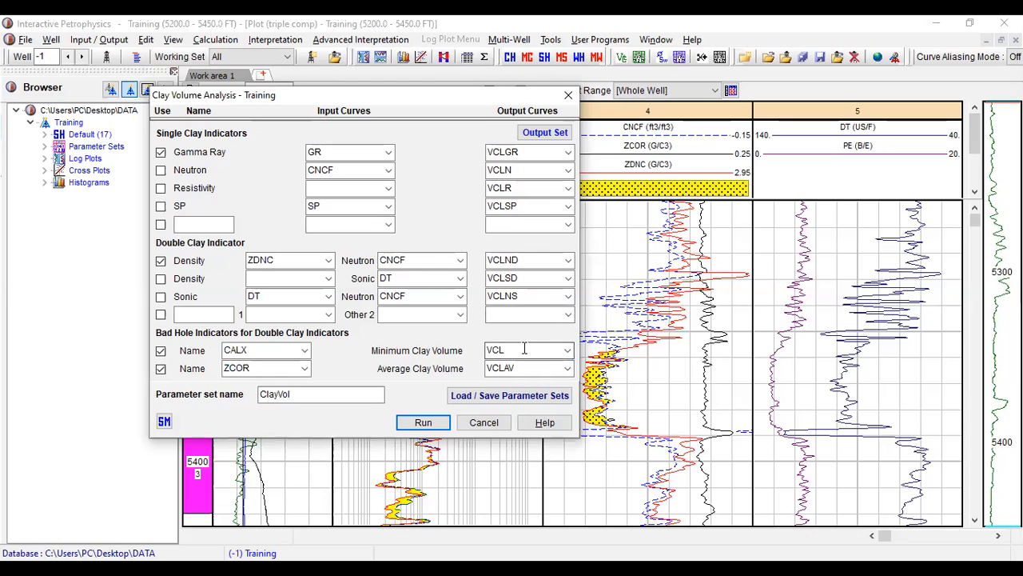
{"action": "left_click", "coordinate": [570, 348]}
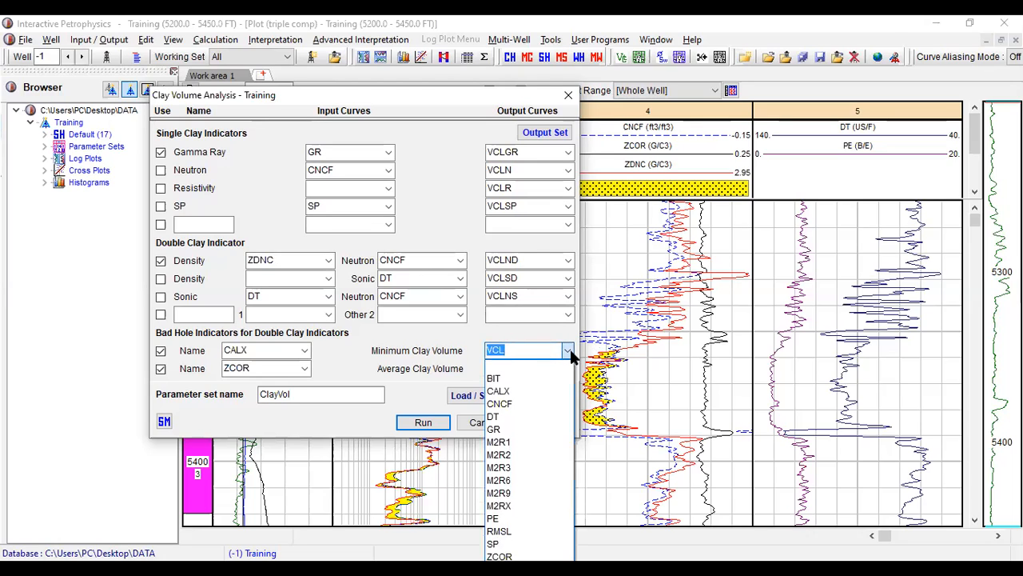
{"action": "left_click", "coordinate": [570, 349]}
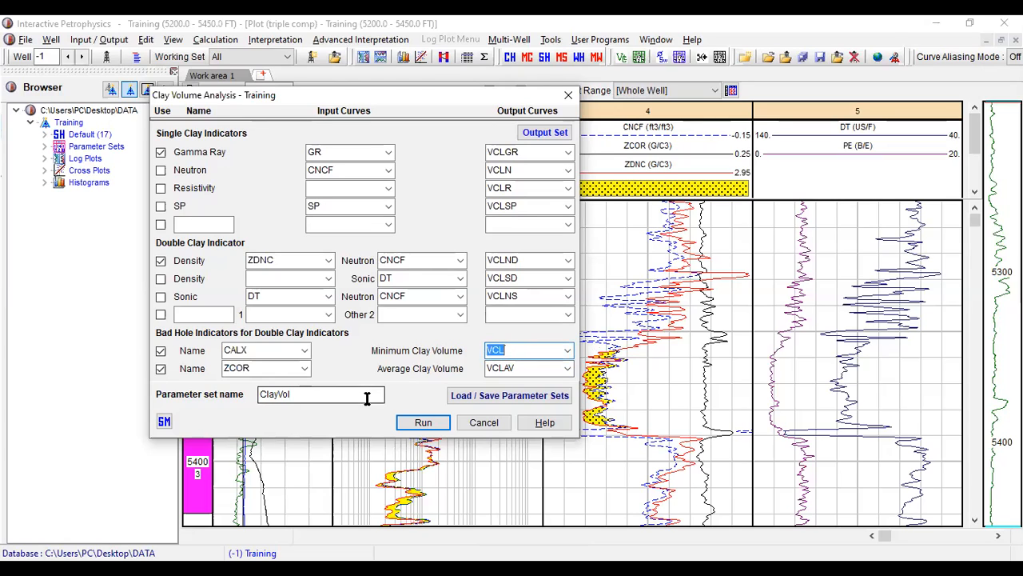
- Replace the clay parameter set with the FM Tops set from the database and run the analysis, initializing the clay parameter plot
{"action": "left_click", "coordinate": [490, 399]}
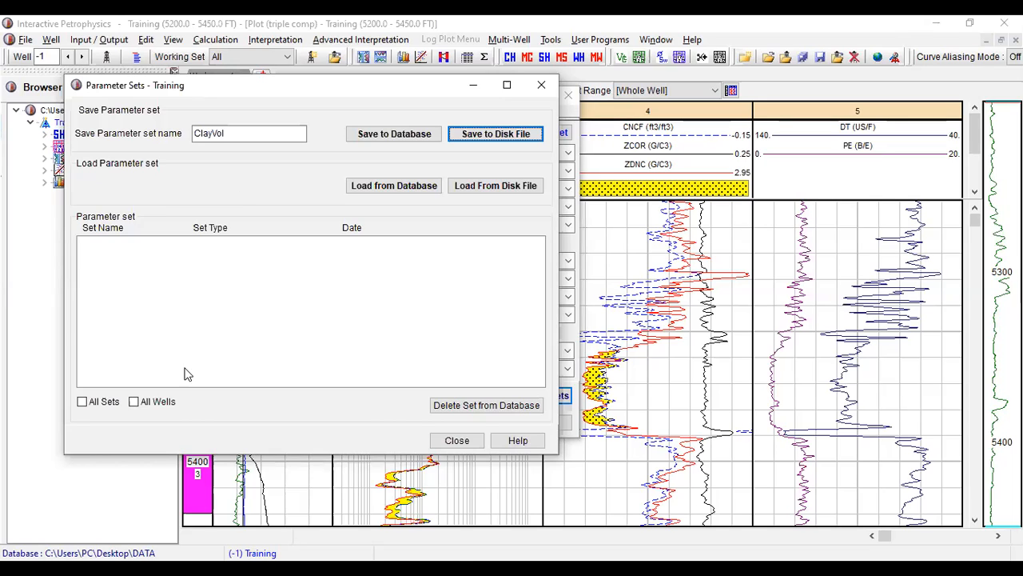
{"action": "left_click", "coordinate": [83, 402]}
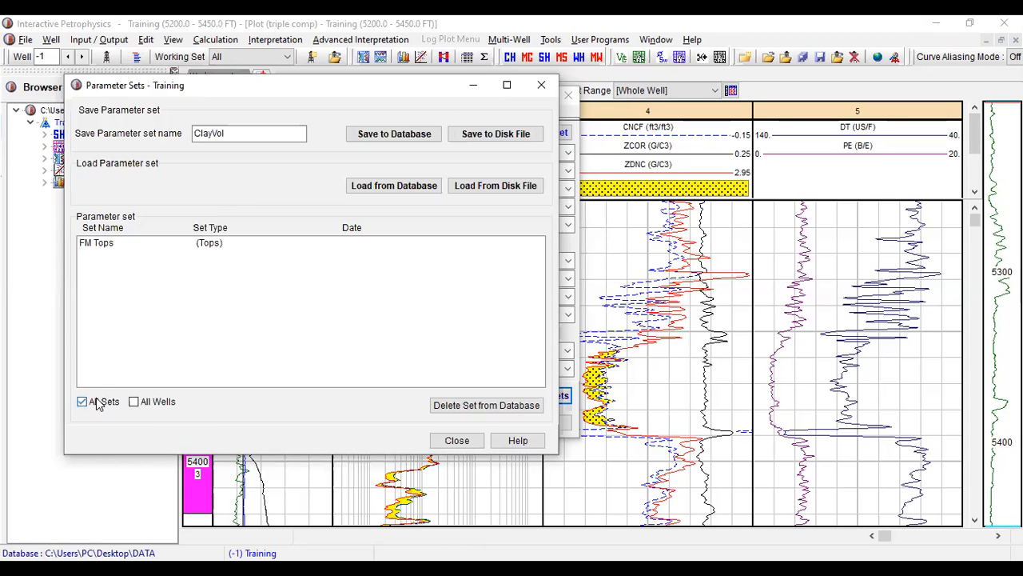
{"action": "left_click", "coordinate": [120, 244]}
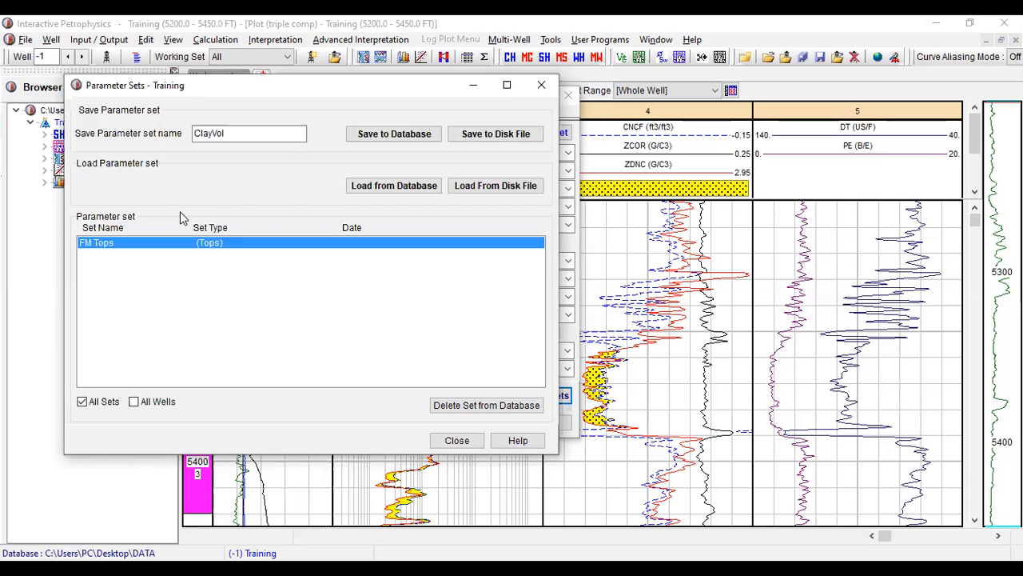
{"action": "left_click", "coordinate": [410, 187]}
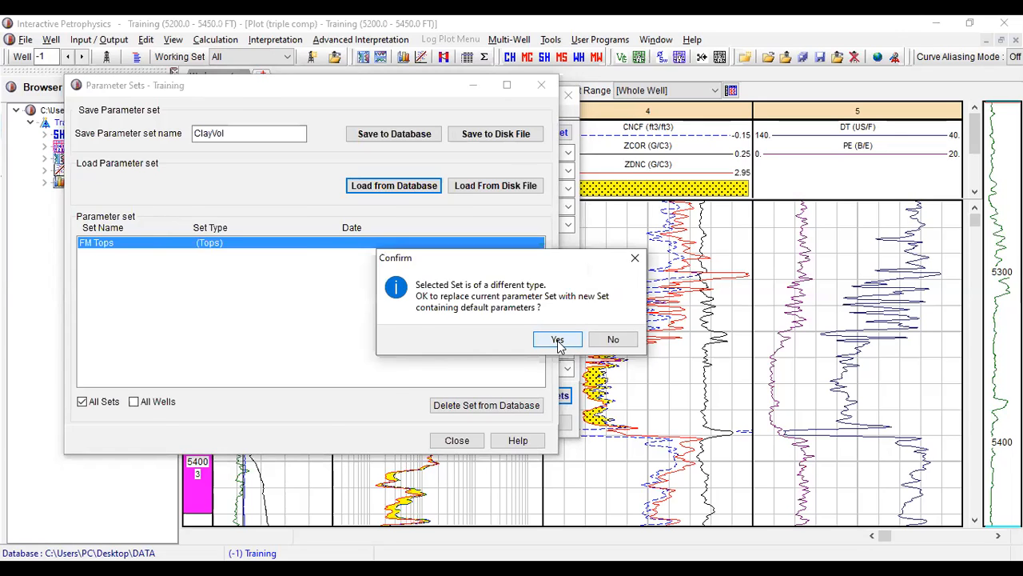
{"action": "left_click", "coordinate": [557, 340]}
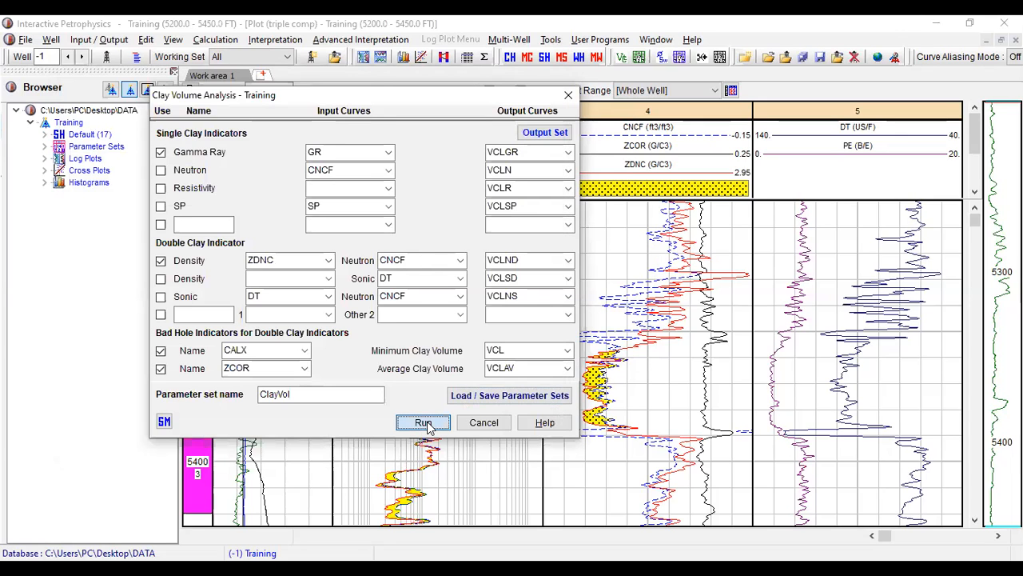
{"action": "left_click", "coordinate": [424, 424]}
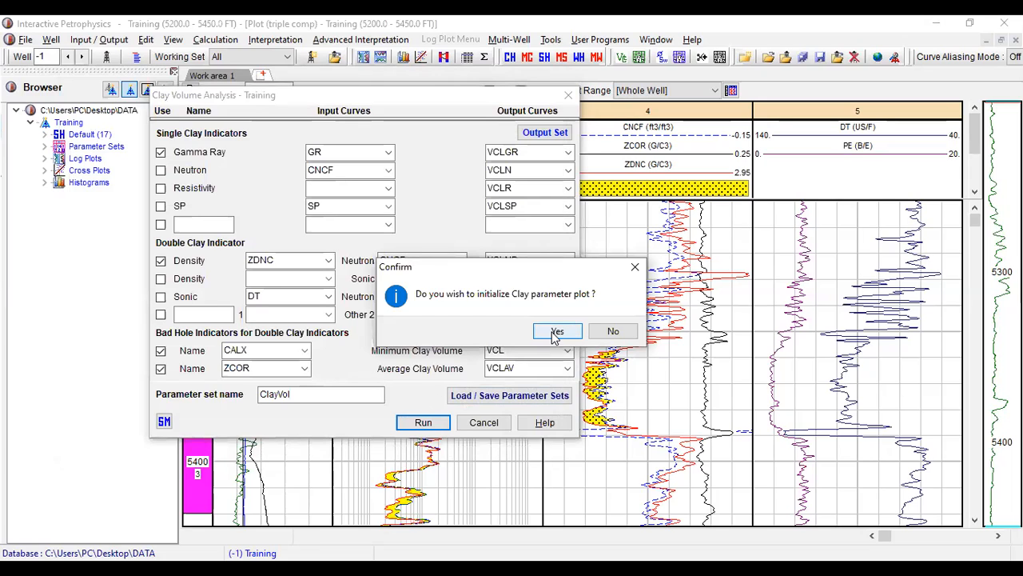
{"action": "left_click", "coordinate": [556, 331]}
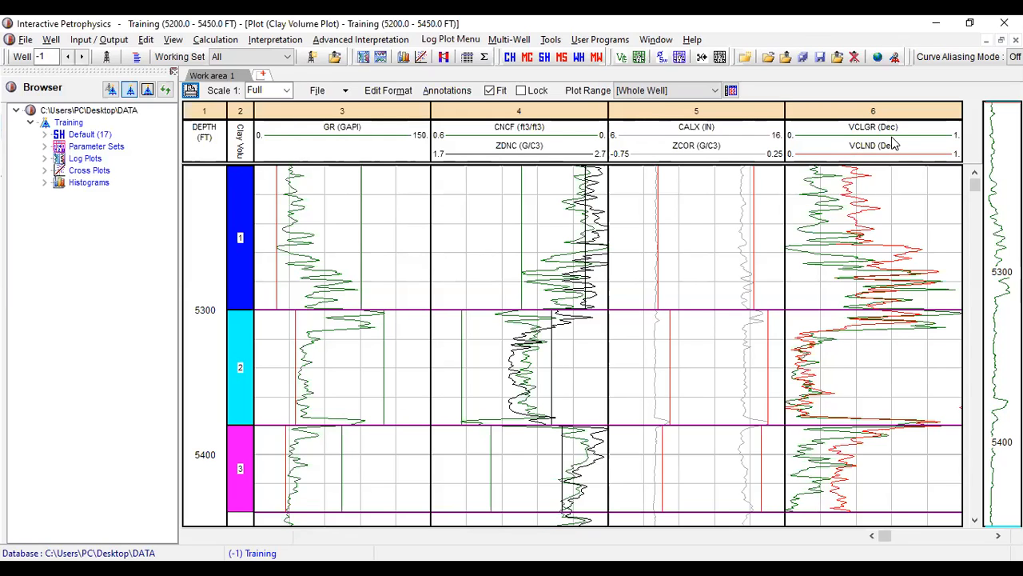
{"action": "double_click", "coordinate": [823, 126]}
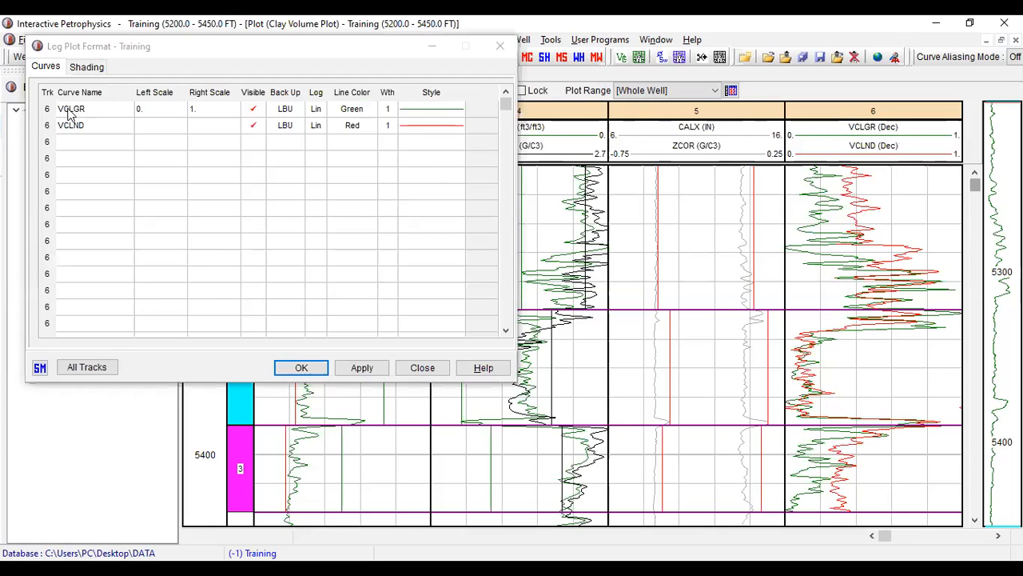
{"action": "left_click", "coordinate": [120, 109]}
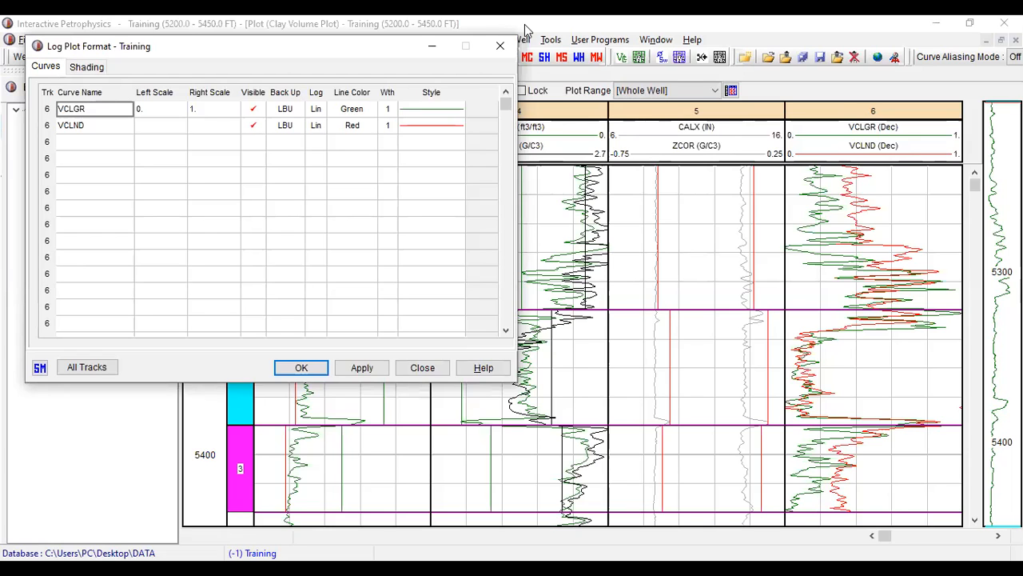
{"action": "left_click", "coordinate": [428, 44]}
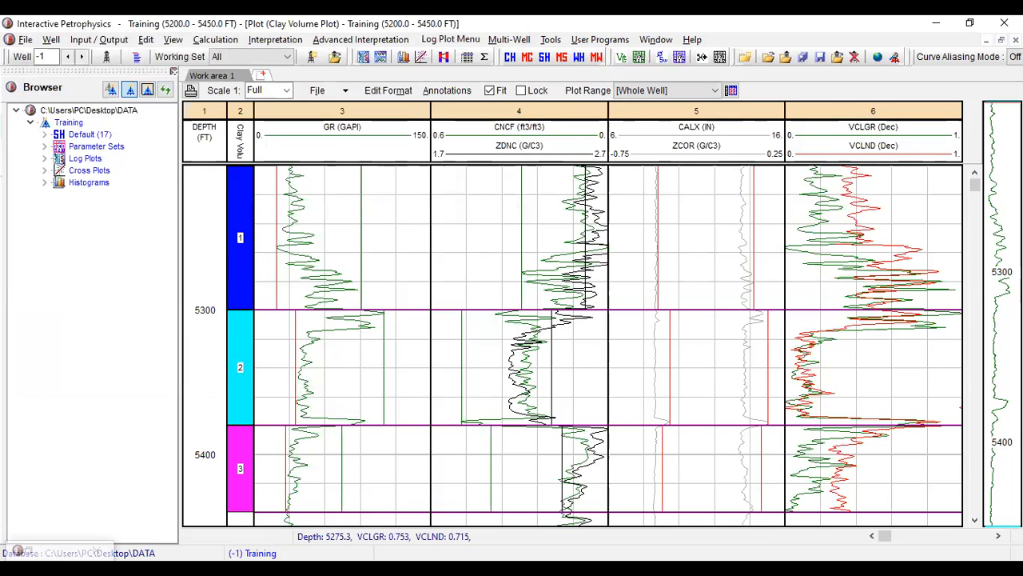
{"action": "left_click", "coordinate": [344, 569]}
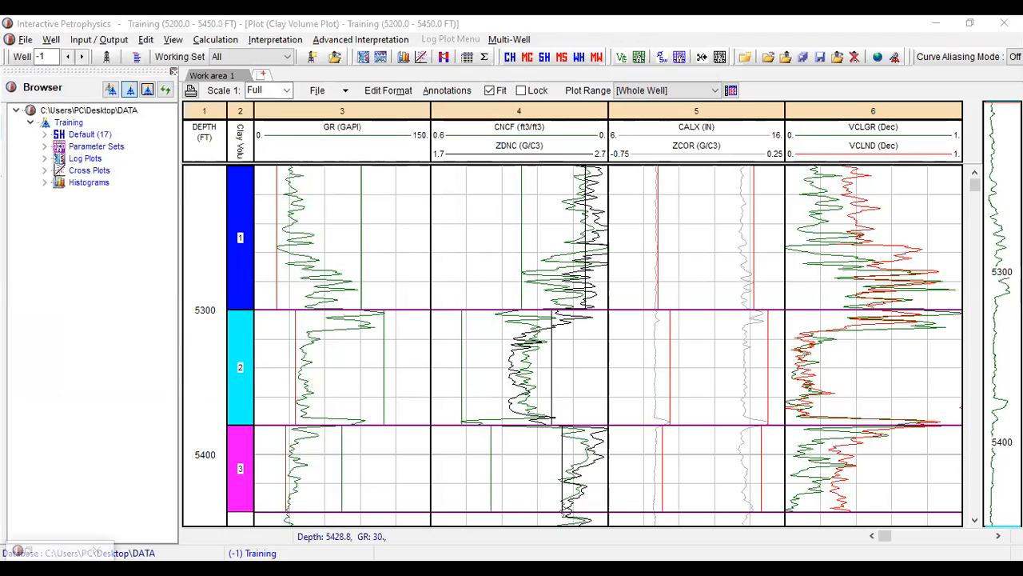
{"action": "left_click", "coordinate": [894, 133]}
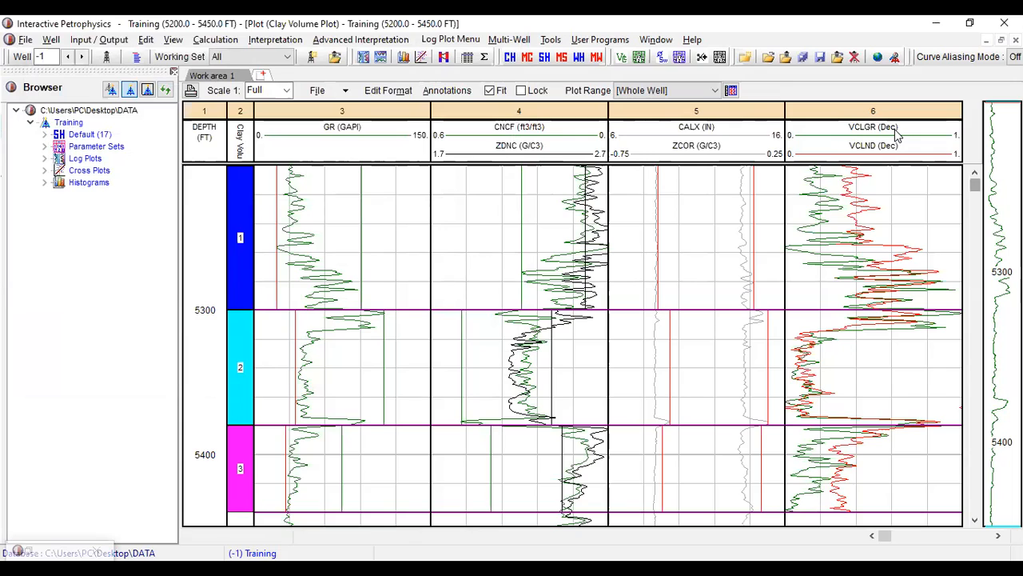
{"action": "double_click", "coordinate": [897, 134]}
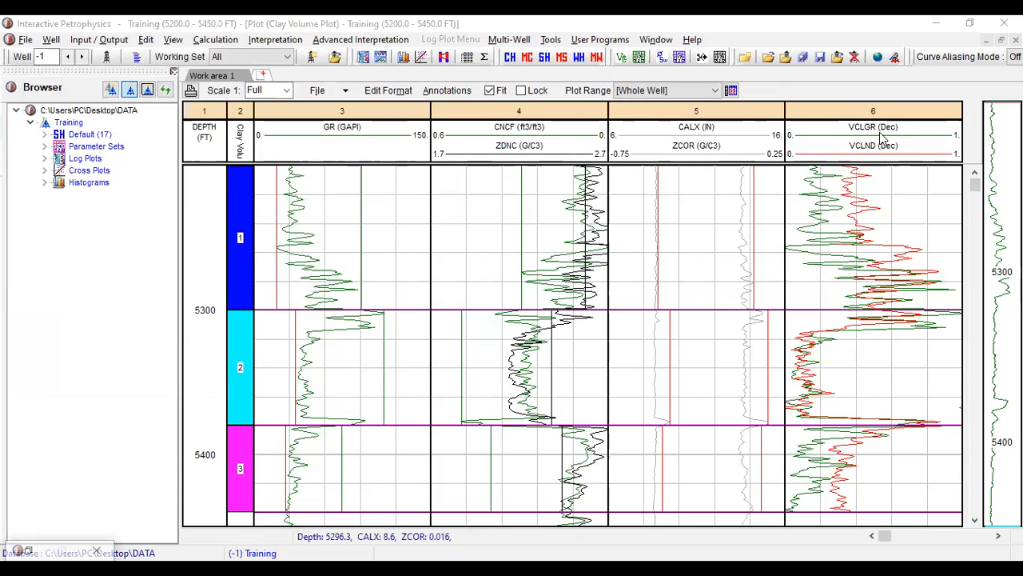
- Add the VCL curve as a third curve in the format of track 6 of the Clay Volume plot
{"action": "double_click", "coordinate": [882, 138]}
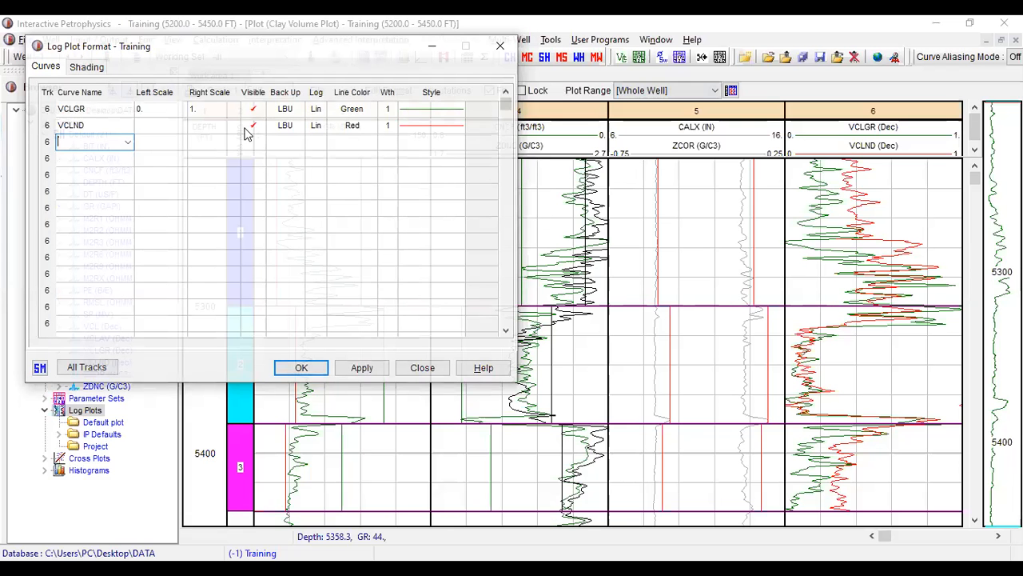
{"action": "left_click", "coordinate": [129, 144]}
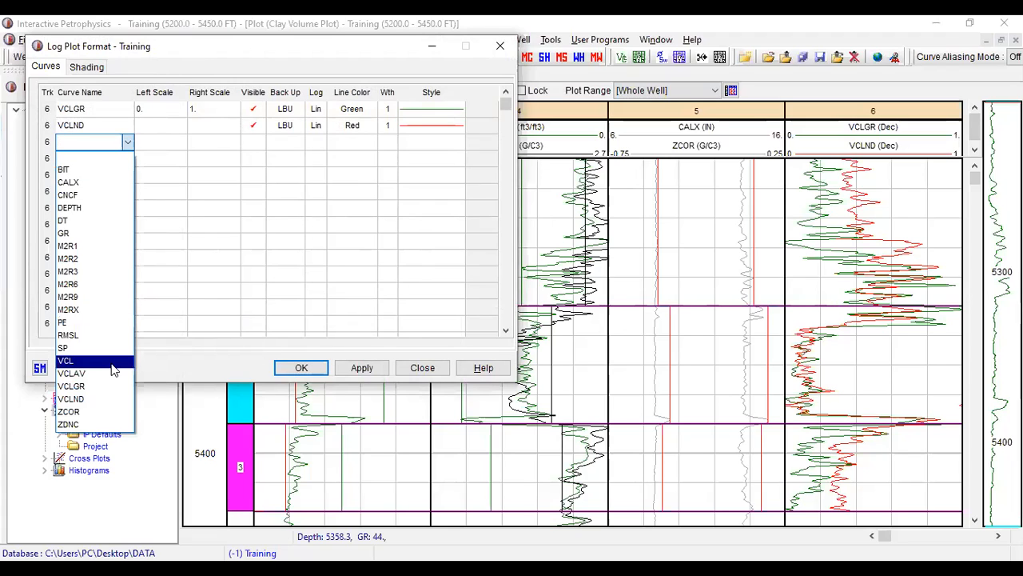
{"action": "left_click", "coordinate": [192, 365]}
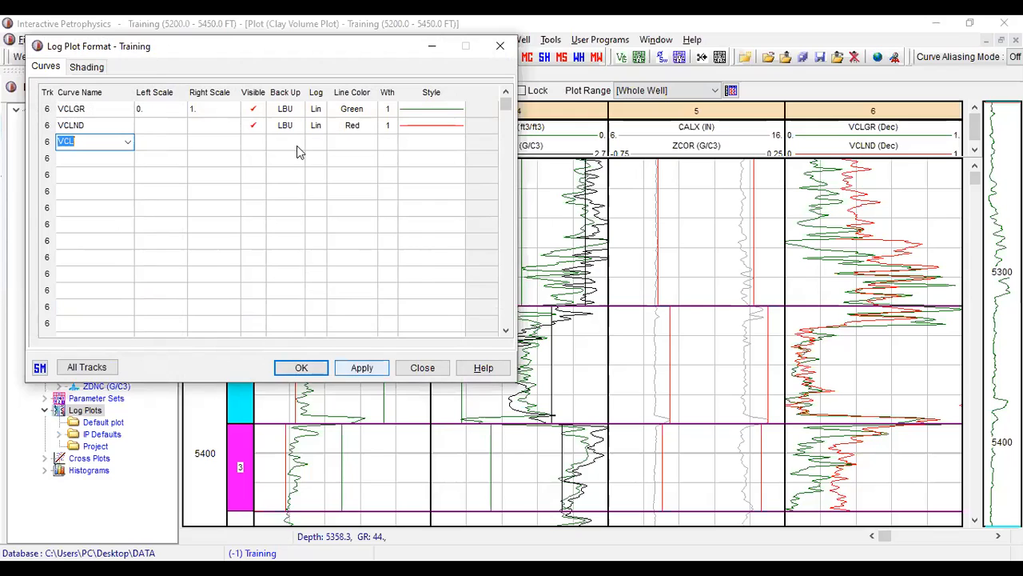
{"action": "left_click", "coordinate": [164, 142]}
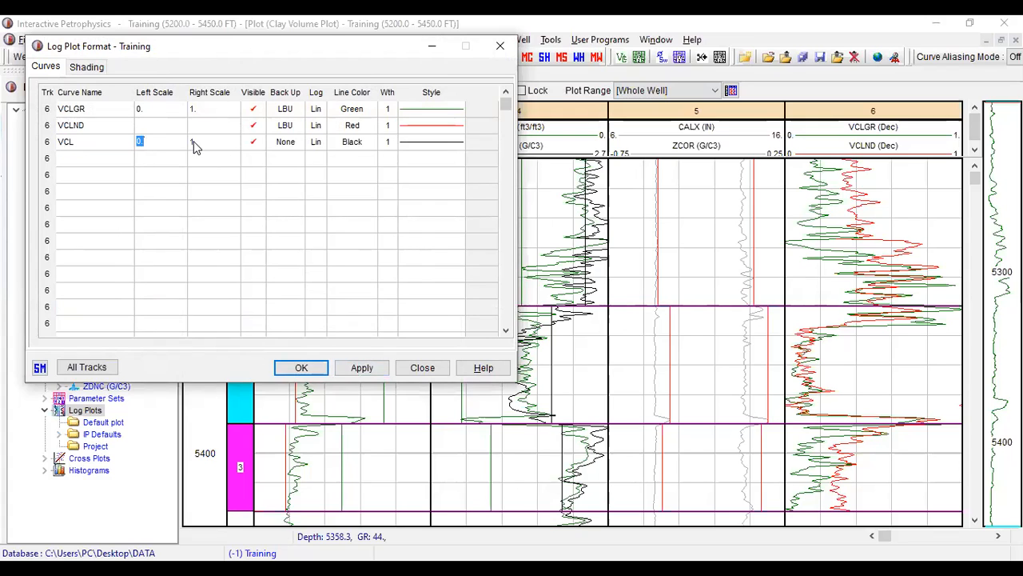
- Set the line color of the VCL curve in the track 6 format to Lime
{"action": "left_click", "coordinate": [457, 147]}
{"action": "left_click", "coordinate": [370, 144]}
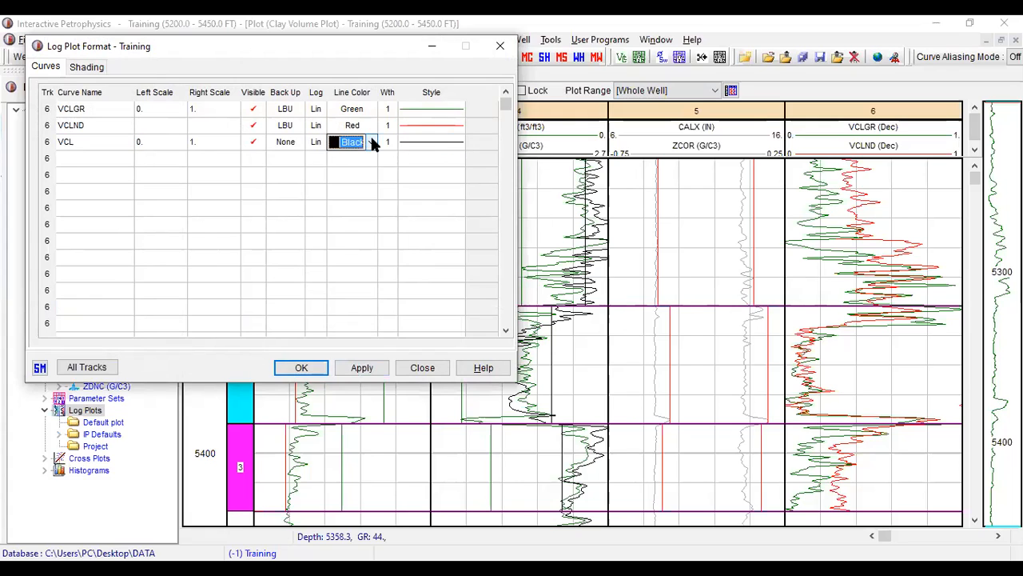
{"action": "left_click", "coordinate": [371, 143]}
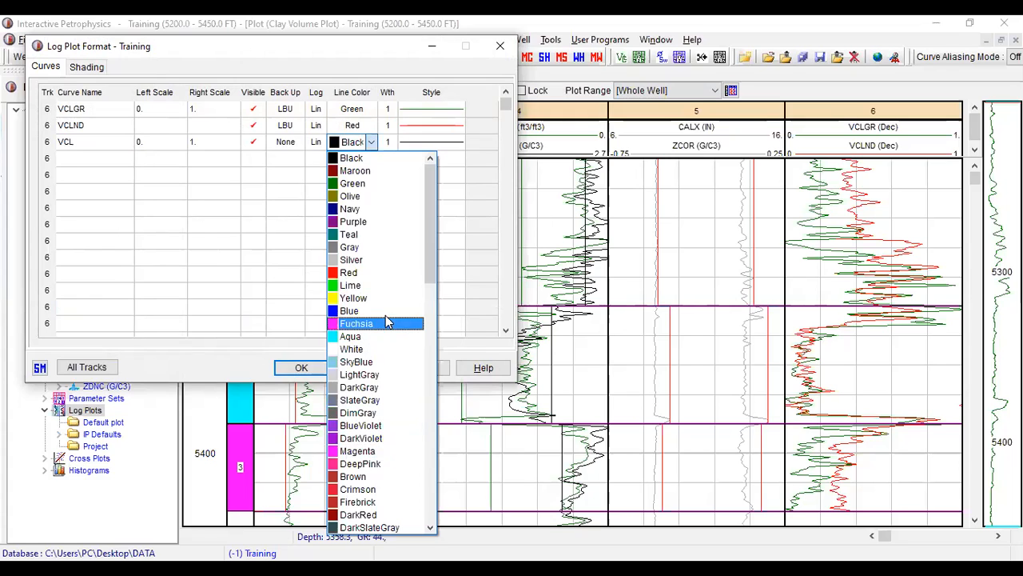
{"action": "left_click", "coordinate": [387, 286]}
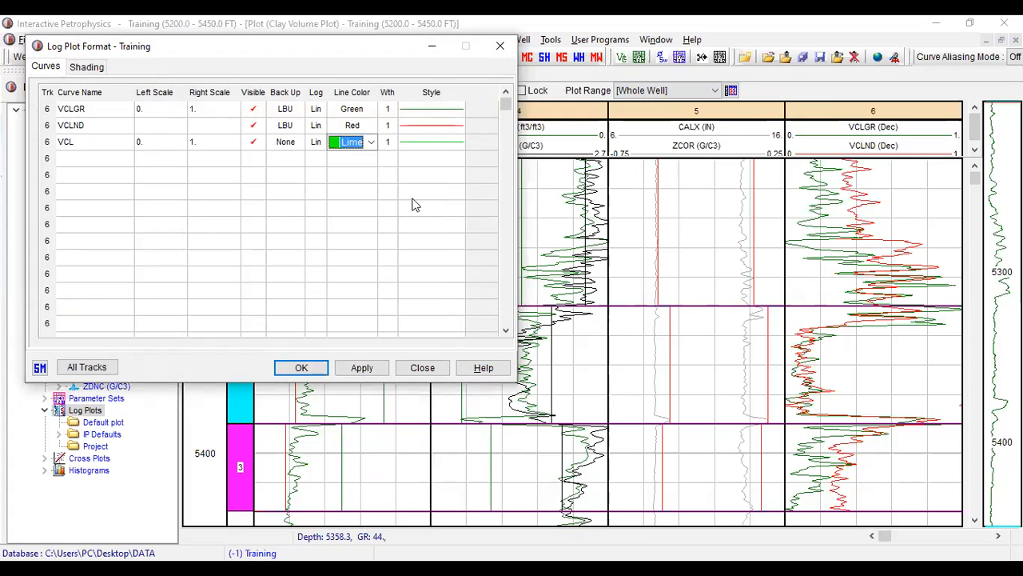
- Change the VCL curve's line color in track 6 to ForestGreen and apply it to the plot
{"action": "left_click", "coordinate": [352, 142]}
{"action": "left_click", "coordinate": [371, 142]}
{"action": "scroll", "coordinate": [352, 440], "scroll_direction": "down", "scroll_amount": 5}
{"action": "scroll", "coordinate": [344, 440], "scroll_direction": "down", "scroll_amount": 1}
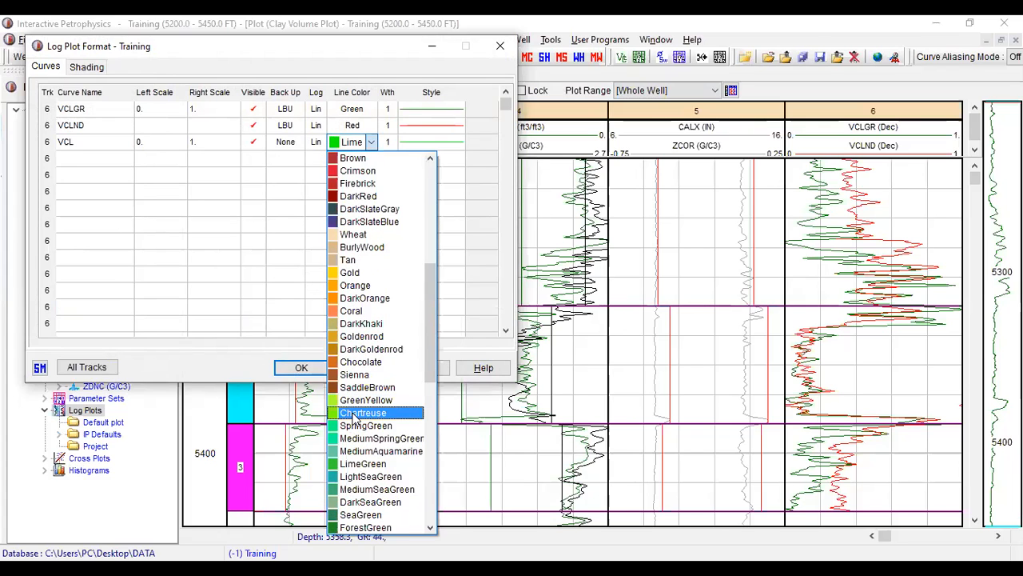
{"action": "left_click", "coordinate": [365, 528]}
{"action": "left_click", "coordinate": [360, 367]}
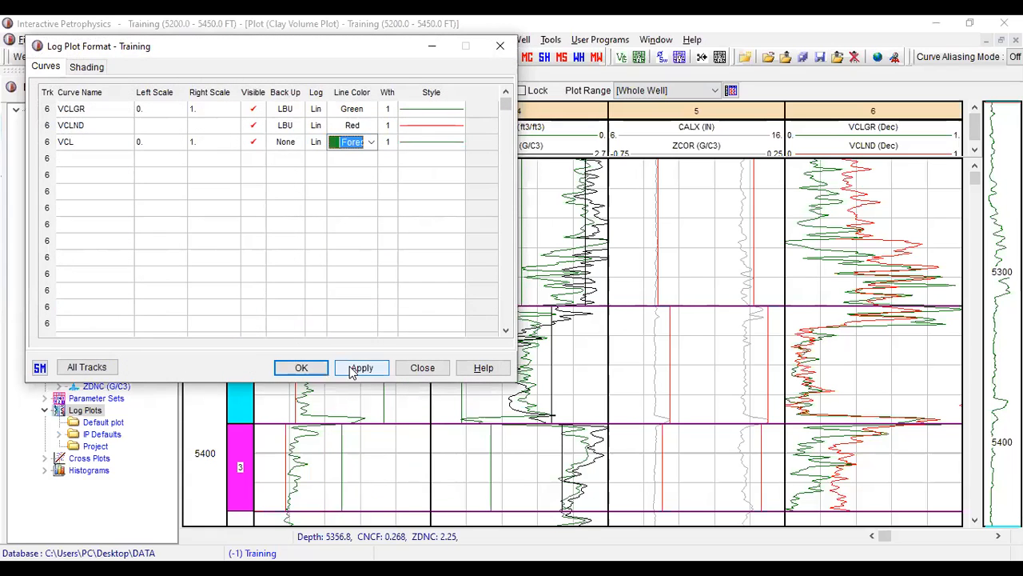
- Change the VCL curve's line color in track 6 to Wheat and accept the log plot format
{"action": "left_click", "coordinate": [371, 141]}
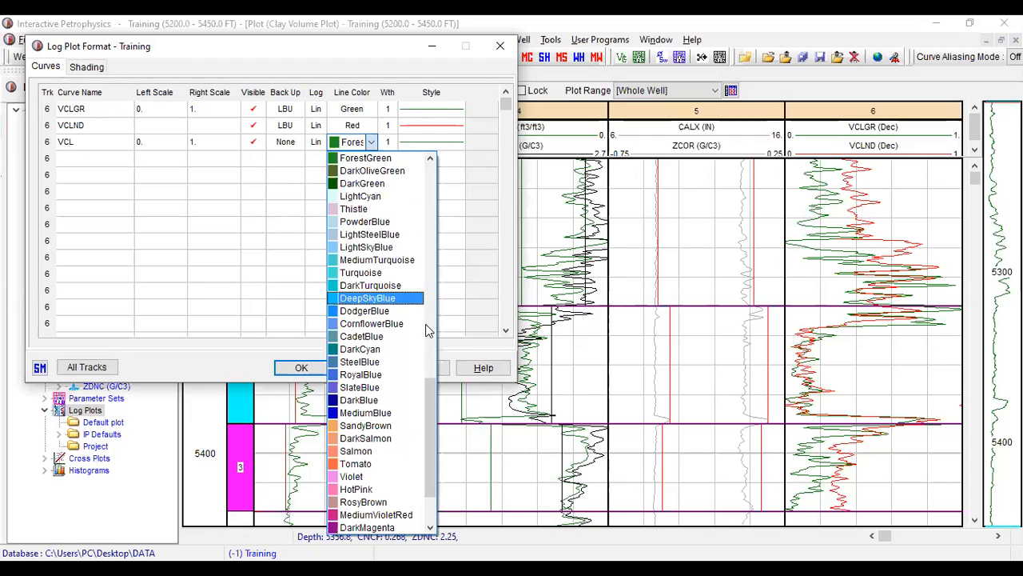
{"action": "scroll", "coordinate": [411, 320], "scroll_direction": "up", "scroll_amount": 4}
{"action": "scroll", "coordinate": [399, 234], "scroll_direction": "up", "scroll_amount": 3}
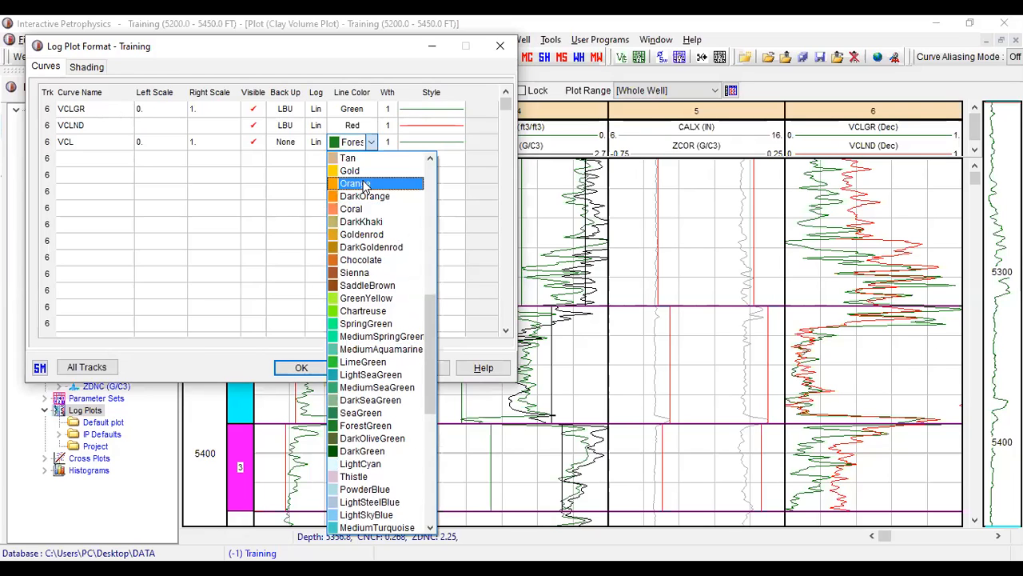
{"action": "scroll", "coordinate": [389, 460], "scroll_direction": "down", "scroll_amount": 2}
{"action": "scroll", "coordinate": [390, 456], "scroll_direction": "down", "scroll_amount": 3}
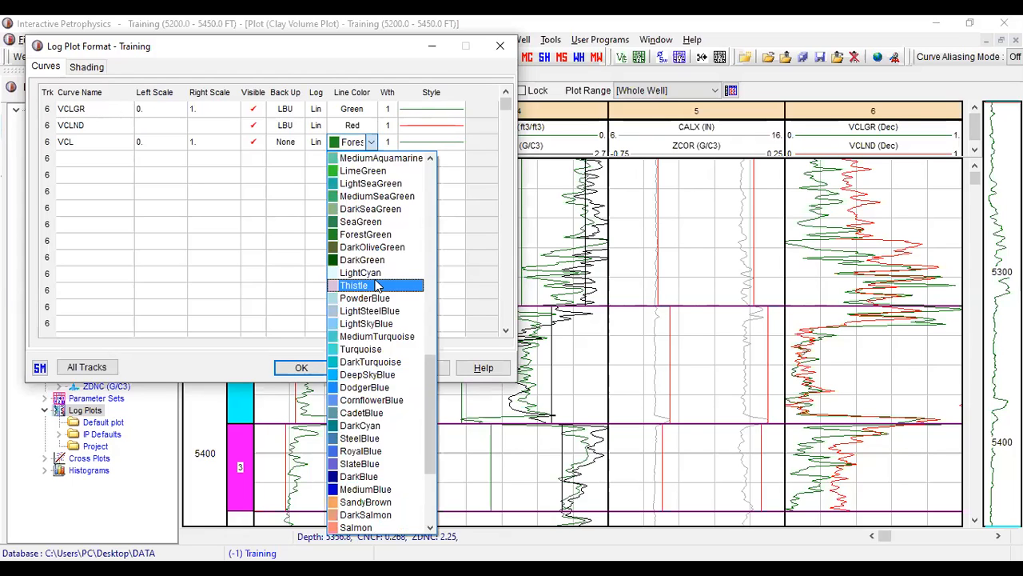
{"action": "scroll", "coordinate": [391, 261], "scroll_direction": "up", "scroll_amount": 8}
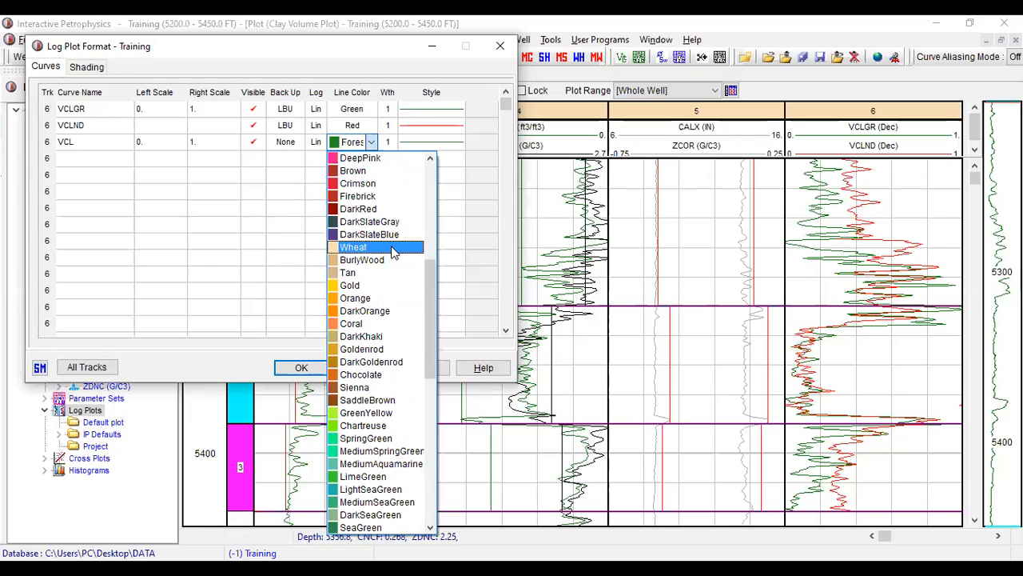
{"action": "left_click", "coordinate": [391, 248]}
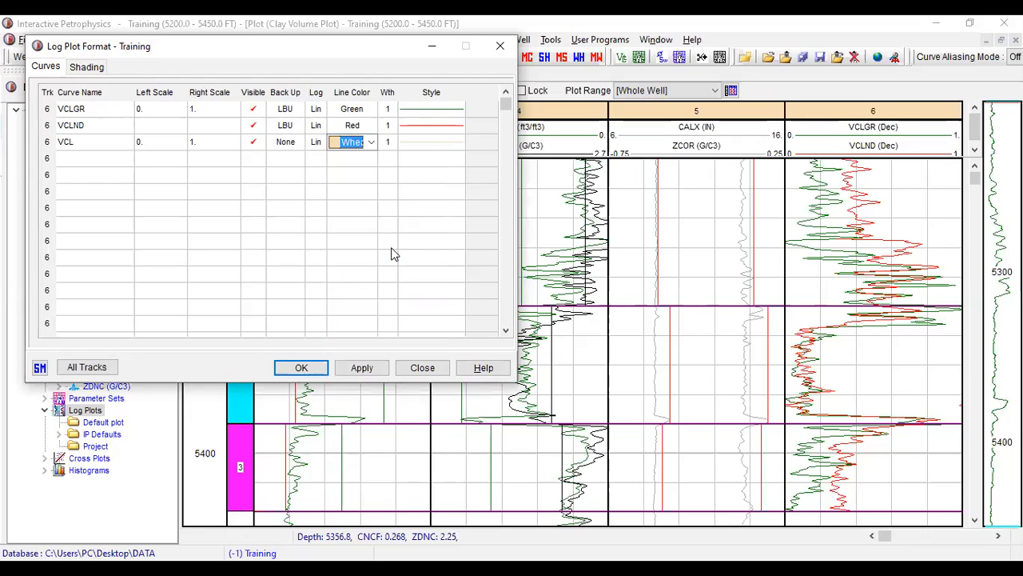
{"action": "left_click", "coordinate": [317, 367]}
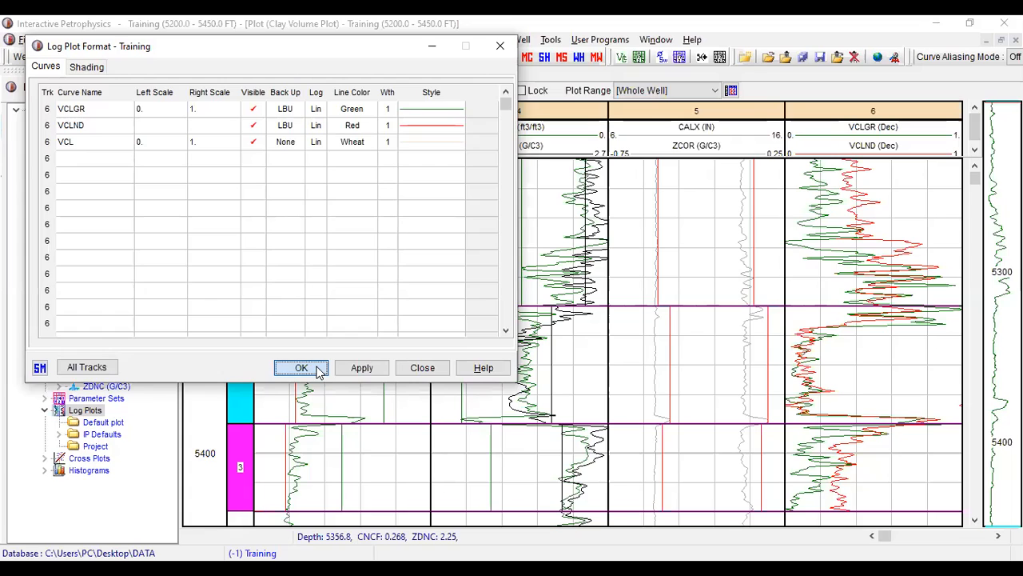
{"action": "left_click", "coordinate": [316, 369]}
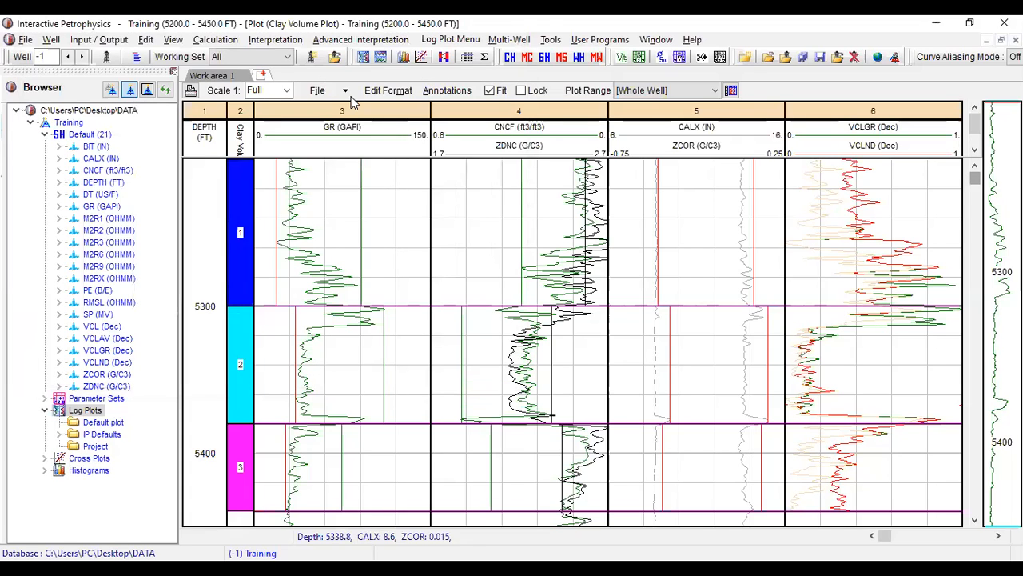
- Change the VCL curve's line color in track 6 to Chocolate and enlarge the track header to fit all three curves
{"action": "left_click", "coordinate": [851, 148]}
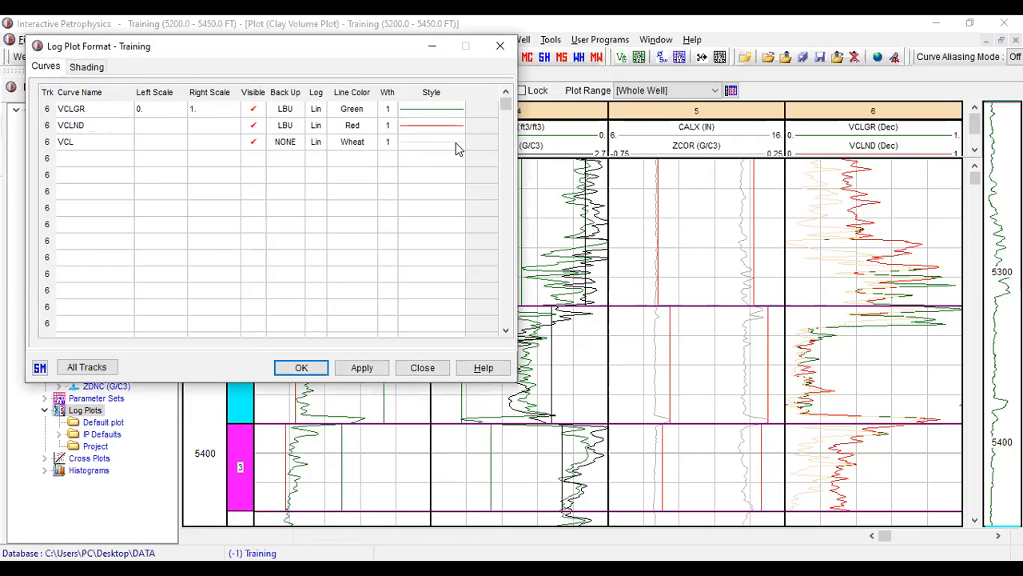
{"action": "left_click", "coordinate": [359, 141]}
{"action": "left_click", "coordinate": [372, 141]}
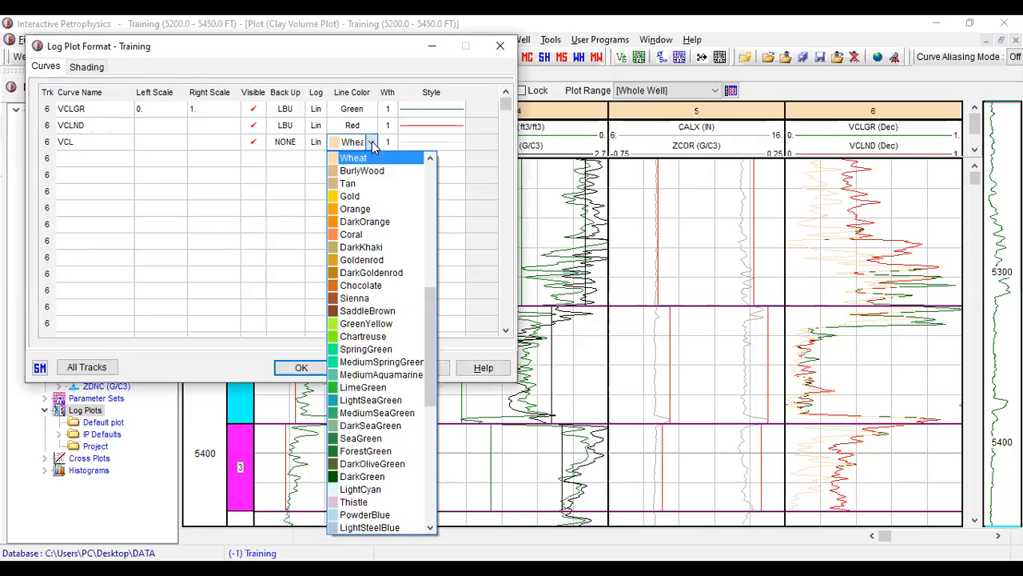
{"action": "left_click", "coordinate": [382, 296]}
{"action": "left_click", "coordinate": [320, 366]}
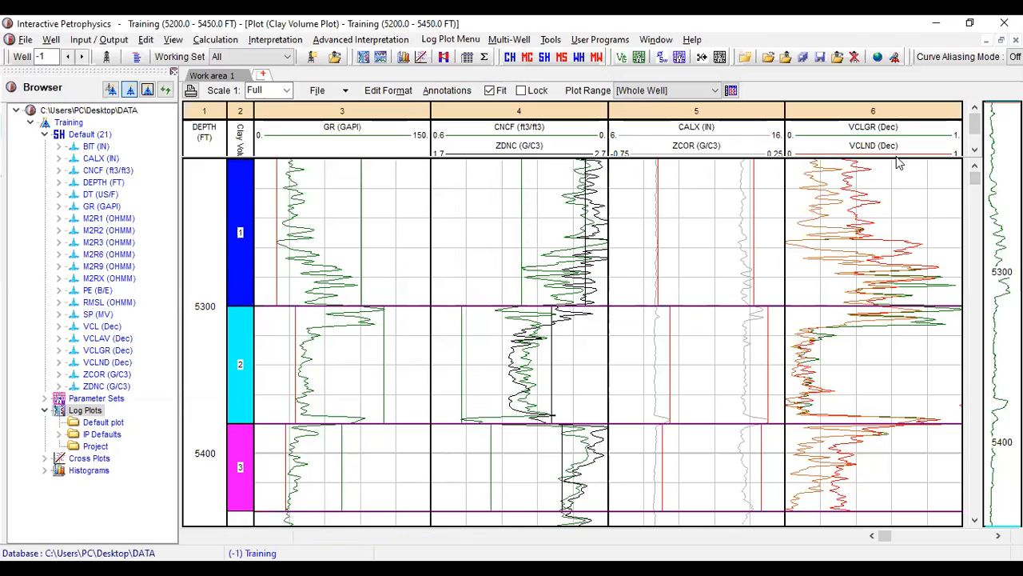
{"action": "left_click_drag", "start_coordinate": [894, 158], "coordinate": [887, 184]}
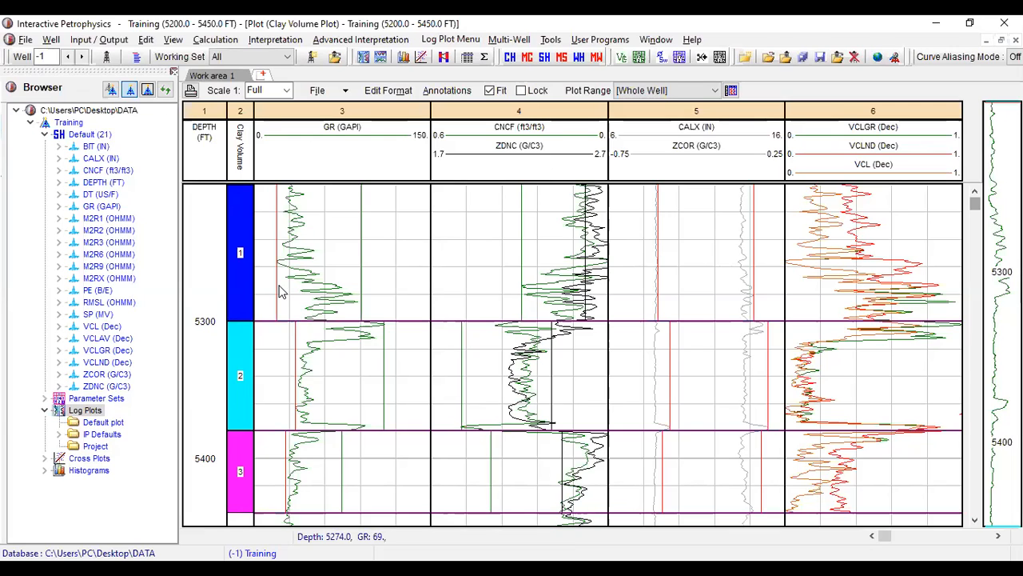
{"action": "left_click_drag", "start_coordinate": [345, 192], "coordinate": [342, 188]}
{"action": "left_click", "coordinate": [267, 199]}
{"action": "left_click_drag", "start_coordinate": [284, 174], "coordinate": [285, 241]}
{"action": "left_click_drag", "start_coordinate": [276, 302], "coordinate": [265, 240]}
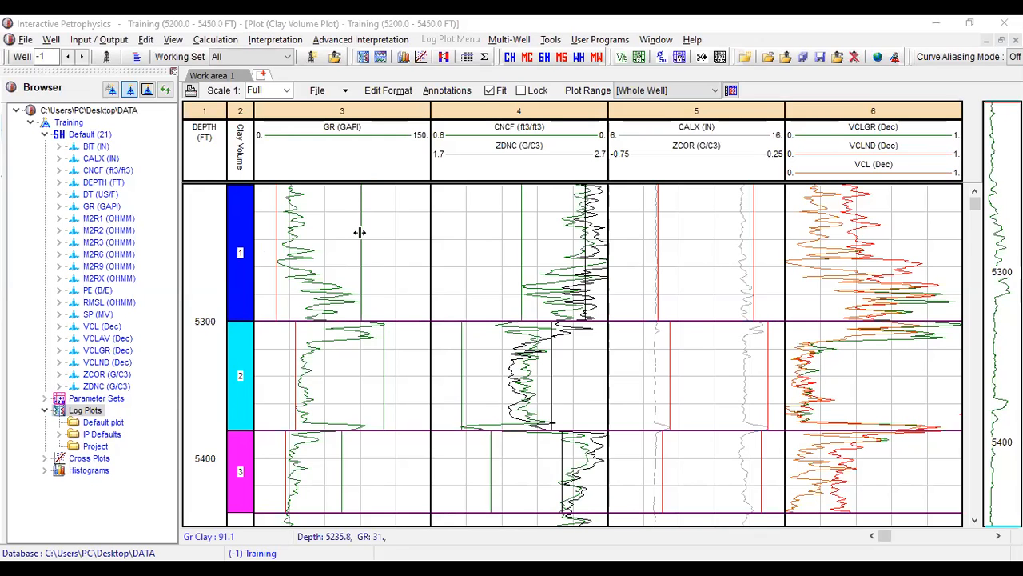
- Shift the zone 1 GR clay line in track 3 inward to the highest peak of the GR curve
{"action": "left_click_drag", "start_coordinate": [353, 233], "coordinate": [347, 232]}
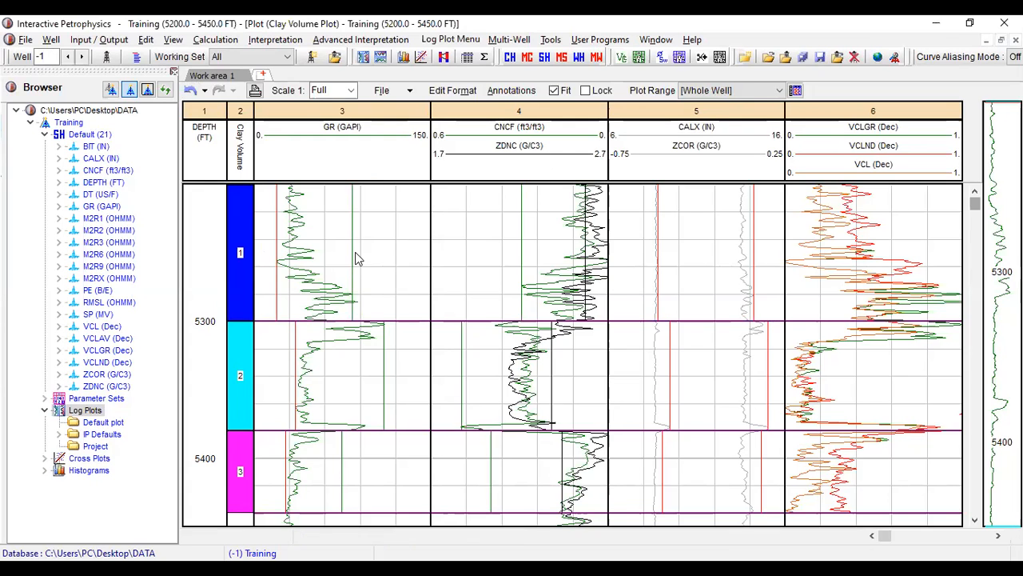
{"action": "mouse_move", "coordinate": [350, 252]}
{"action": "left_mouse_down"}
{"action": "mouse_move", "coordinate": [361, 252]}
{"action": "mouse_move", "coordinate": [351, 250]}
{"action": "left_mouse_up"}
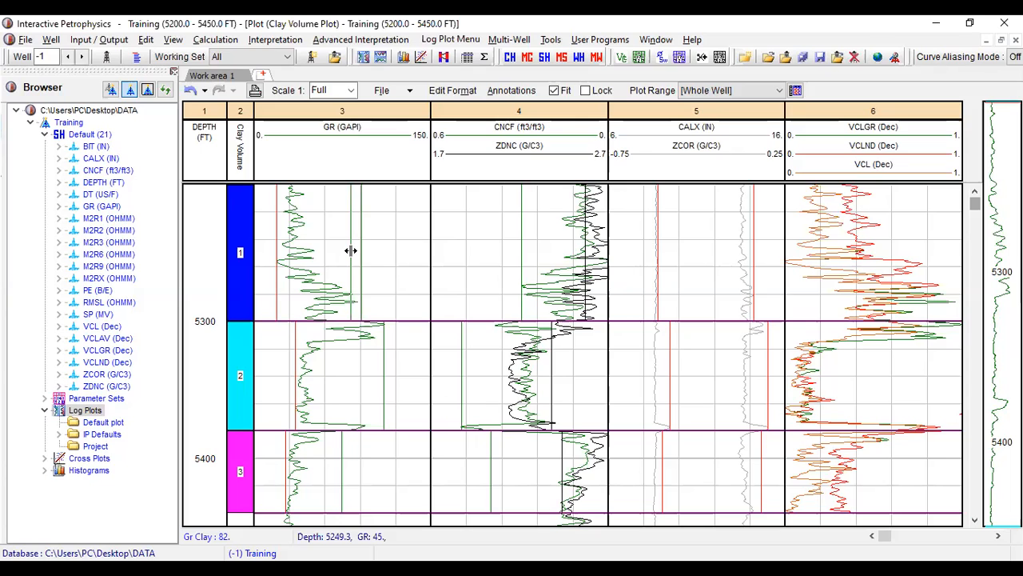
{"action": "left_click_drag", "start_coordinate": [353, 250], "coordinate": [355, 249]}
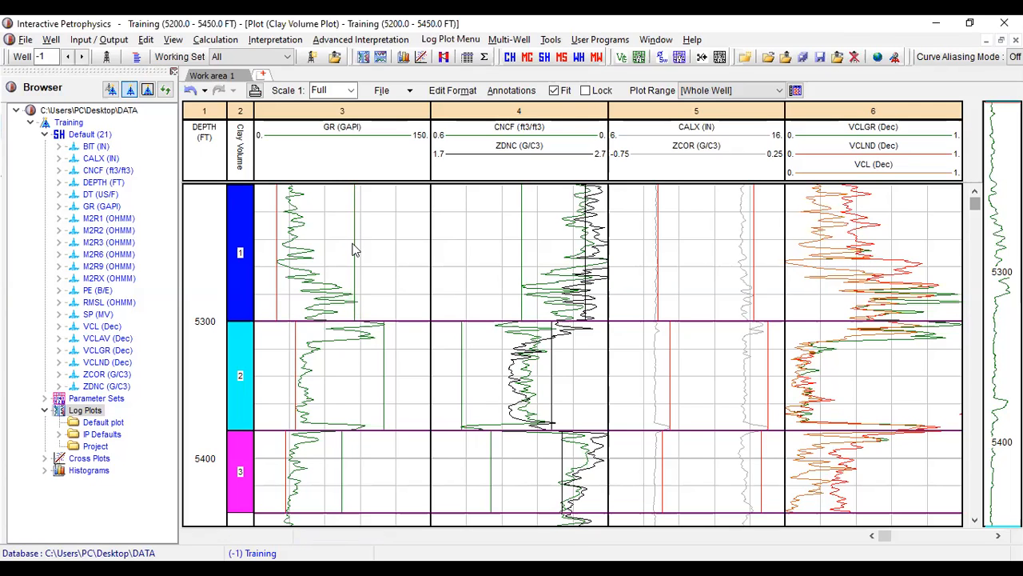
{"action": "left_click_drag", "start_coordinate": [355, 250], "coordinate": [357, 276]}
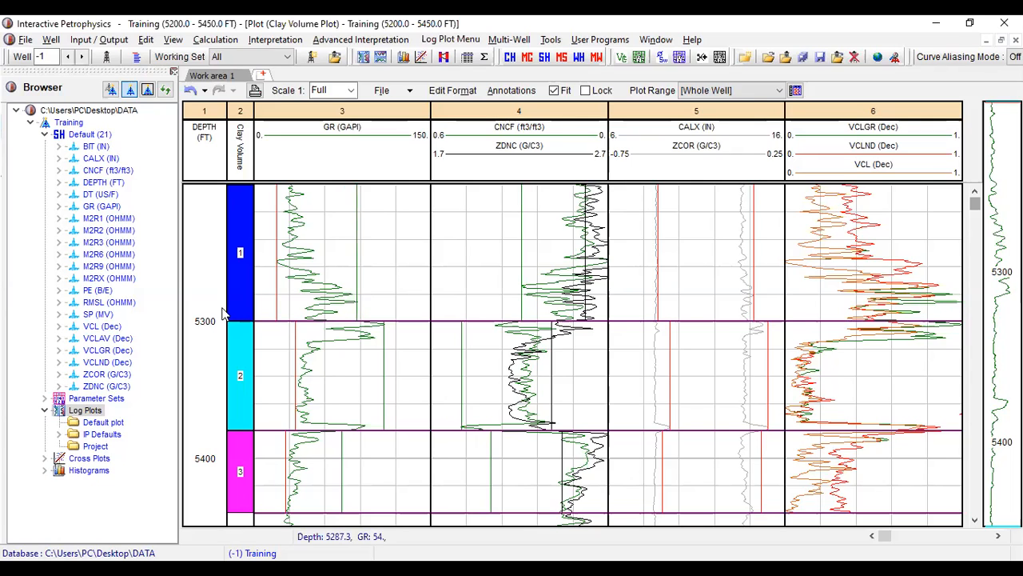
- Align the zone 1 GR clean line with the lowest reading of the GR curve, at about 19
{"action": "left_click", "coordinate": [274, 235]}
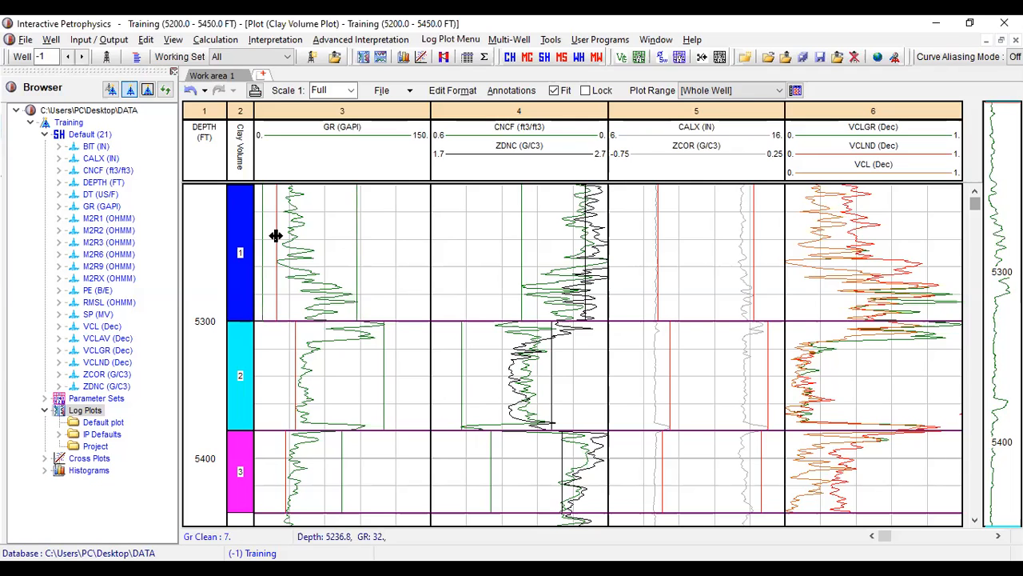
{"action": "left_click", "coordinate": [275, 235]}
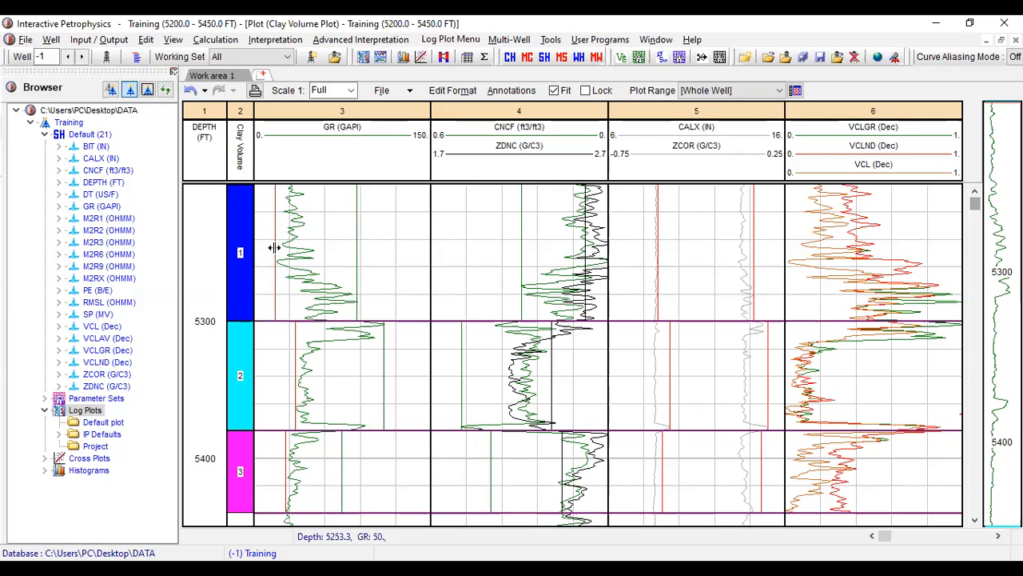
{"action": "left_click_drag", "start_coordinate": [275, 248], "coordinate": [277, 248]}
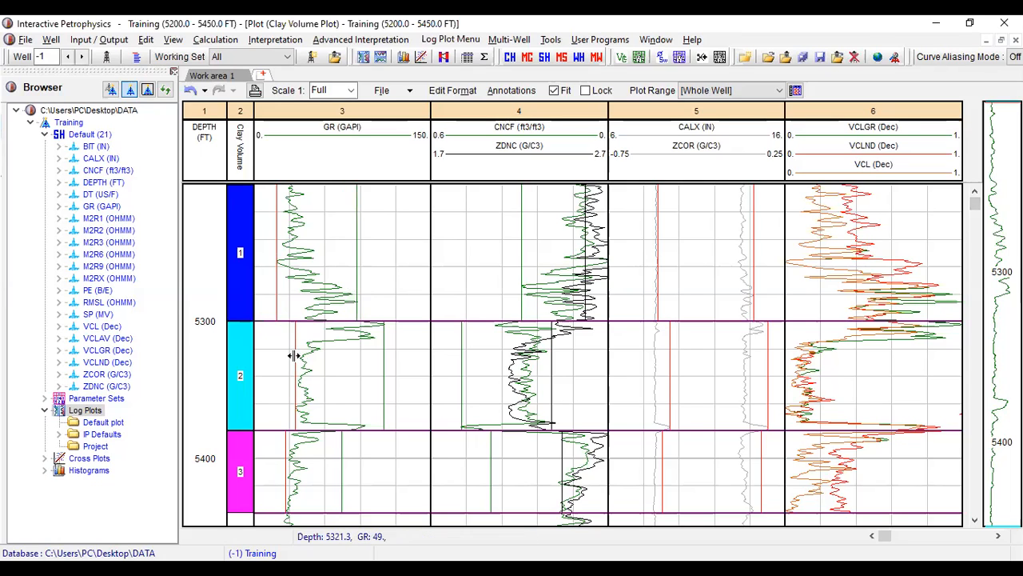
- Fit the zone 2 GR clean and clay lines to the curve's lowest and highest readings, and nudge the zone 1 clay line to about 88
{"action": "left_click_drag", "start_coordinate": [286, 356], "coordinate": [295, 356]}
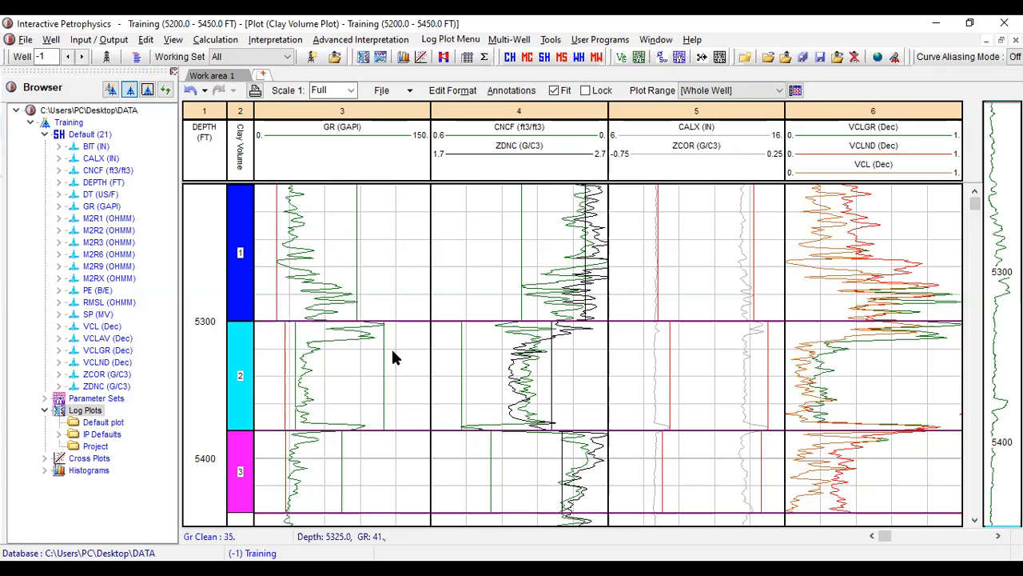
{"action": "left_click_drag", "start_coordinate": [379, 364], "coordinate": [385, 365]}
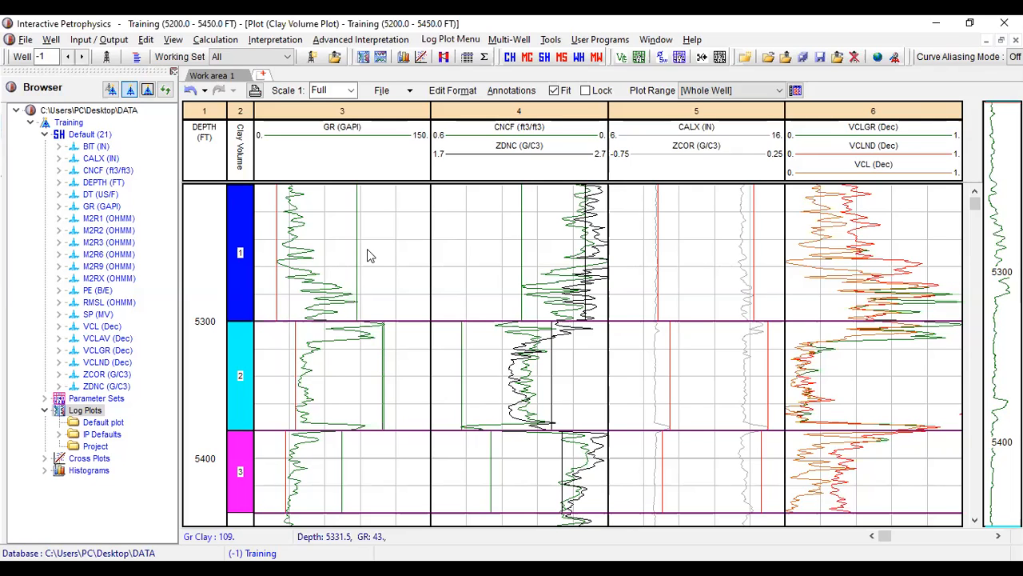
{"action": "left_click_drag", "start_coordinate": [357, 255], "coordinate": [360, 310]}
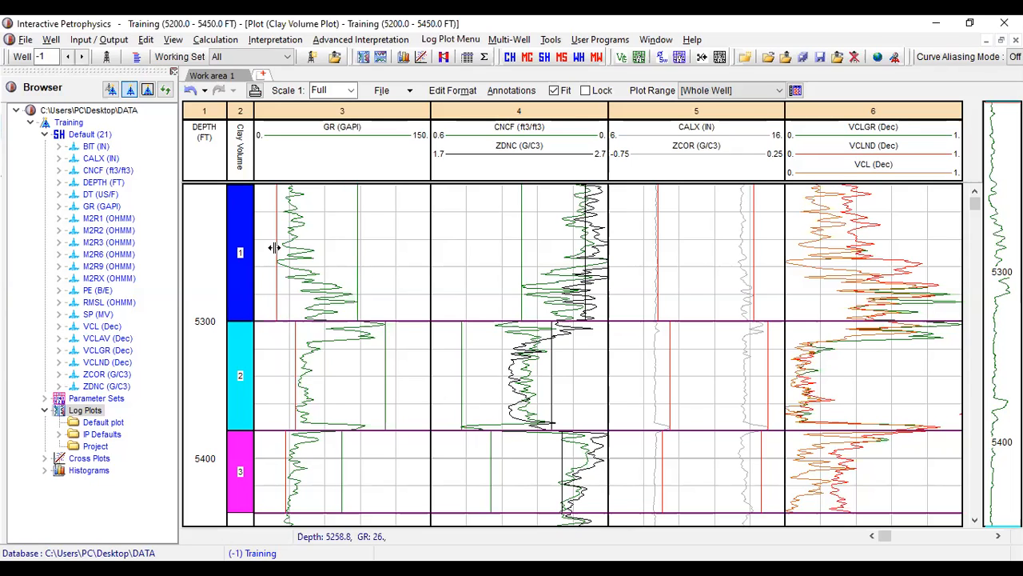
{"action": "left_click_drag", "start_coordinate": [386, 336], "coordinate": [385, 339]}
{"action": "left_click_drag", "start_coordinate": [384, 359], "coordinate": [385, 387]}
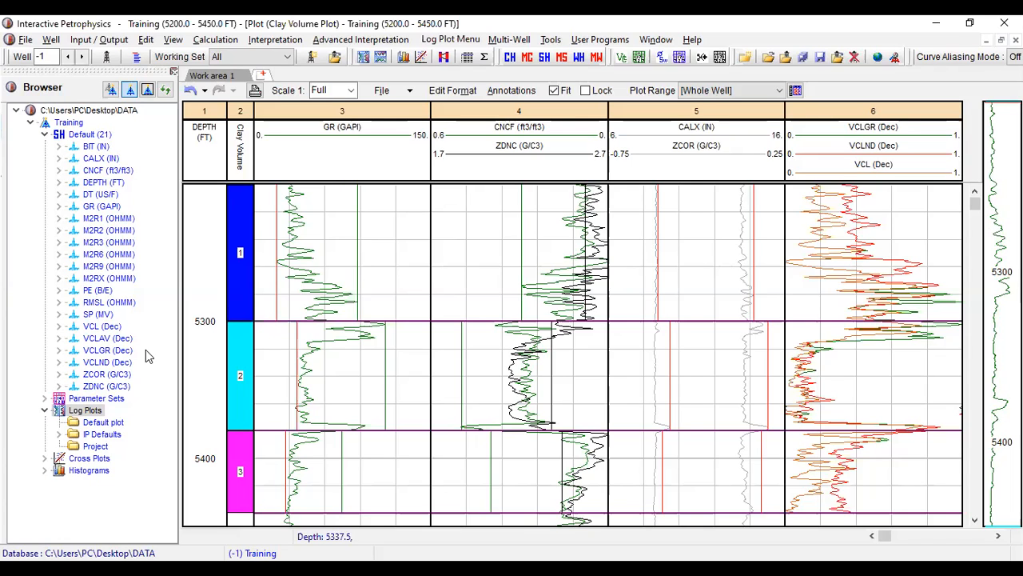
- Open the zone 1 GR histogram and set the Gr Clean line to about 18 and the Gr Clay line at the distribution's upper end
{"action": "right_click", "coordinate": [321, 260]}
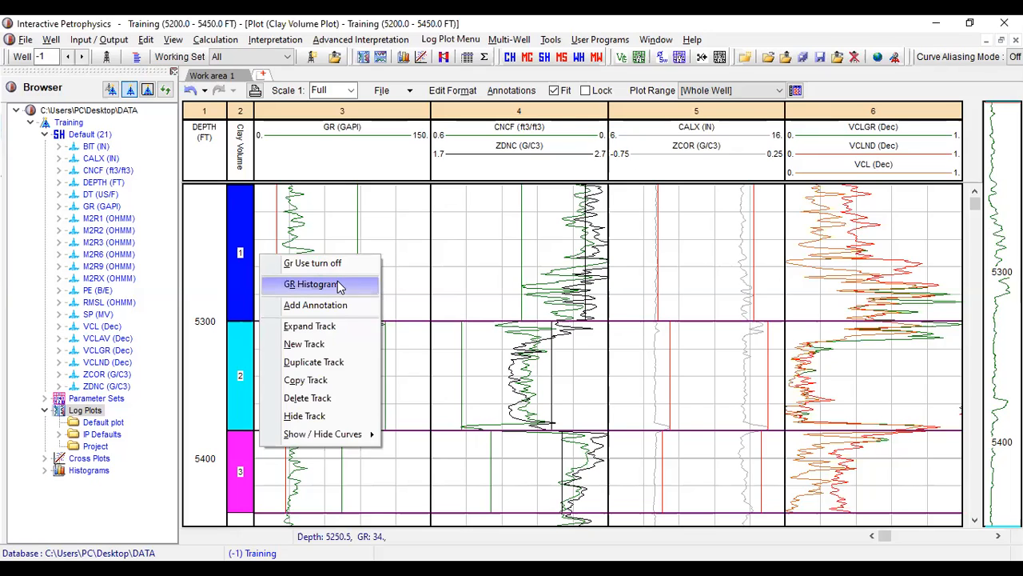
{"action": "left_click", "coordinate": [339, 285]}
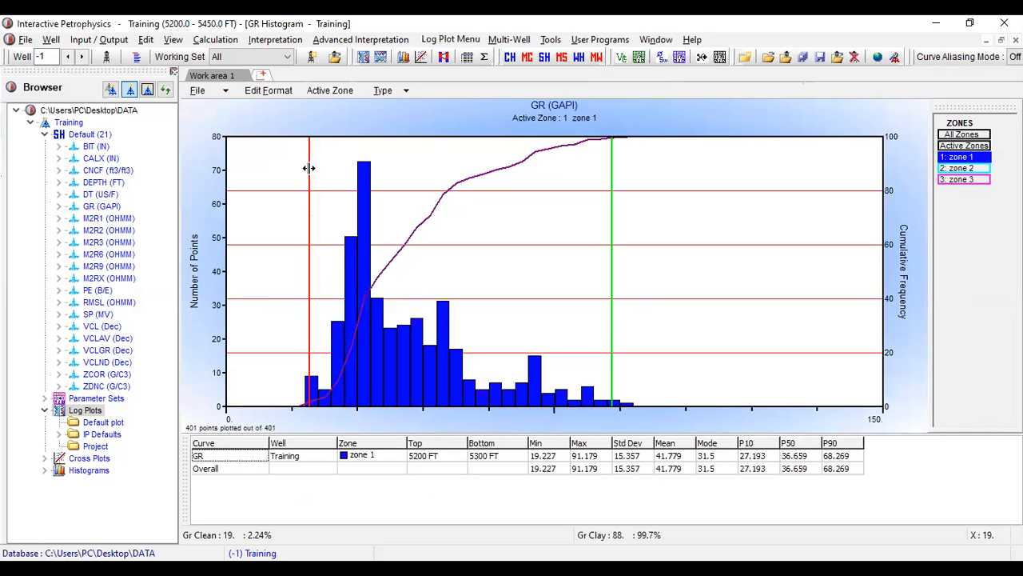
{"action": "left_click_drag", "start_coordinate": [309, 168], "coordinate": [303, 168]}
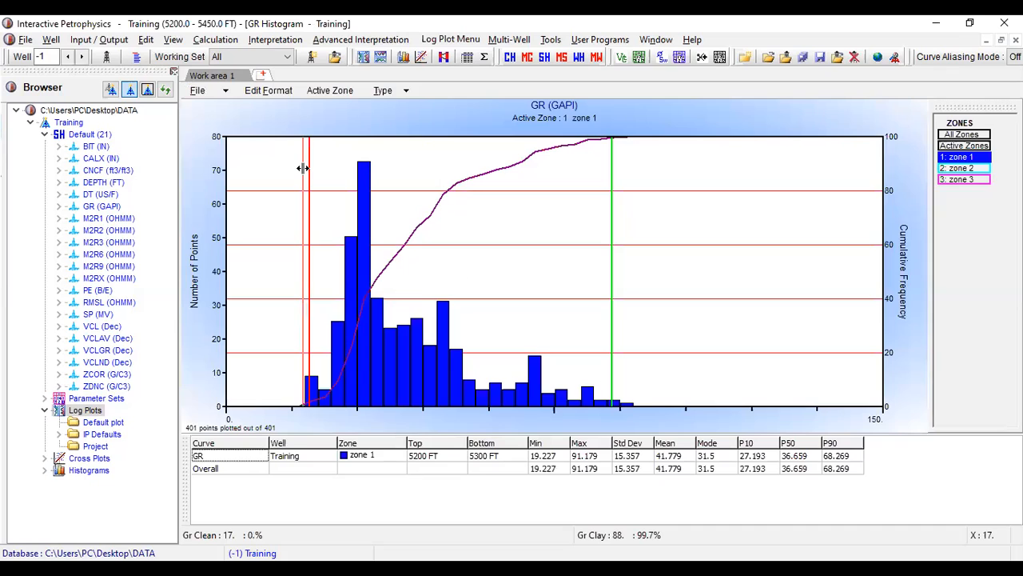
{"action": "left_click_drag", "start_coordinate": [303, 168], "coordinate": [307, 388]}
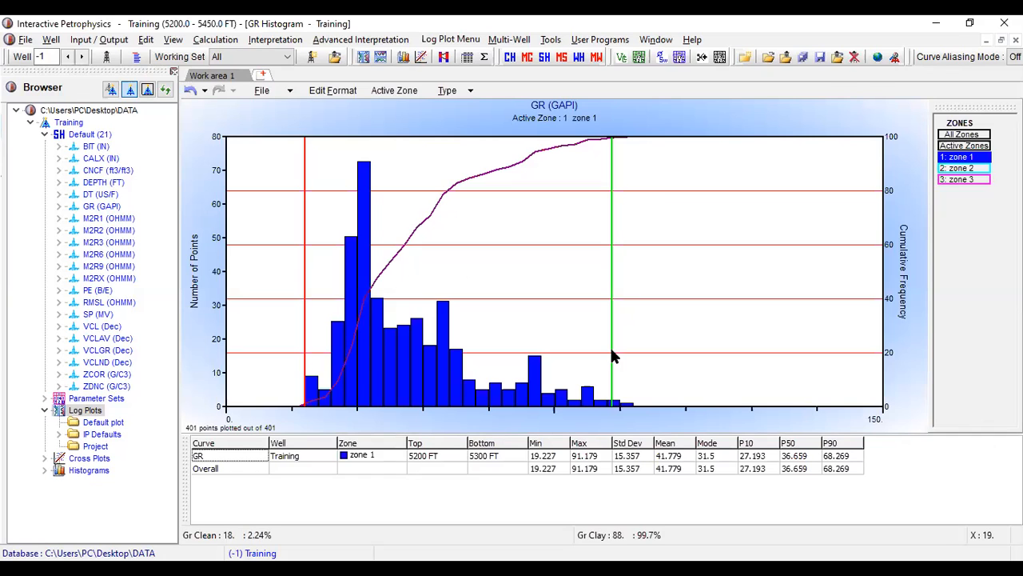
{"action": "left_click_drag", "start_coordinate": [612, 295], "coordinate": [635, 270]}
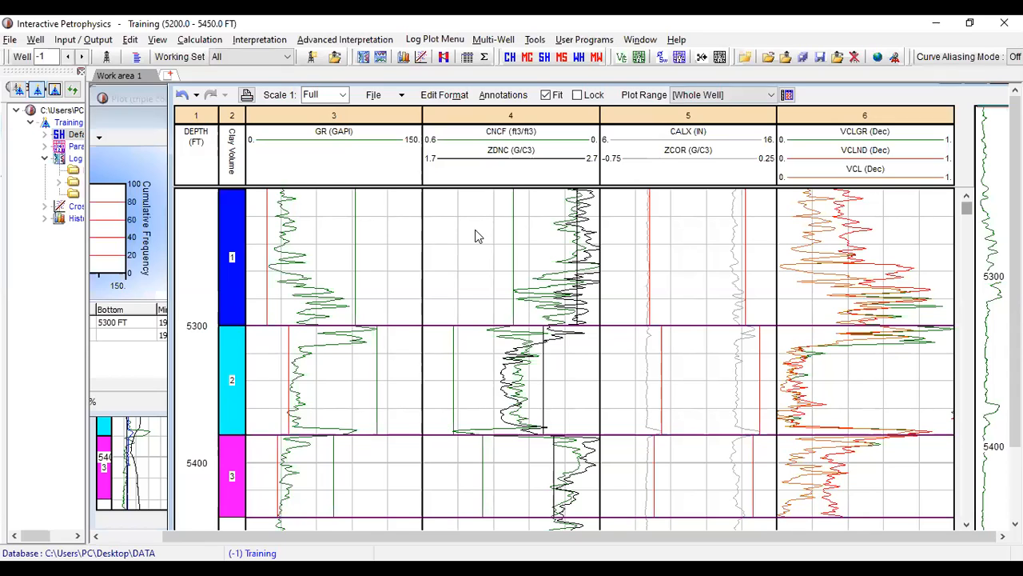
- Open the CNCF / ZDNC crossplot for zone 1 from the neutron-density track of the Clay Volume plot
{"action": "right_click", "coordinate": [475, 235]}
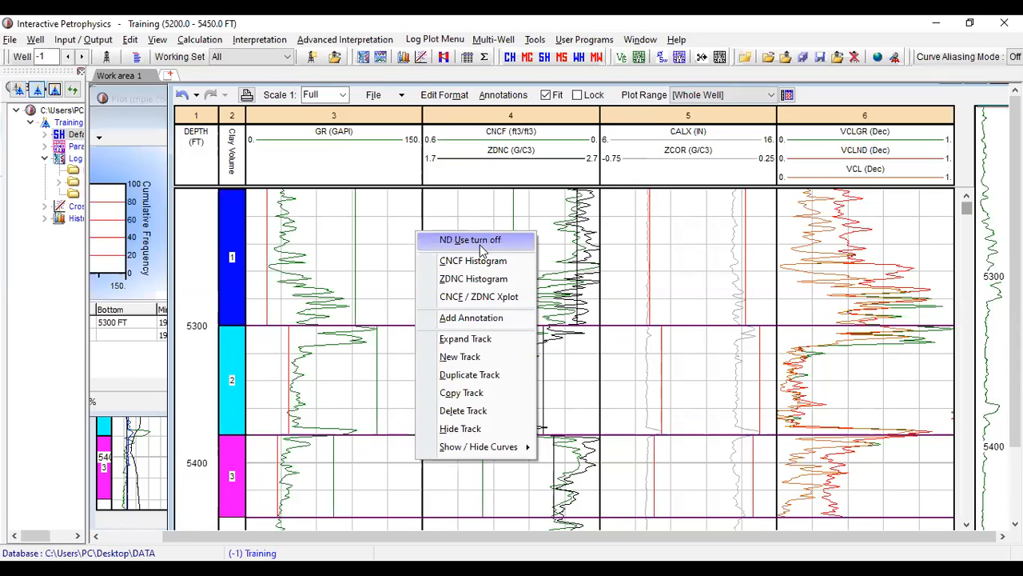
{"action": "left_click", "coordinate": [503, 297]}
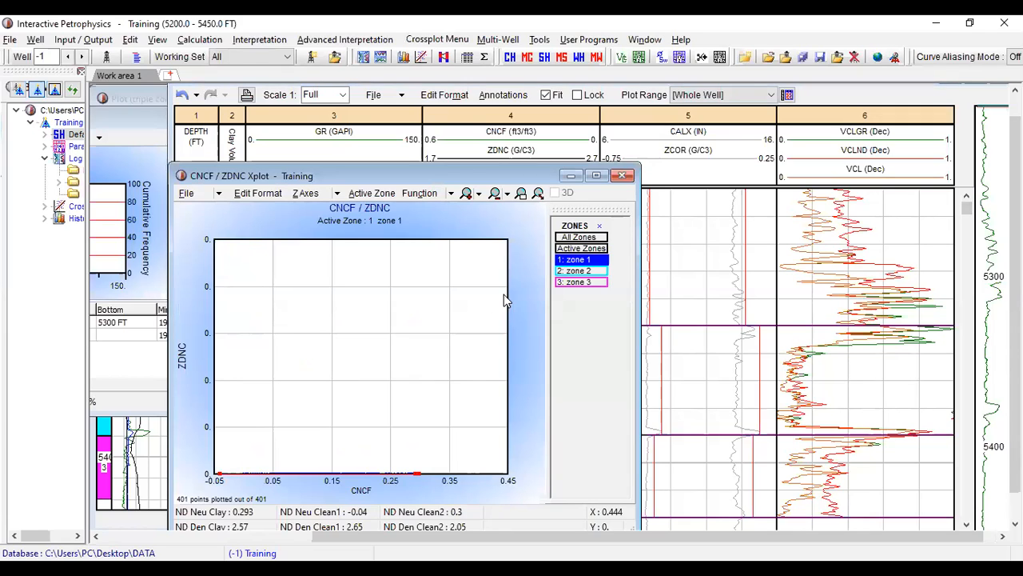
- Set the CNCF / ZDNC crossplot's ZDNC axis scale from 1.95 at the bottom to 2.95 at the top
{"action": "left_click", "coordinate": [267, 195]}
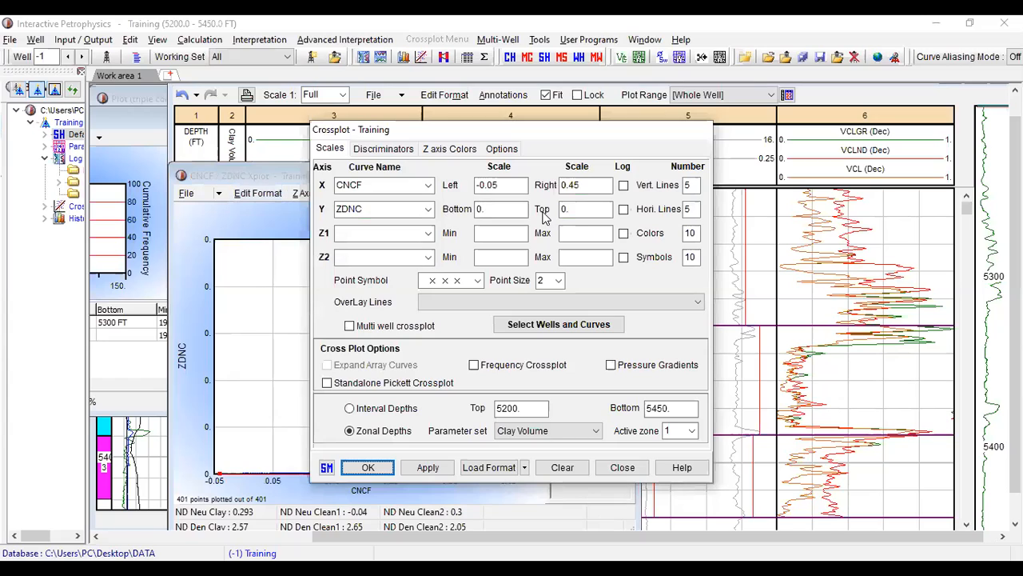
{"action": "left_click", "coordinate": [504, 209]}
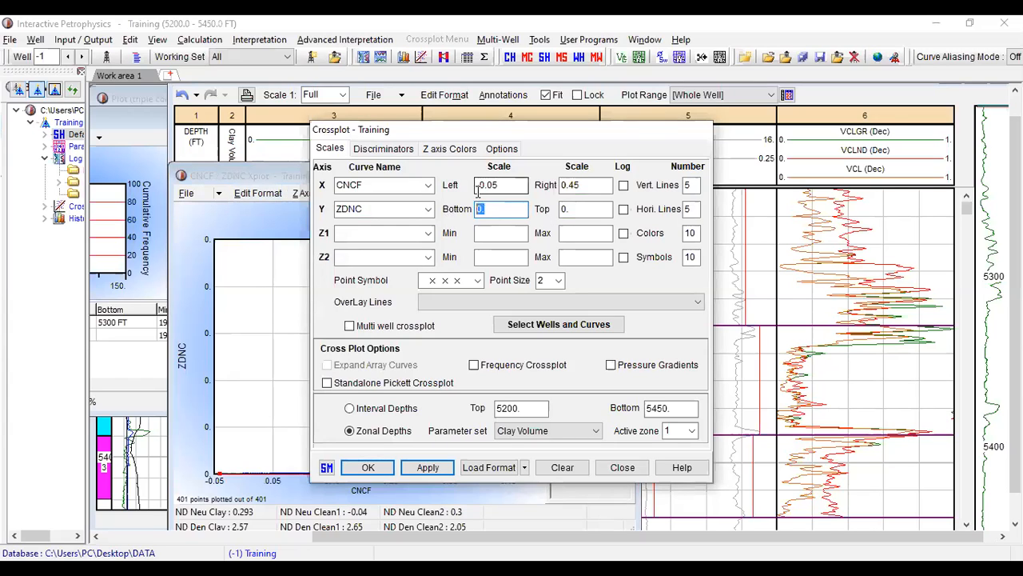
{"action": "type", "text": "1.95"}
{"action": "key", "text": "Tab"}
{"action": "type", "text": "2"}
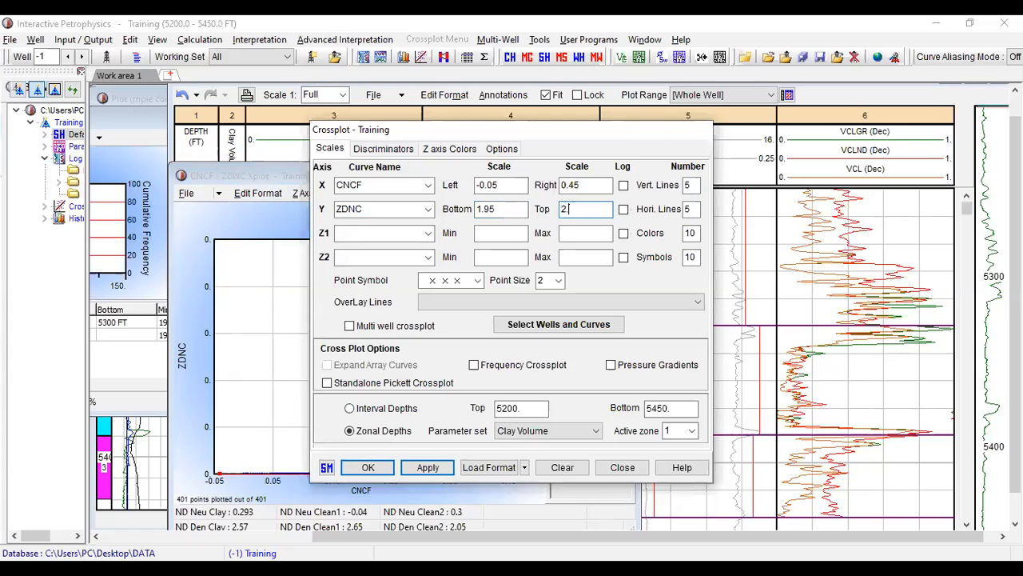
{"action": "type", "text": ".95"}
- Overlay the Schlumberger Den/Neut Corr. Rhof=1.0 lines on the crossplot and apply the new format
{"action": "left_click", "coordinate": [698, 303]}
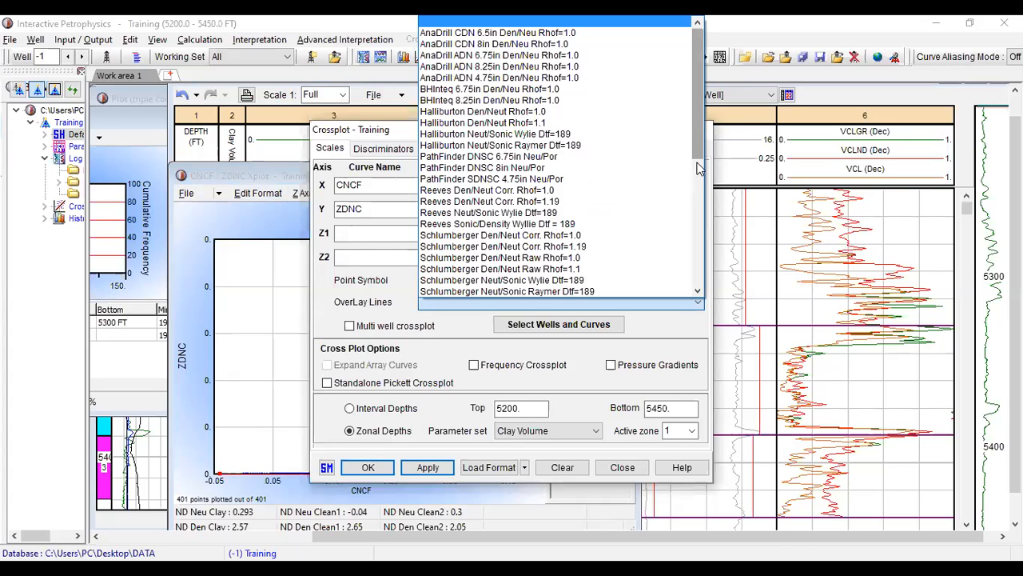
{"action": "scroll", "coordinate": [565, 203], "scroll_direction": "down", "scroll_amount": 1}
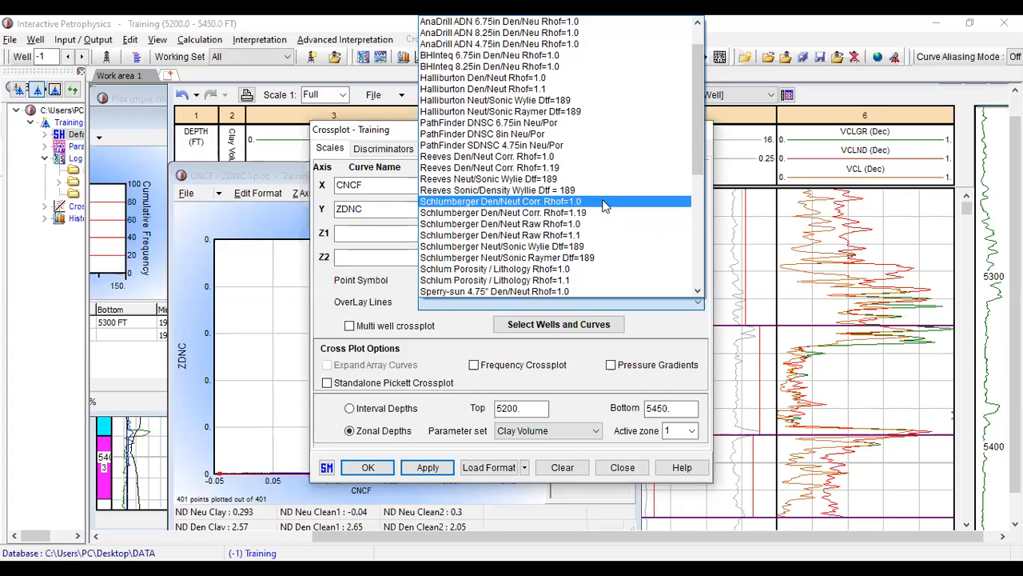
{"action": "left_click", "coordinate": [605, 203]}
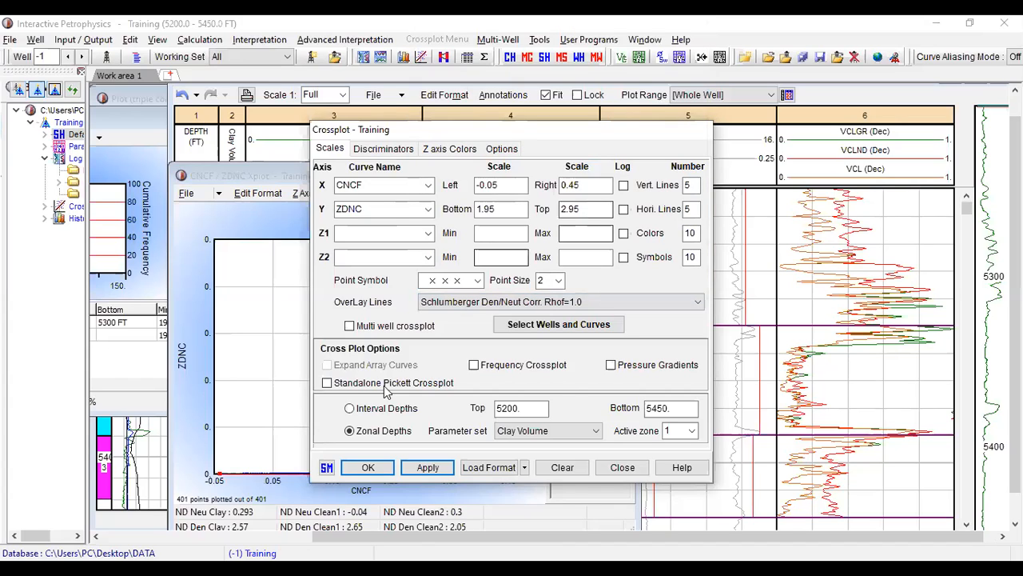
{"action": "left_click", "coordinate": [425, 471]}
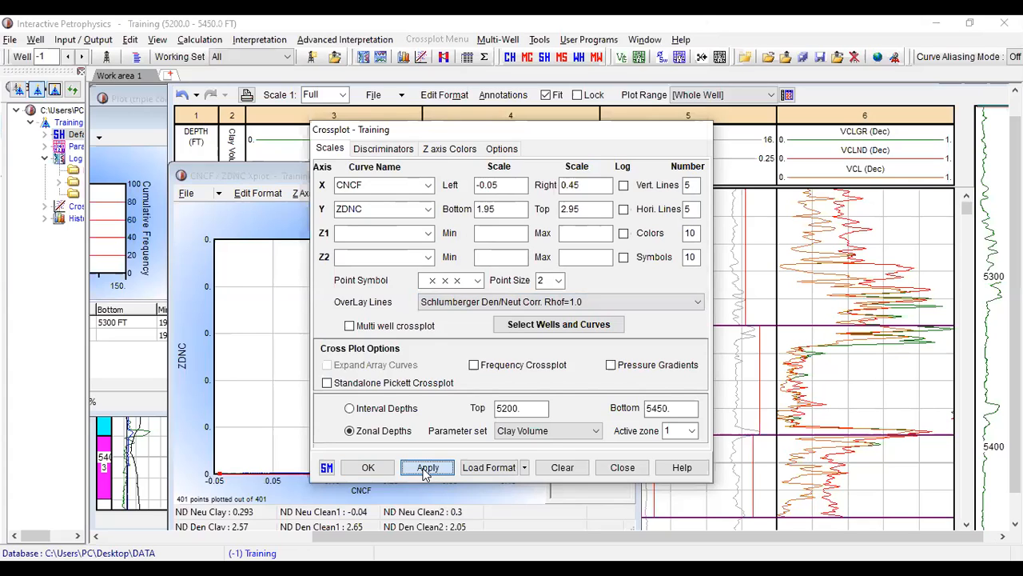
{"action": "left_click", "coordinate": [367, 469]}
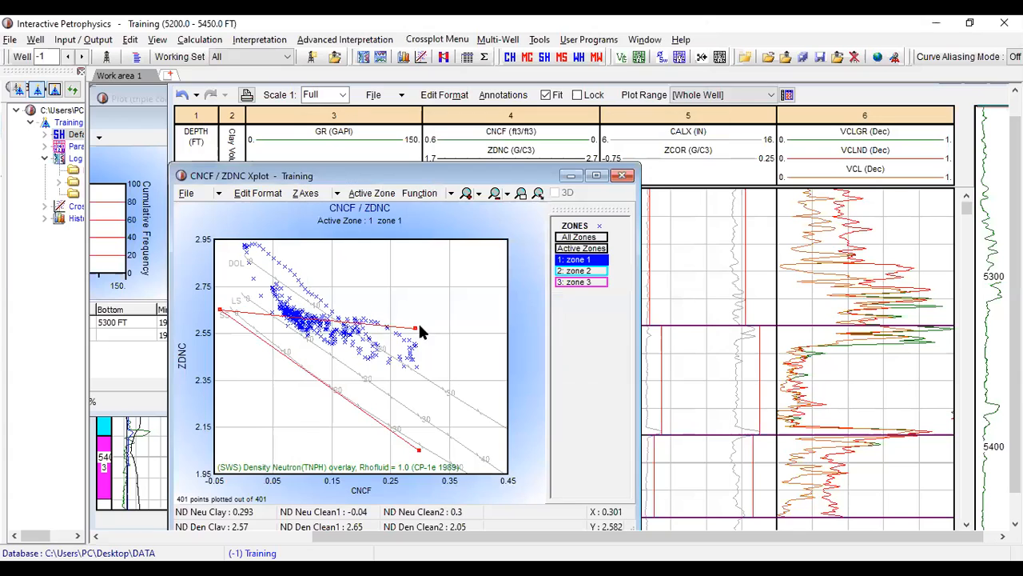
- Maximize the crossplot and move the first clean point onto the sandstone line's zero-porosity end, at about -0.016 neutron and 2.64 density
{"action": "left_click", "coordinate": [596, 175]}
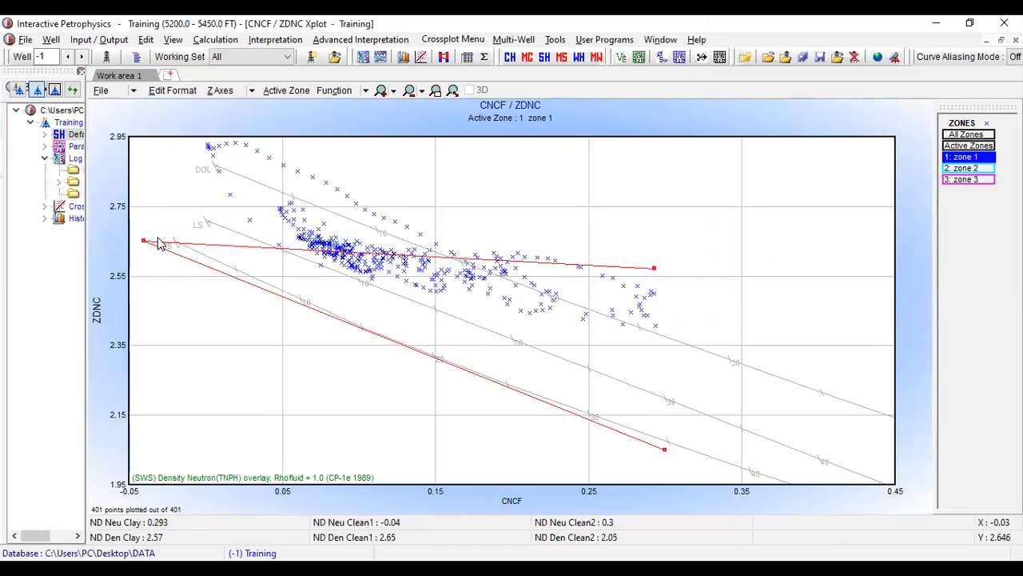
{"action": "left_click_drag", "start_coordinate": [142, 240], "coordinate": [179, 240]}
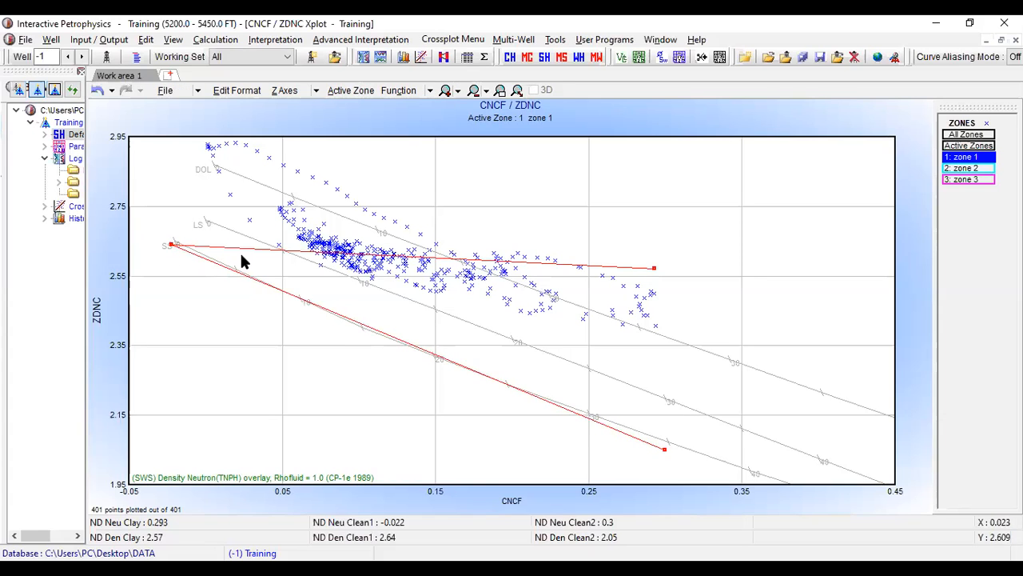
{"action": "left_click_drag", "start_coordinate": [171, 242], "coordinate": [176, 241]}
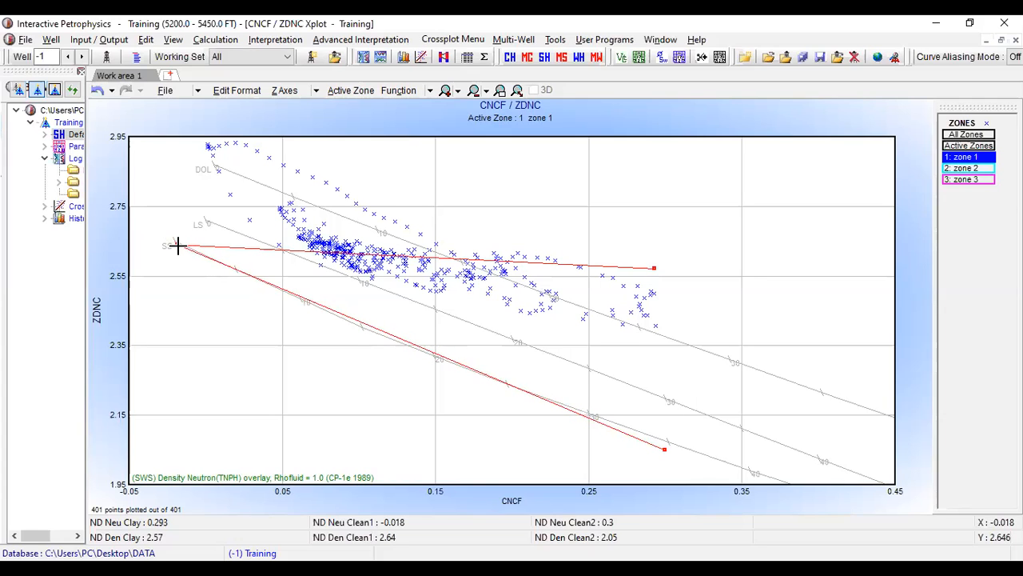
{"action": "left_click", "coordinate": [176, 242]}
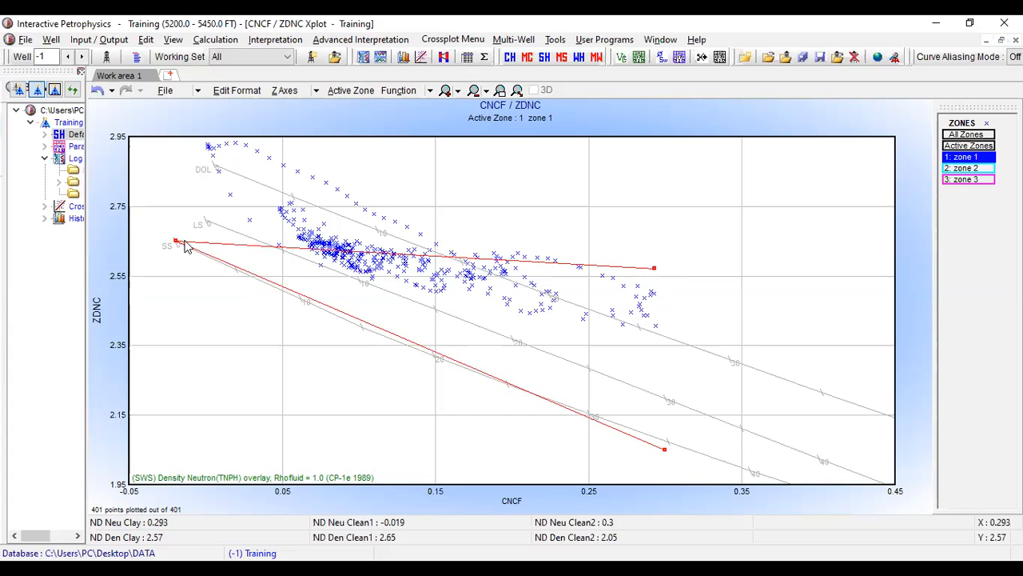
{"action": "mouse_move", "coordinate": [174, 238]}
{"action": "left_mouse_down"}
{"action": "mouse_move", "coordinate": [181, 226]}
{"action": "mouse_move", "coordinate": [201, 228]}
{"action": "mouse_move", "coordinate": [177, 243]}
{"action": "left_mouse_up"}
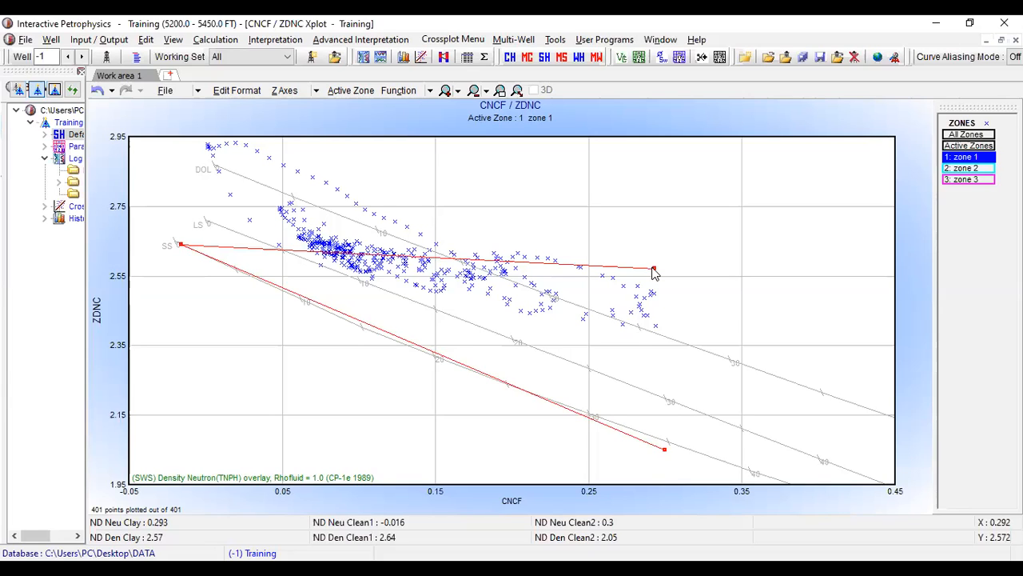
- Move the zone 1 clay point above the data cloud, to about 0.226 neutron and 3.01 density
{"action": "left_click", "coordinate": [655, 268]}
{"action": "left_click_drag", "start_coordinate": [655, 268], "coordinate": [516, 247]}
{"action": "left_click_drag", "start_coordinate": [551, 114], "coordinate": [367, 239]}
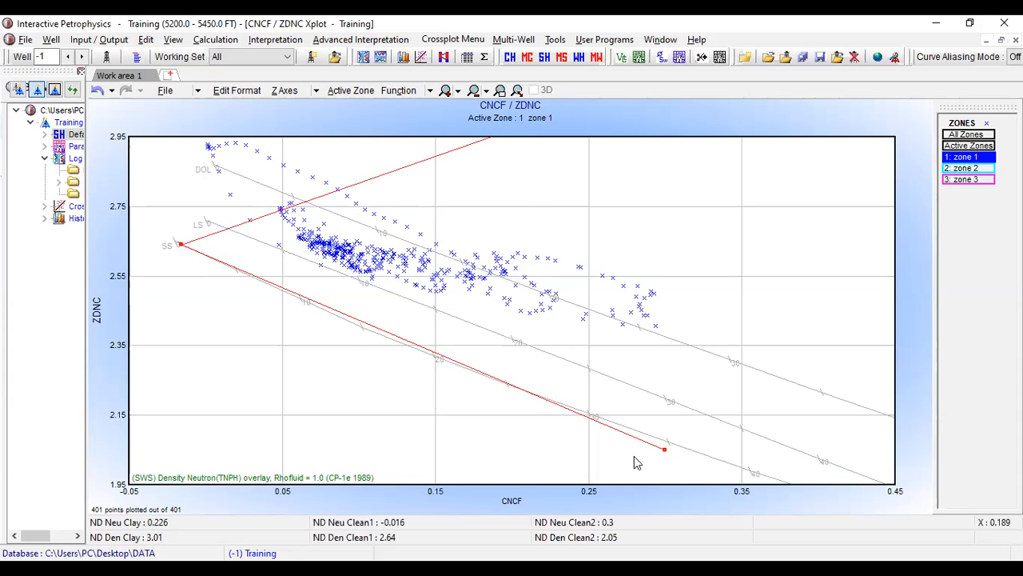
- Fit the clean line beneath the zone 1 points, from near the sandstone zero point to about 0.328 neutron and 2.36 density
{"action": "left_click", "coordinate": [695, 413]}
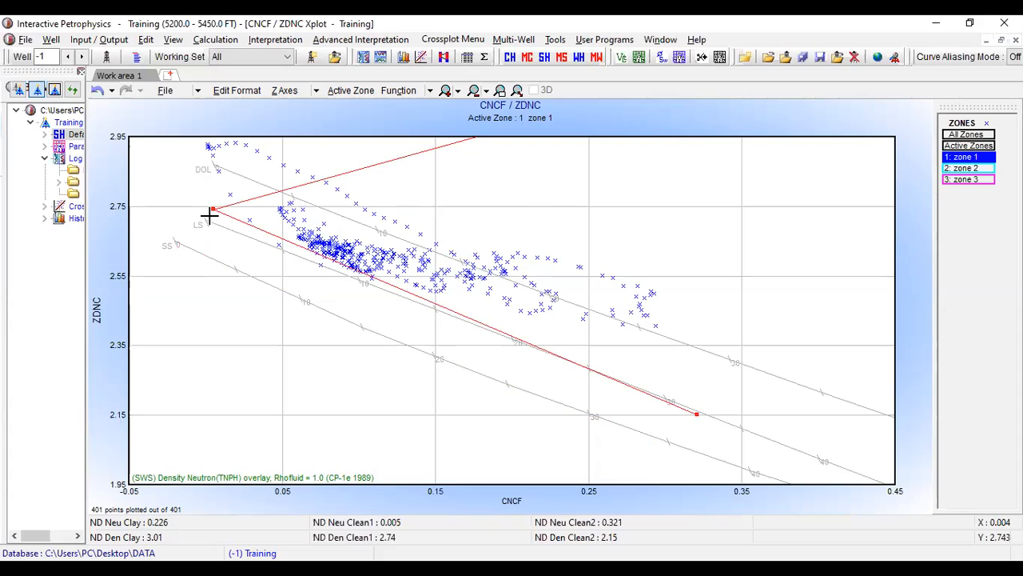
{"action": "left_click", "coordinate": [169, 245]}
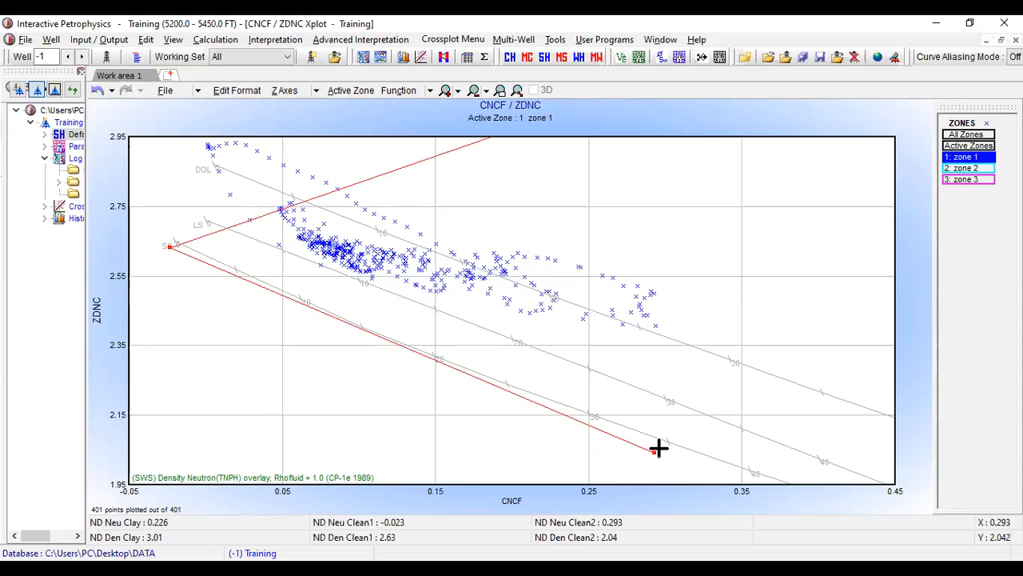
{"action": "left_click_drag", "start_coordinate": [658, 449], "coordinate": [702, 351]}
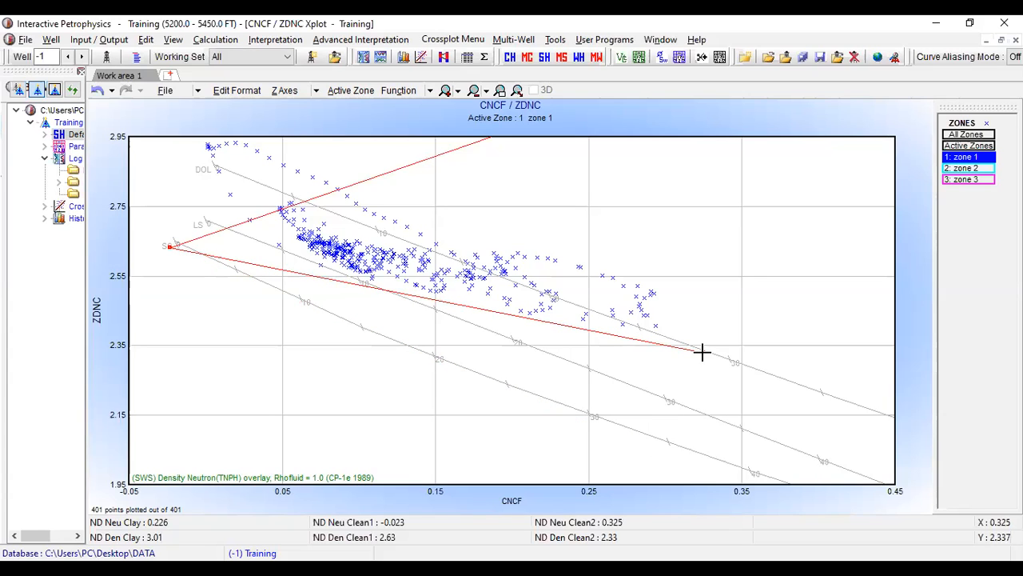
{"action": "left_click", "coordinate": [707, 342]}
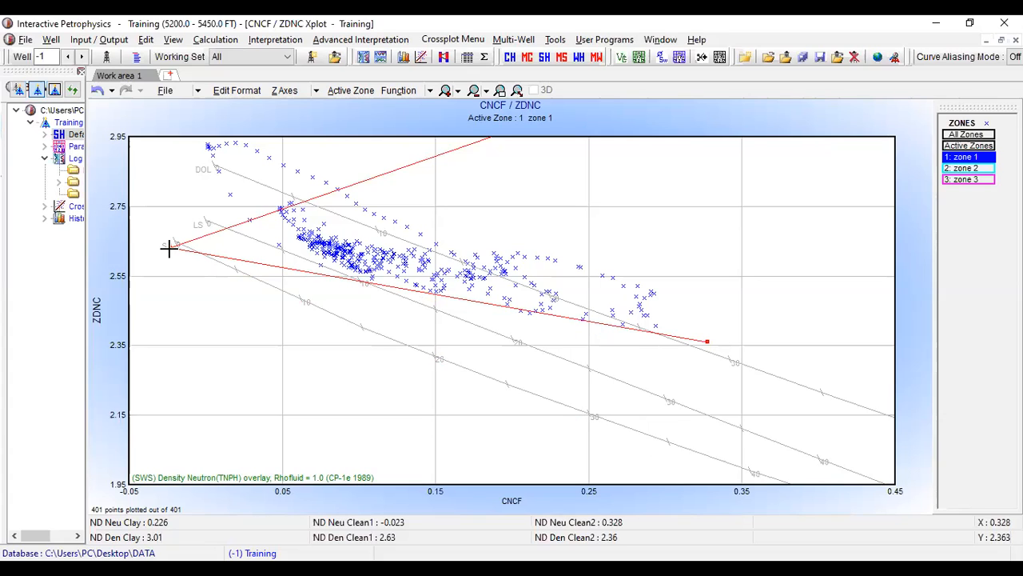
{"action": "left_click_drag", "start_coordinate": [171, 242], "coordinate": [175, 244]}
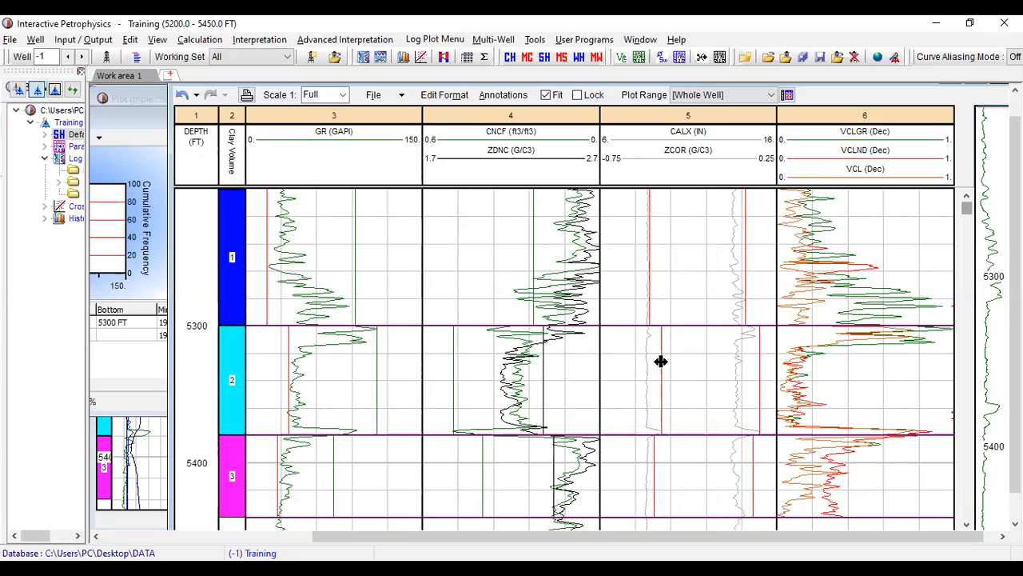
- Move the zone 2 bad-hole limit line in the CALX / ZCOR track close to the caliper curve, at about 8.9
{"action": "left_click_drag", "start_coordinate": [661, 361], "coordinate": [660, 362]}
{"action": "left_click_drag", "start_coordinate": [650, 362], "coordinate": [651, 361]}
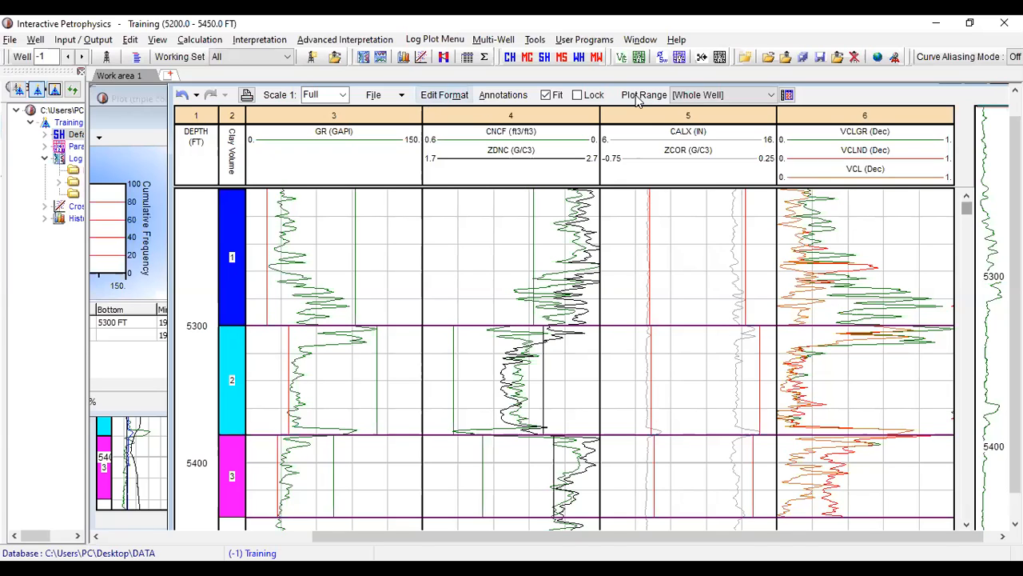
- Open Curve from Zones / Parameters, choose the Clay Volume parameter set and enable output of parameter values
{"action": "key", "text": "alt+c"}
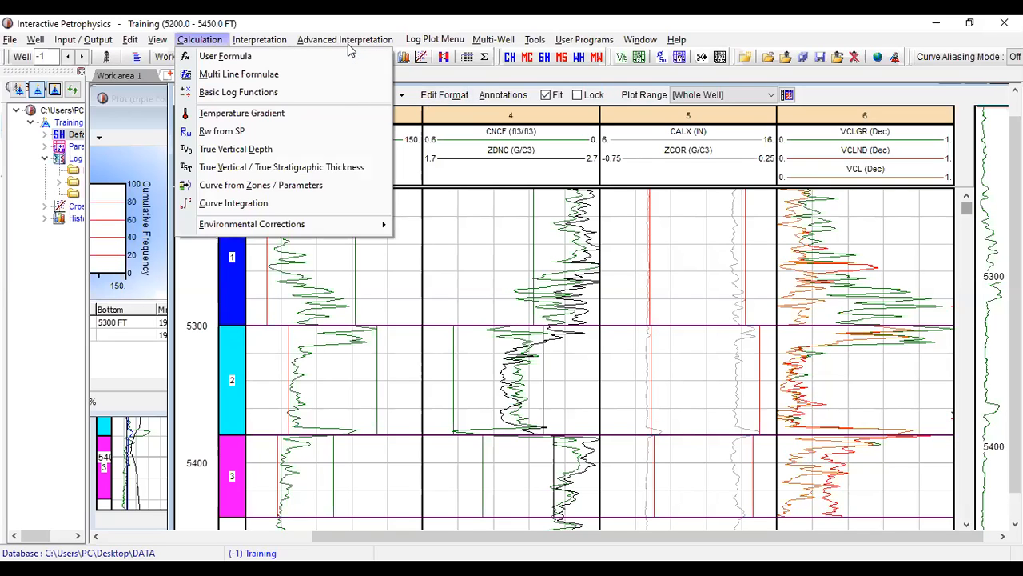
{"action": "left_click", "coordinate": [292, 188]}
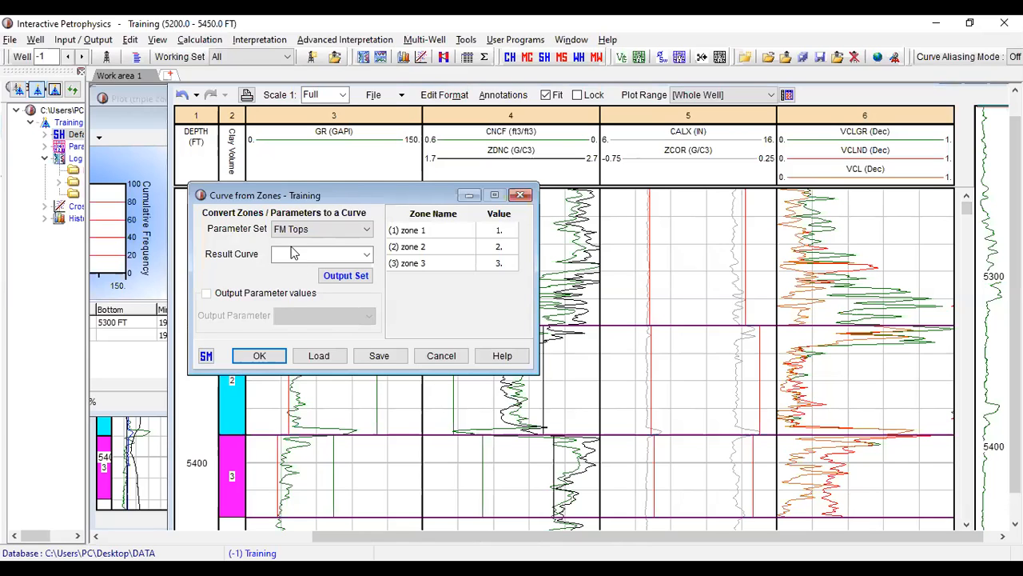
{"action": "left_click", "coordinate": [367, 230]}
{"action": "left_click", "coordinate": [346, 243]}
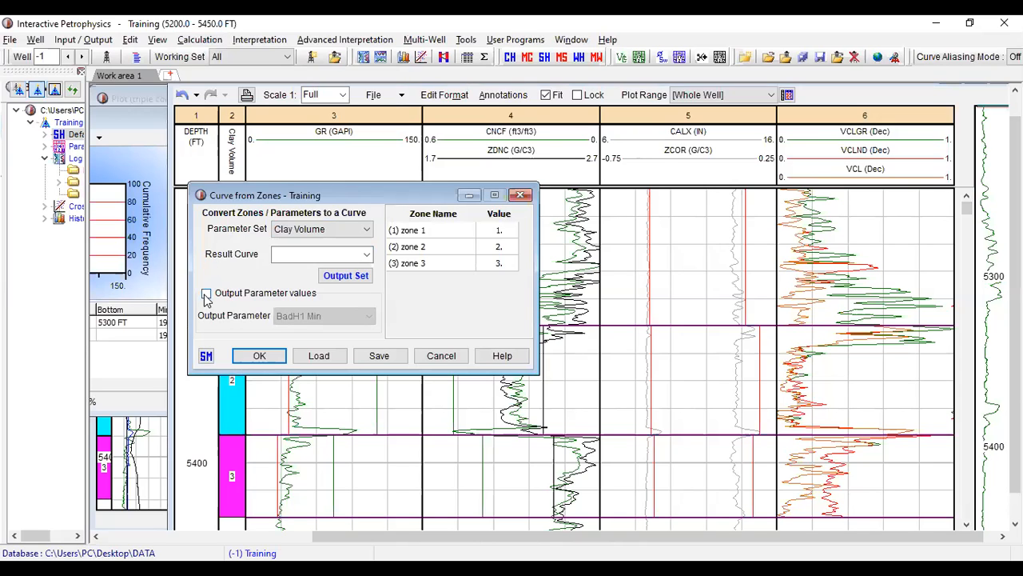
{"action": "left_click", "coordinate": [207, 295]}
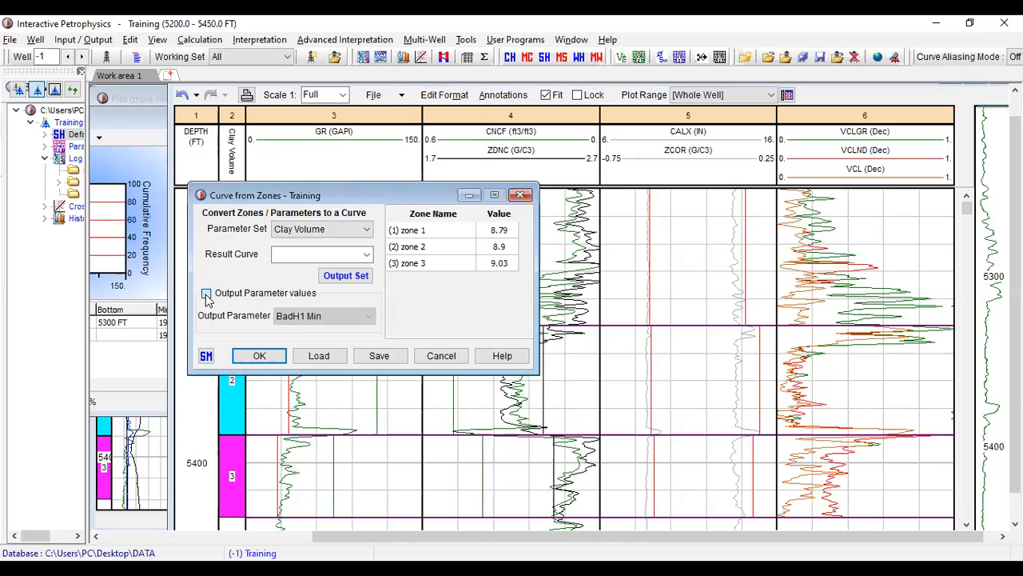
{"action": "left_click", "coordinate": [206, 295]}
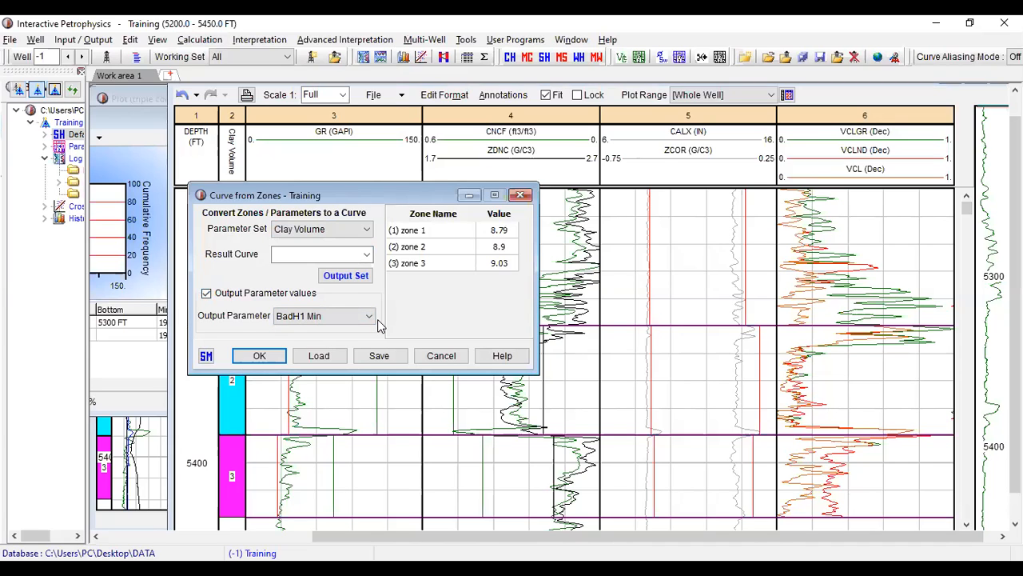
- Name the result curve BHCALIX and generate it from the BadH1 Min parameter
{"action": "left_click", "coordinate": [294, 256]}
{"action": "type", "text": "BHCALI"}
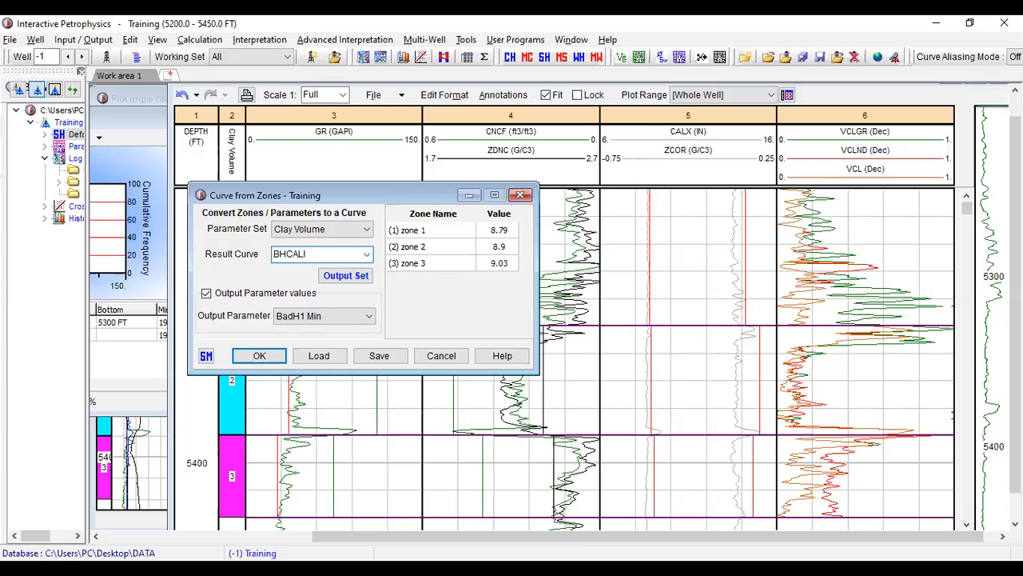
{"action": "type", "text": "X"}
{"action": "left_click", "coordinate": [274, 357]}
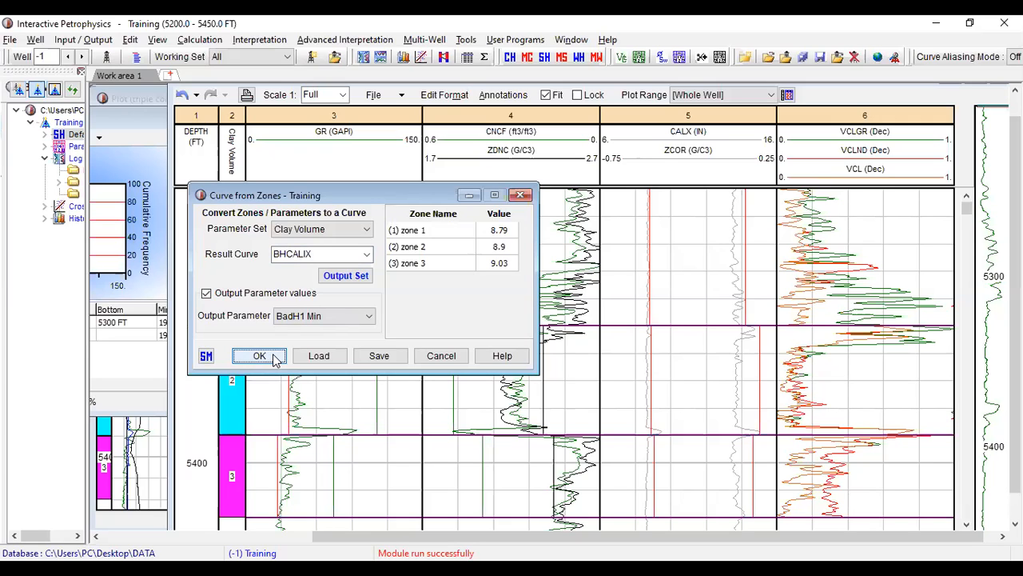
{"action": "left_click", "coordinate": [274, 360]}
- Generate a second curve named BHZCOR from the BadH2 Min parameter and close the Curve from Zones window
{"action": "left_click", "coordinate": [370, 317]}
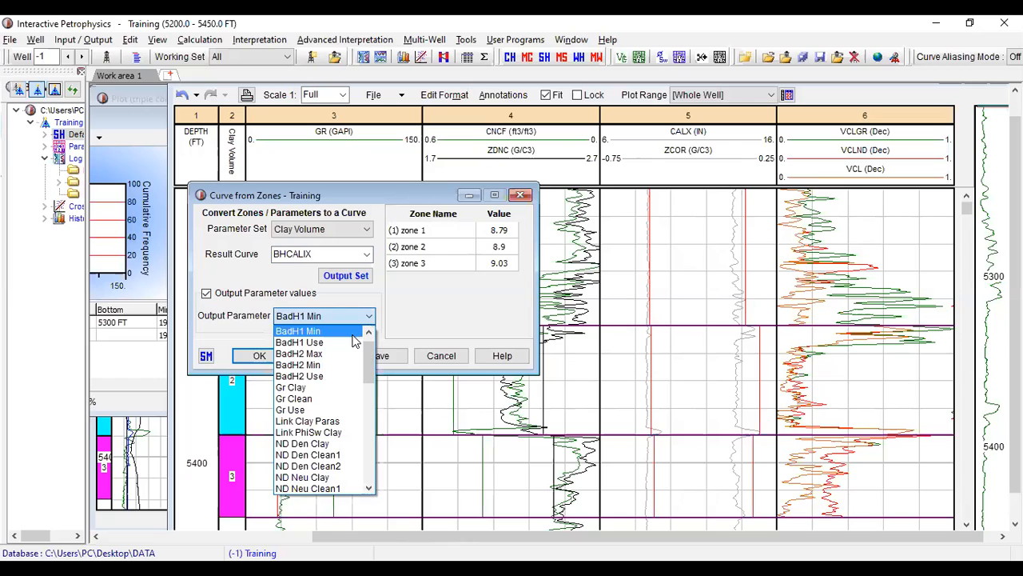
{"action": "left_click", "coordinate": [335, 365]}
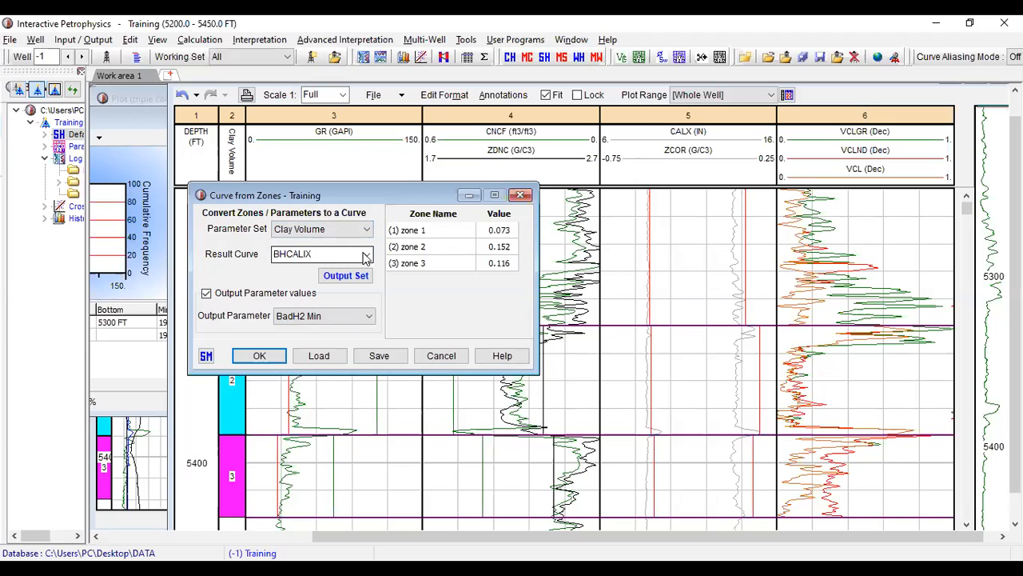
{"action": "double_click", "coordinate": [303, 255]}
{"action": "left_click", "coordinate": [300, 254]}
{"action": "left_click_drag", "start_coordinate": [316, 253], "coordinate": [286, 255]}
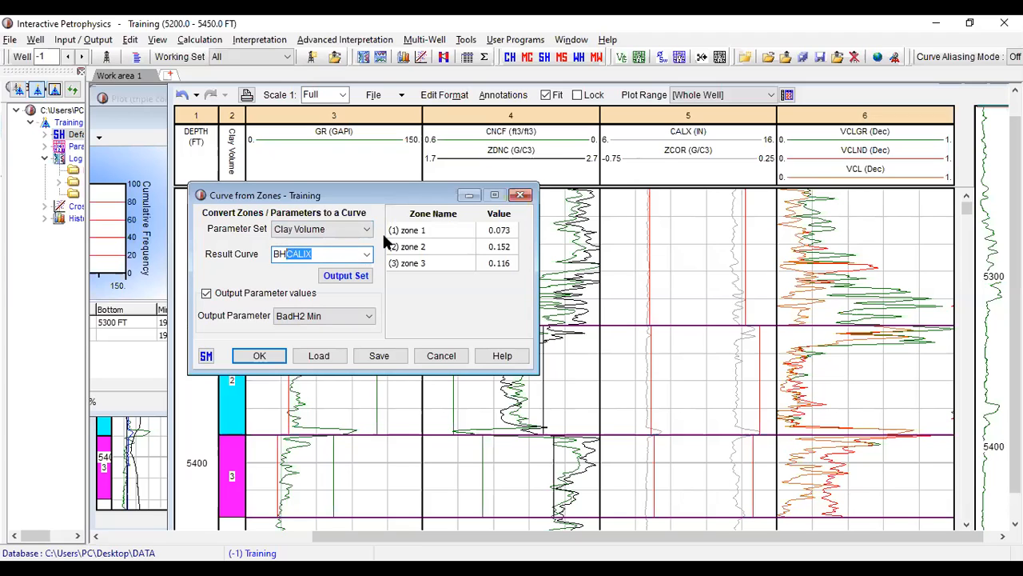
{"action": "type", "text": "ZCOR"}
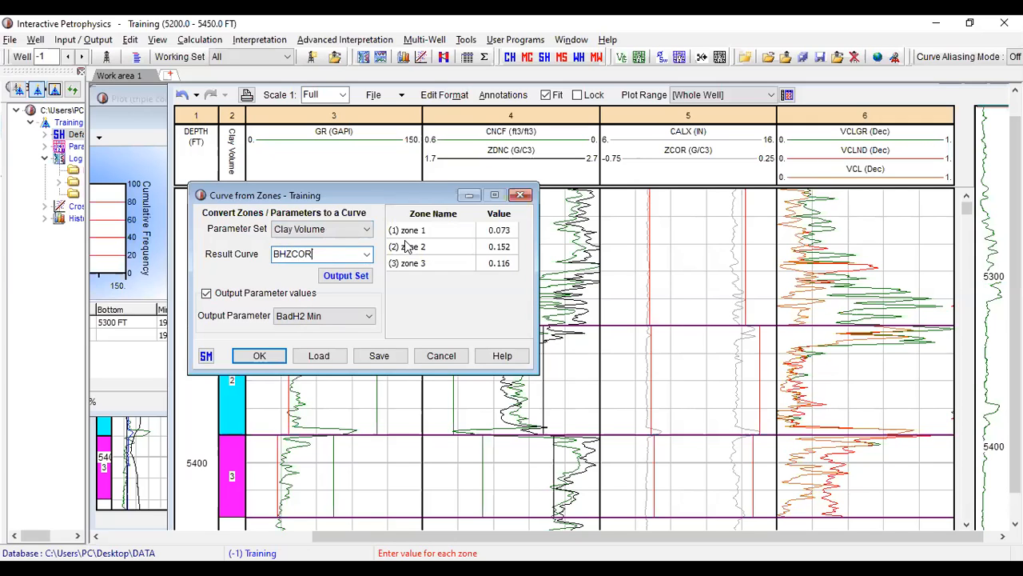
{"action": "left_click", "coordinate": [275, 361]}
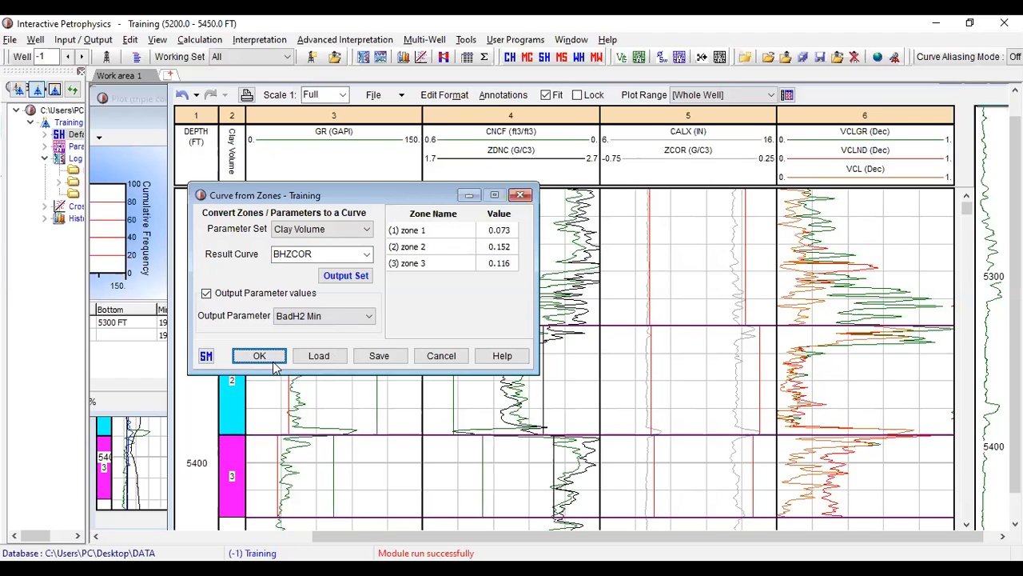
{"action": "left_click", "coordinate": [520, 195]}
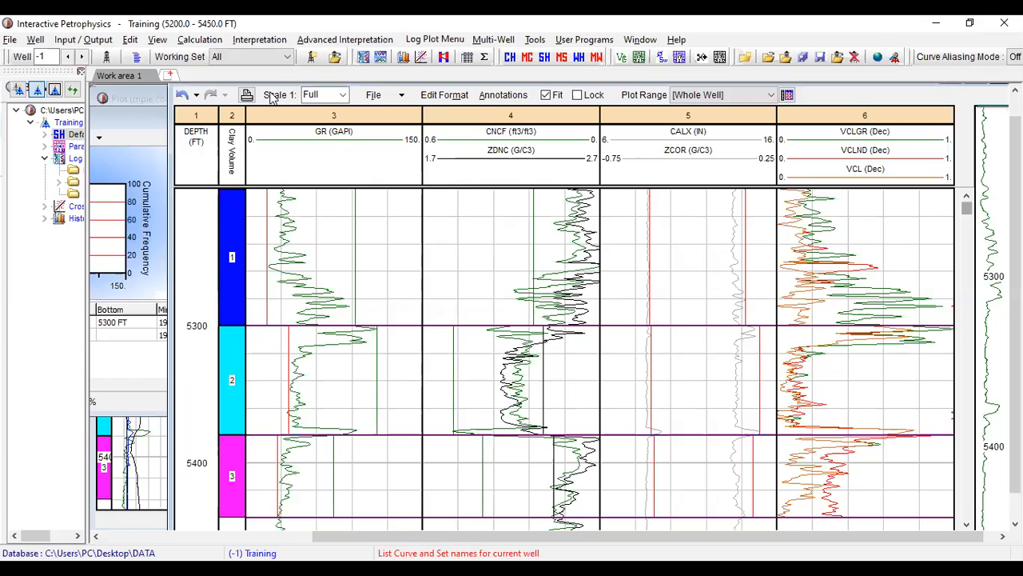
- Open the User Formula calculation and set its first discriminator condition to CALX >= BHCALIX
{"action": "left_click", "coordinate": [200, 40]}
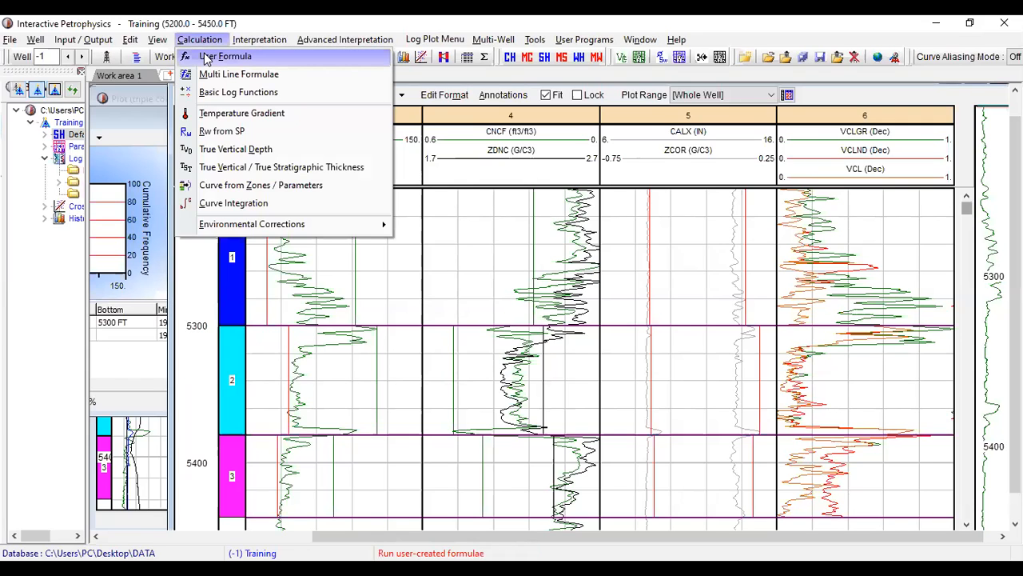
{"action": "left_click", "coordinate": [208, 58]}
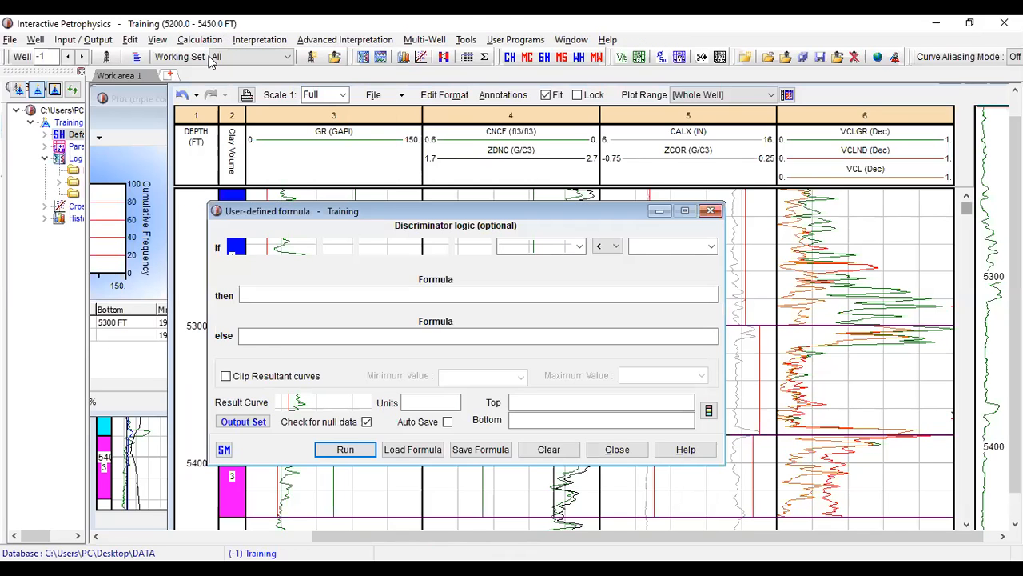
{"action": "left_click", "coordinate": [289, 247]}
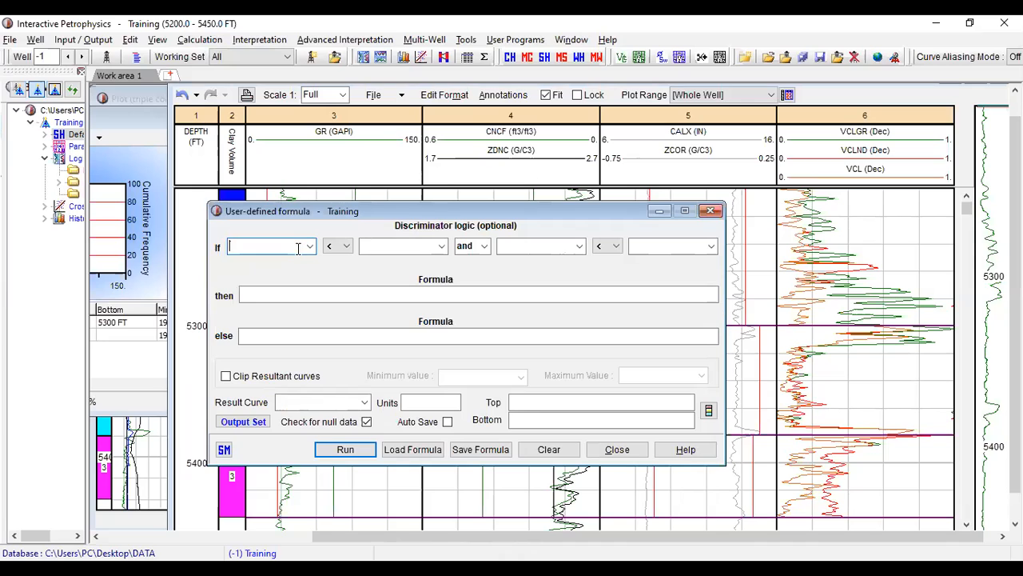
{"action": "left_click", "coordinate": [310, 249]}
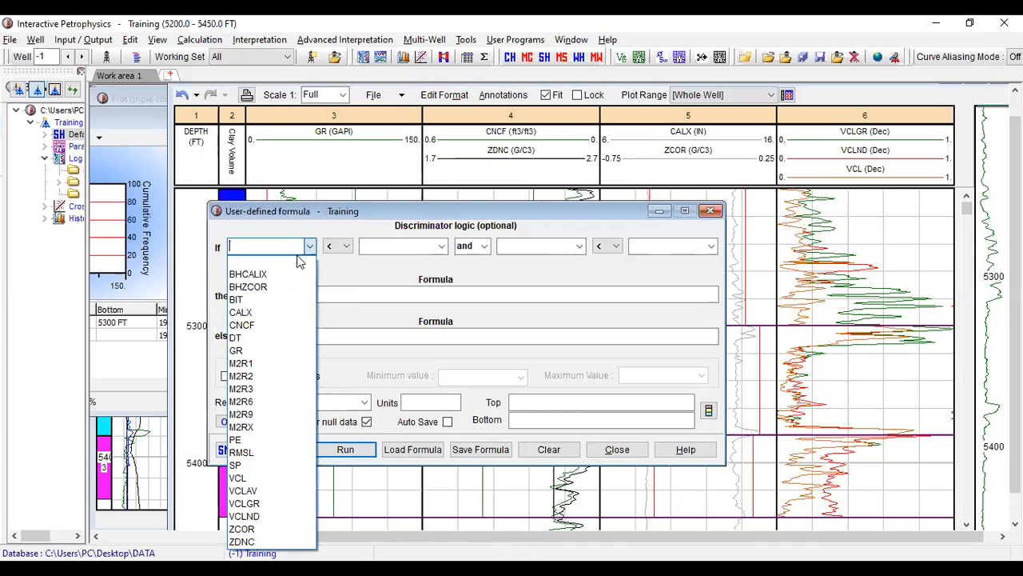
{"action": "left_click", "coordinate": [281, 312]}
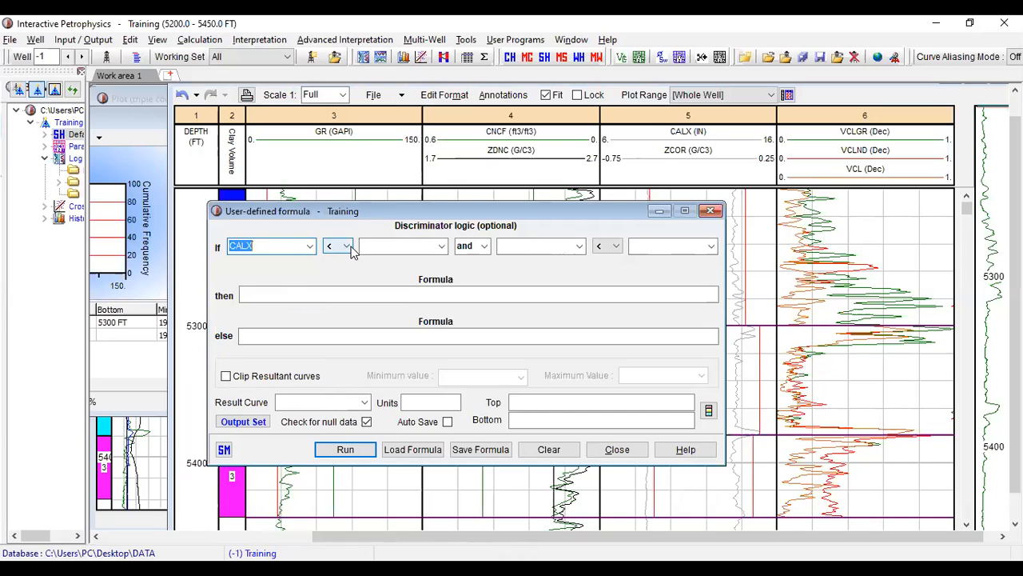
{"action": "left_click", "coordinate": [346, 246]}
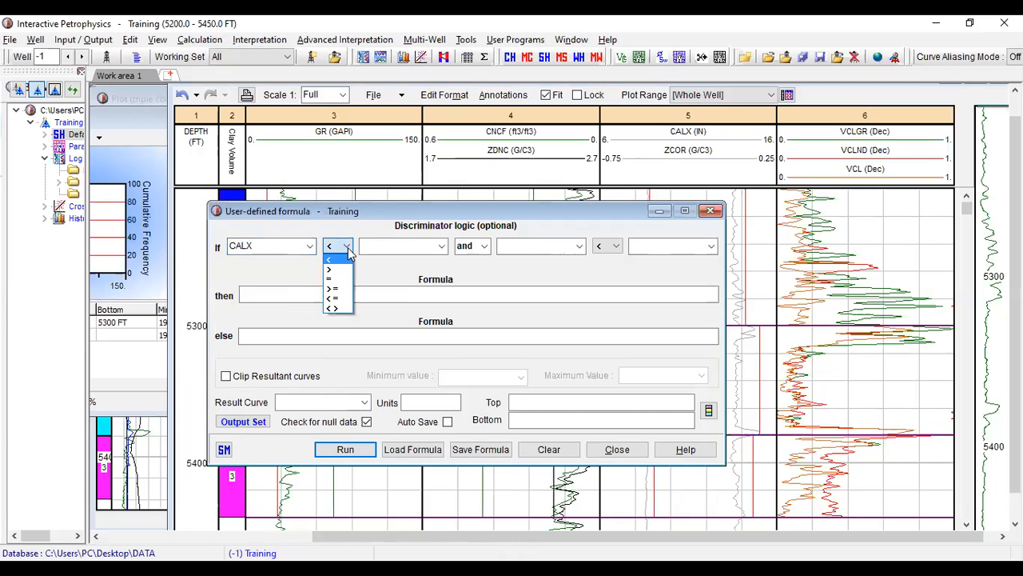
{"action": "left_click", "coordinate": [343, 288]}
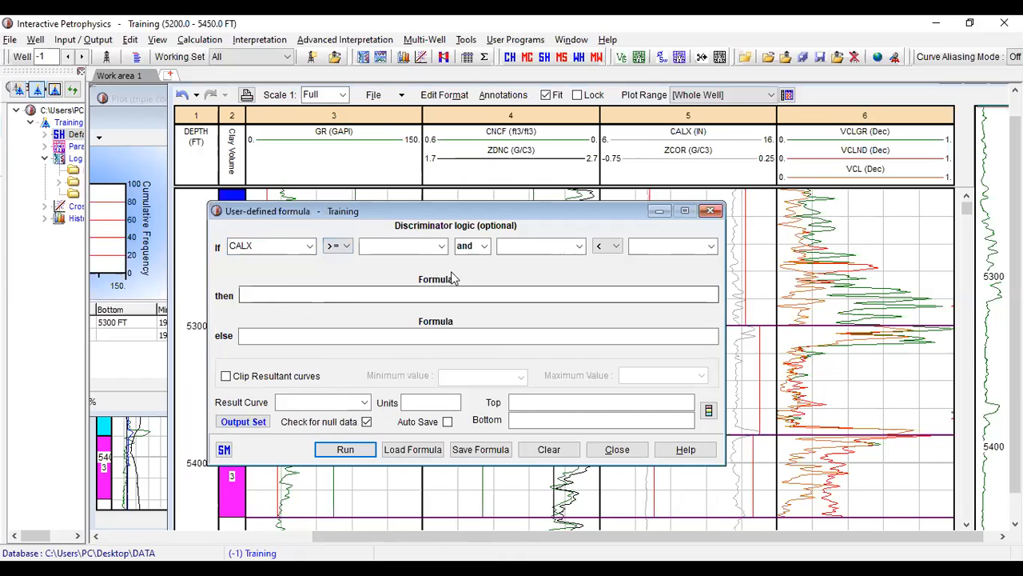
{"action": "left_click", "coordinate": [441, 246]}
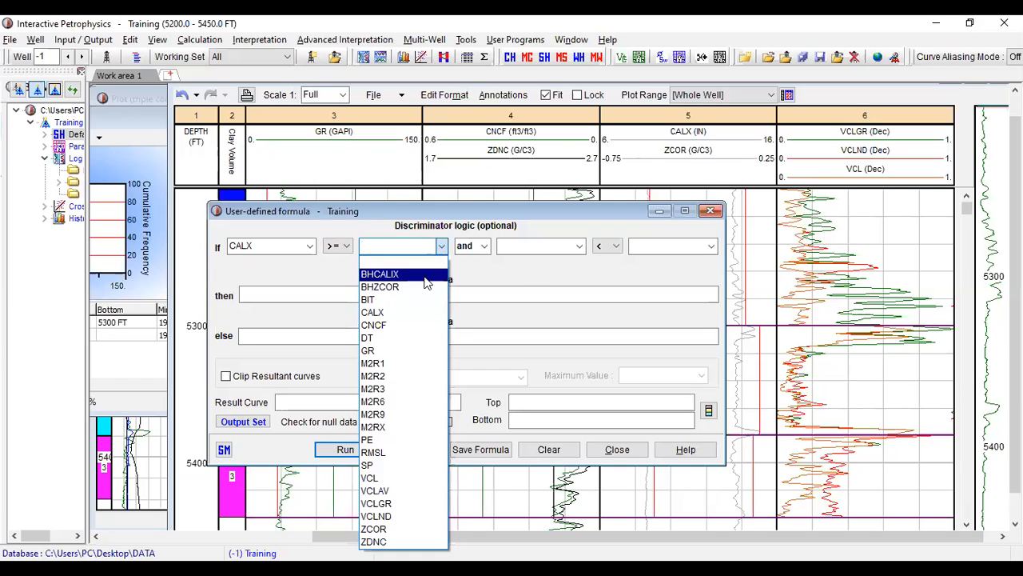
{"action": "left_click", "coordinate": [426, 276]}
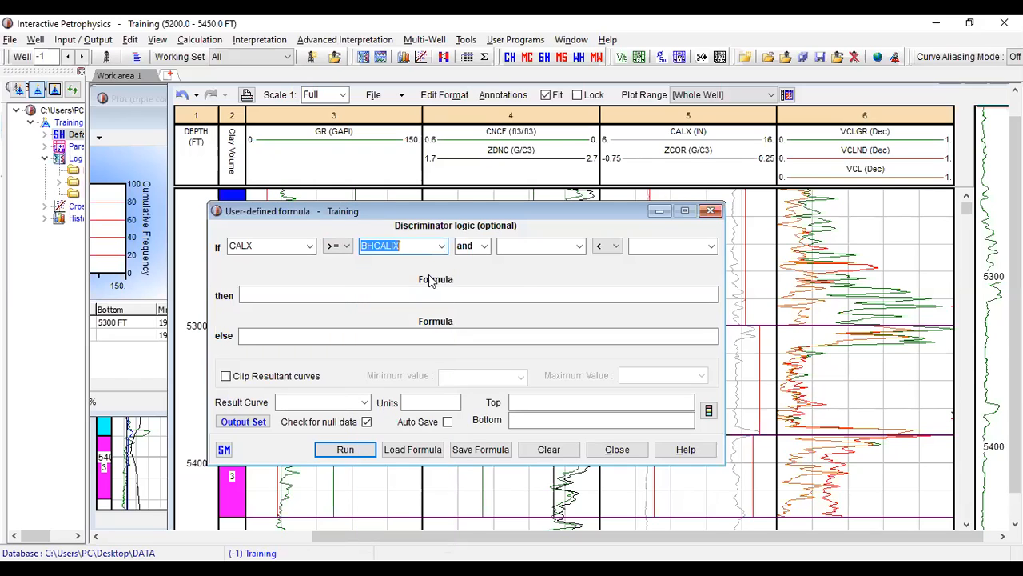
- Combine the condition using "or" with a second discriminator condition, ZCOR >= BHZCOR
{"action": "left_click", "coordinate": [486, 249]}
{"action": "left_click", "coordinate": [482, 270]}
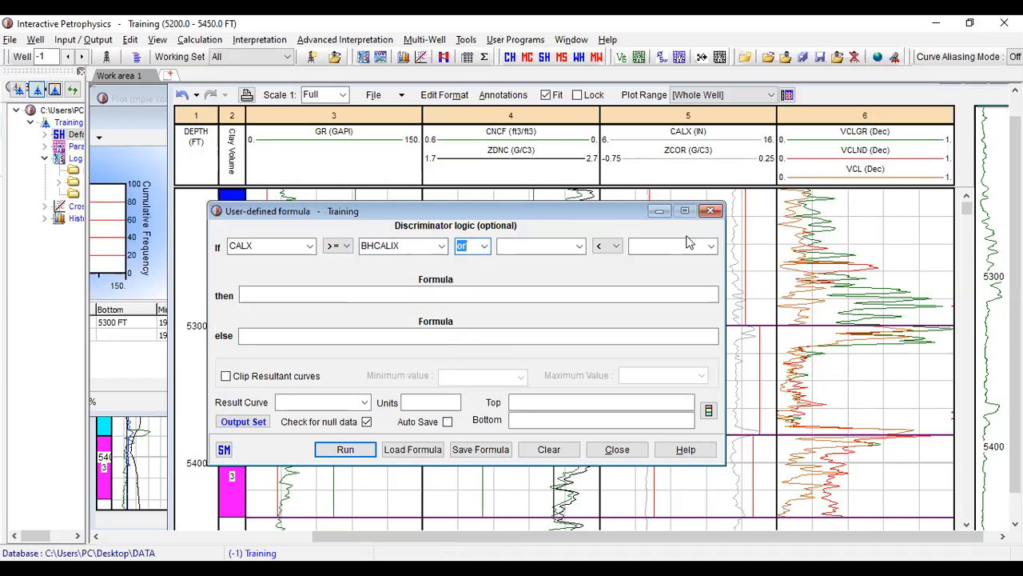
{"action": "left_click", "coordinate": [578, 246]}
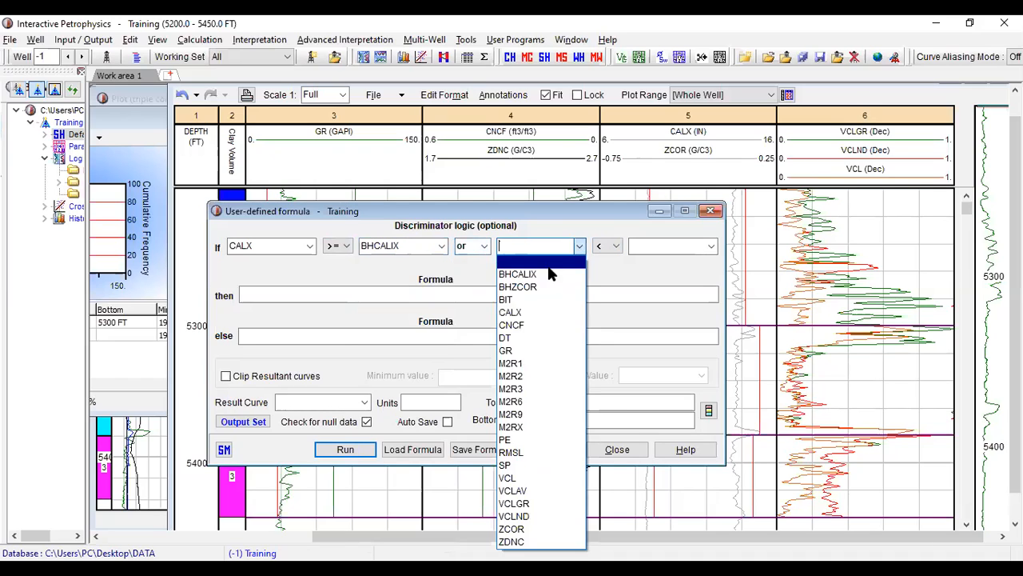
{"action": "left_click", "coordinate": [524, 534]}
{"action": "left_click", "coordinate": [616, 248]}
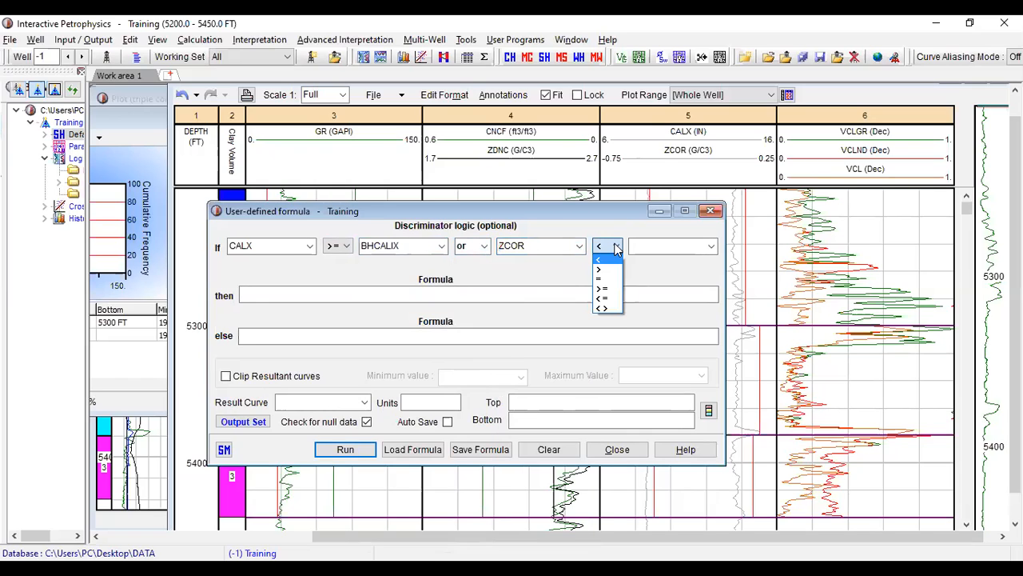
{"action": "left_click", "coordinate": [610, 290]}
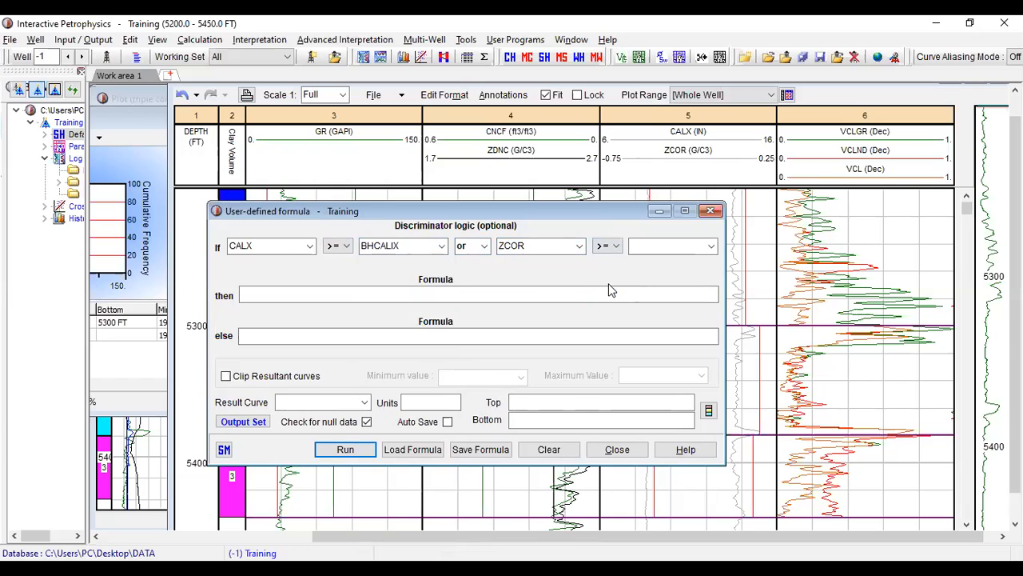
{"action": "left_click", "coordinate": [711, 247]}
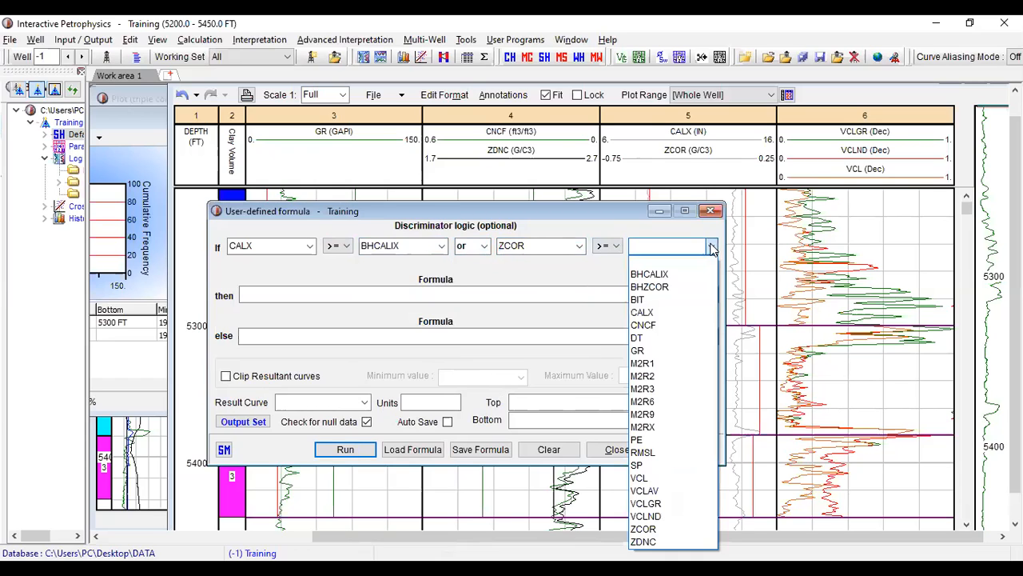
{"action": "left_click", "coordinate": [678, 287]}
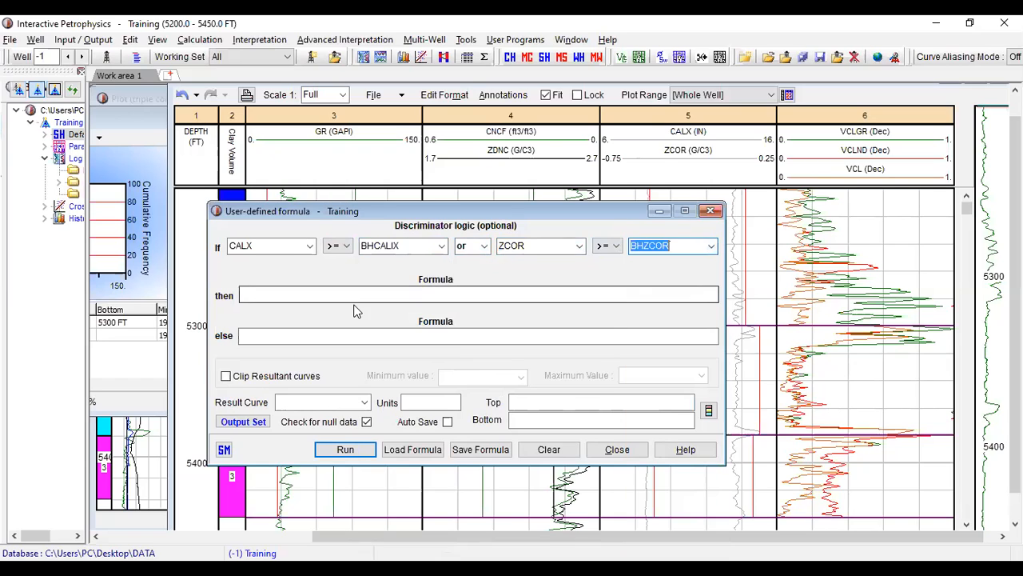
- Set the formula result to 1 when the conditions are met and 0 otherwise
{"action": "left_click", "coordinate": [307, 295]}
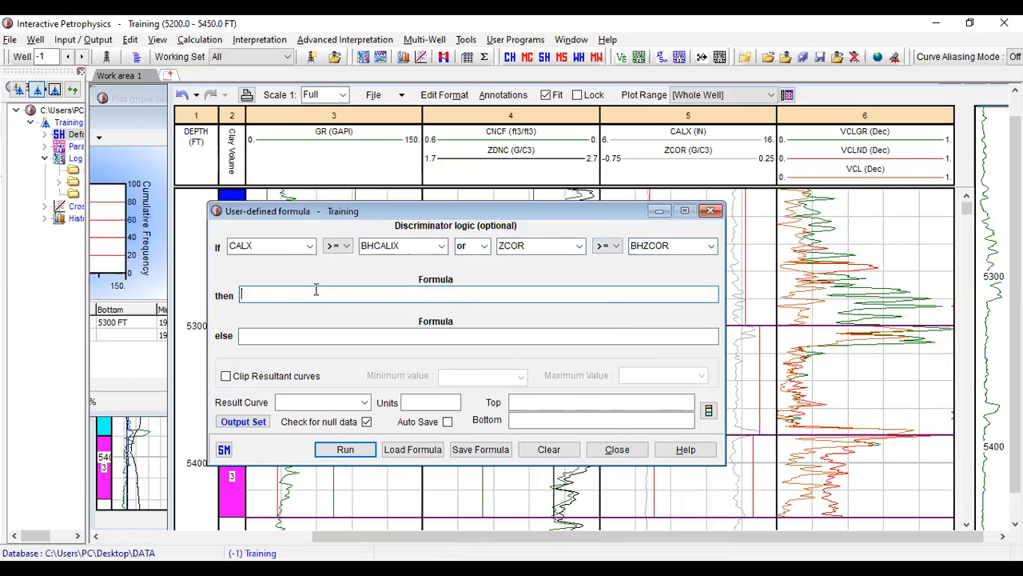
{"action": "type", "text": "1"}
{"action": "left_click", "coordinate": [306, 340]}
{"action": "type", "text": "0"}
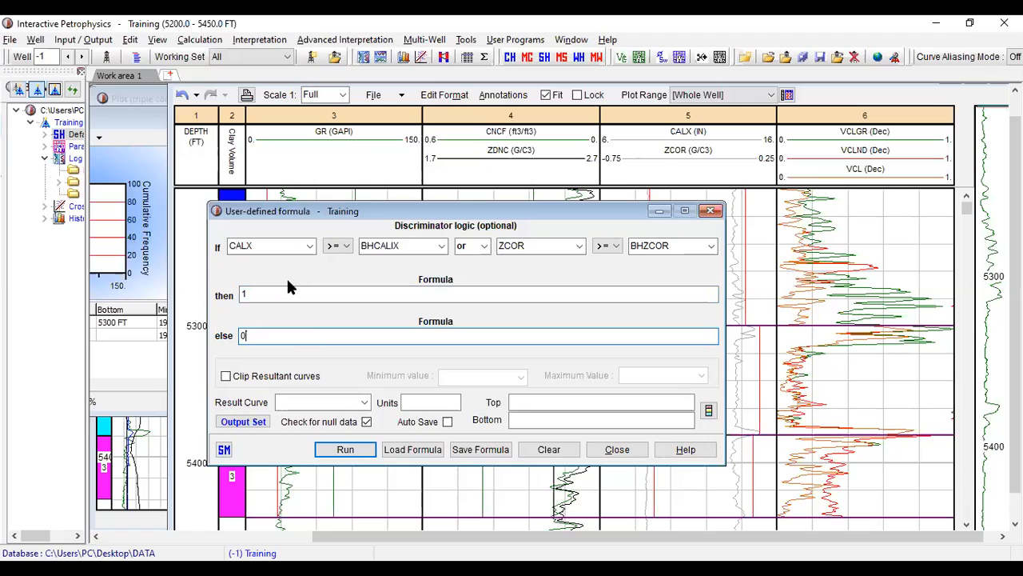
- Name the result curve Bad Hole with units Inches, run the formula and close its window
{"action": "left_click", "coordinate": [338, 402]}
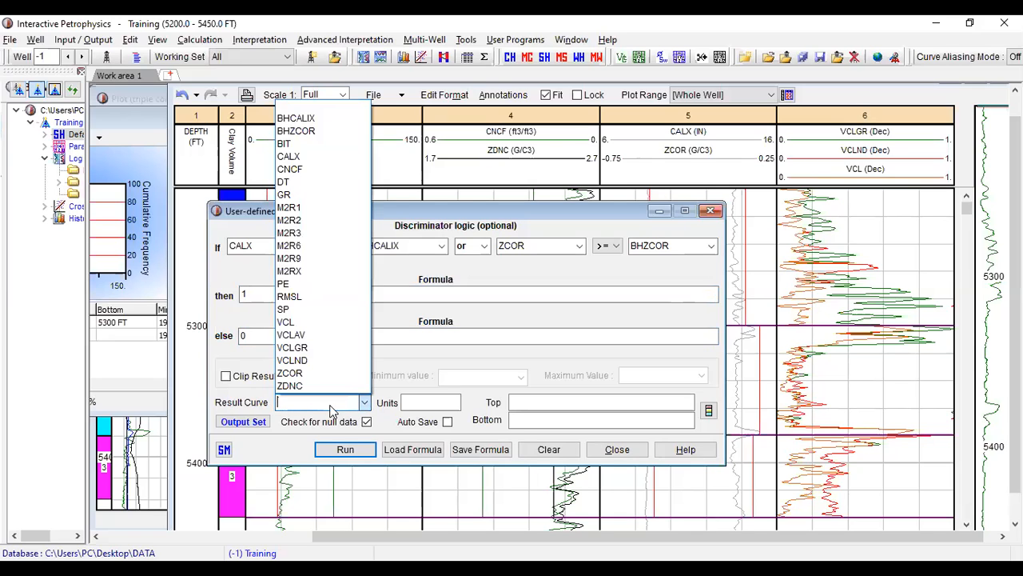
{"action": "left_click", "coordinate": [332, 401]}
{"action": "type", "text": "b"}
{"action": "key", "text": "BackSpace"}
{"action": "type", "text": "Bad H"}
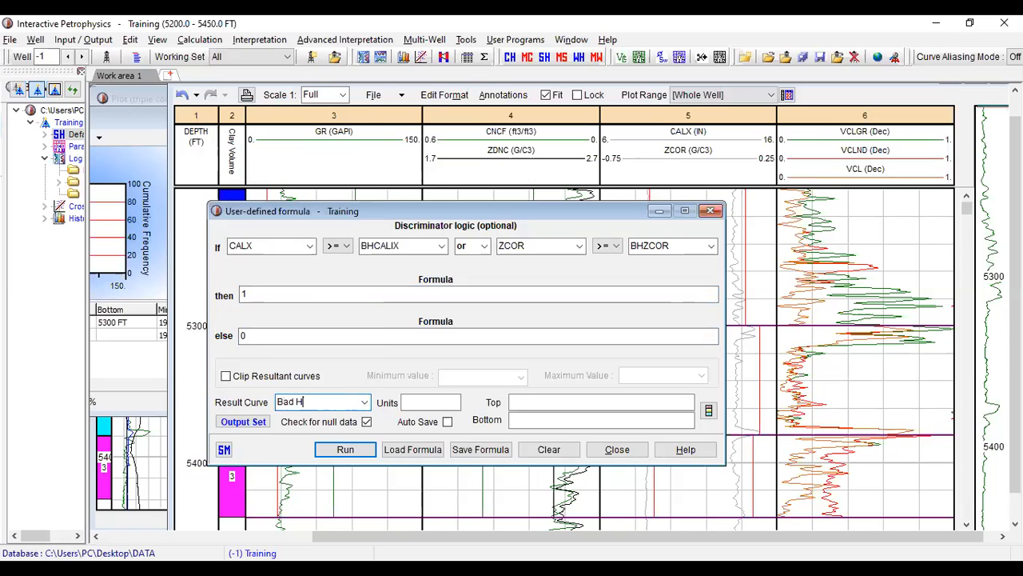
{"action": "type", "text": "ole"}
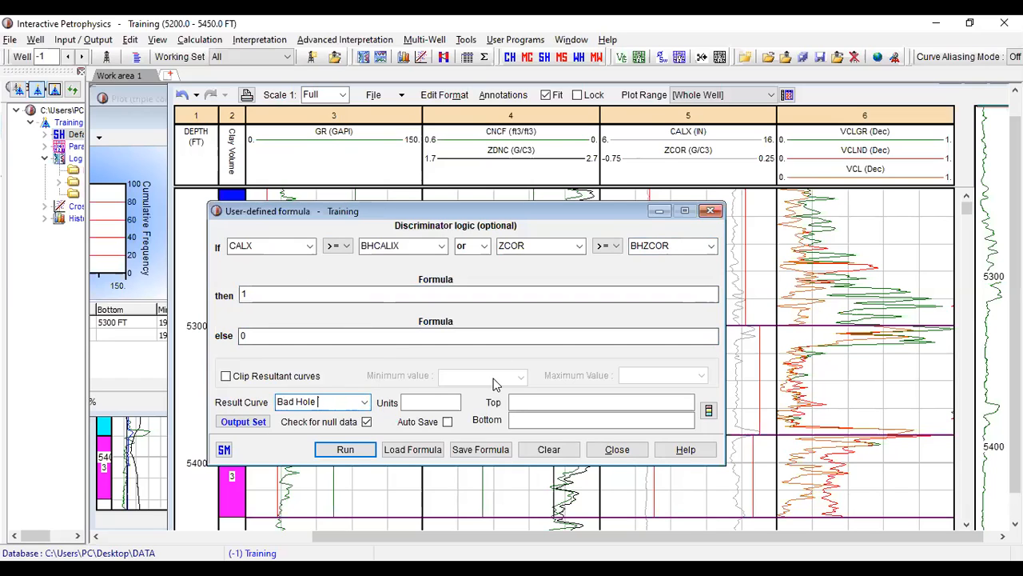
{"action": "left_click", "coordinate": [429, 400]}
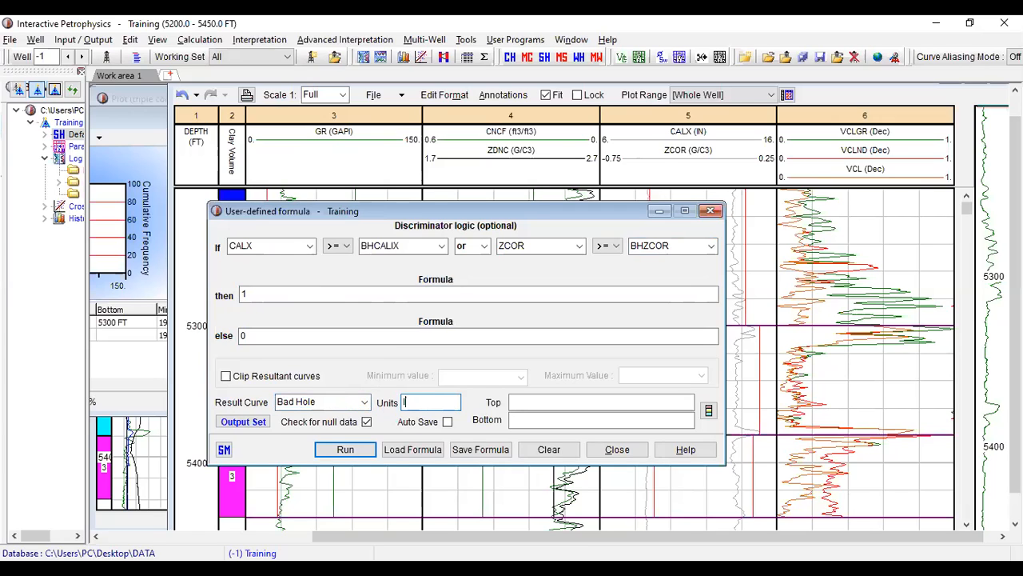
{"action": "type", "text": "Inches"}
{"action": "left_click", "coordinate": [345, 450]}
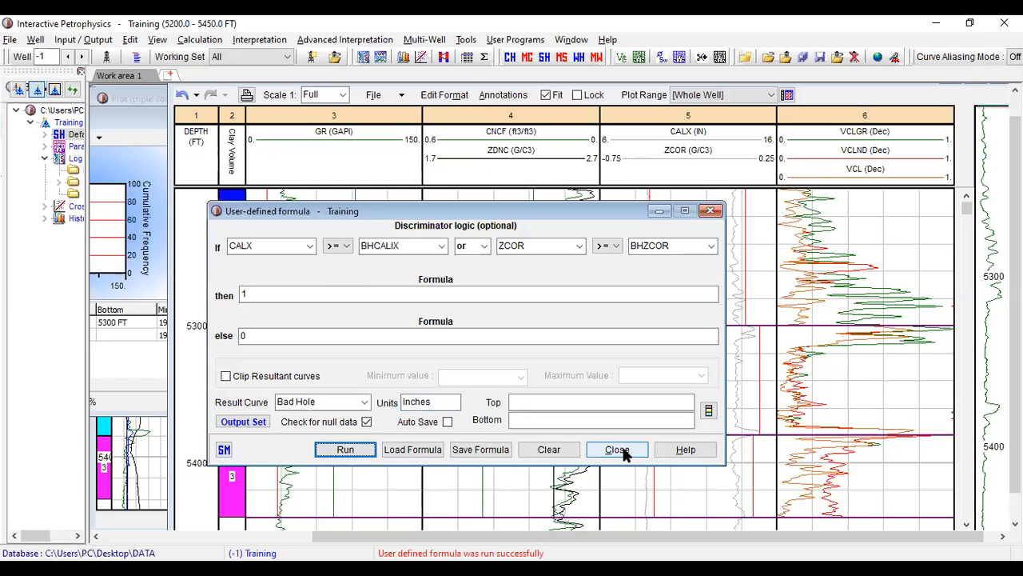
{"action": "left_click", "coordinate": [711, 211]}
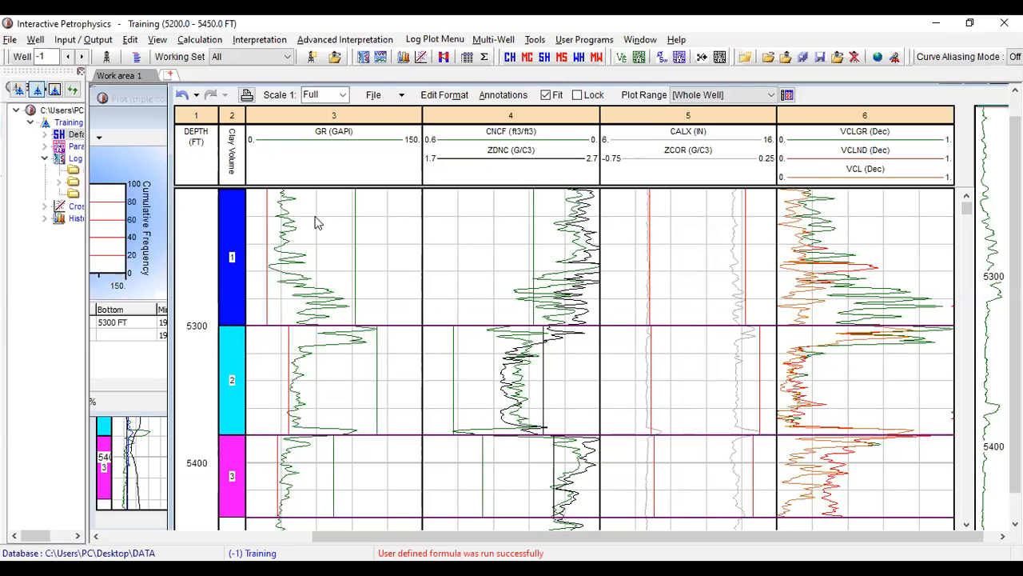
- Add the Bad Hole curve to the GR track in the log plot format with a right scale of 10
{"action": "double_click", "coordinate": [340, 145]}
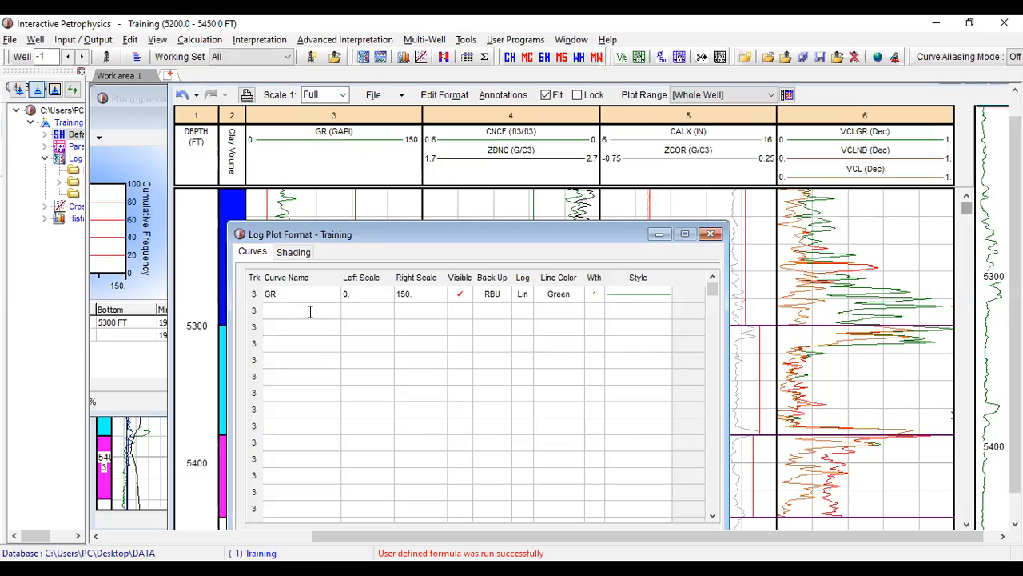
{"action": "left_click", "coordinate": [311, 311]}
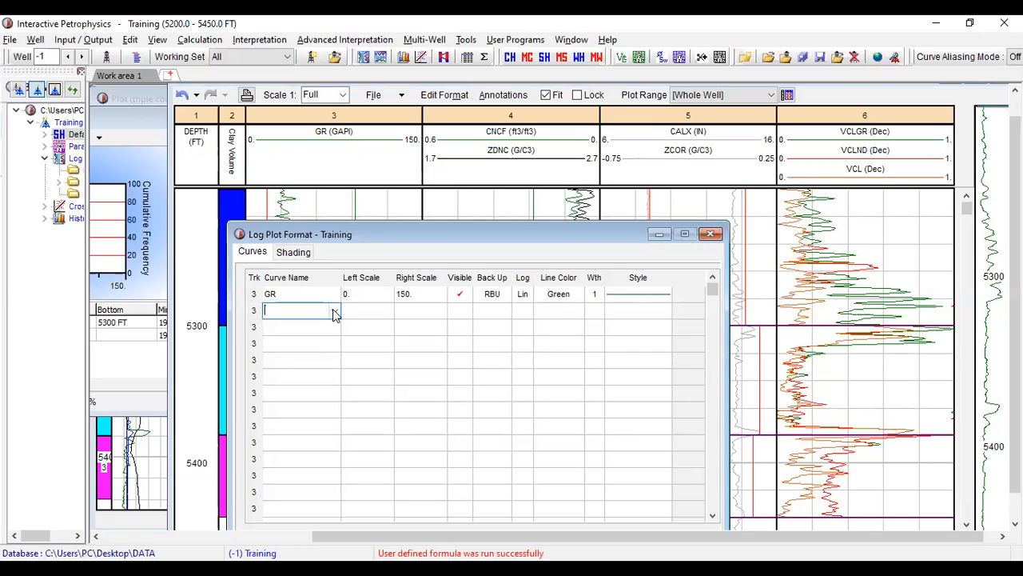
{"action": "left_click", "coordinate": [334, 312]}
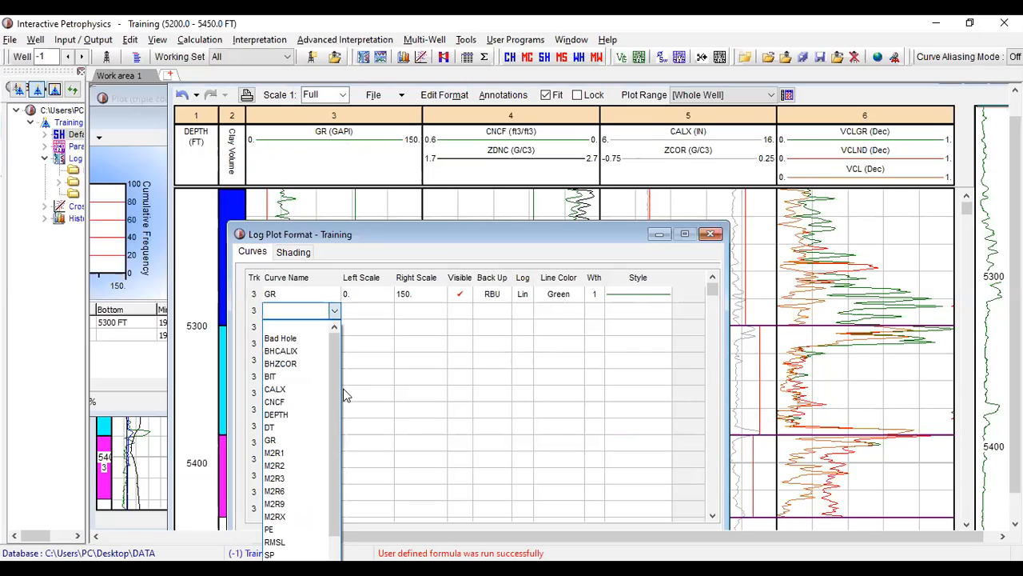
{"action": "left_click", "coordinate": [312, 338]}
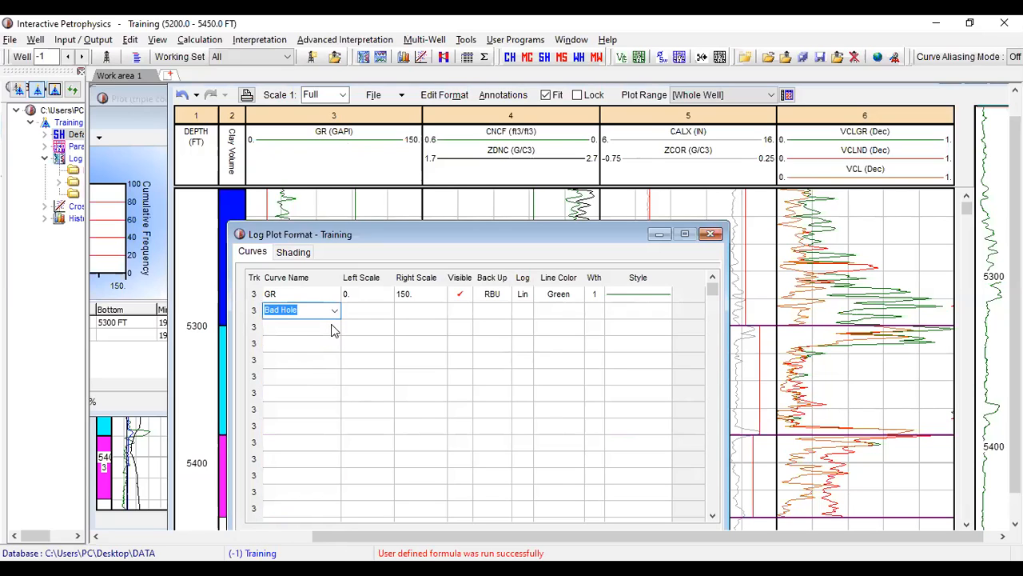
{"action": "left_click", "coordinate": [373, 312]}
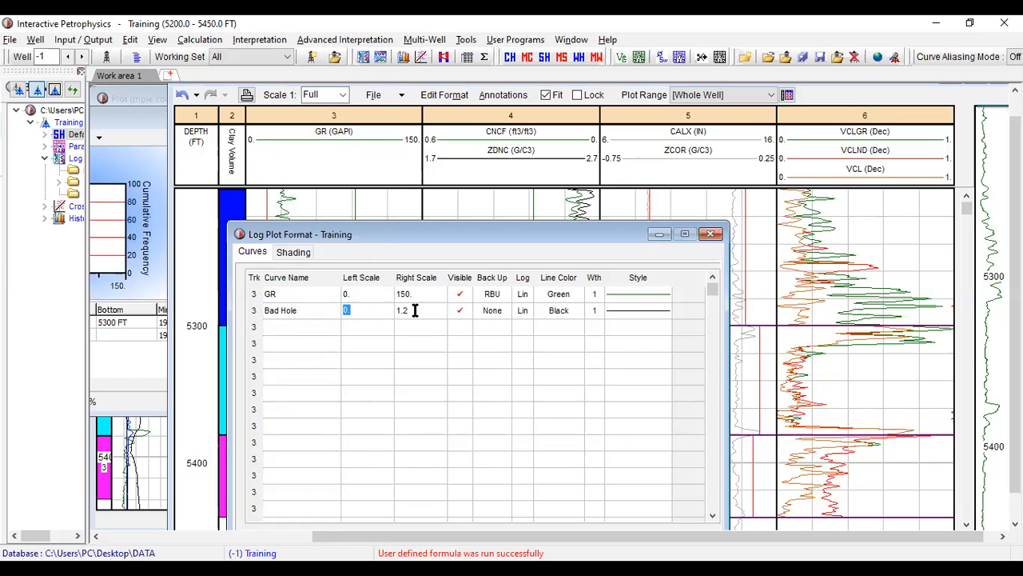
{"action": "left_click", "coordinate": [415, 311]}
{"action": "type", "text": "10"}
- Set the Bad Hole curve's line color to DarkOrange and move the format window up so its lower part is accessible
{"action": "left_click", "coordinate": [578, 312]}
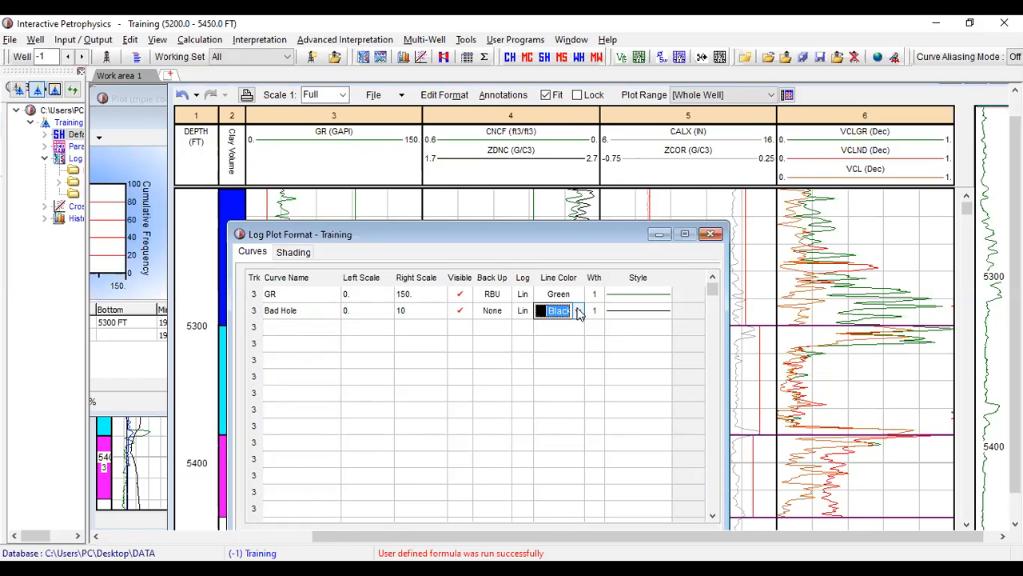
{"action": "left_click", "coordinate": [579, 311]}
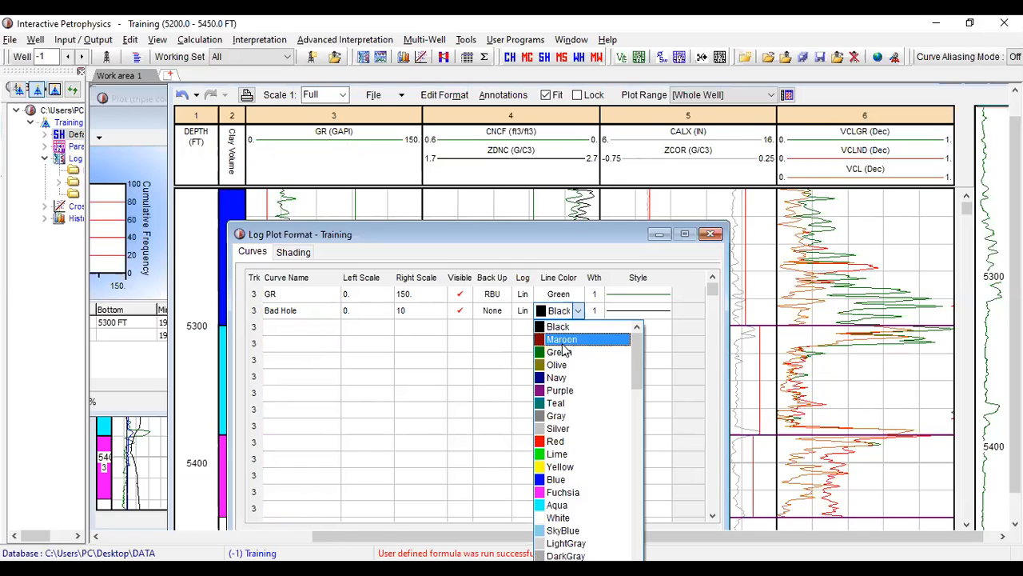
{"action": "left_click", "coordinate": [577, 449]}
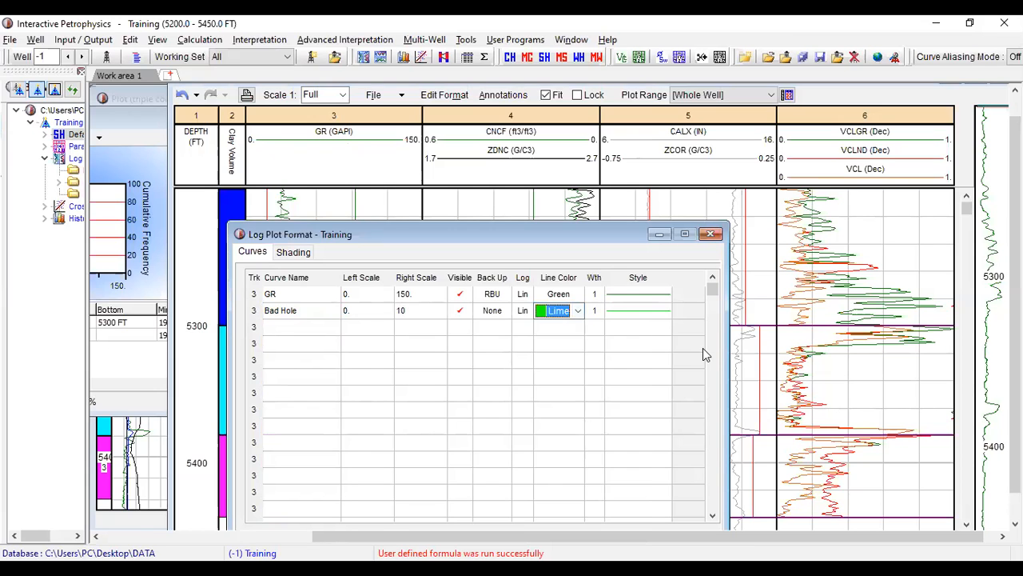
{"action": "left_click", "coordinate": [577, 311]}
{"action": "scroll", "coordinate": [559, 480], "scroll_direction": "down", "scroll_amount": 5}
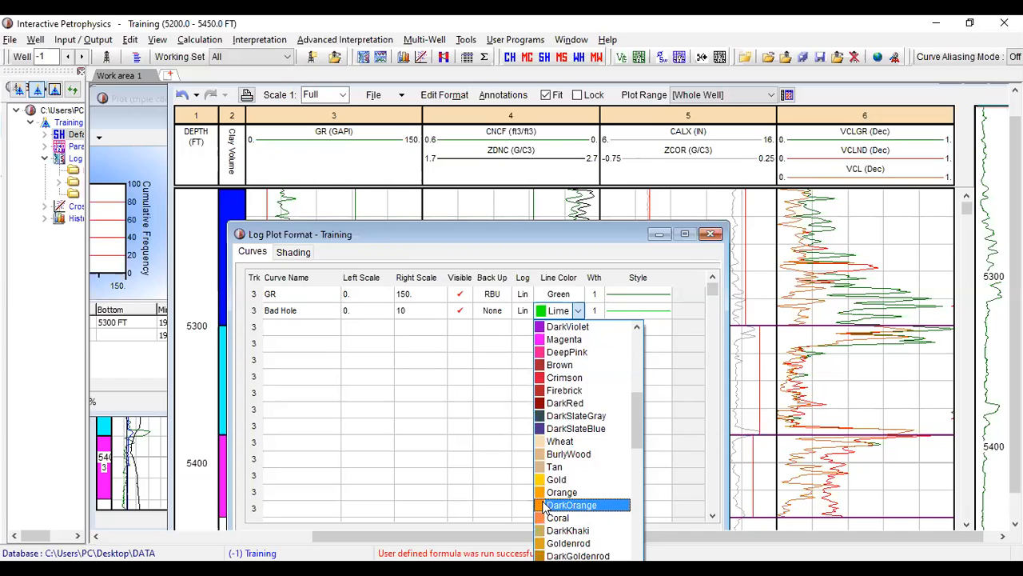
{"action": "left_click", "coordinate": [560, 506]}
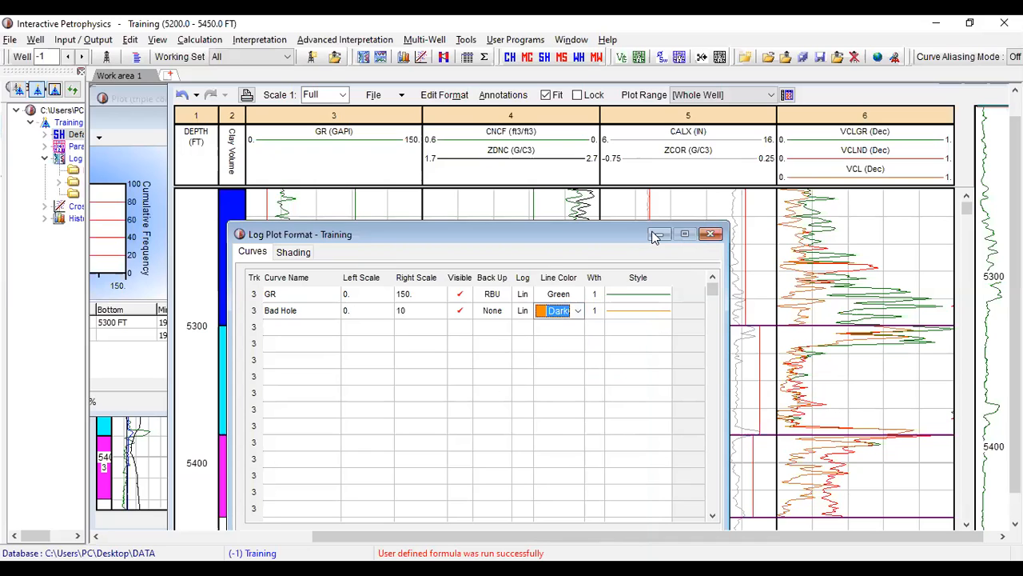
{"action": "left_click_drag", "start_coordinate": [604, 234], "coordinate": [610, 103]}
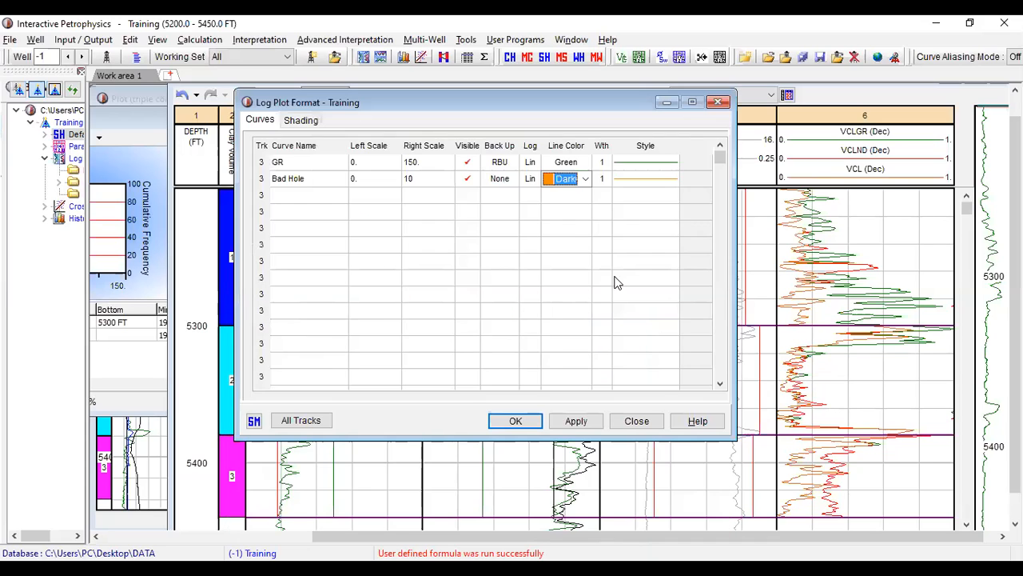
- Apply the Bad Hole curve's display settings to the log plot and close the format window
{"action": "left_click", "coordinate": [573, 424]}
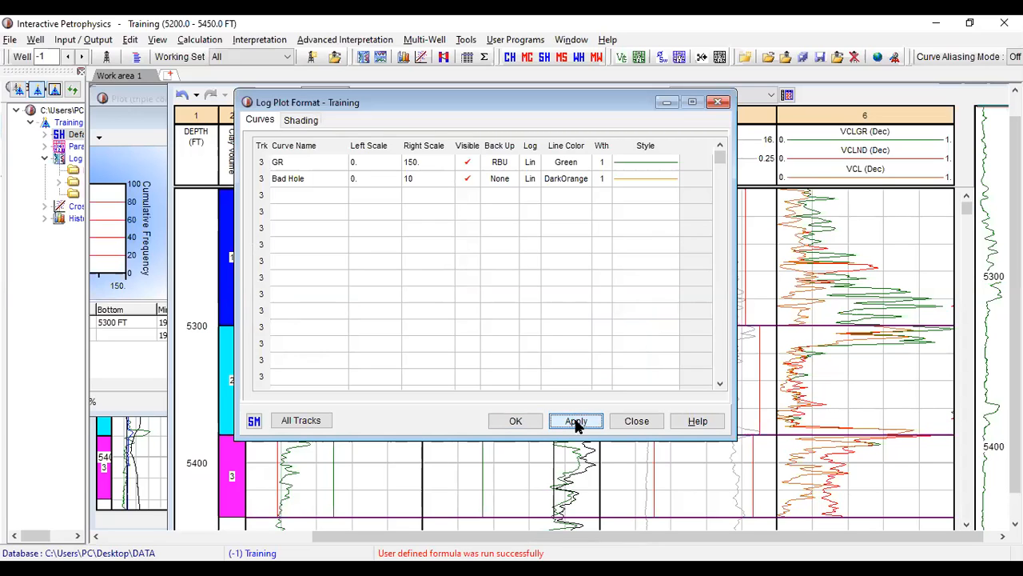
{"action": "left_click", "coordinate": [575, 424]}
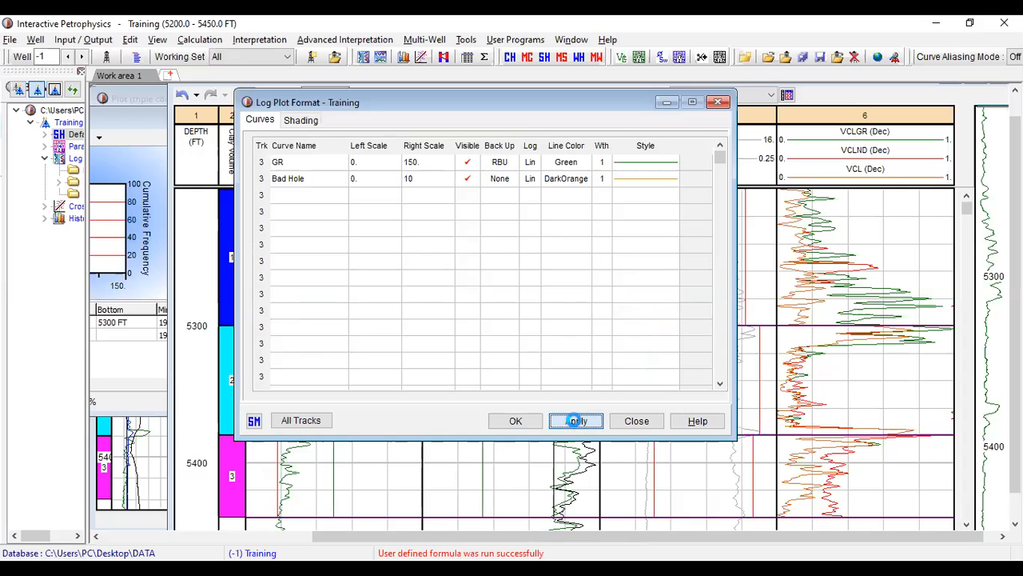
{"action": "left_click", "coordinate": [517, 422]}
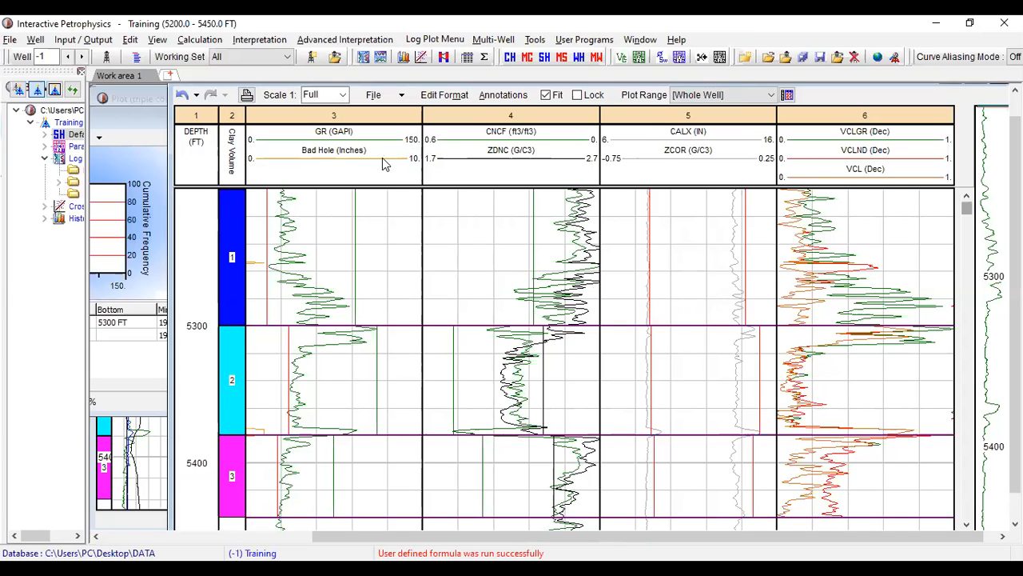
- Define shading in the GR track's format with a fixed value of 0 on the left side and the Bad Hole curve on the right
{"action": "double_click", "coordinate": [317, 144]}
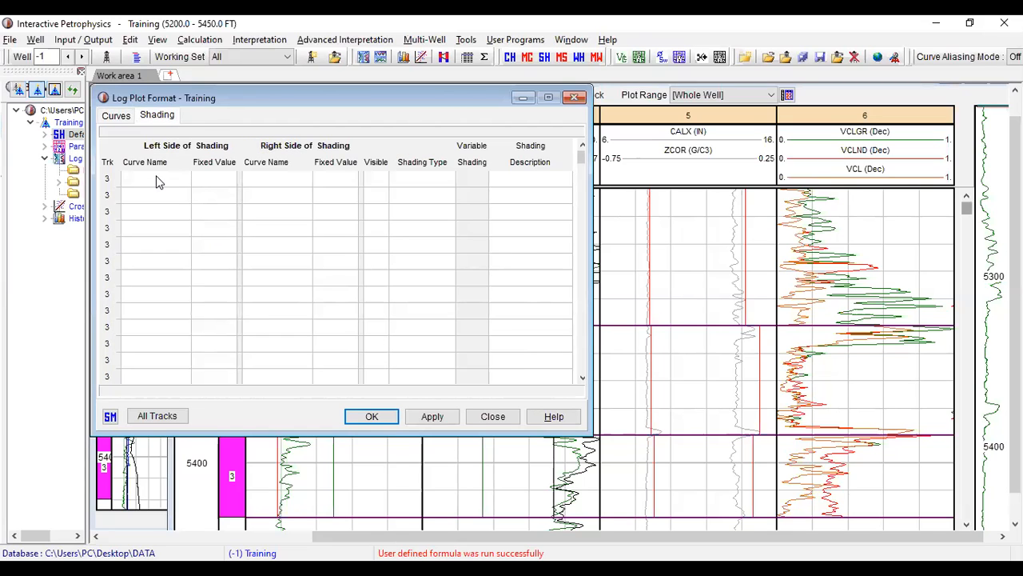
{"action": "left_click", "coordinate": [185, 180]}
{"action": "left_click", "coordinate": [216, 178]}
{"action": "type", "text": "0"}
{"action": "left_click", "coordinate": [292, 181]}
{"action": "left_click", "coordinate": [306, 180]}
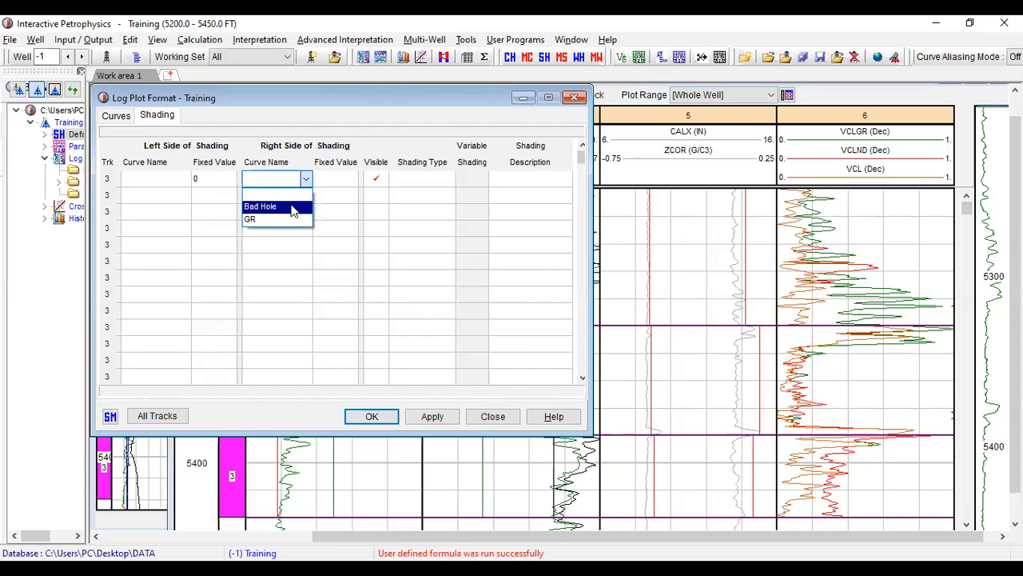
{"action": "left_click", "coordinate": [293, 207]}
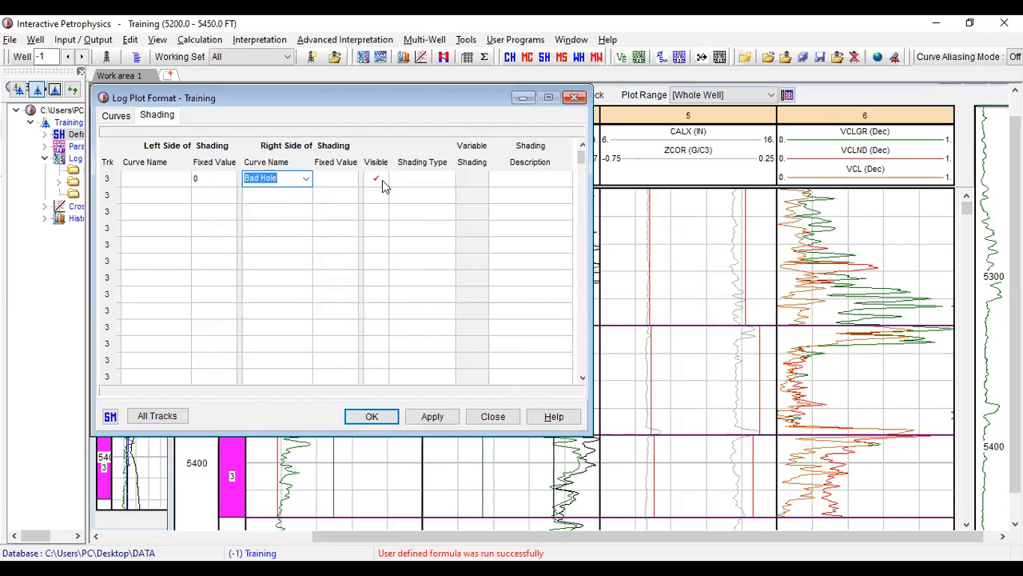
- Set the Bad Hole shading type to Black, apply it to the log plot and close the format window
{"action": "left_click", "coordinate": [443, 180]}
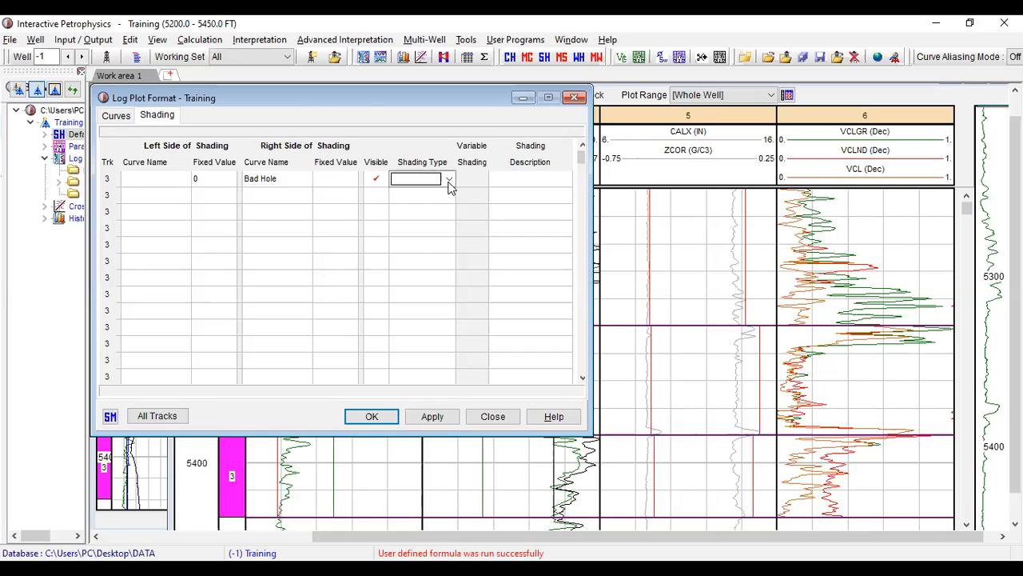
{"action": "left_click", "coordinate": [450, 179]}
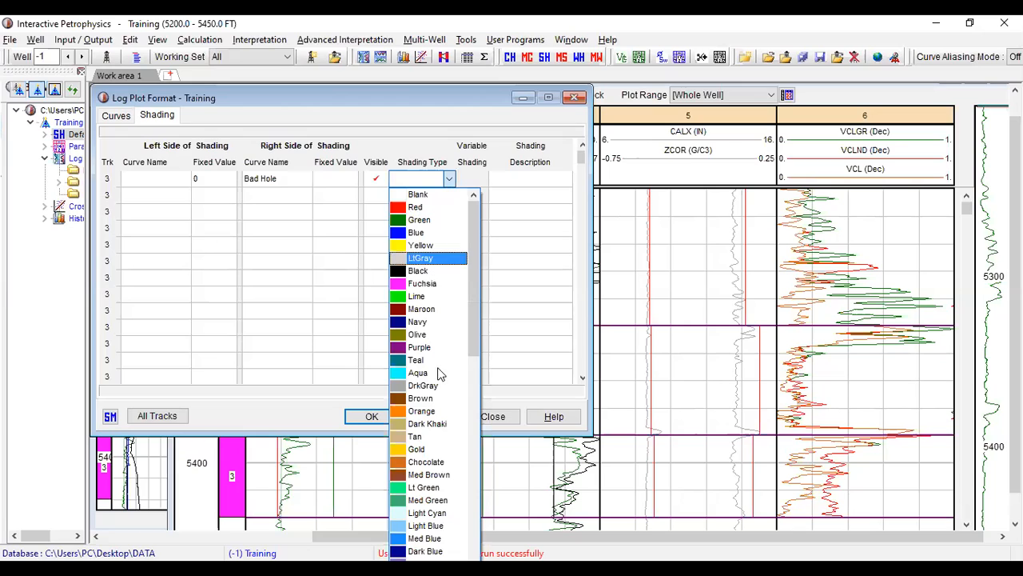
{"action": "left_click", "coordinate": [453, 276]}
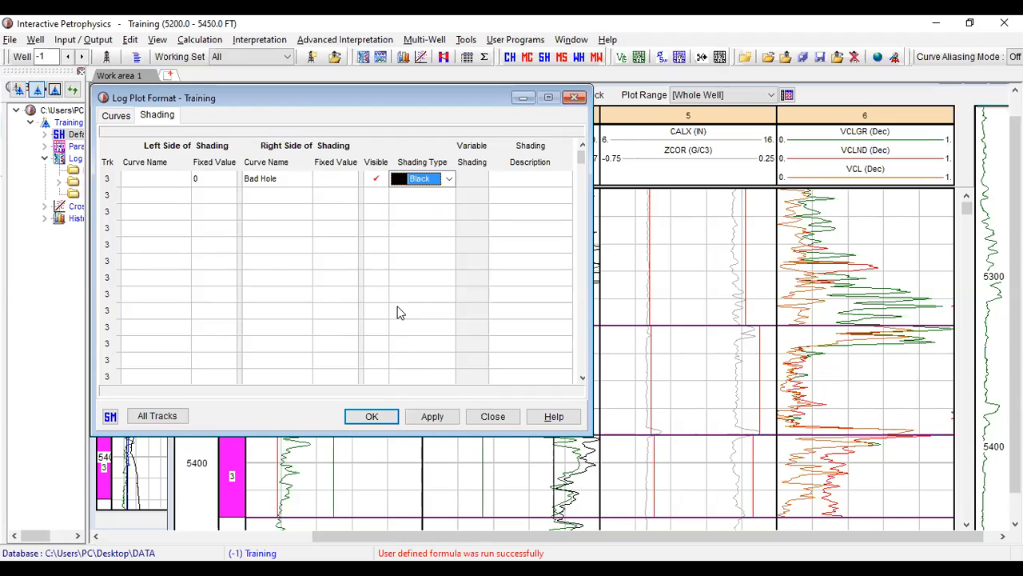
{"action": "left_click", "coordinate": [428, 418]}
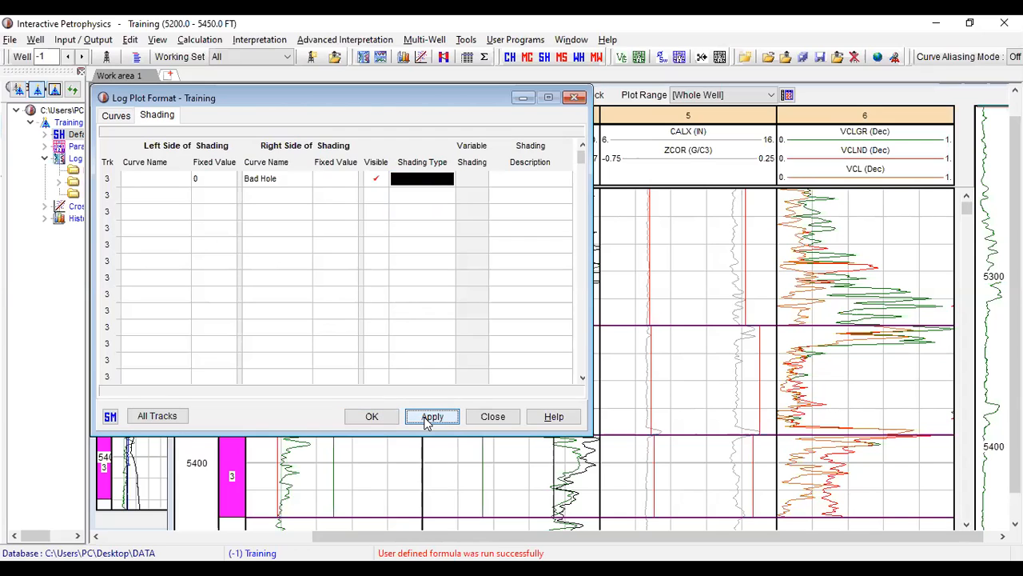
{"action": "left_click", "coordinate": [385, 422]}
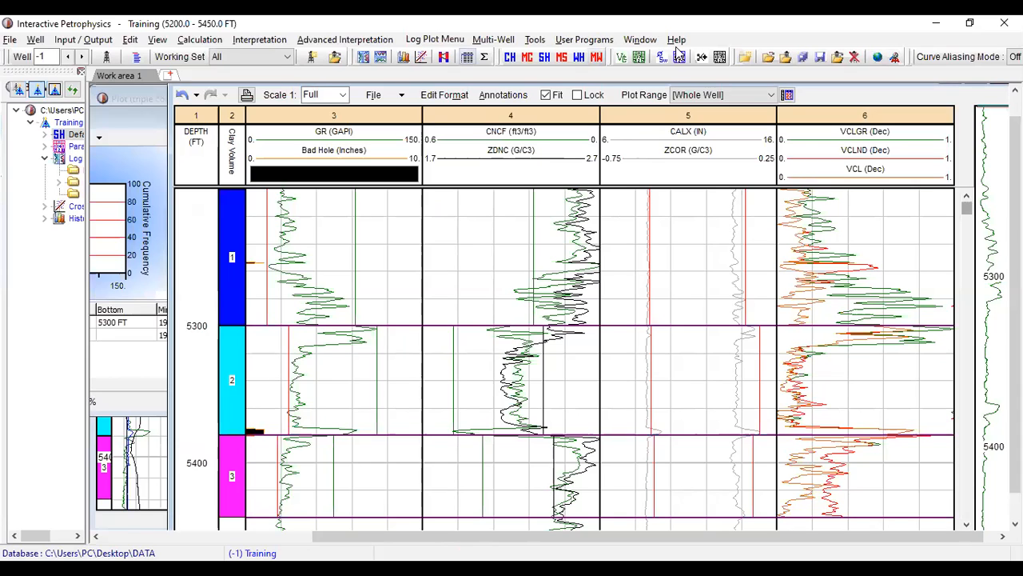
{"action": "left_click_drag", "start_coordinate": [242, 424], "coordinate": [284, 438]}
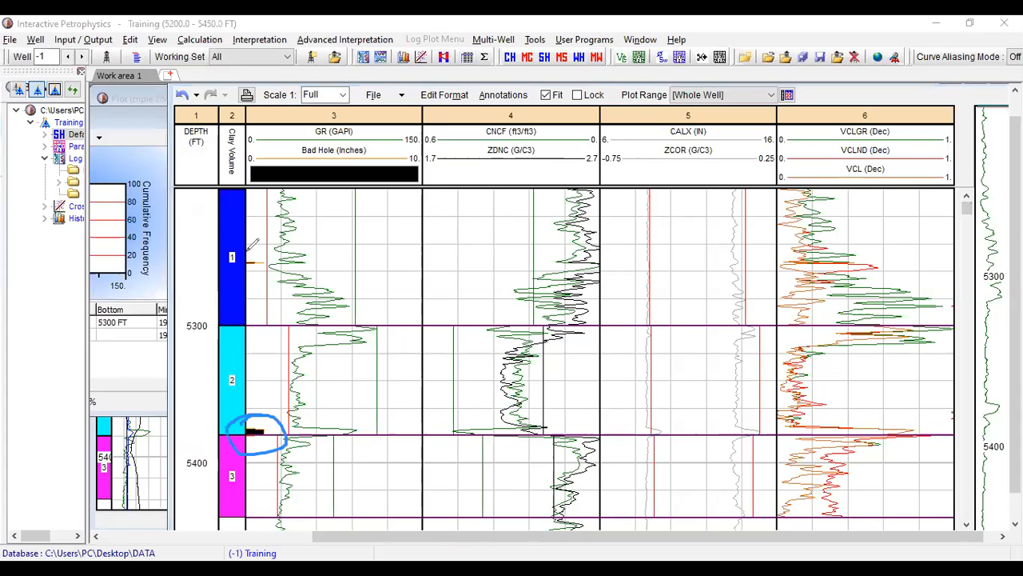
{"action": "left_click_drag", "start_coordinate": [255, 257], "coordinate": [284, 266]}
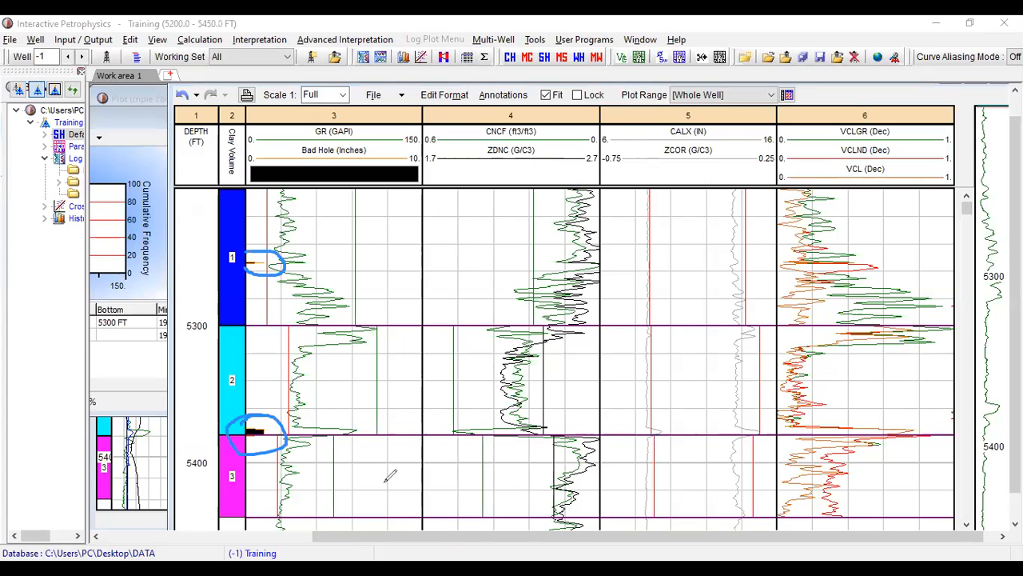